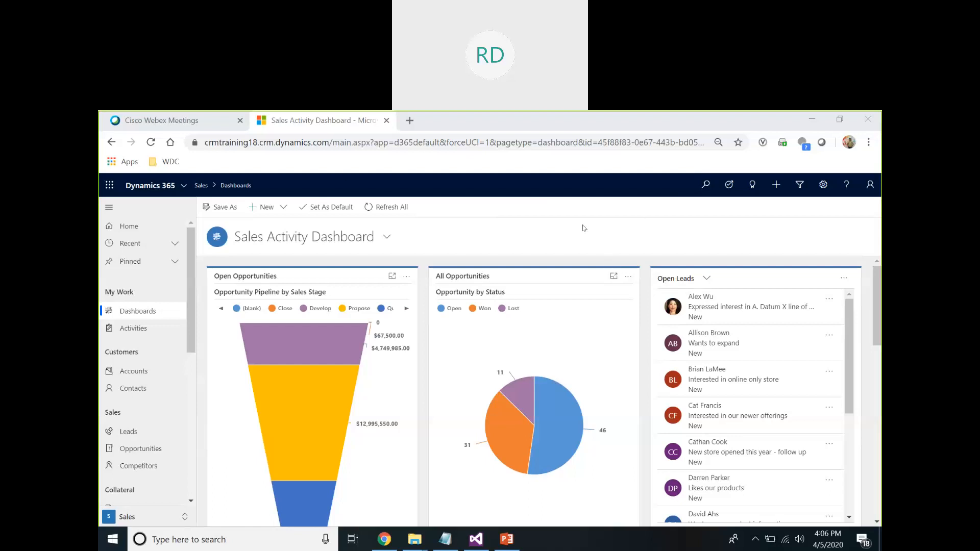
Look through the list of available Dynamics 365 apps and choose the Dynamics 365 — custom app.
click(183, 187)
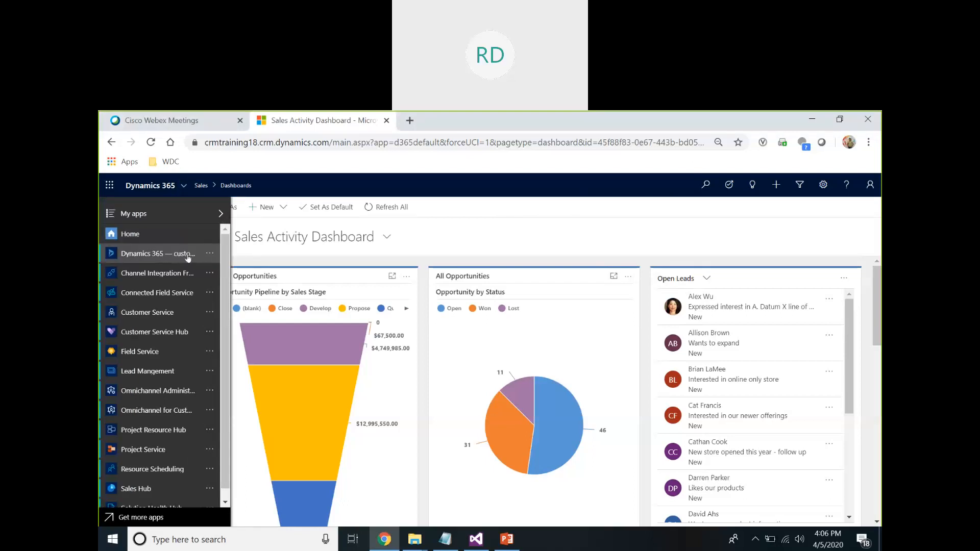
click(309, 183)
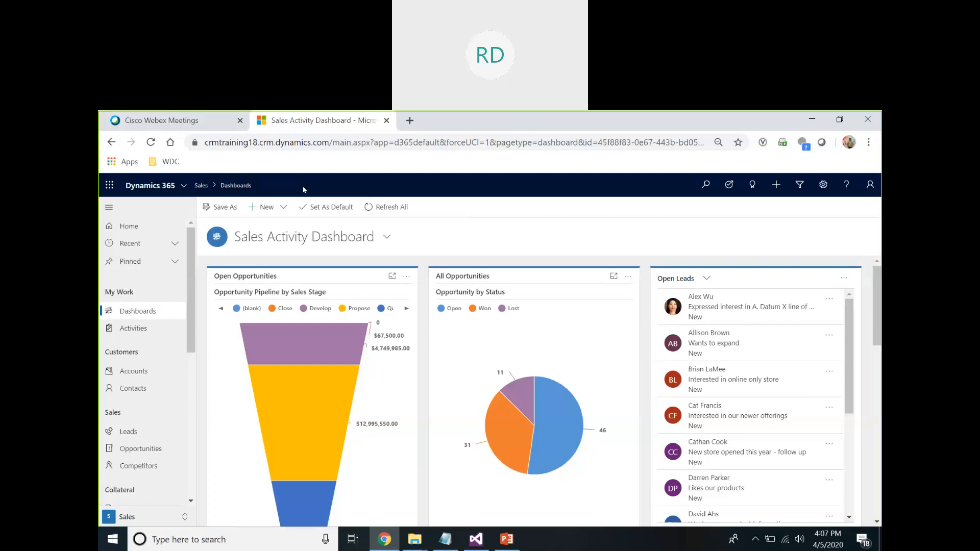
click(184, 185)
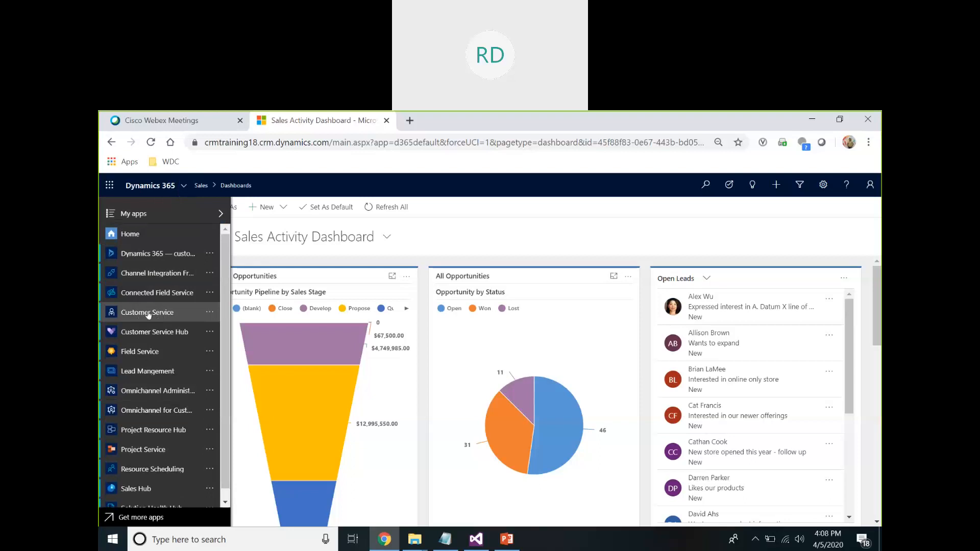
click(503, 233)
click(185, 192)
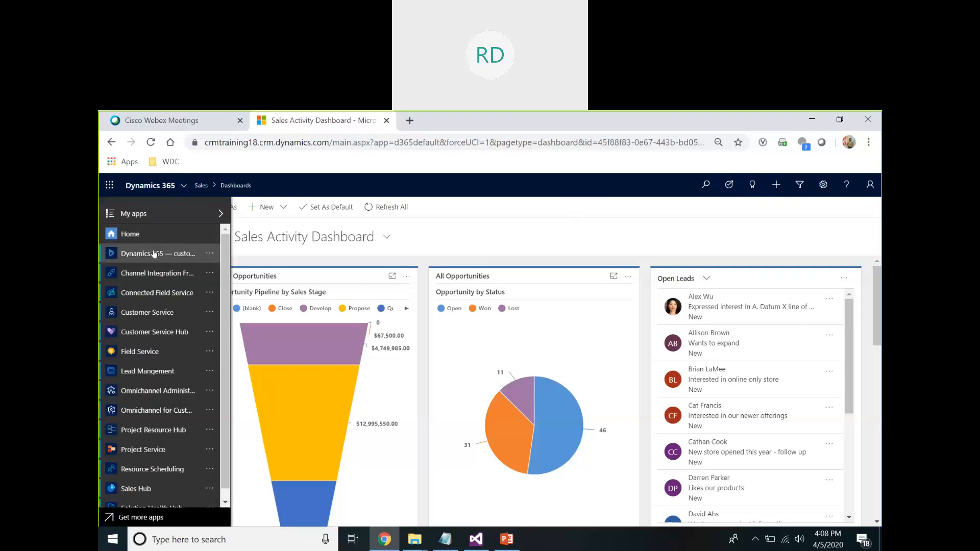
click(169, 258)
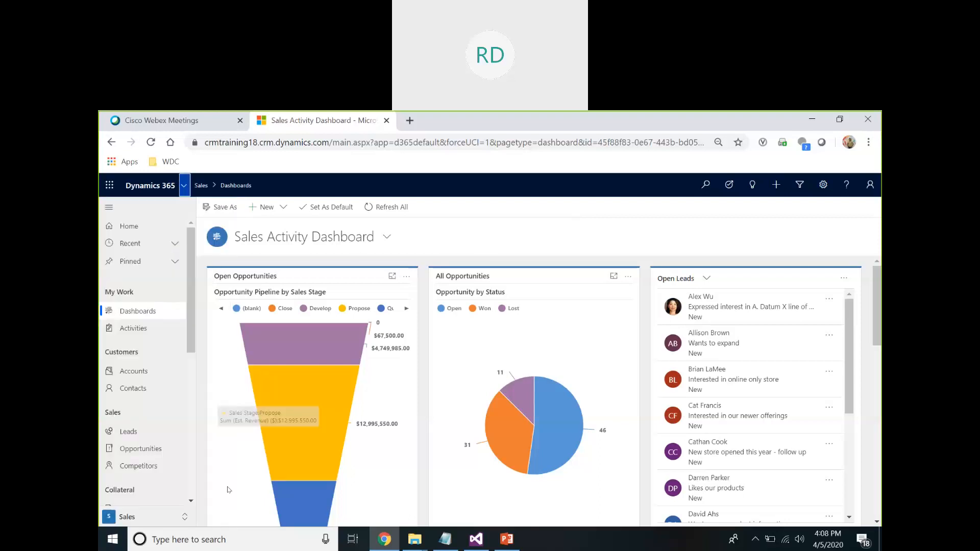
Examine the areas offered by the app and the navigation entries of the Sales area.
click(154, 519)
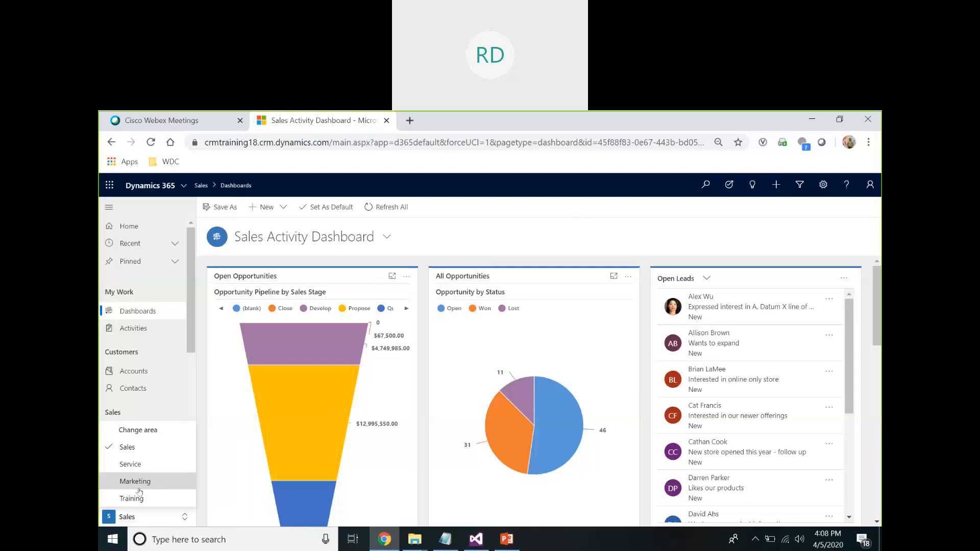
click(503, 198)
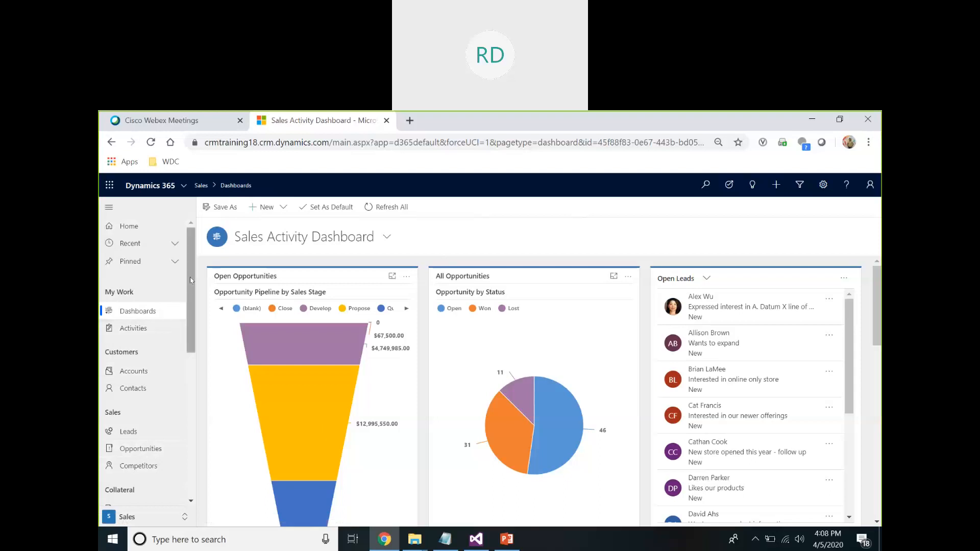
mouse_move(190, 280)
mouse_down()
mouse_move(190, 320)
mouse_move(191, 279)
mouse_up()
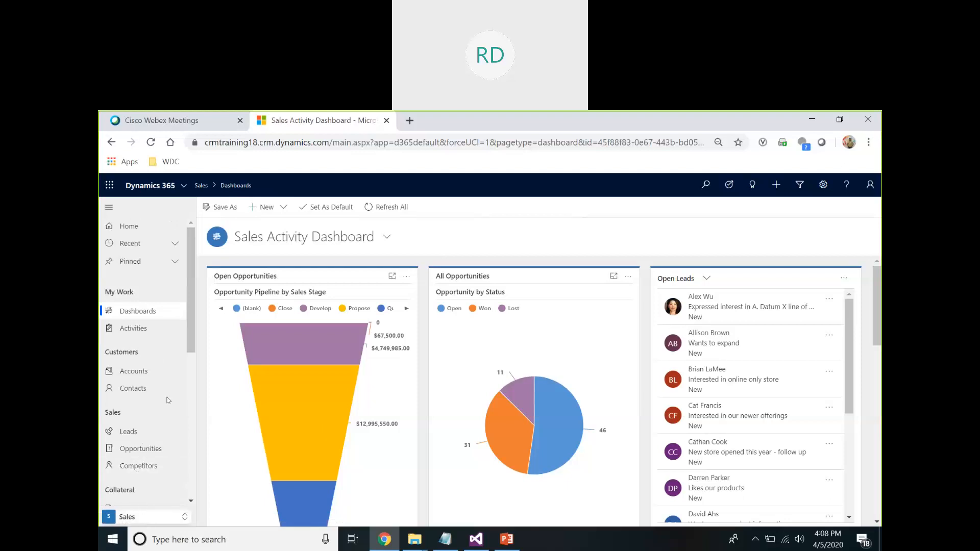
drag(191, 317, 190, 290)
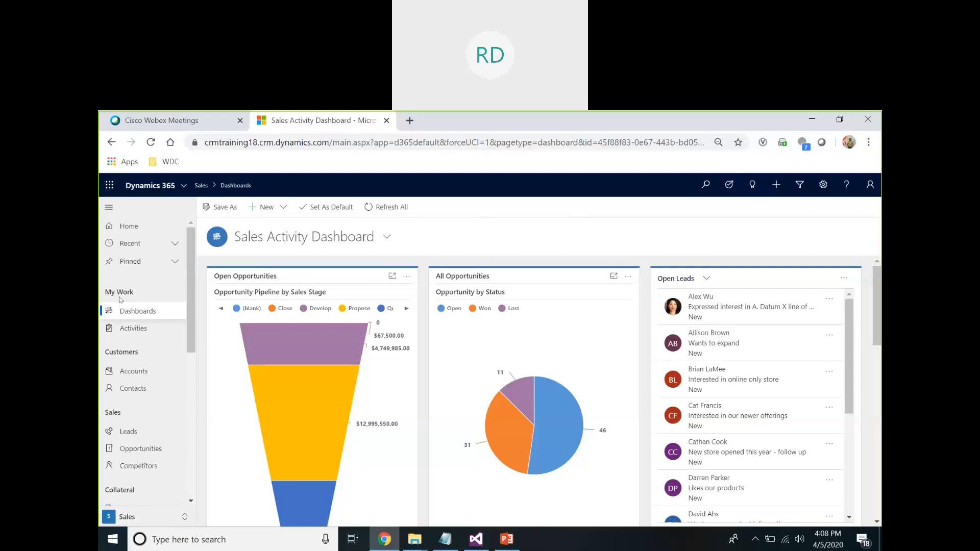
drag(191, 284, 211, 276)
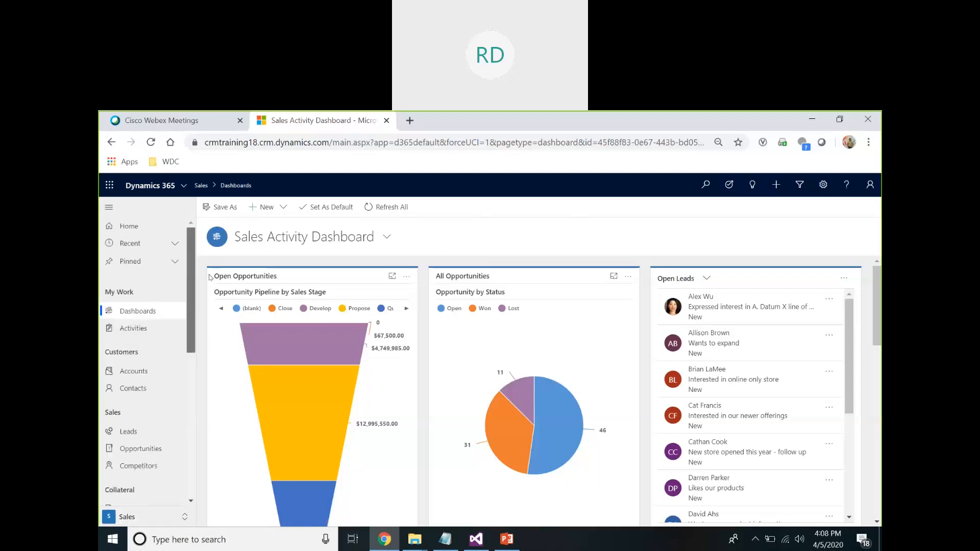
Switch to the Service area and look through its navigation entries.
click(186, 520)
click(133, 465)
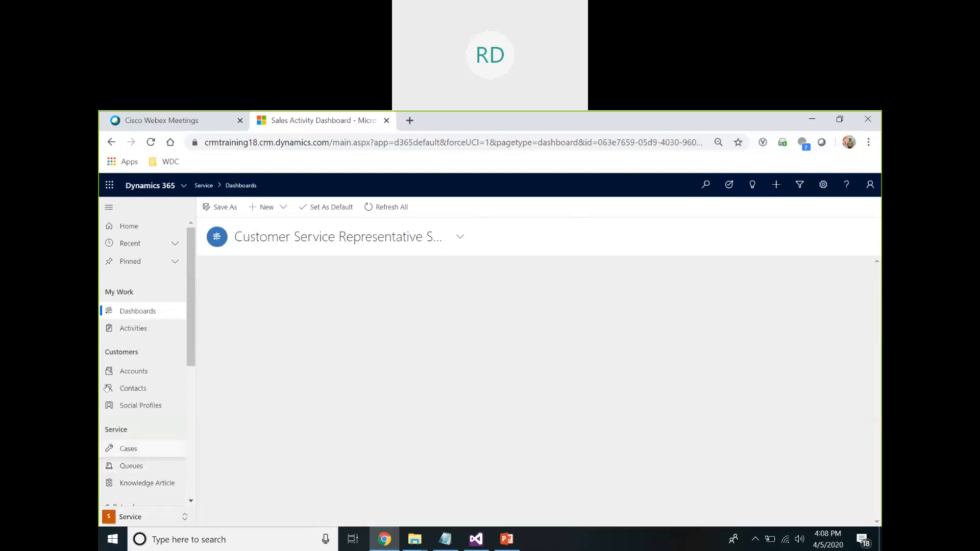
drag(193, 336, 179, 288)
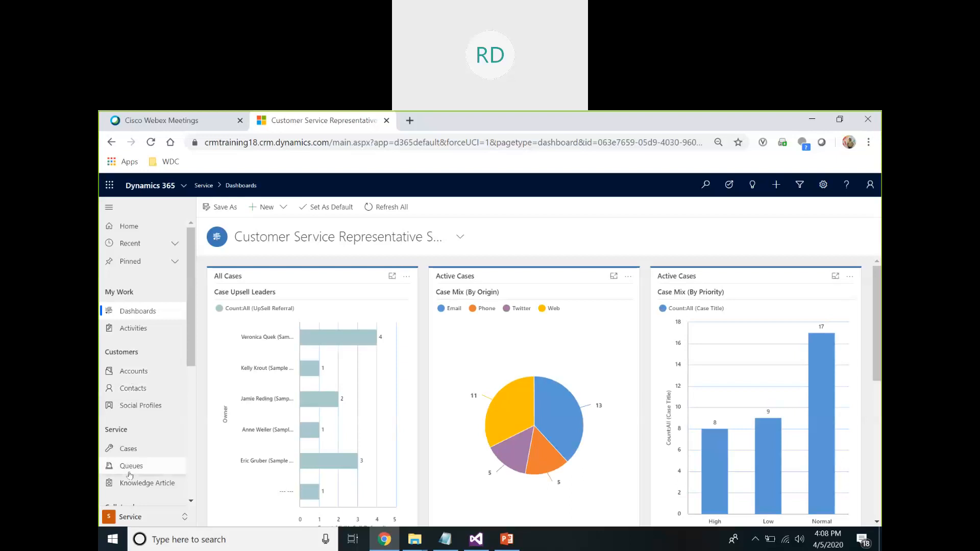
Switch to the Marketing area to view its entries and return to the Sales area.
click(166, 518)
click(159, 484)
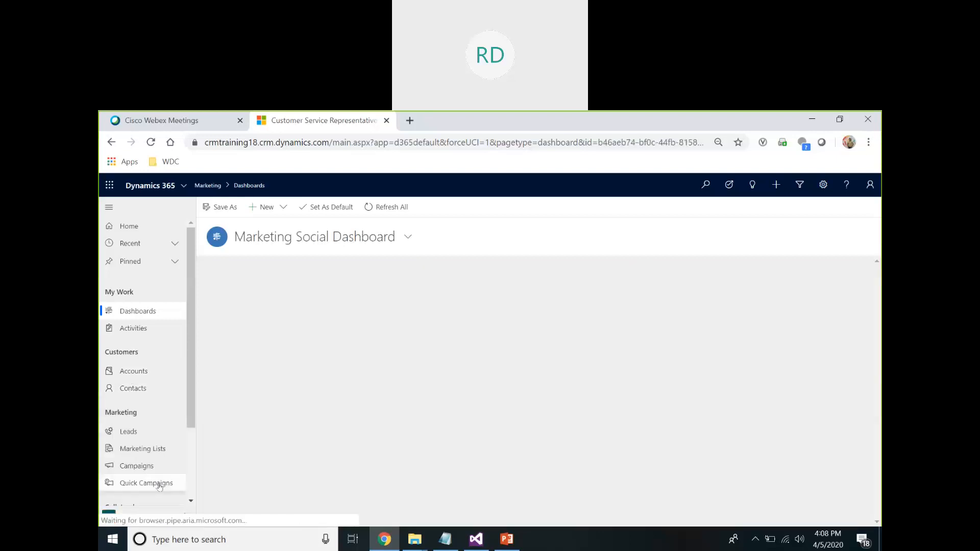
click(185, 518)
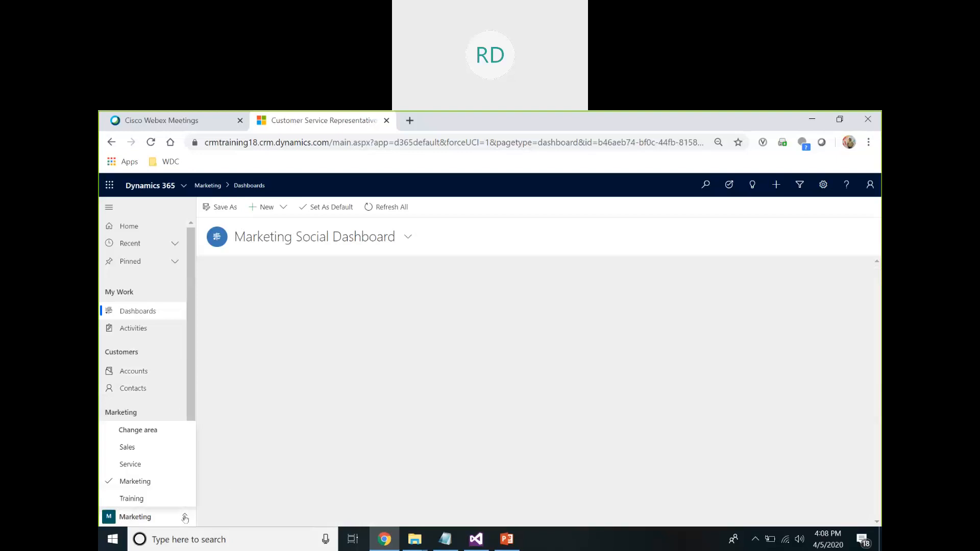
click(127, 448)
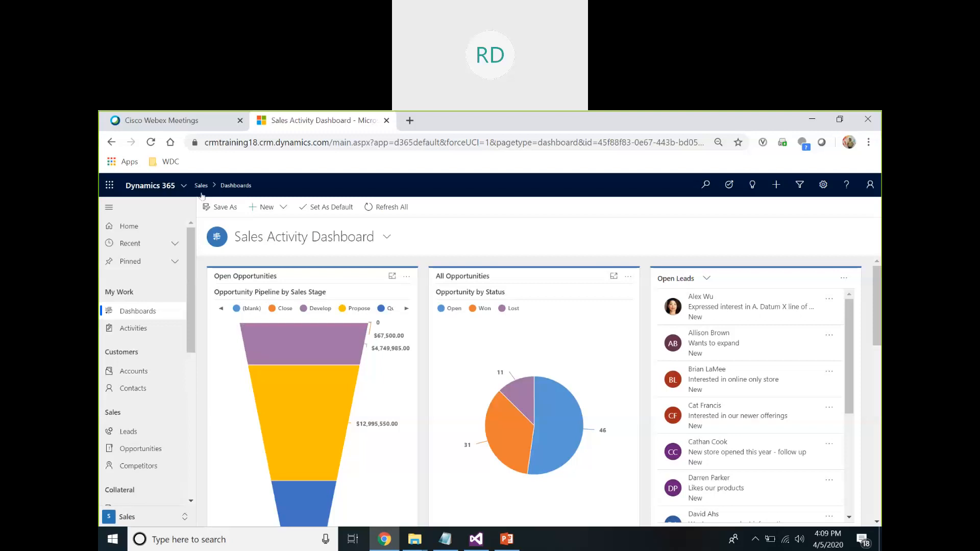
Review the list of available apps again, including the entries further down, and close it.
click(183, 187)
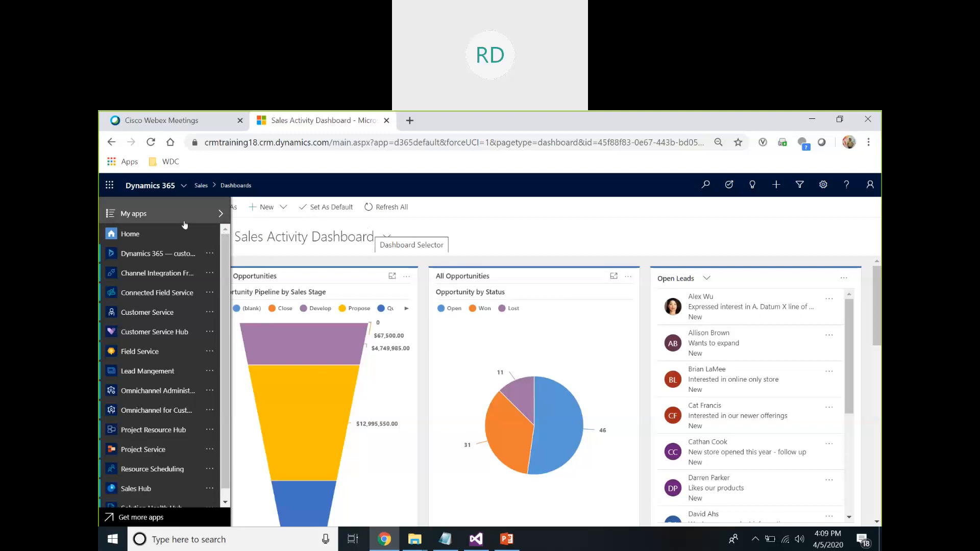
click(417, 234)
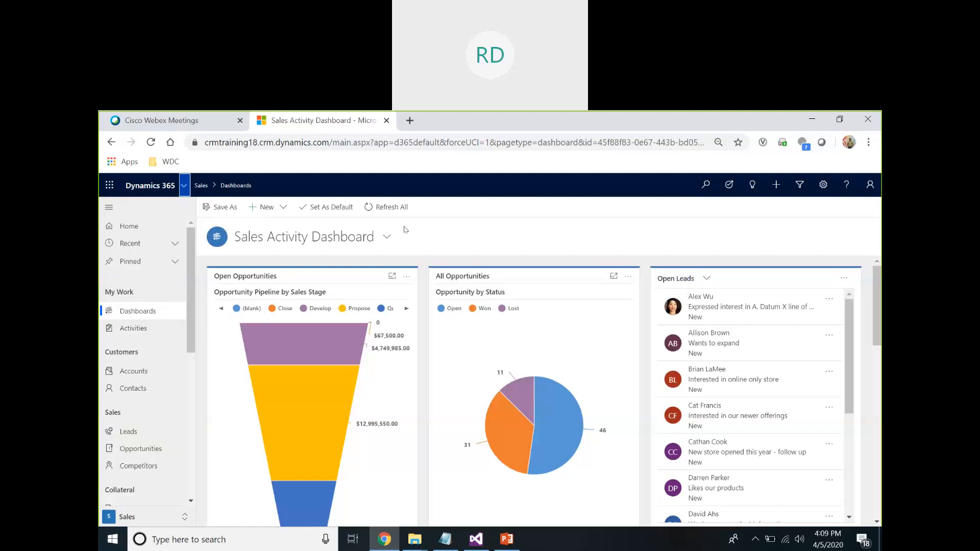
click(183, 185)
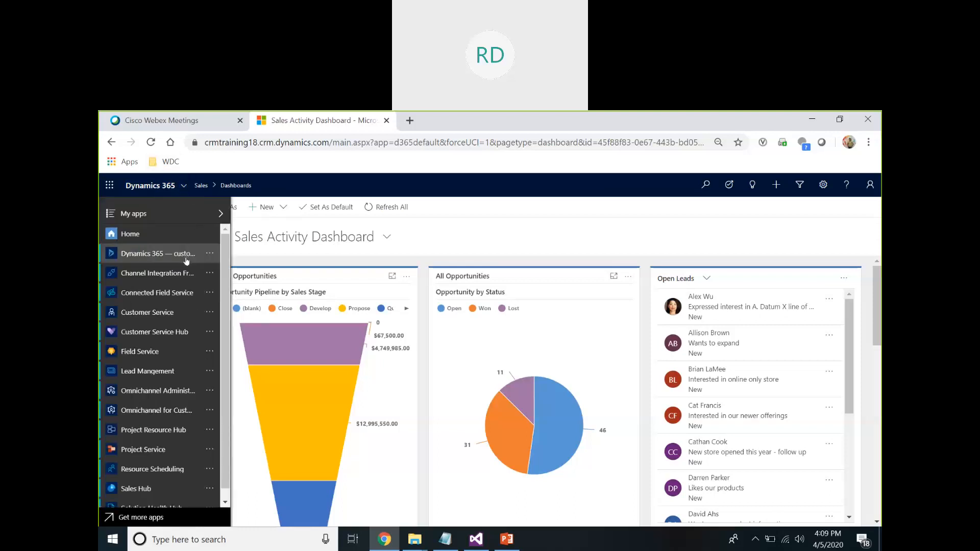
scroll(223, 264, down, 1)
drag(226, 278, 230, 210)
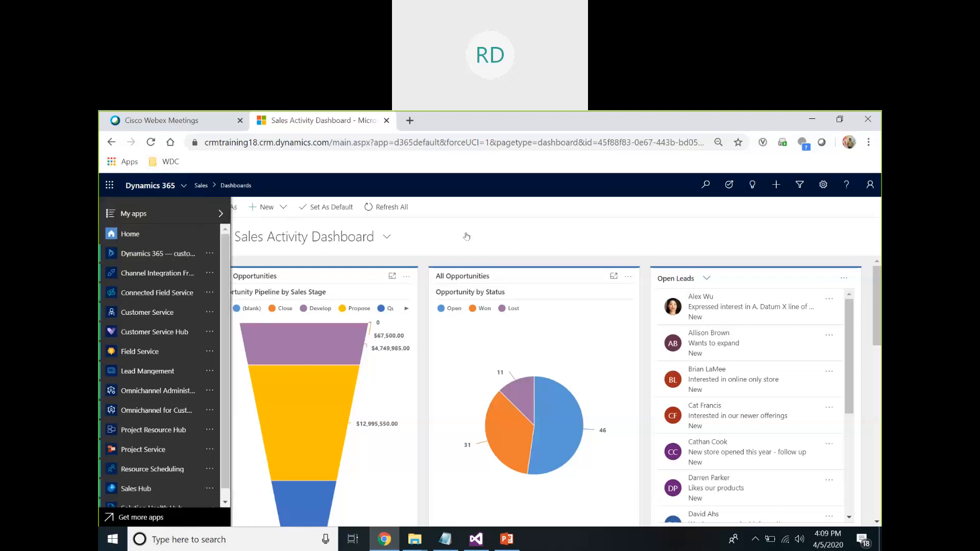
click(465, 236)
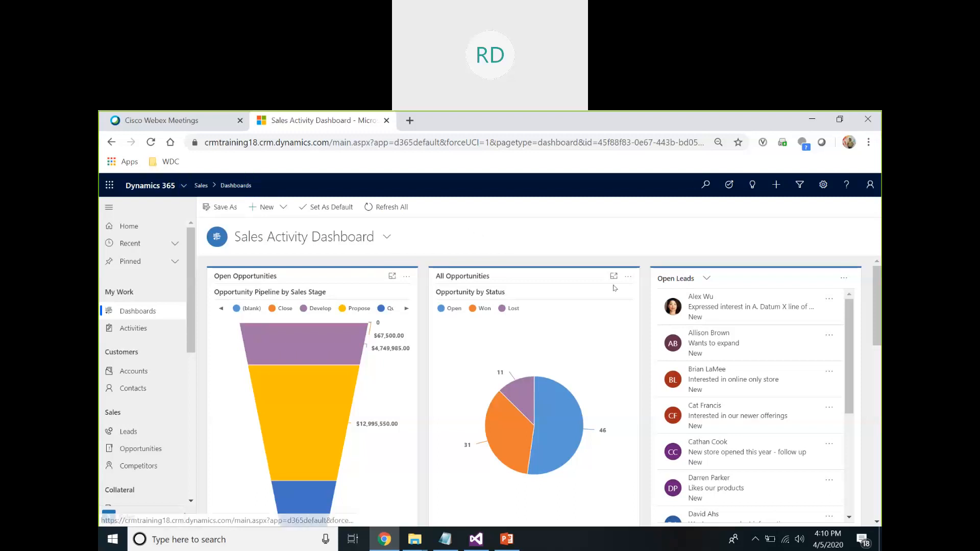
Open the Advanced Settings of the Dynamics 365 environment and bring the loaded settings page into view.
click(823, 188)
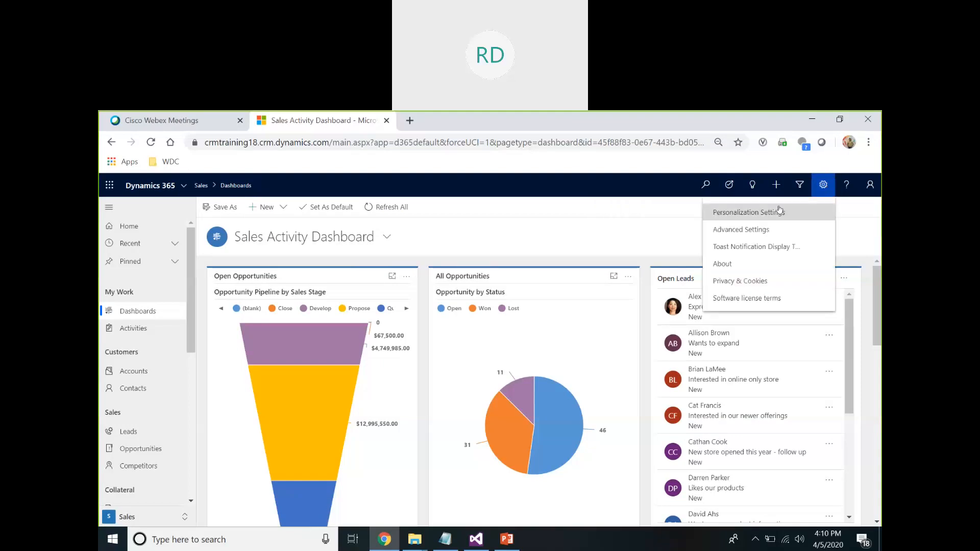
click(751, 234)
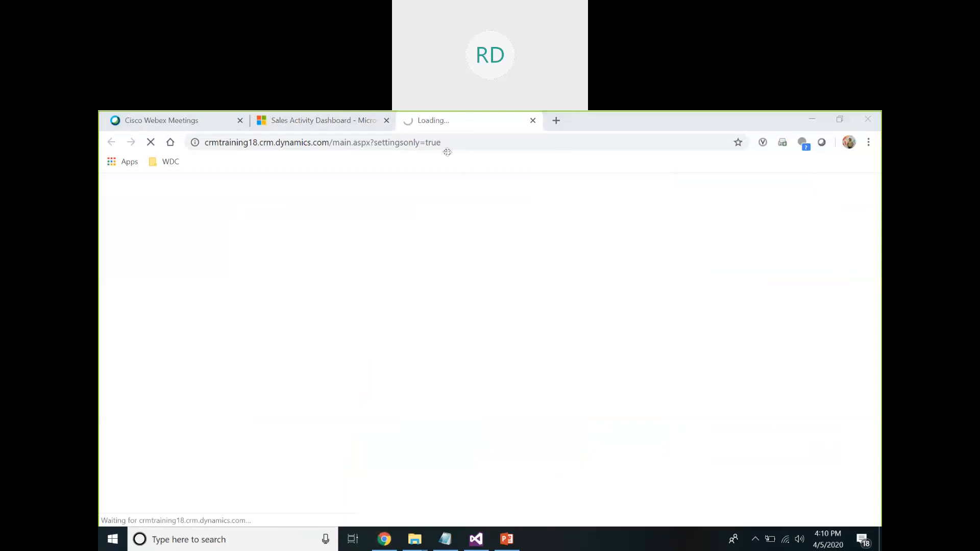
click(651, 274)
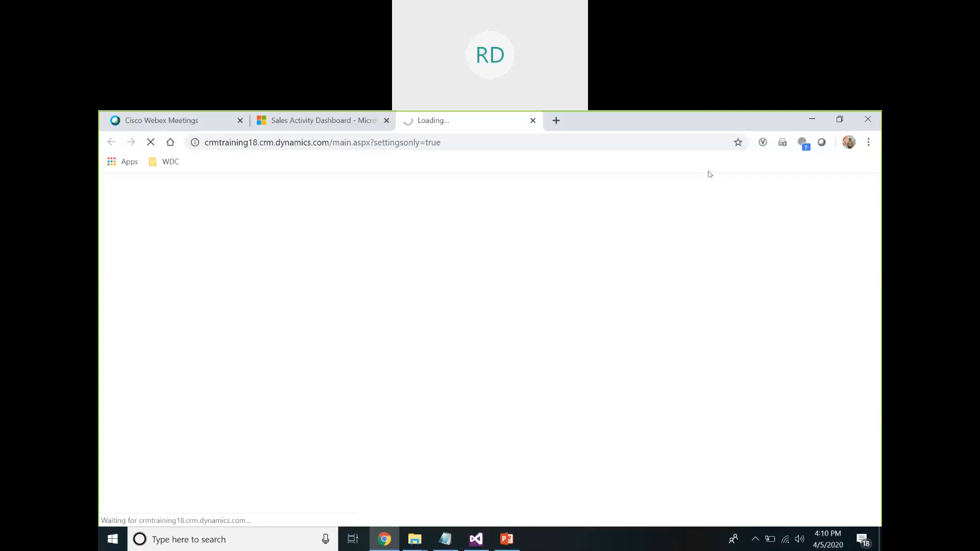
click(353, 122)
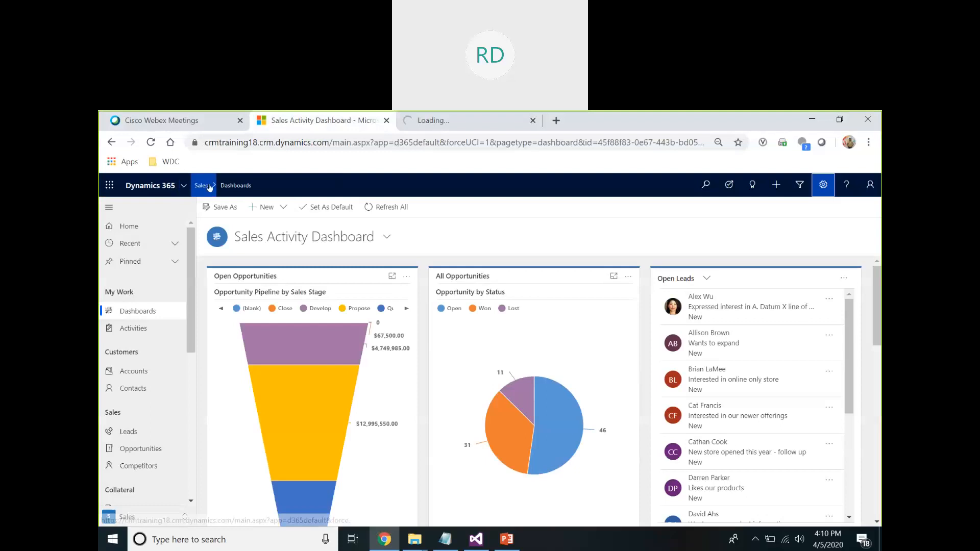
click(471, 128)
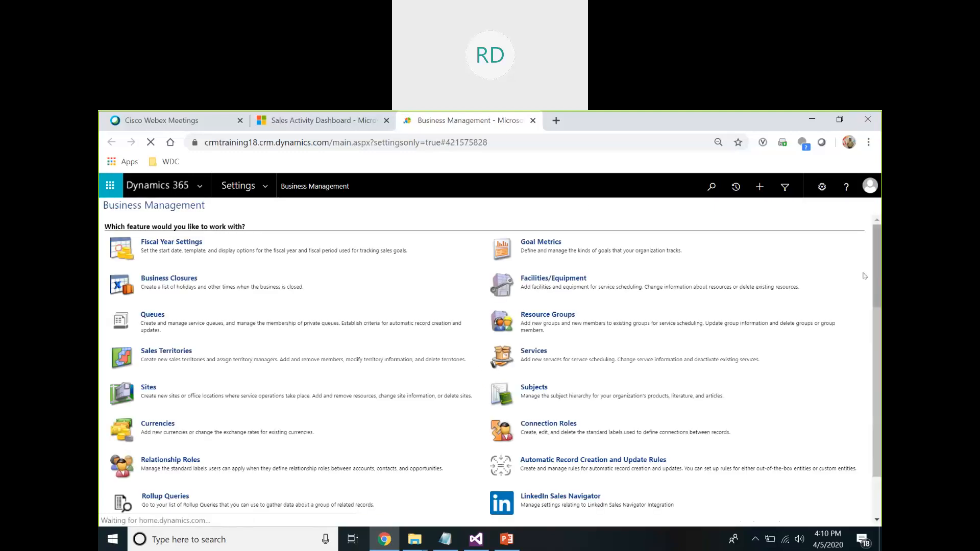
Open the My Apps page from the application settings and look through all the published apps.
click(264, 188)
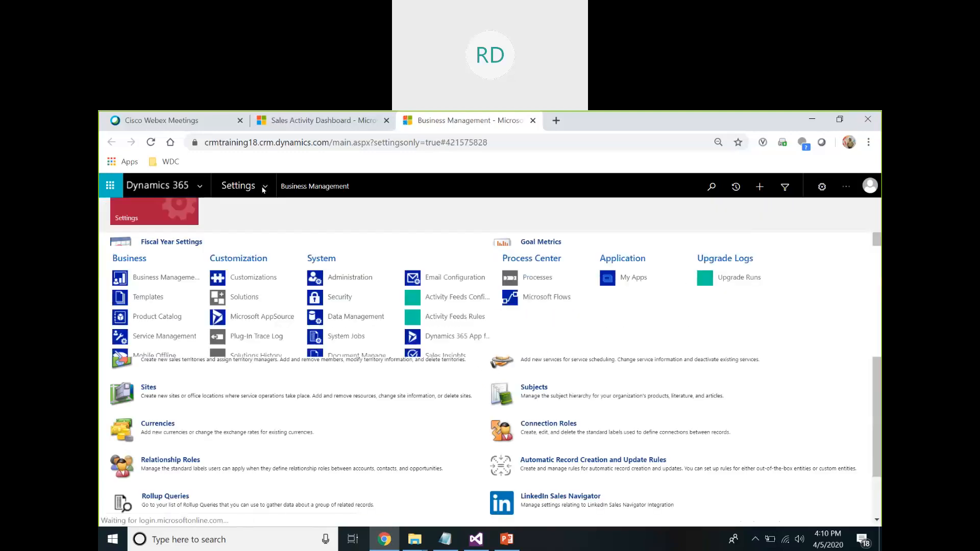
click(629, 279)
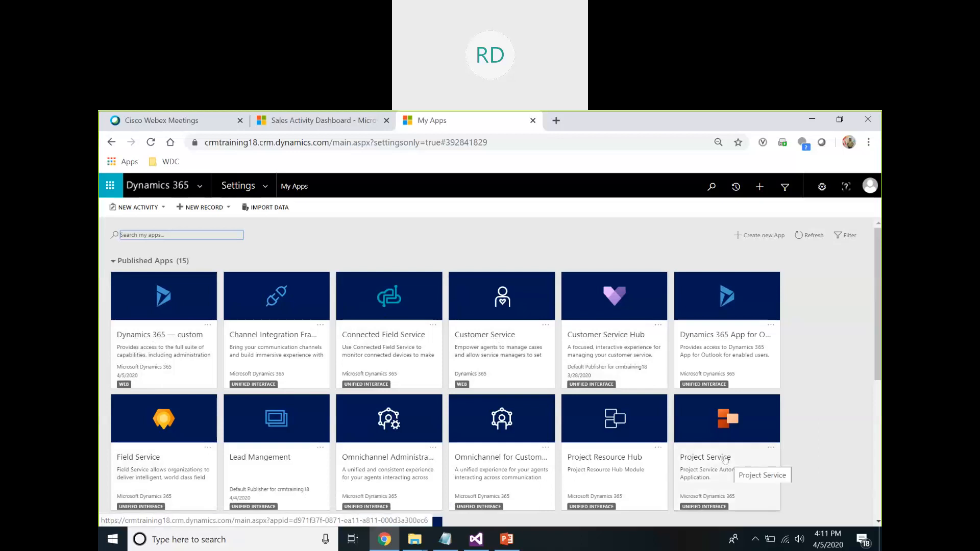
scroll(727, 461, down, 1)
scroll(727, 459, down, 1)
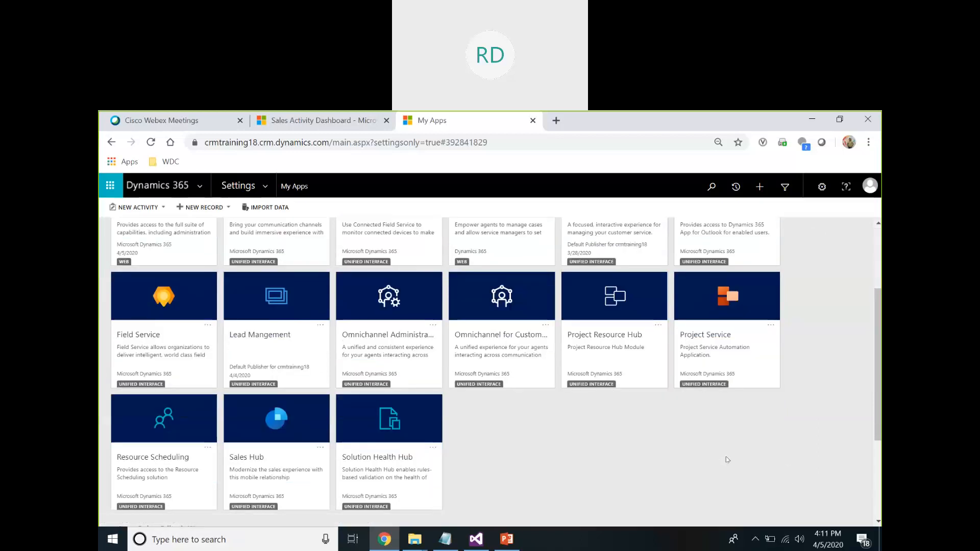
scroll(727, 460, up, 2)
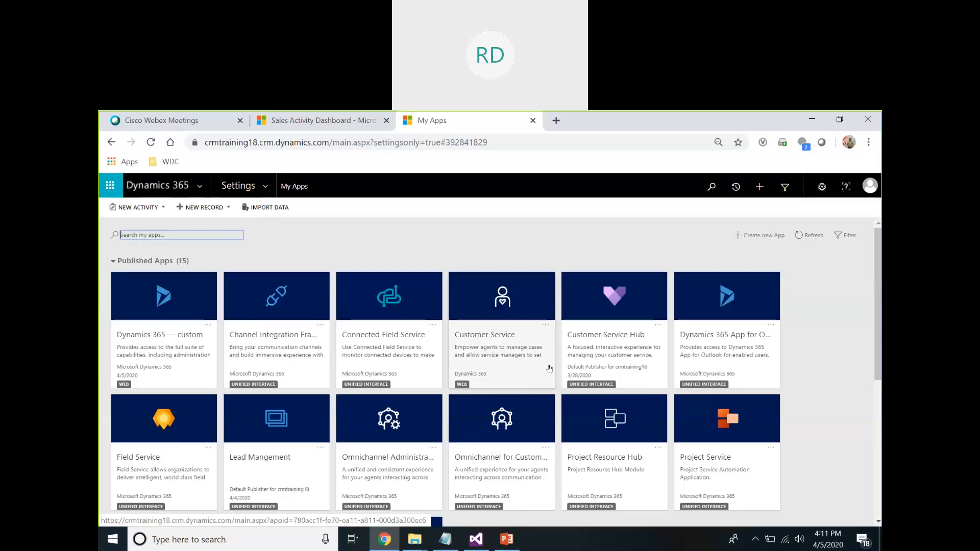
Start creating a new app from My Apps and bring up its Create a New App form.
click(763, 237)
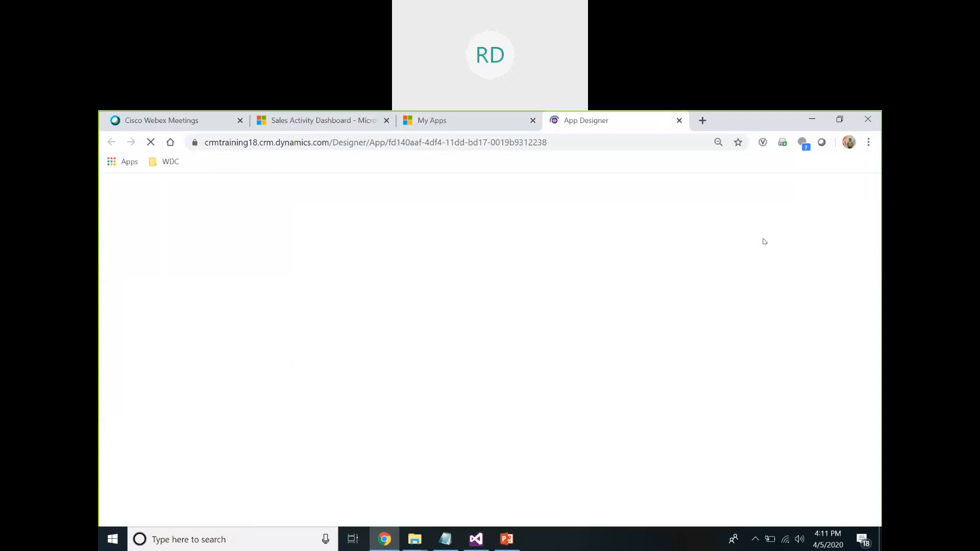
click(439, 121)
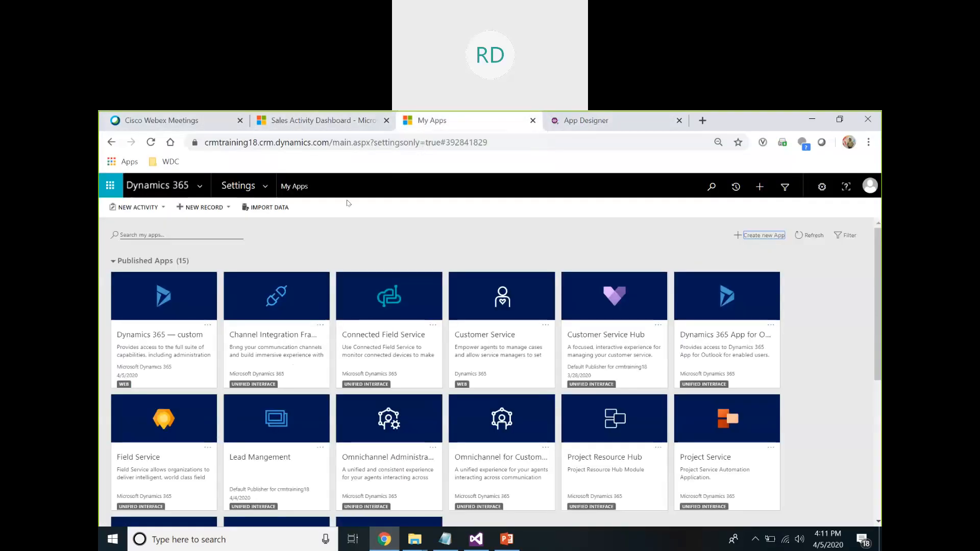
click(240, 186)
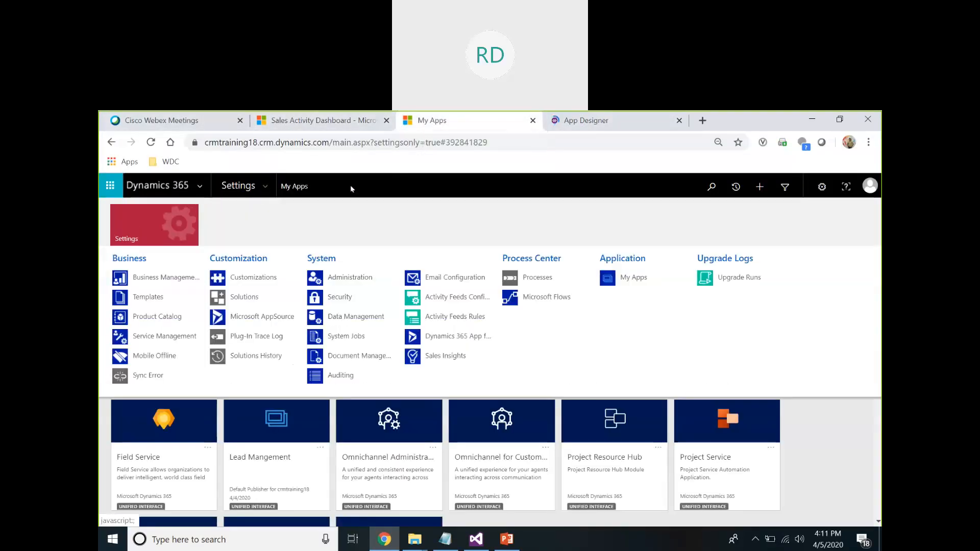
click(266, 187)
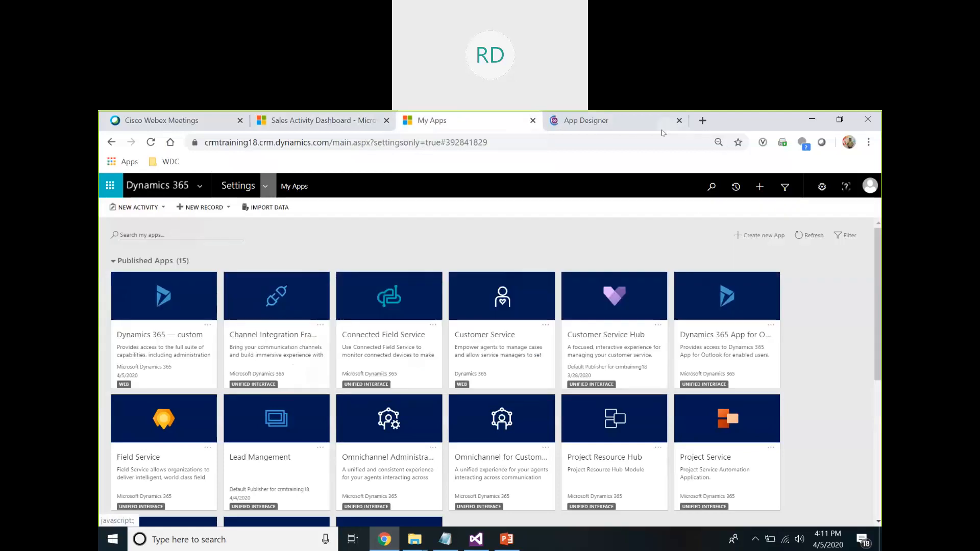
click(660, 125)
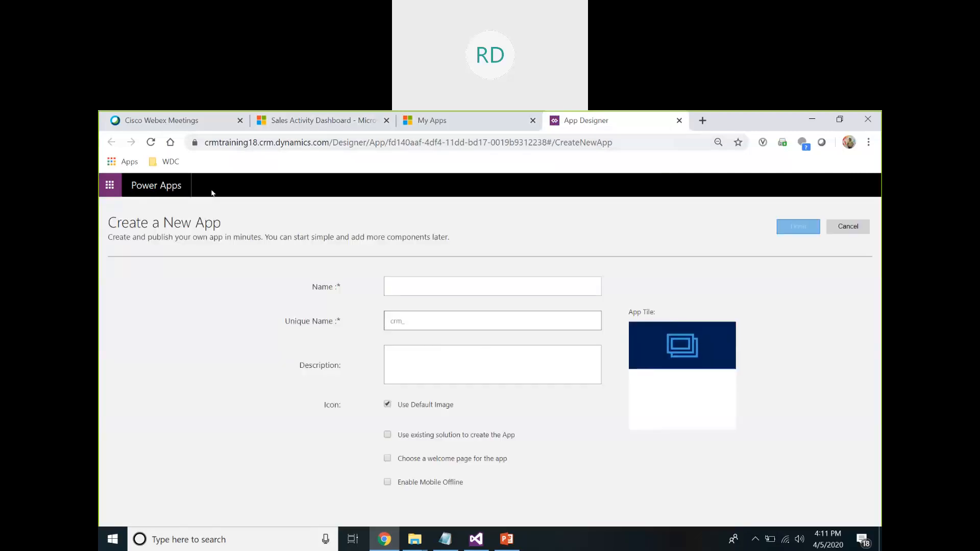
Name the new app Opportunity Management in the Create a New App form.
click(409, 287)
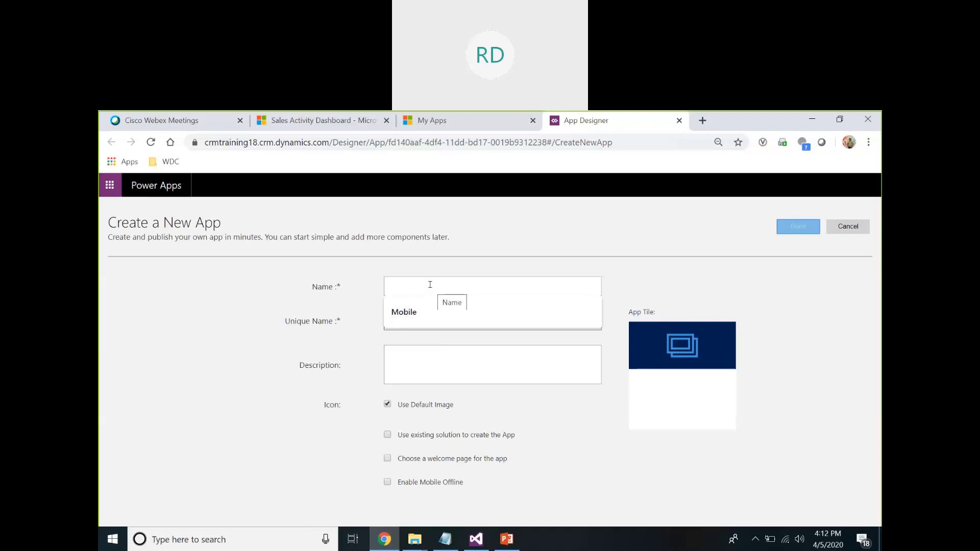
click(303, 415)
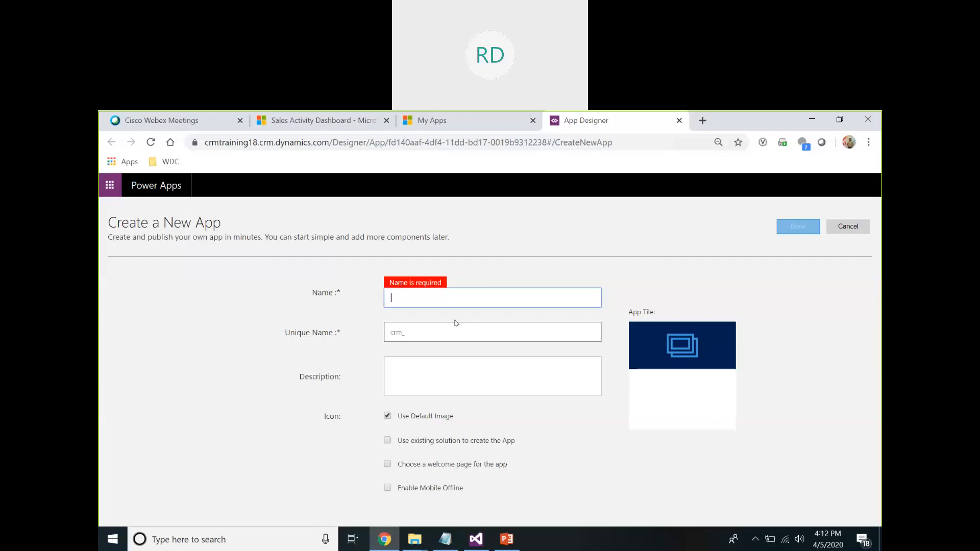
click(433, 297)
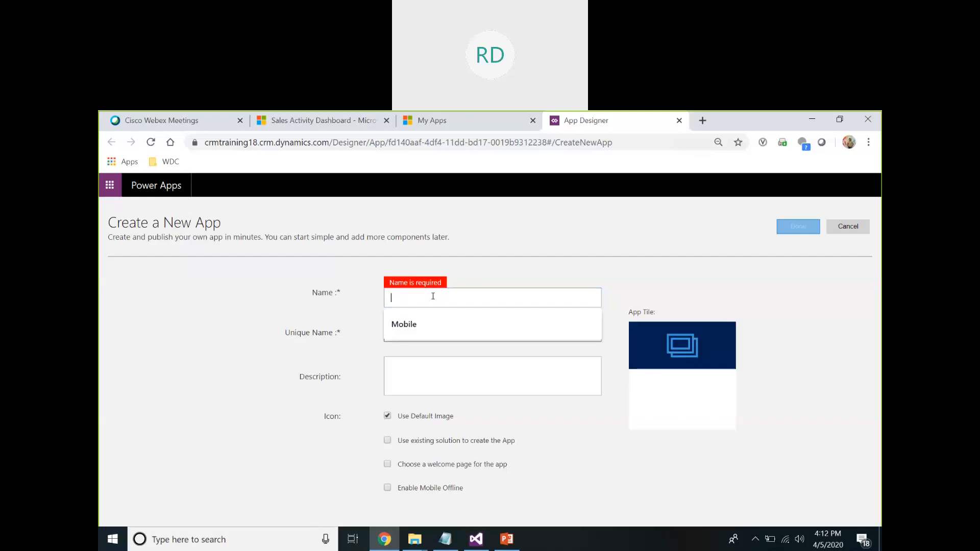
text(O)
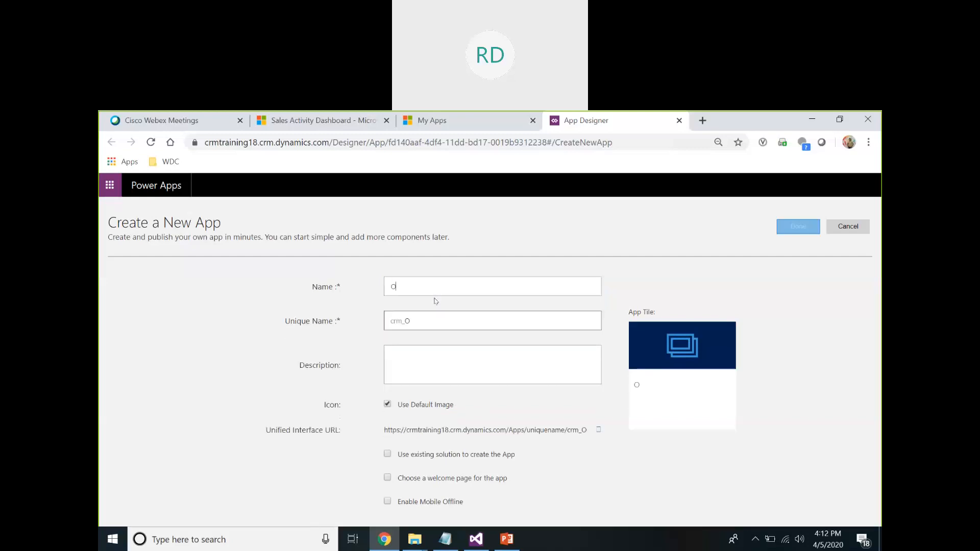
text(ppor)
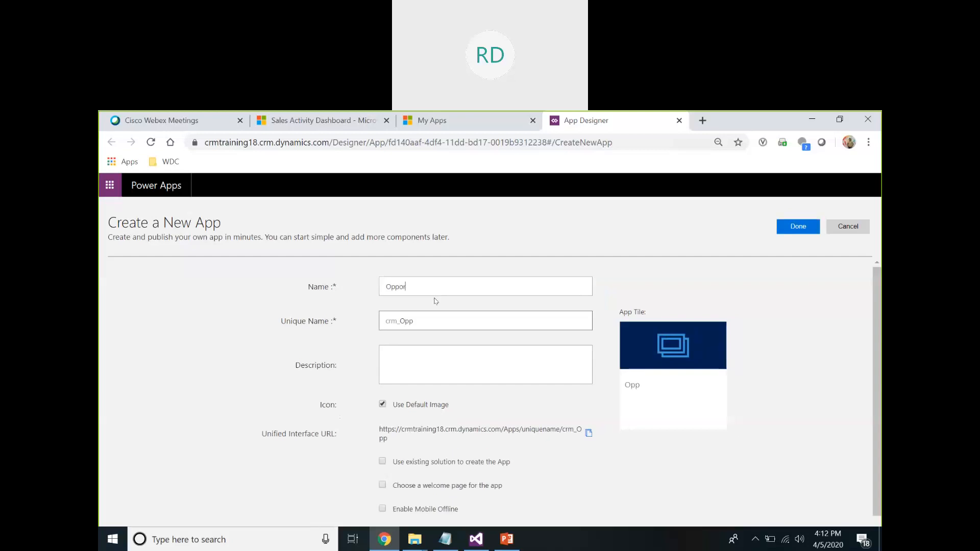
text(tunity Management)
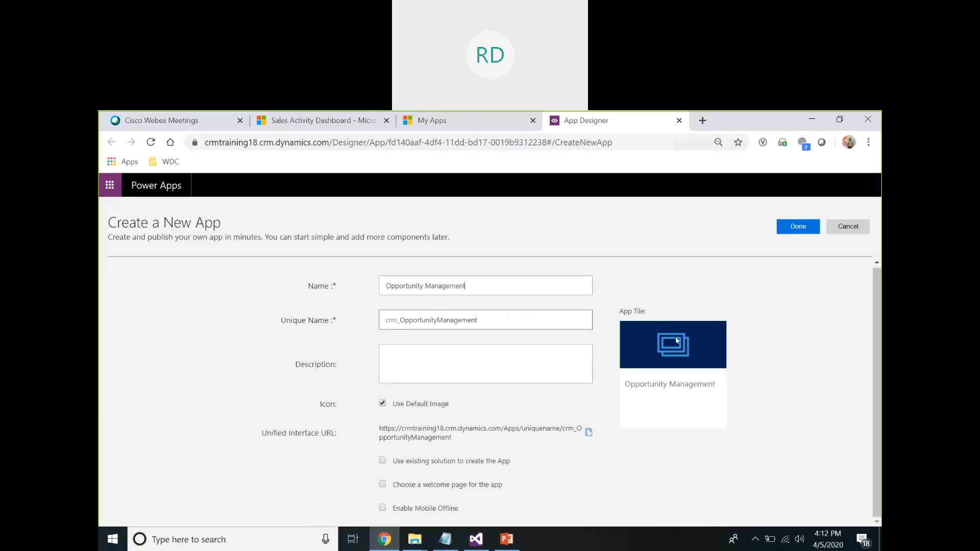
Check the app's alternative icon choices by turning off Use Default Image, and restore the default image.
click(382, 406)
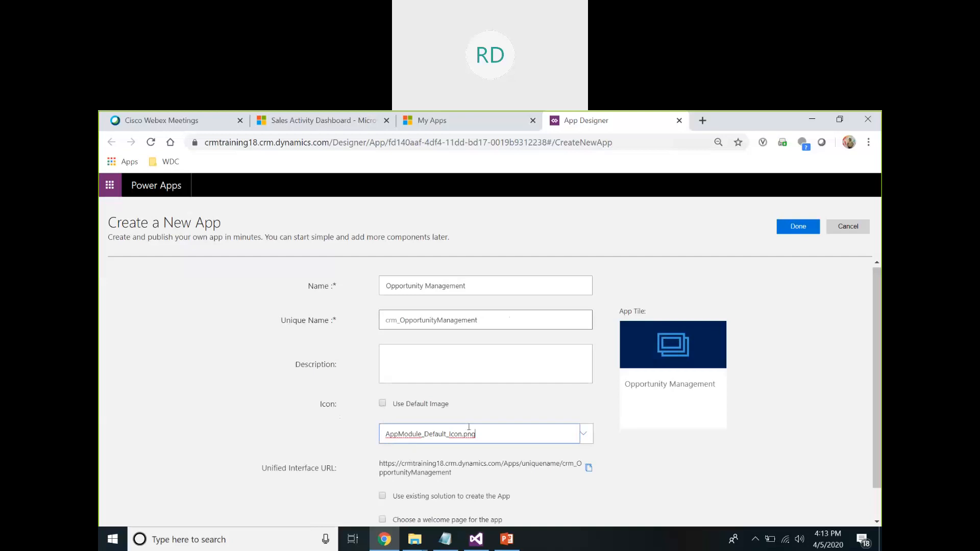
scroll(476, 438, down, 1)
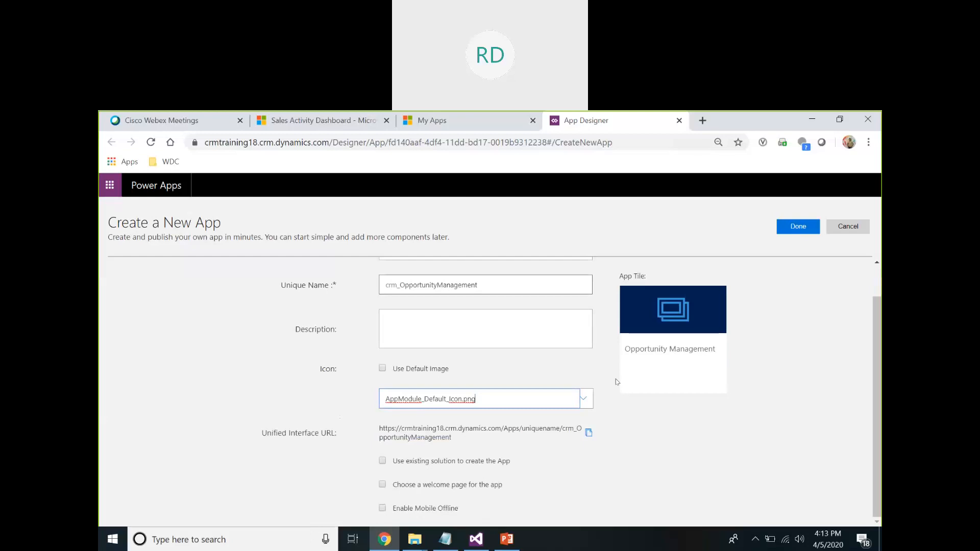
click(585, 404)
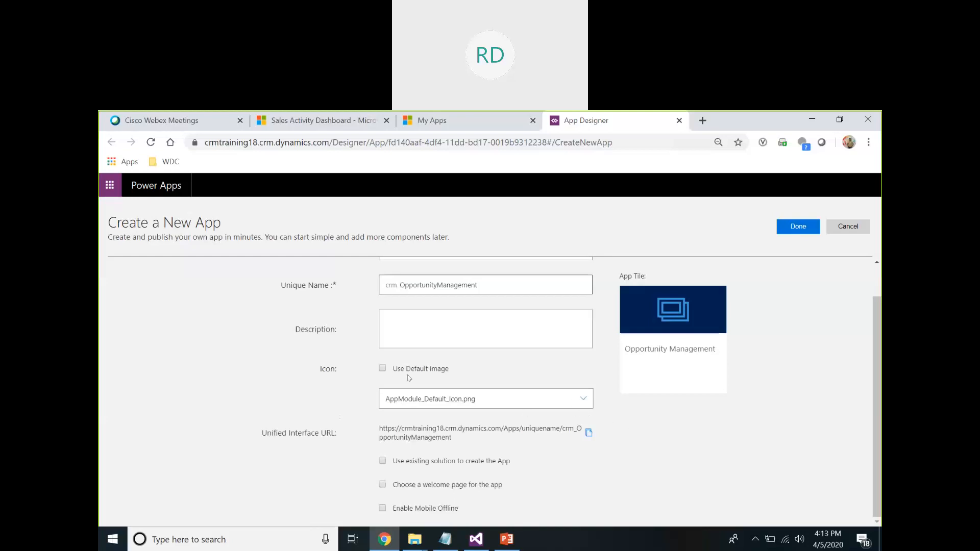
click(382, 369)
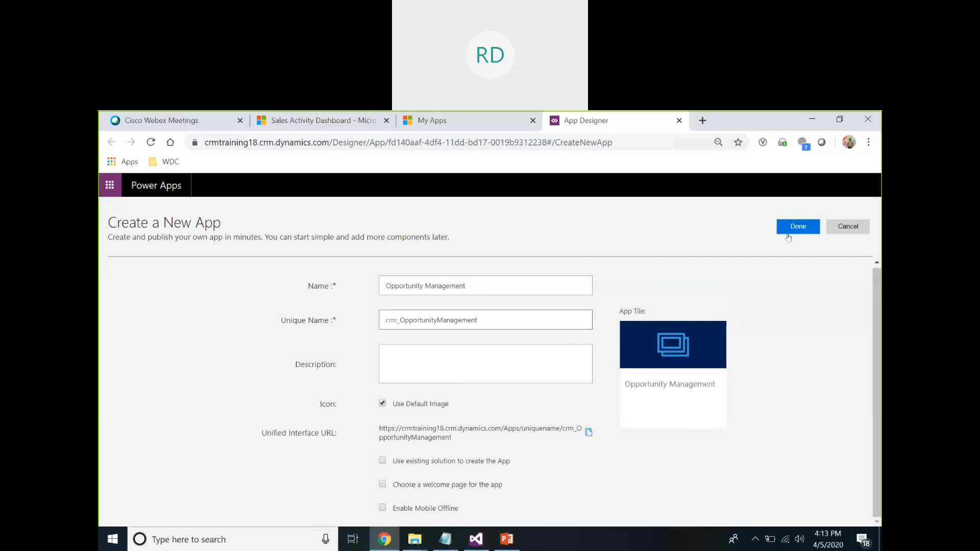
Create the app with the entered details and open its site map for editing.
click(795, 230)
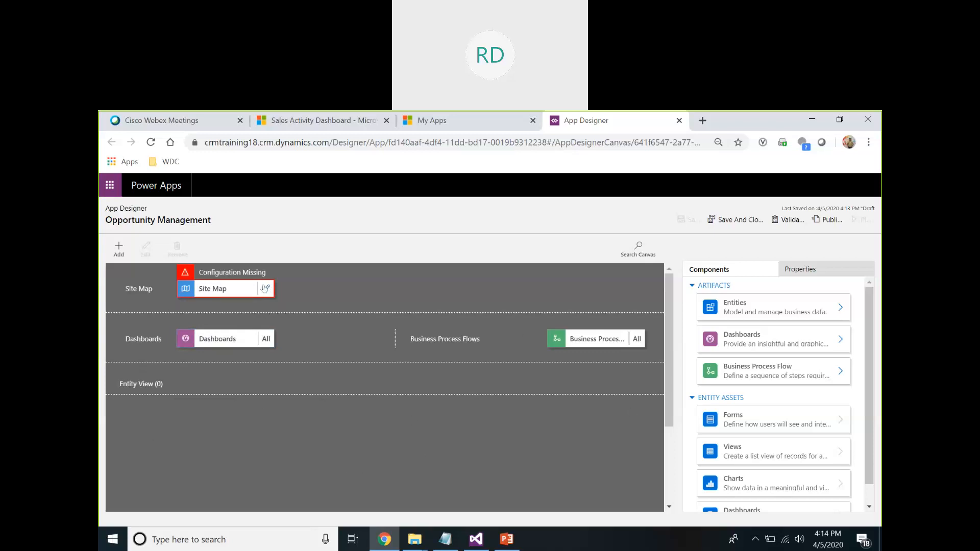
click(265, 289)
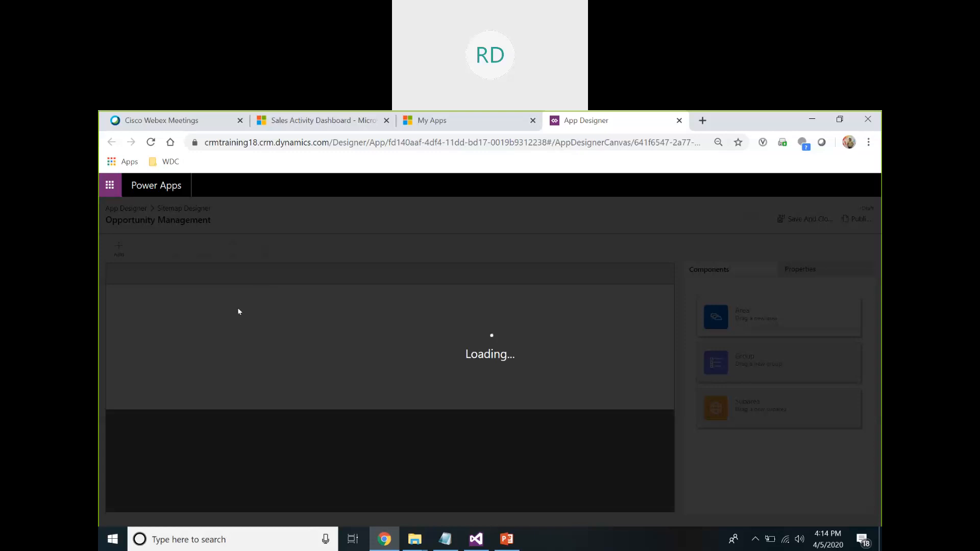
Examine how the Sales area's navigation is organised into groups and subareas alongside the Sales Activity Dashboard.
click(339, 123)
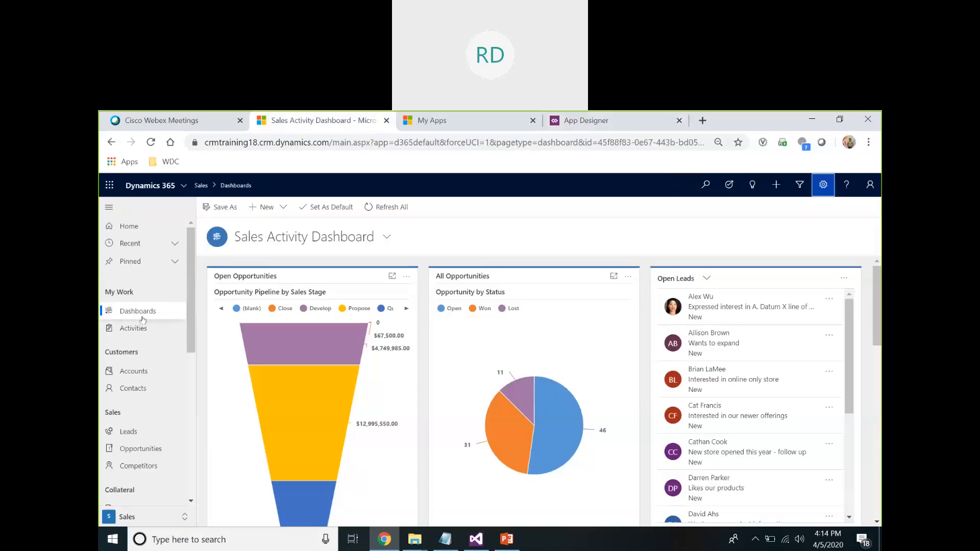
drag(188, 339, 206, 475)
scroll(123, 332, up, 5)
triple_click(113, 291)
triple_click(130, 351)
triple_click(111, 412)
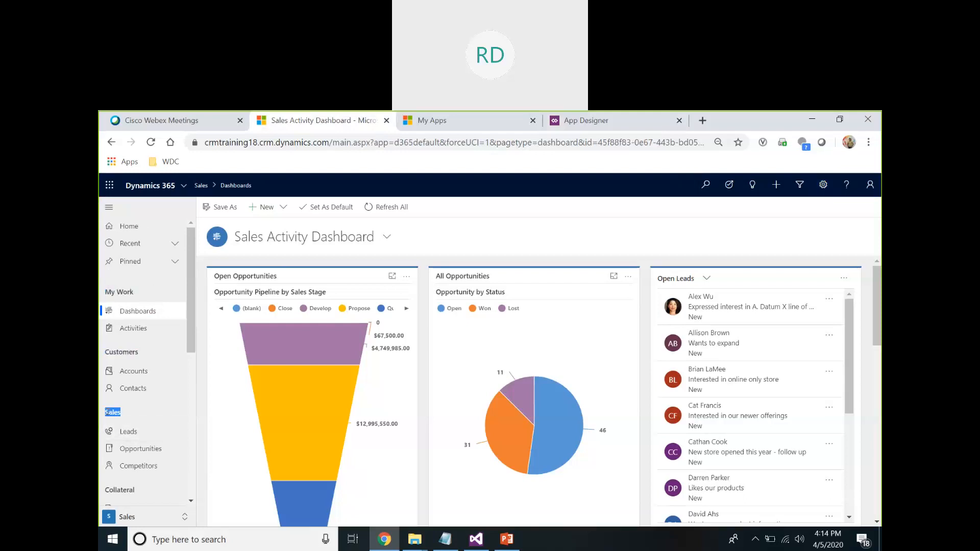
scroll(133, 357, down, 1)
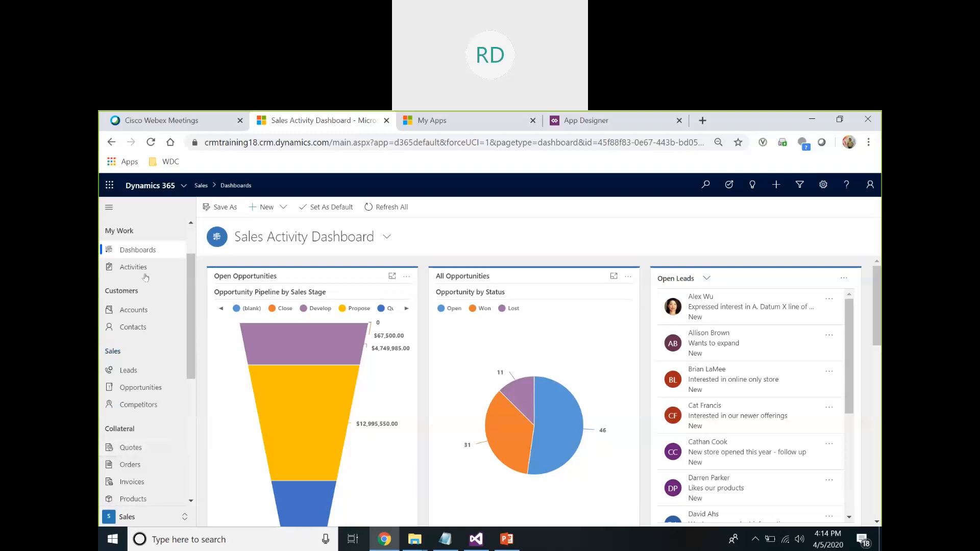
scroll(137, 301, up, 1)
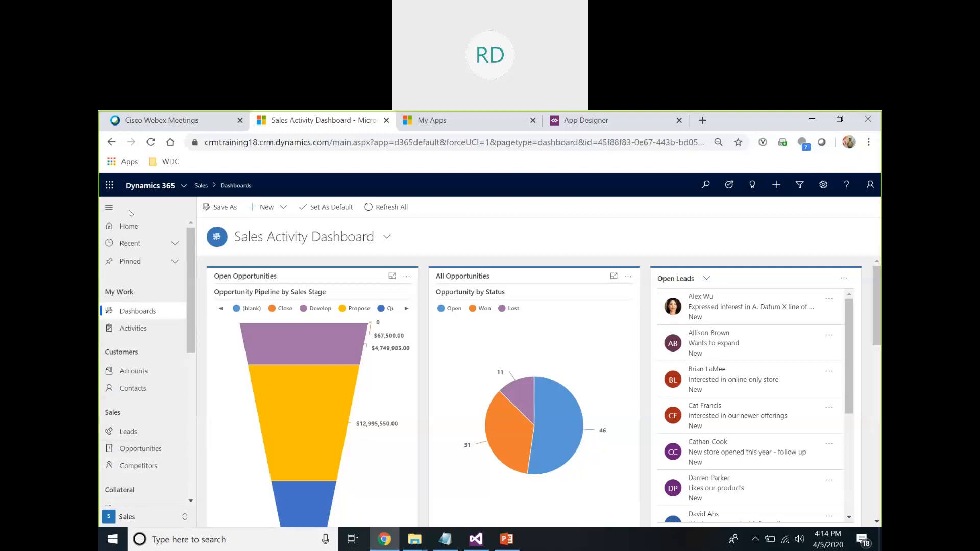
Return to the Sitemap Designer and title the existing new area Common.
click(562, 122)
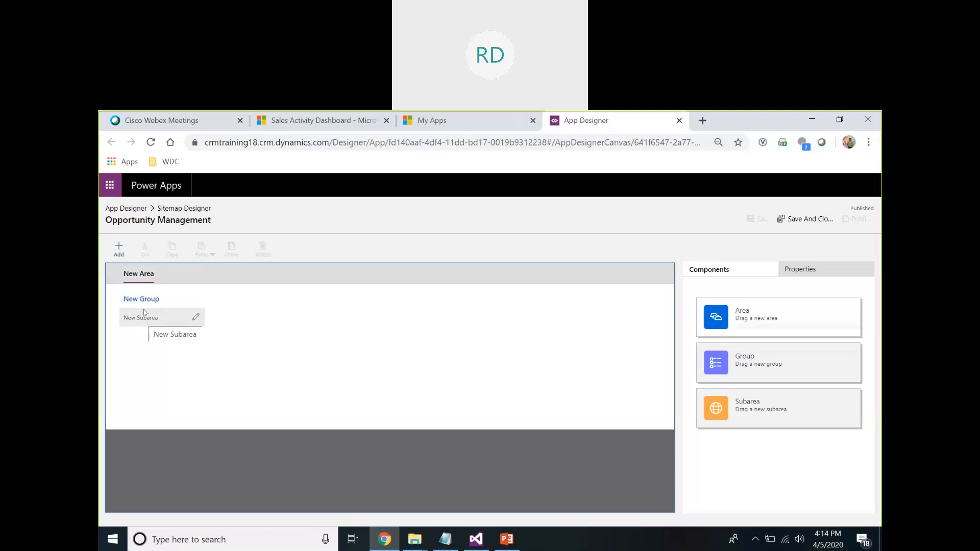
click(142, 277)
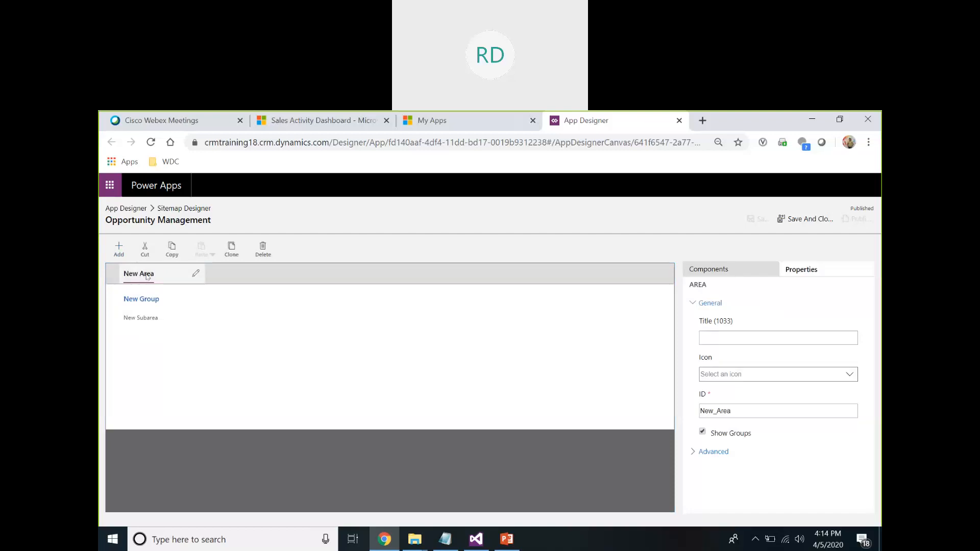
click(196, 275)
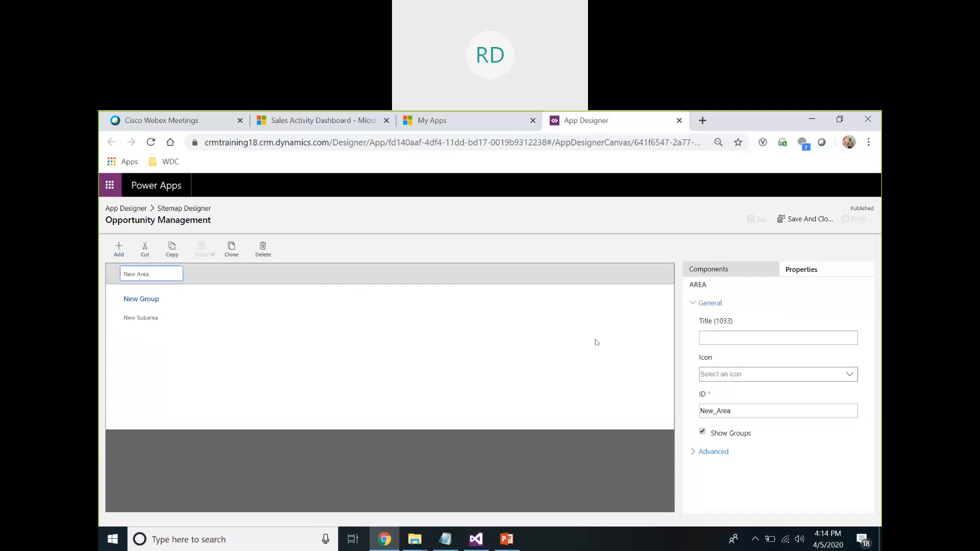
drag(157, 274, 116, 277)
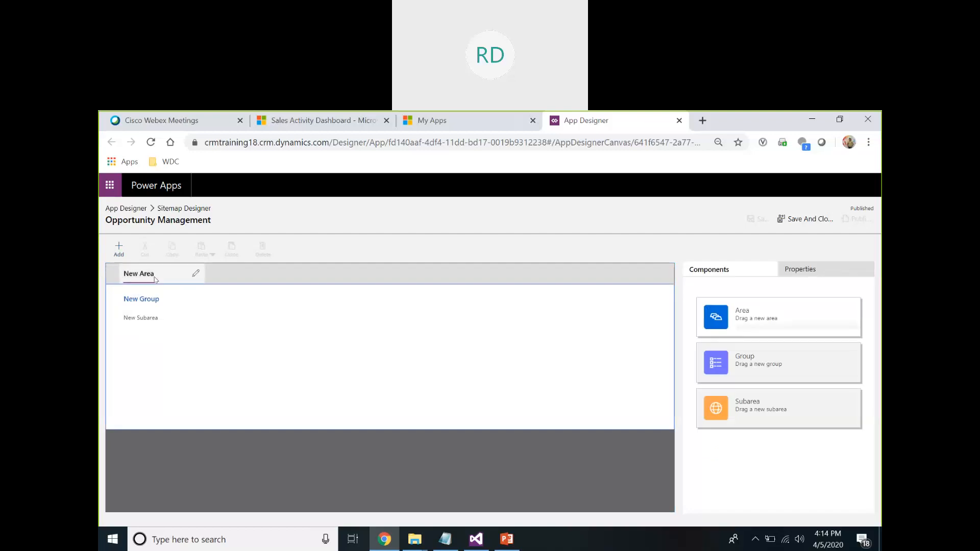
click(196, 276)
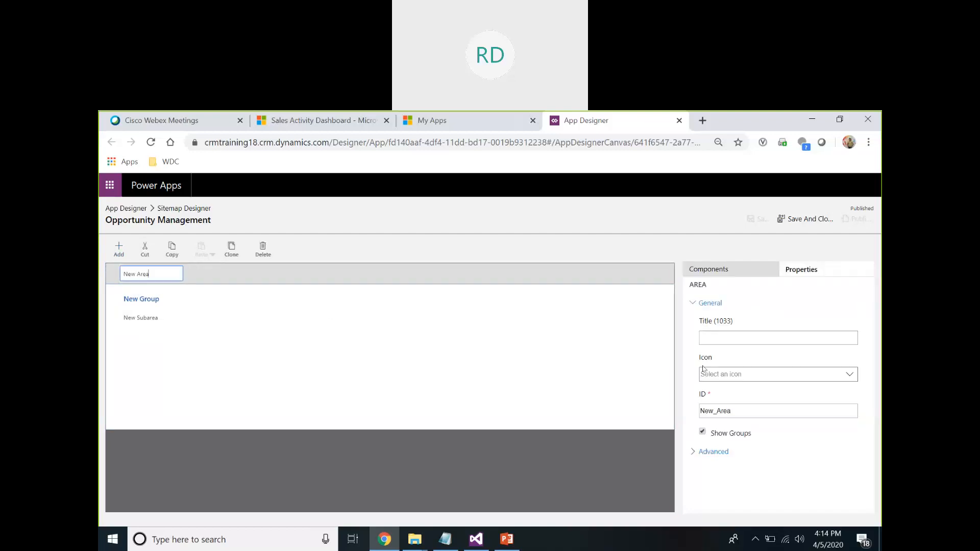
click(710, 341)
click(714, 337)
text(Common)
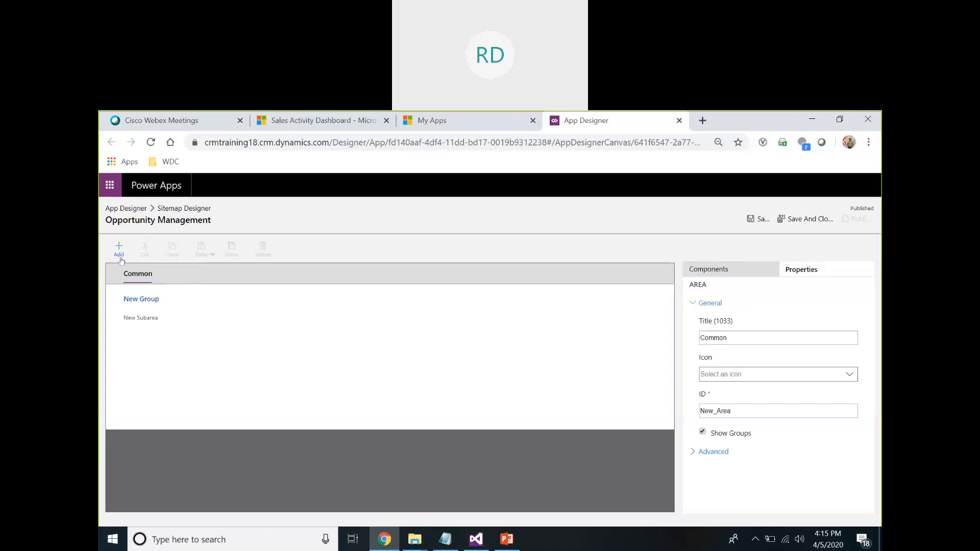
Add a second area to the site map and rename it My Work.
click(122, 254)
click(129, 276)
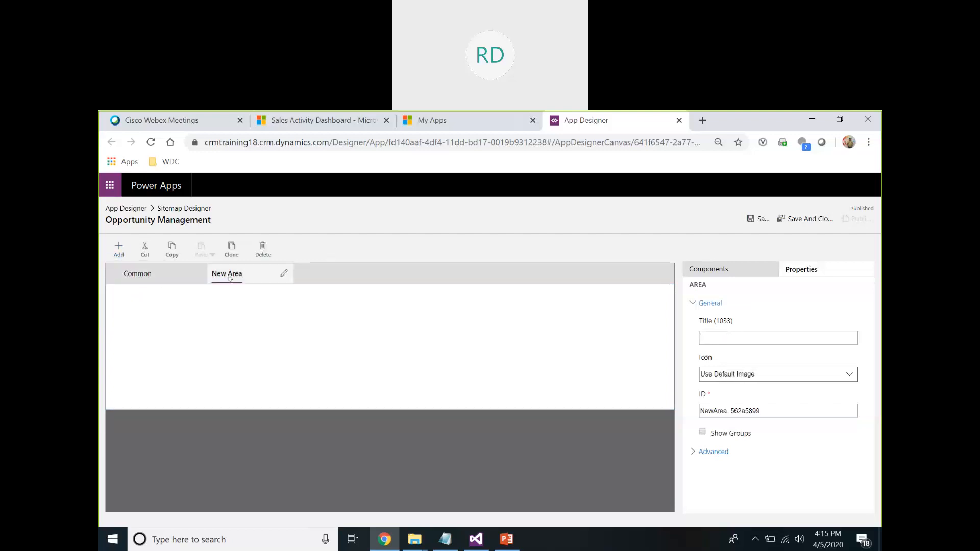
click(284, 275)
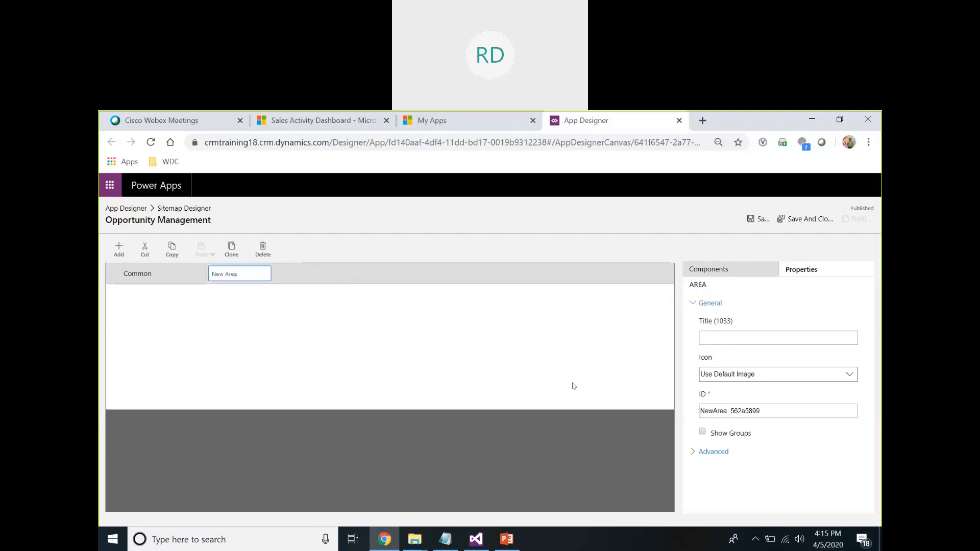
click(707, 334)
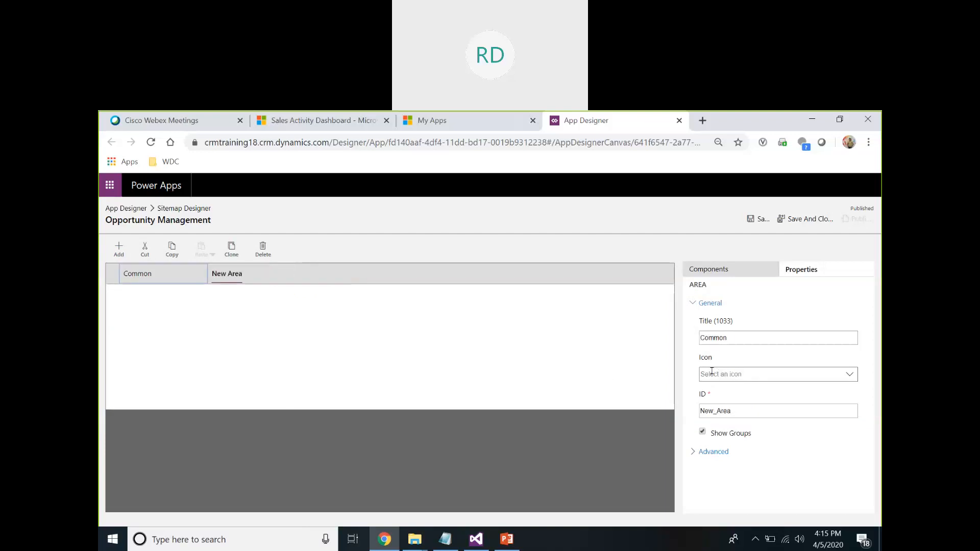
click(239, 275)
click(287, 275)
click(765, 338)
click(219, 277)
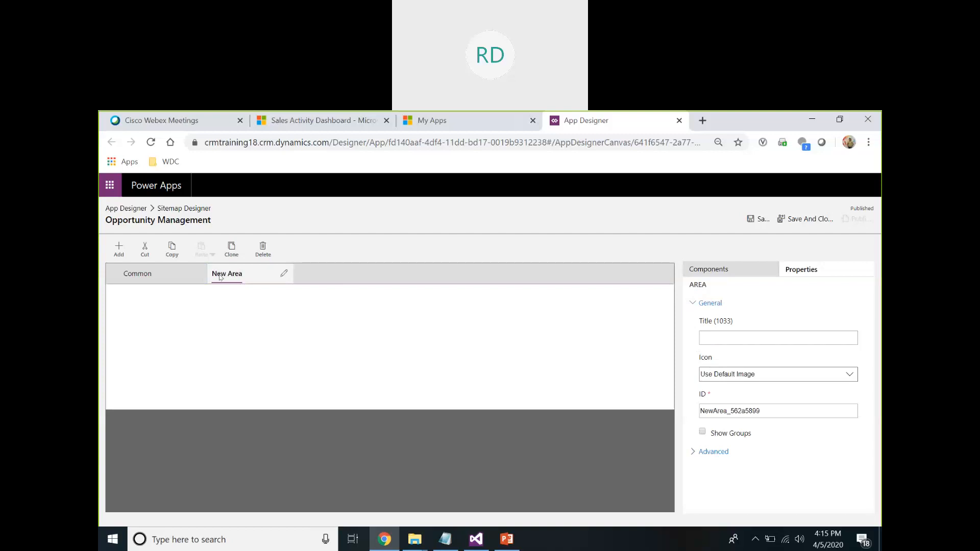
click(287, 276)
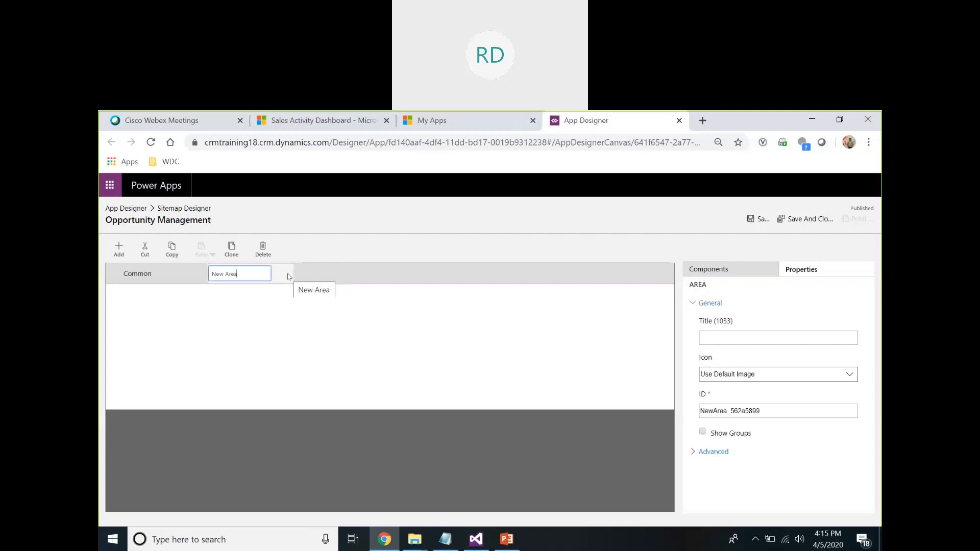
key(ctrl+a)
key(BackSpace)
text(Mu=)
key(BackSpace)
key(BackSpace)
text(y Work)
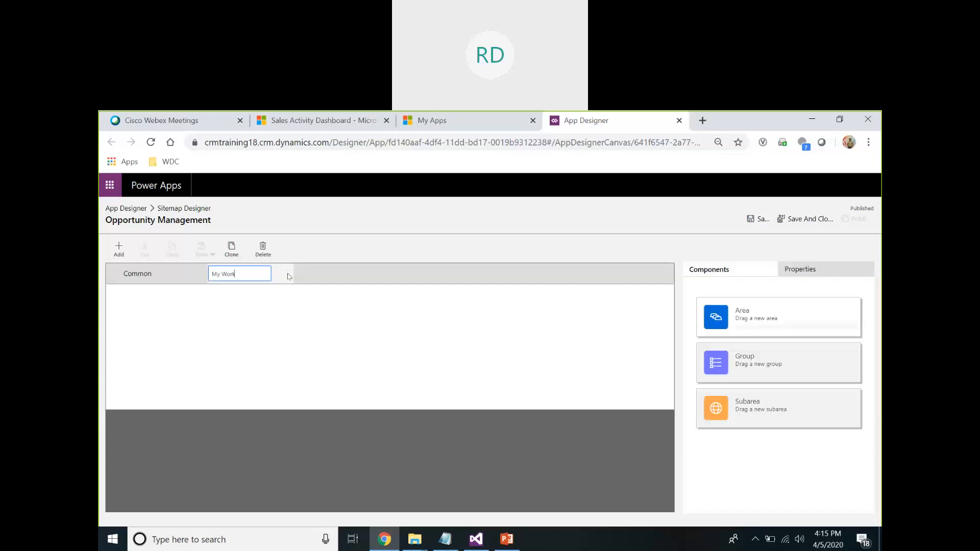
Add a third area to the site map and rename it Sales.
click(121, 259)
click(123, 275)
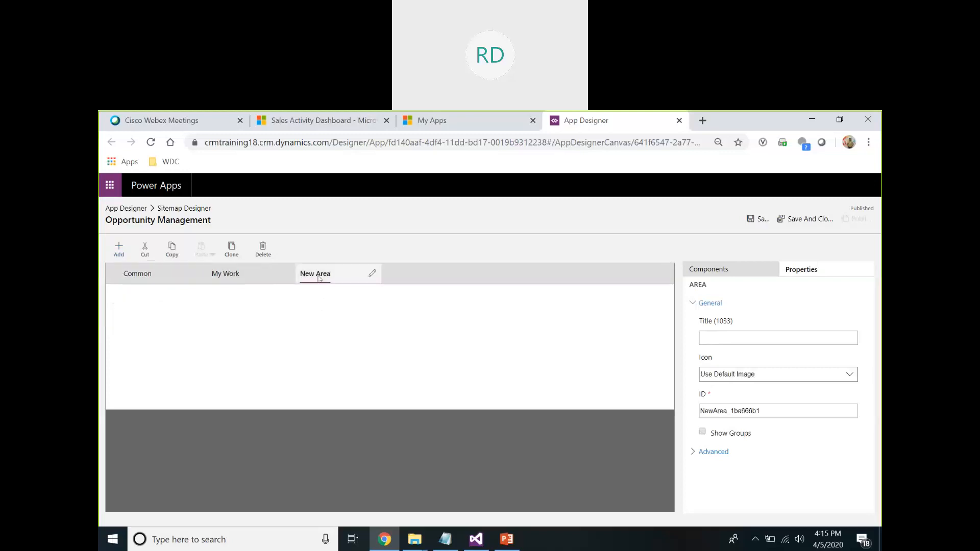
click(372, 273)
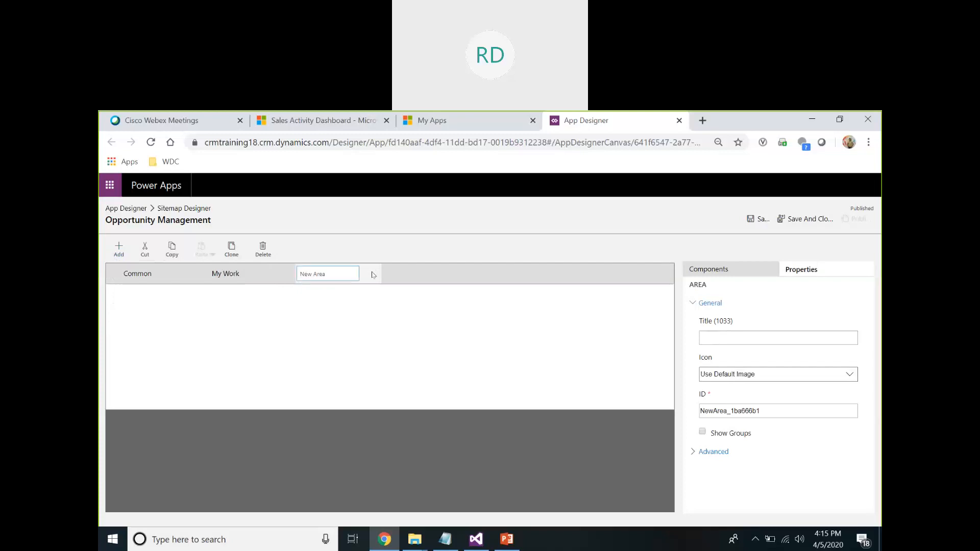
click(336, 272)
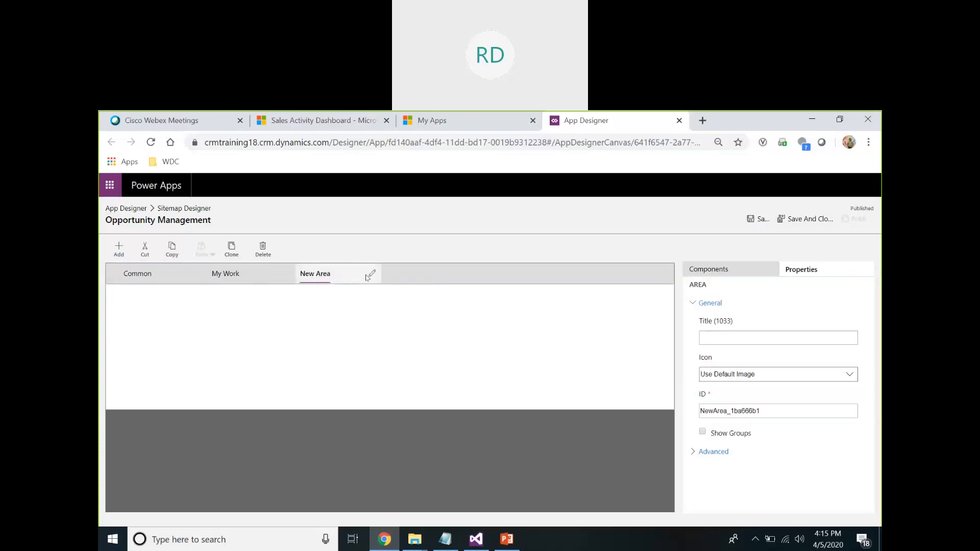
click(372, 275)
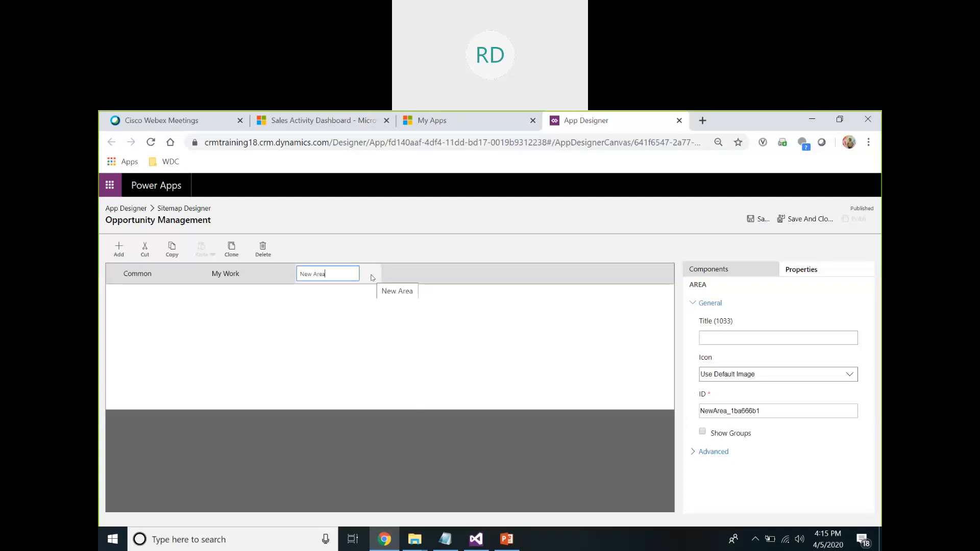
key(BackSpace)
key(BackSpace)
key(BackSpace)
key(BackSpace)
key(BackSpace)
key(BackSpace)
key(BackSpace)
key(BackSpace)
text(s)
text(l)
text(ales)
Add a fourth area to the site map and enter Reports and Dashboards as its name.
click(123, 253)
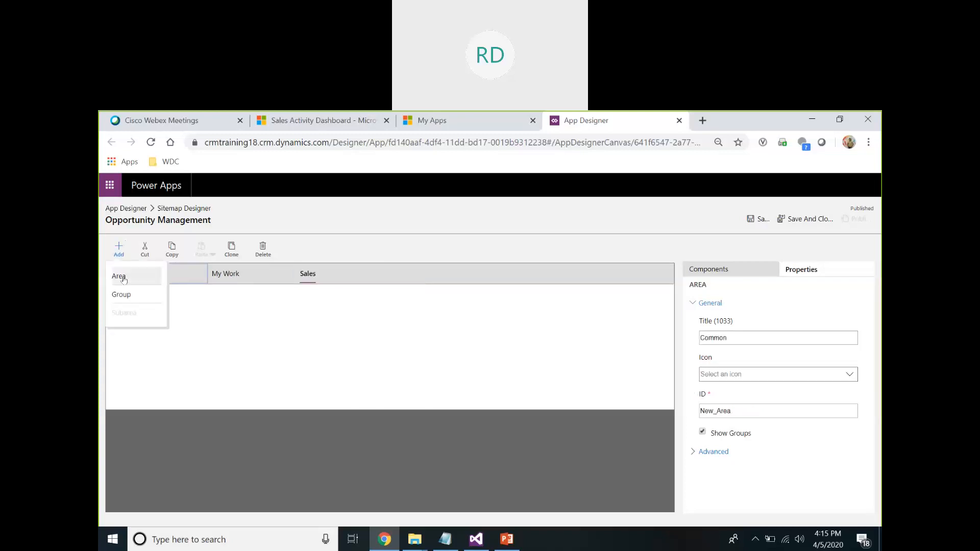
click(120, 276)
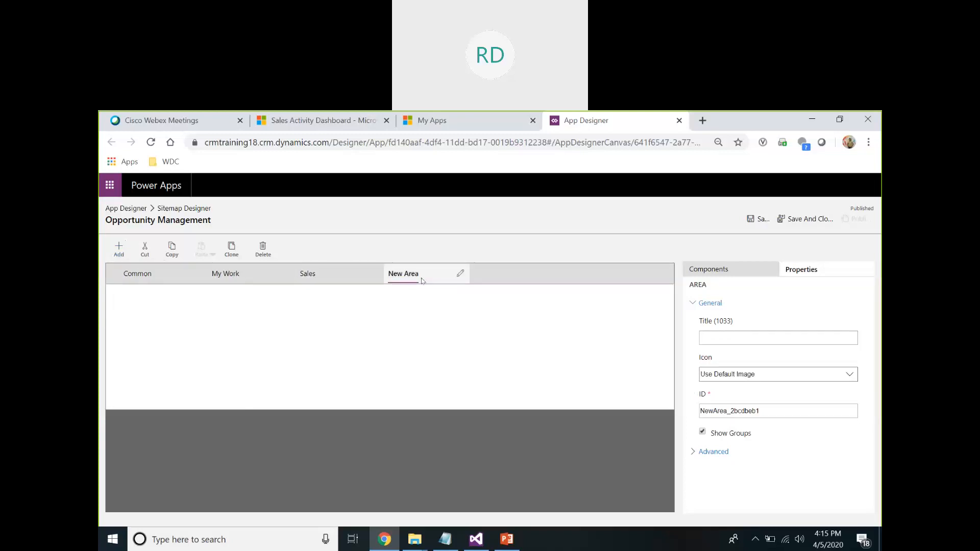
click(460, 274)
key(BackSpace)
key(BackSpace)
key(BackSpace)
key(BackSpace)
key(BackSpace)
key(BackSpace)
key(BackSpace)
text(R)
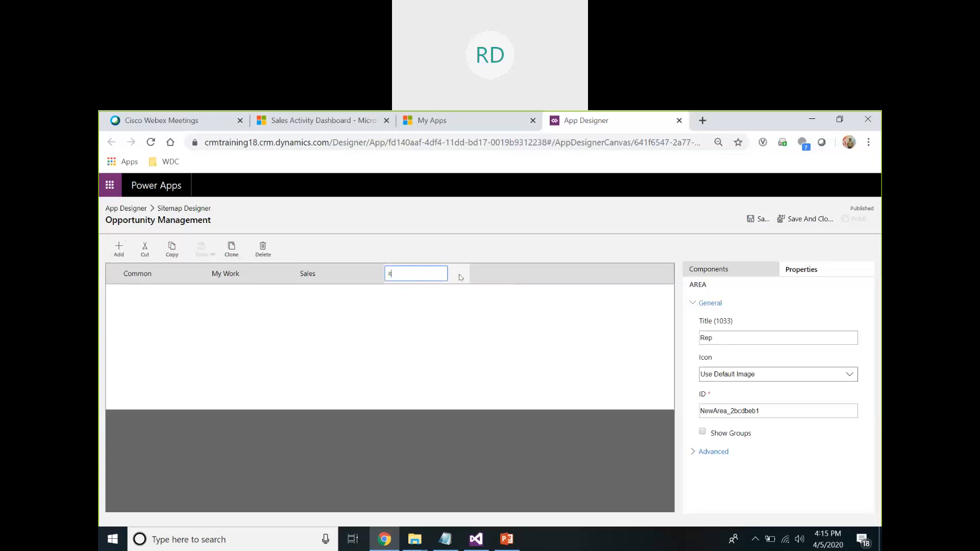
text(eports and)
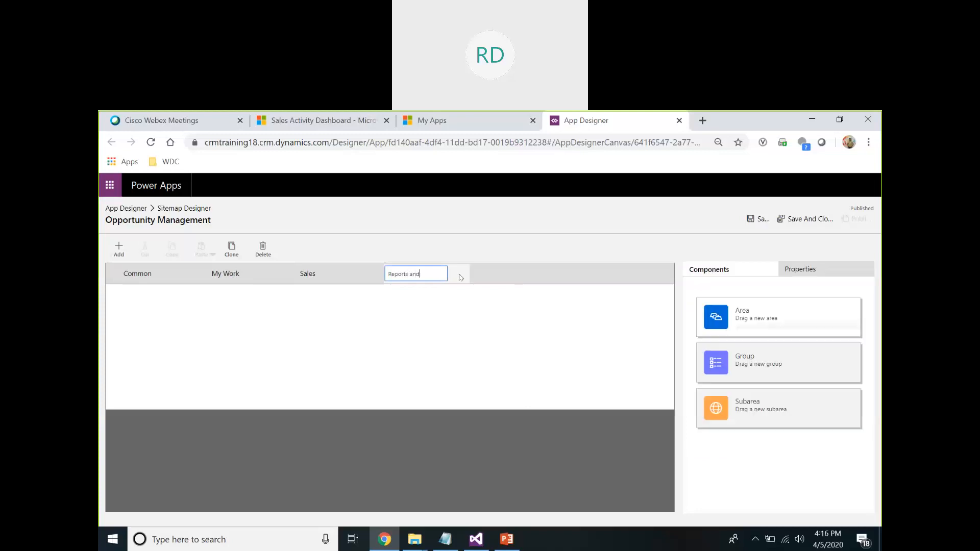
text( Dashboards)
Shorten the fourth area's name to Reports.
double_click(437, 270)
key(BackSpace)
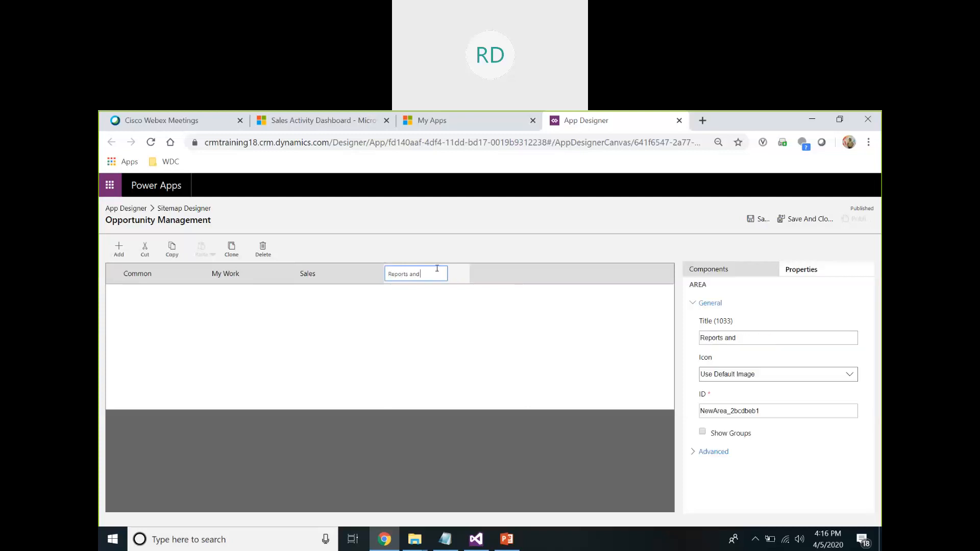
key(BackSpace)
key(BackSpace)
key(BackSpace)
Add a fifth area named Dashboards to the site map and return to the Common area.
click(120, 251)
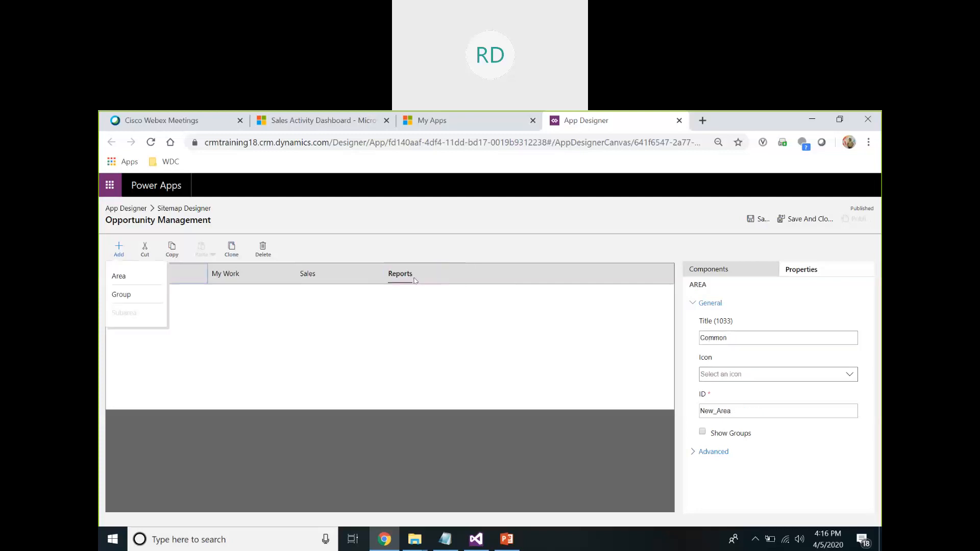
click(119, 276)
click(119, 249)
click(119, 276)
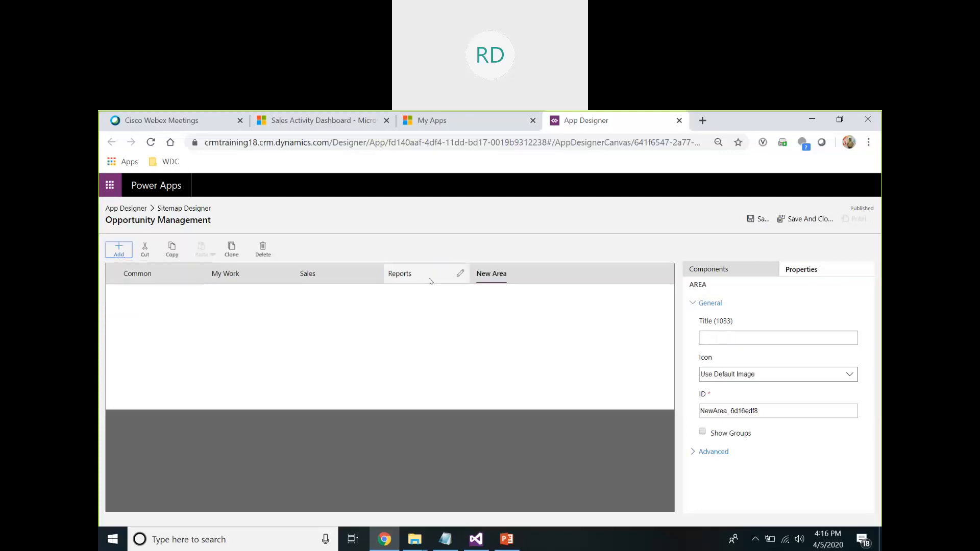
click(551, 279)
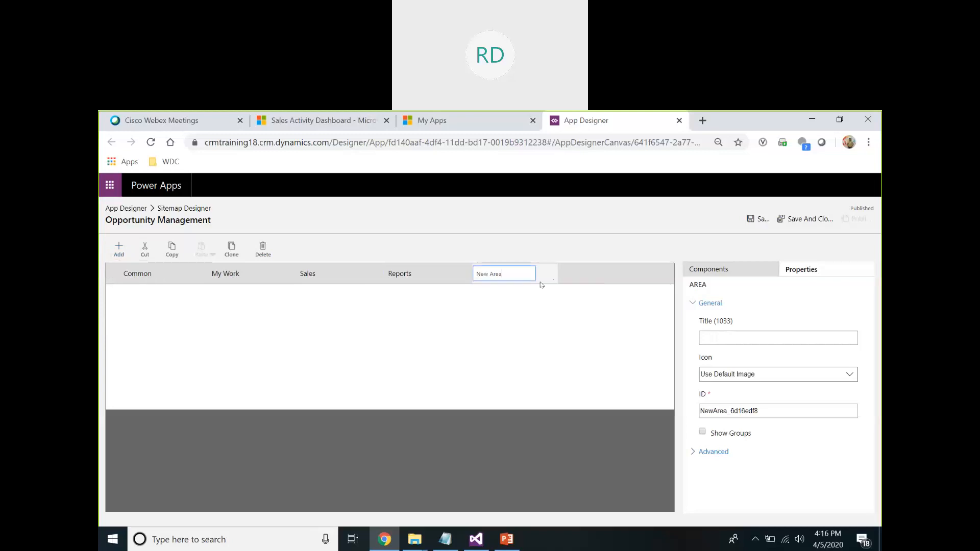
key(BackSpace)
key(BackSpace)
key(BackSpace)
key(BackSpace)
key(BackSpace)
key(BackSpace)
key(BackSpace)
text(Dashboards)
click(510, 355)
click(158, 279)
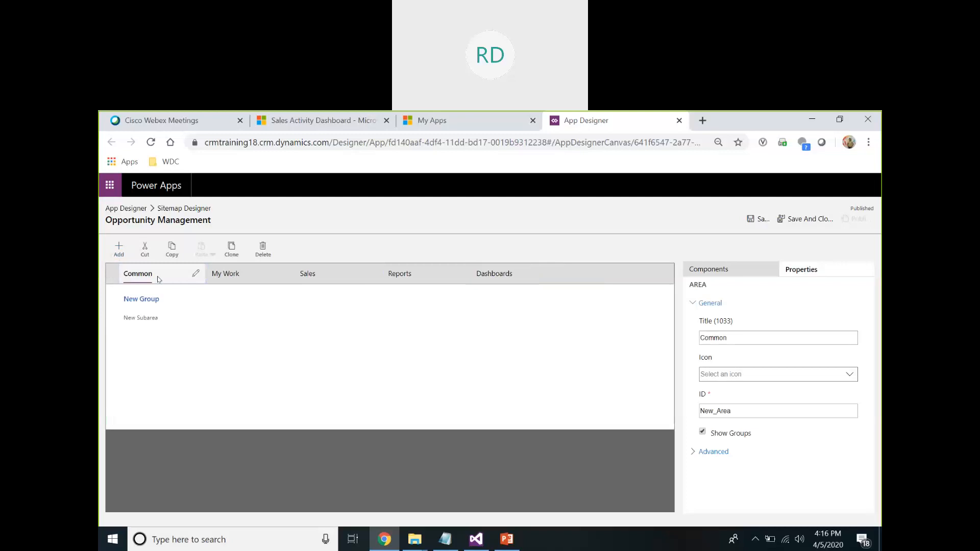
click(159, 298)
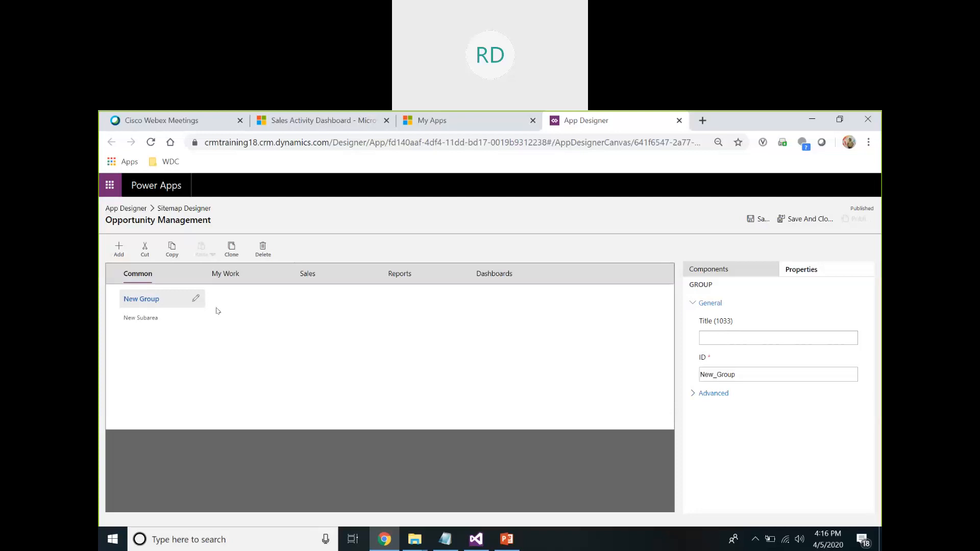
click(196, 299)
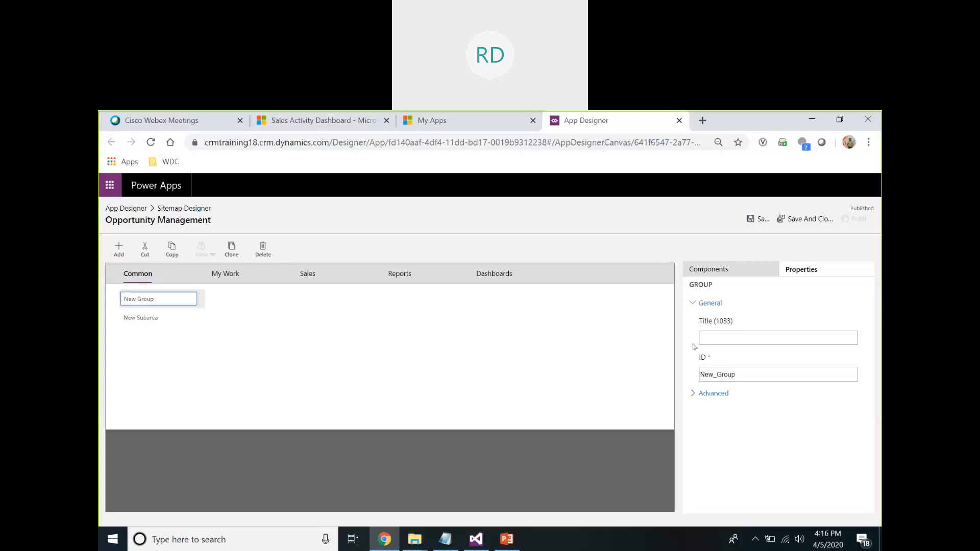
click(724, 340)
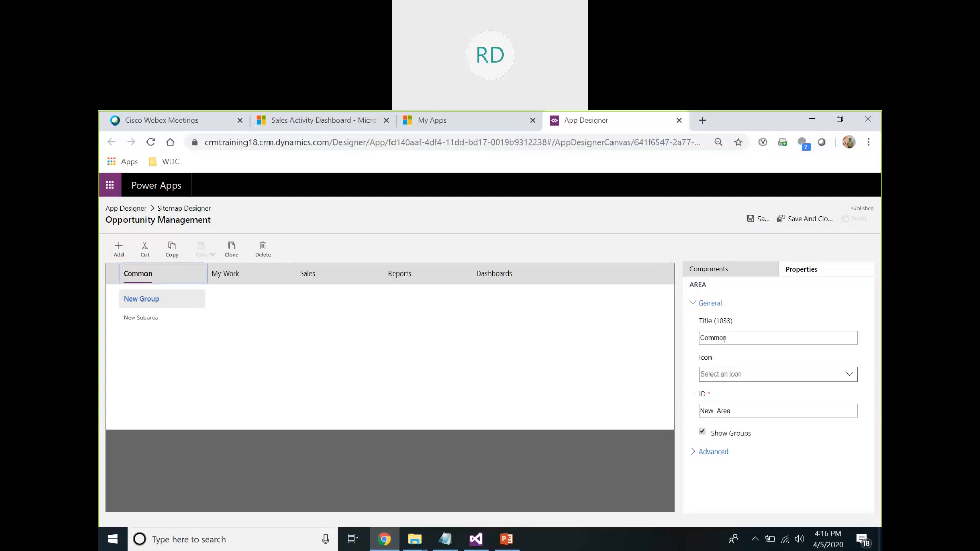
click(194, 301)
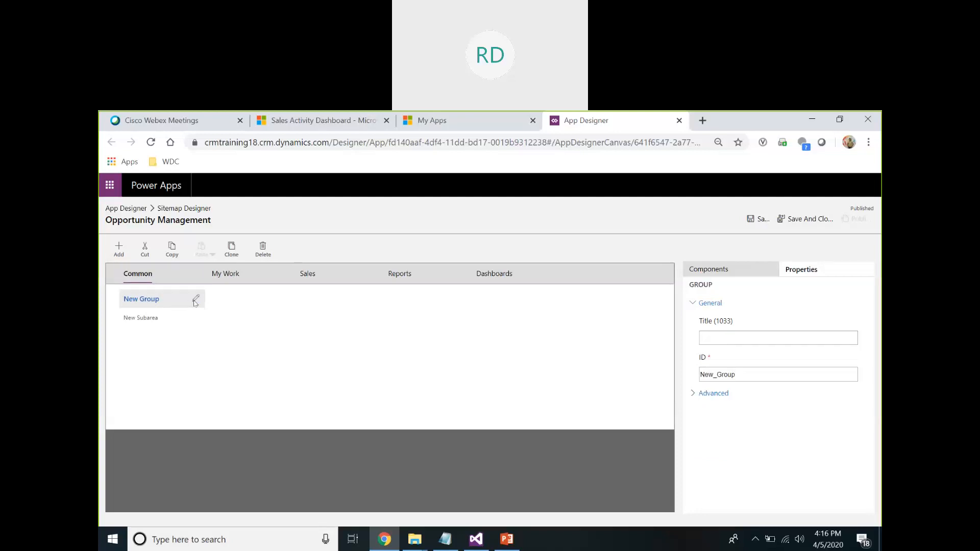
click(195, 300)
drag(160, 298, 110, 307)
click(136, 302)
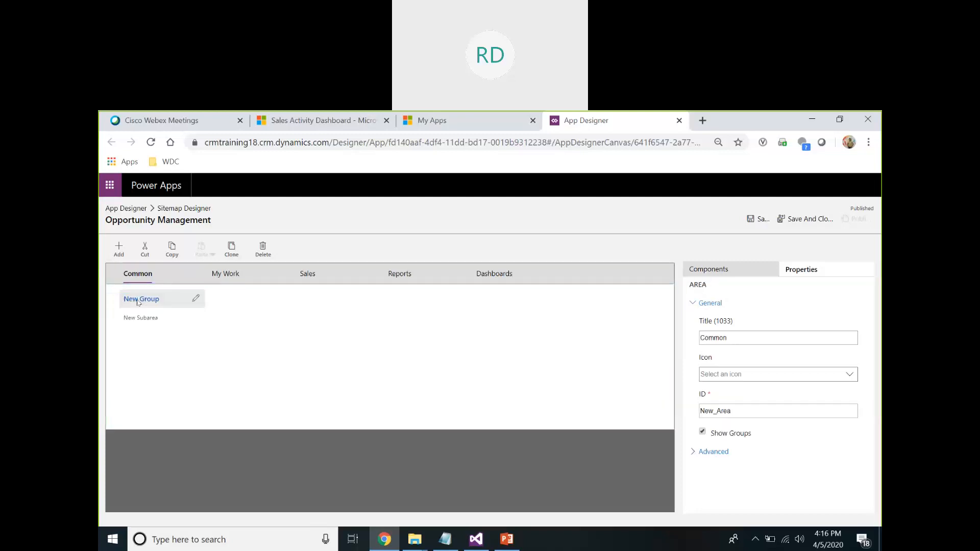
Rename the new group in the Common area to Accounts.
click(198, 300)
key(BackSpace)
key(BackSpace)
key(BackSpace)
key(BackSpace)
key(BackSpace)
key(BackSpace)
key(BackSpace)
key(BackSpace)
key(BackSpace)
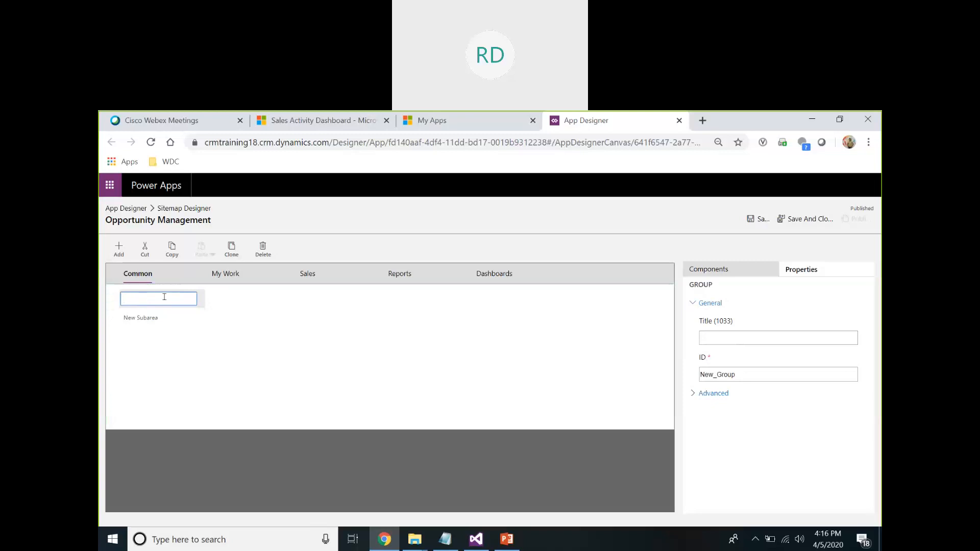
text(Accounts)
click(187, 371)
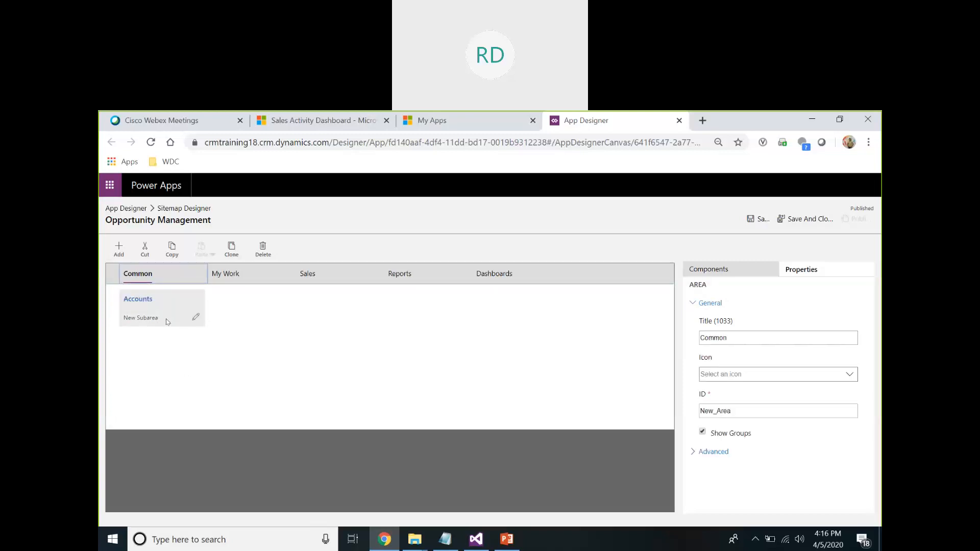
Configure the new subarea under the Accounts group with type Entity and the Account entity.
click(195, 319)
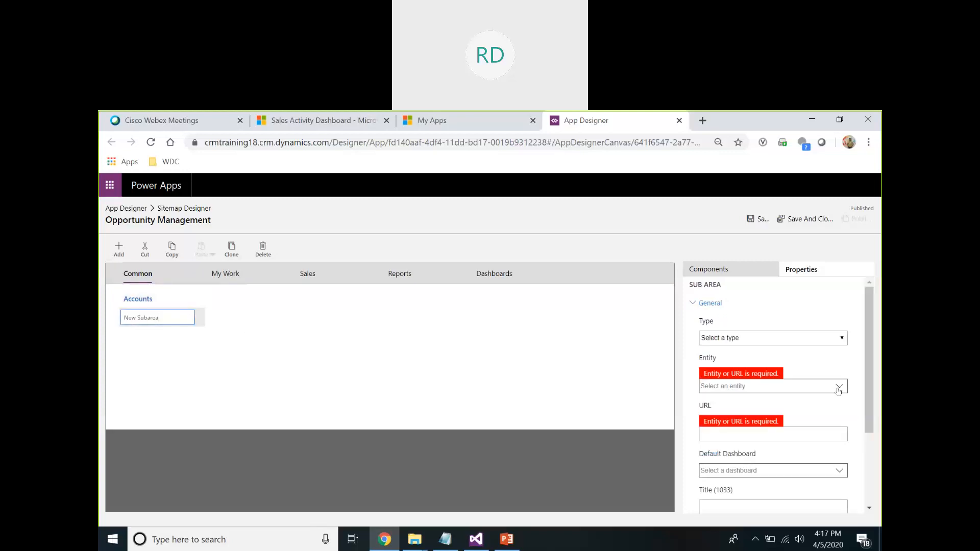
click(840, 341)
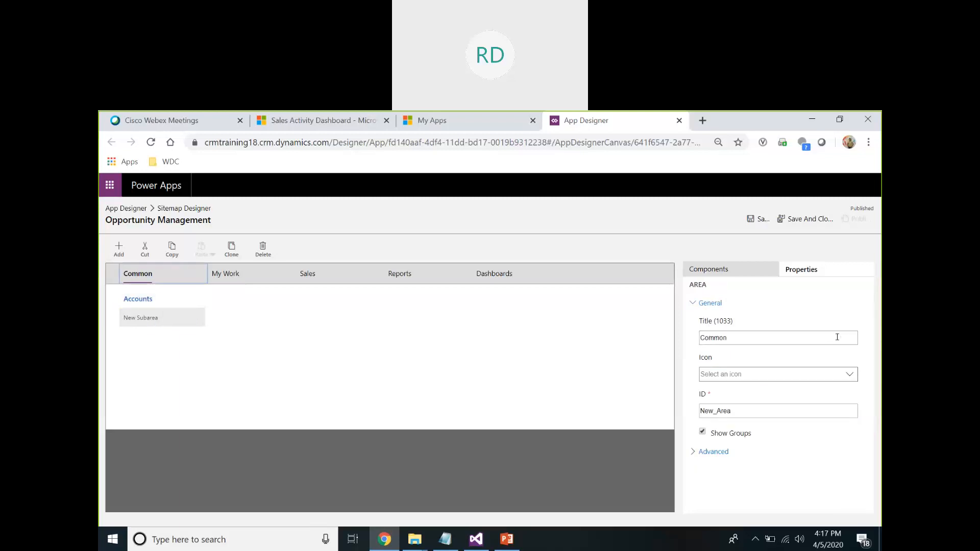
click(189, 320)
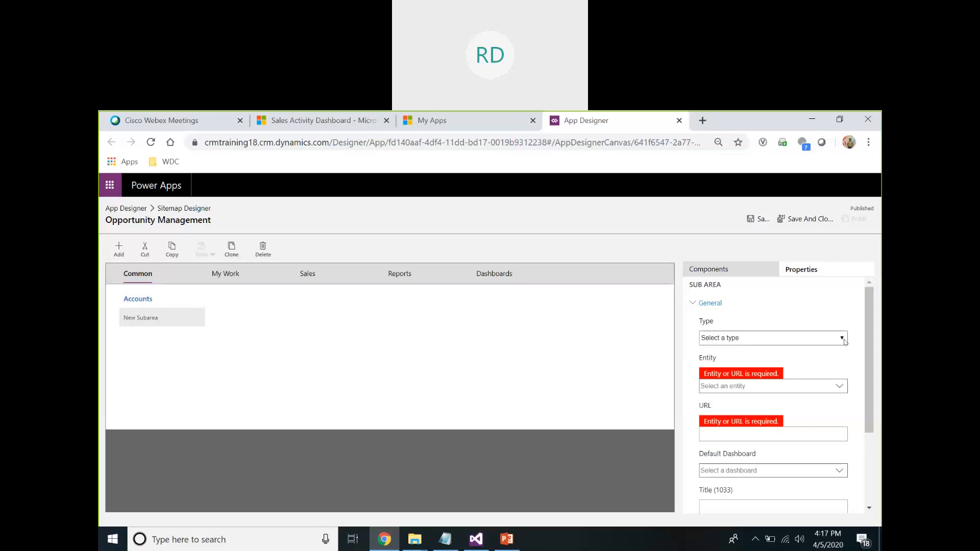
click(781, 339)
click(706, 367)
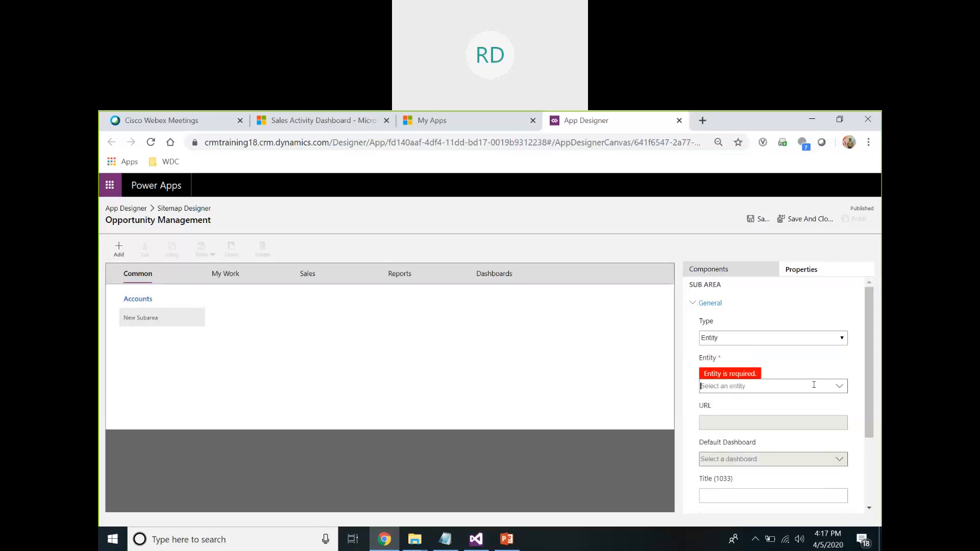
text(acc)
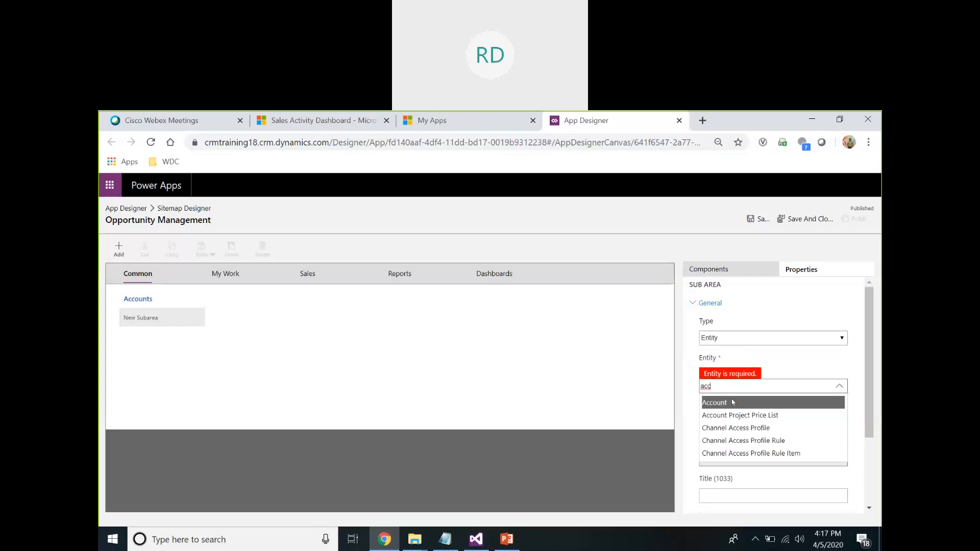
click(734, 403)
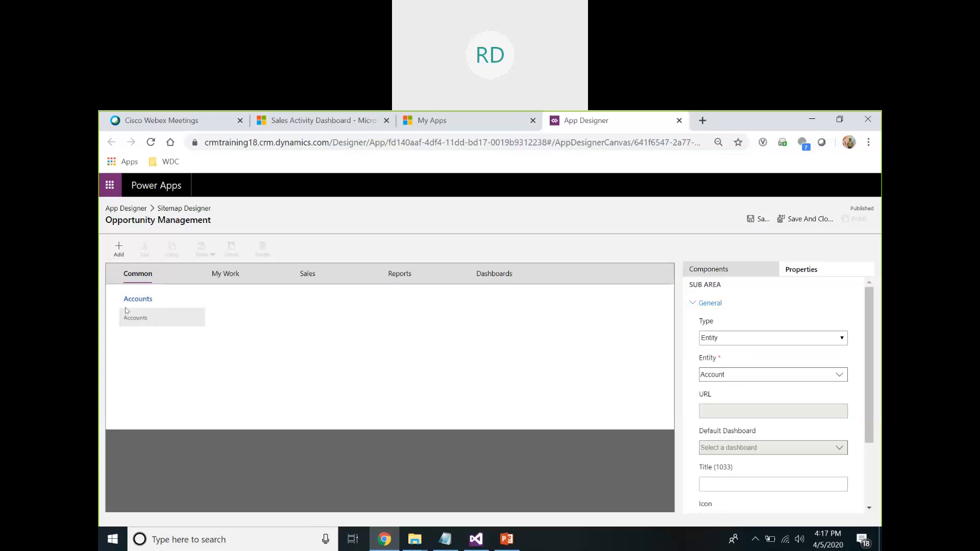
Add a second subarea to the Accounts group, with type Entity and the Contact entity.
click(118, 251)
click(115, 317)
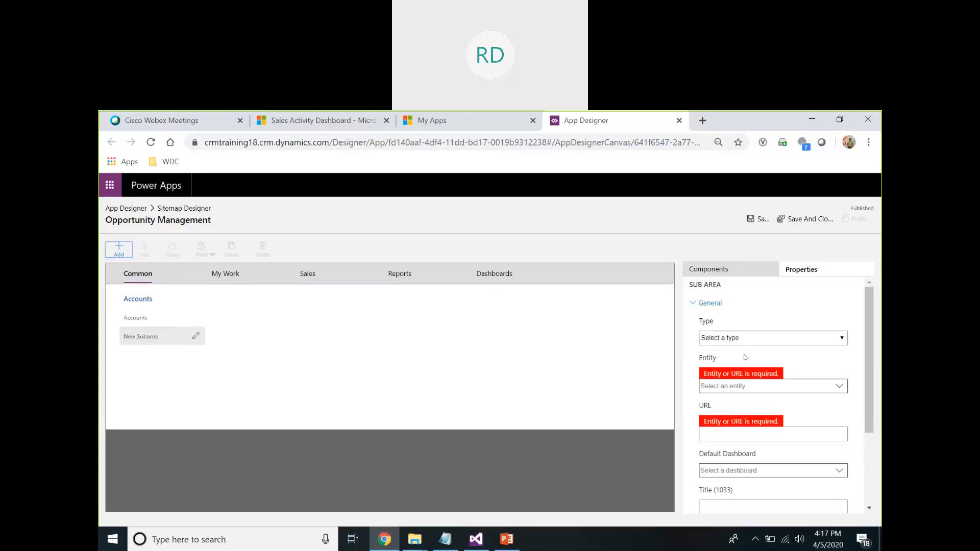
click(815, 341)
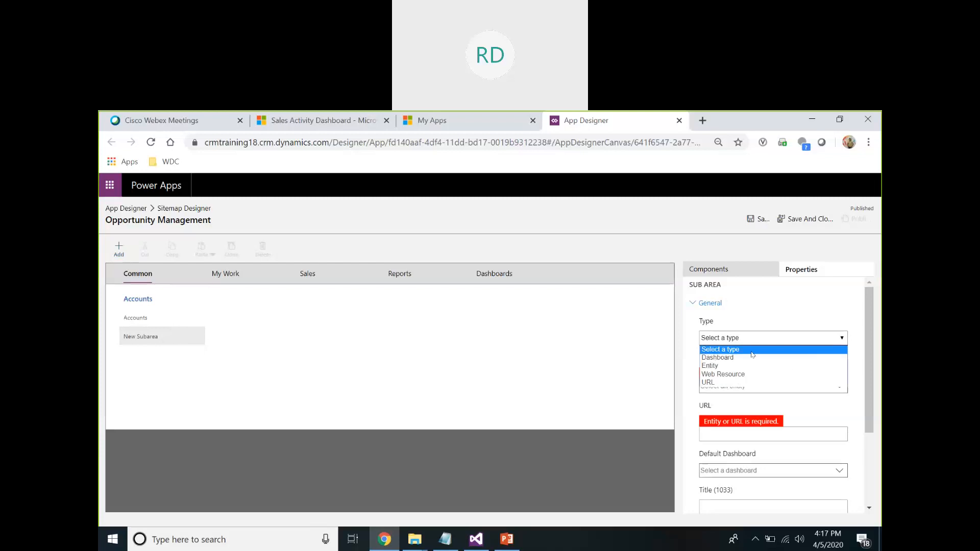
click(740, 366)
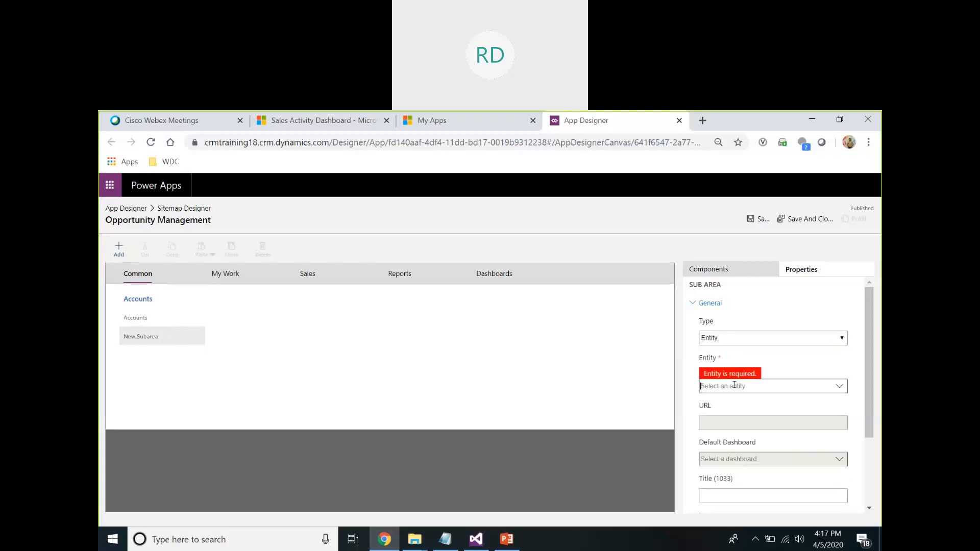
click(734, 385)
text(cona)
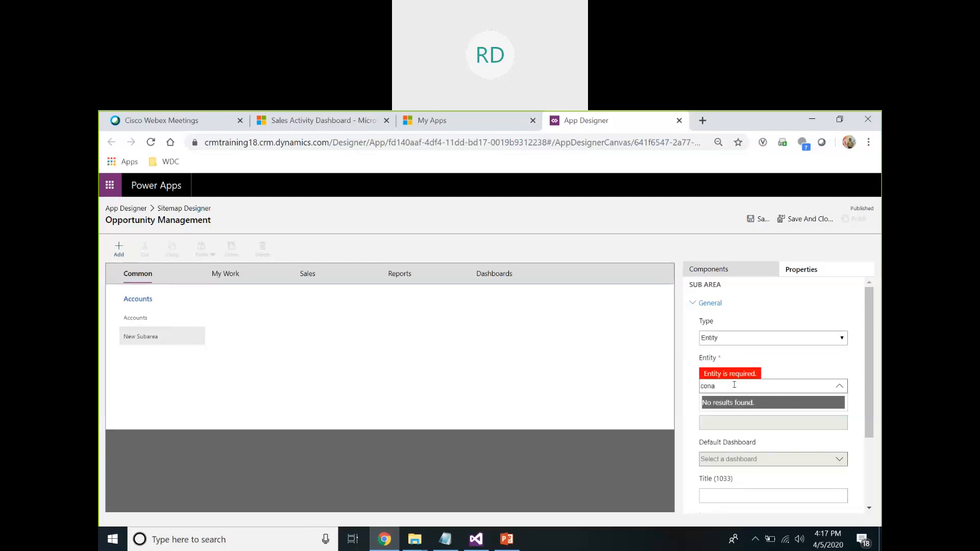
key(BackSpace)
text(t)
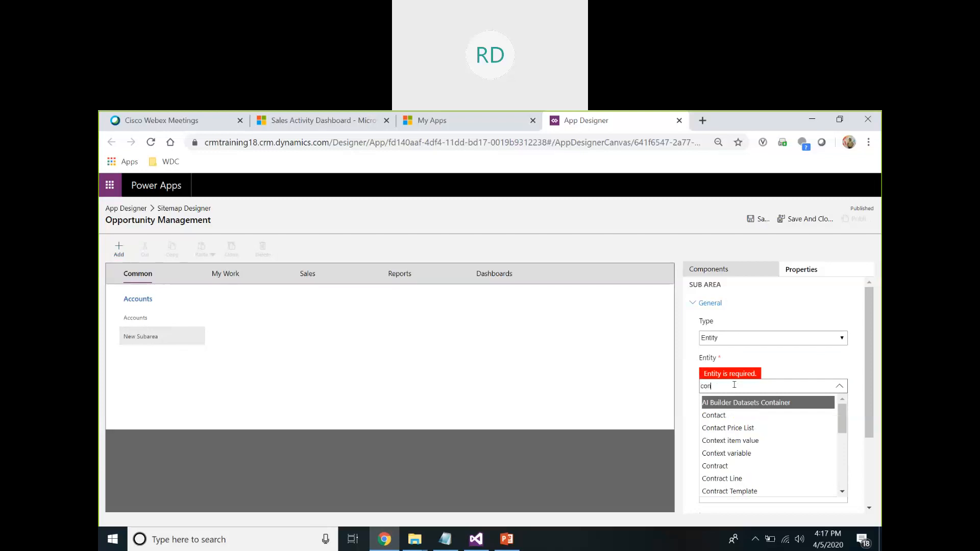
click(735, 415)
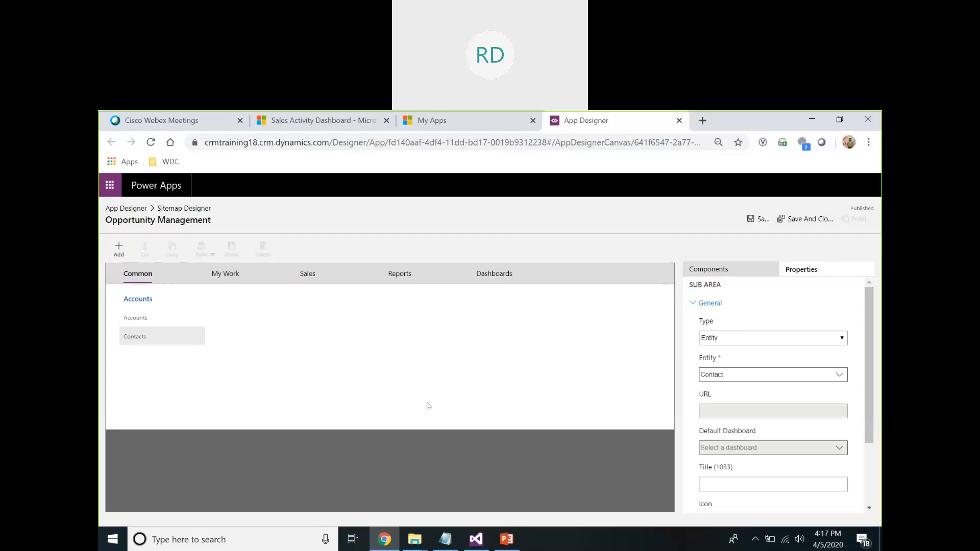
Add a second group to the Common area and decline sending the error report.
click(121, 257)
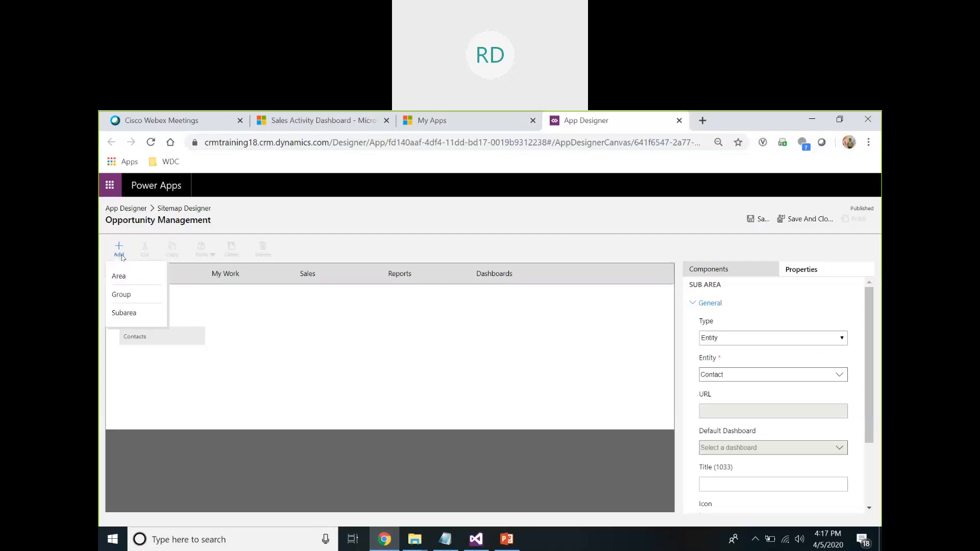
click(126, 295)
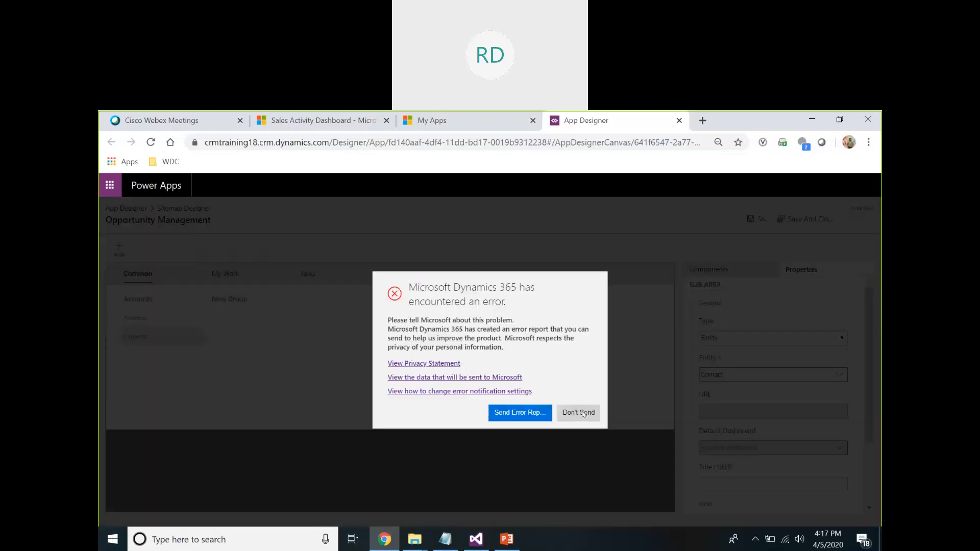
click(583, 413)
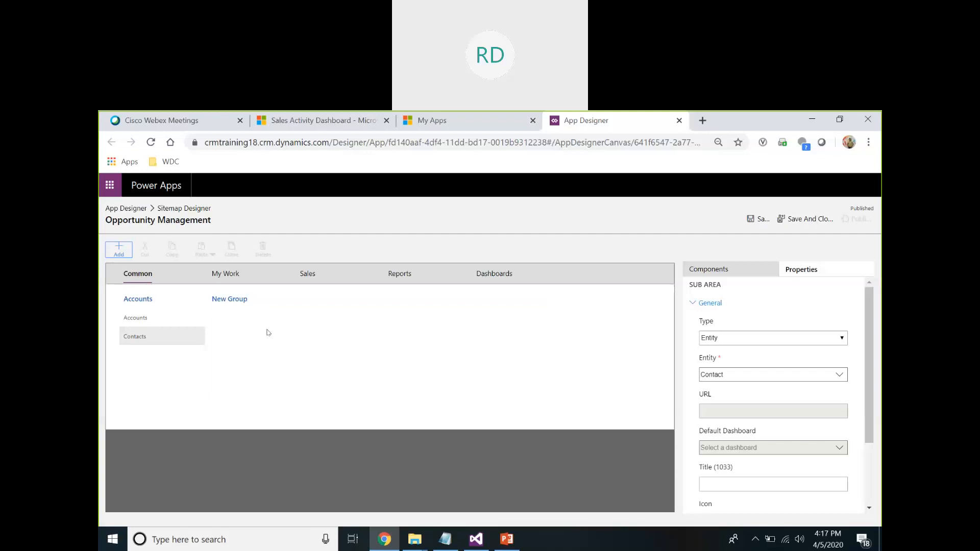
Add two more groups to the Common area beside the untitled second group.
click(217, 306)
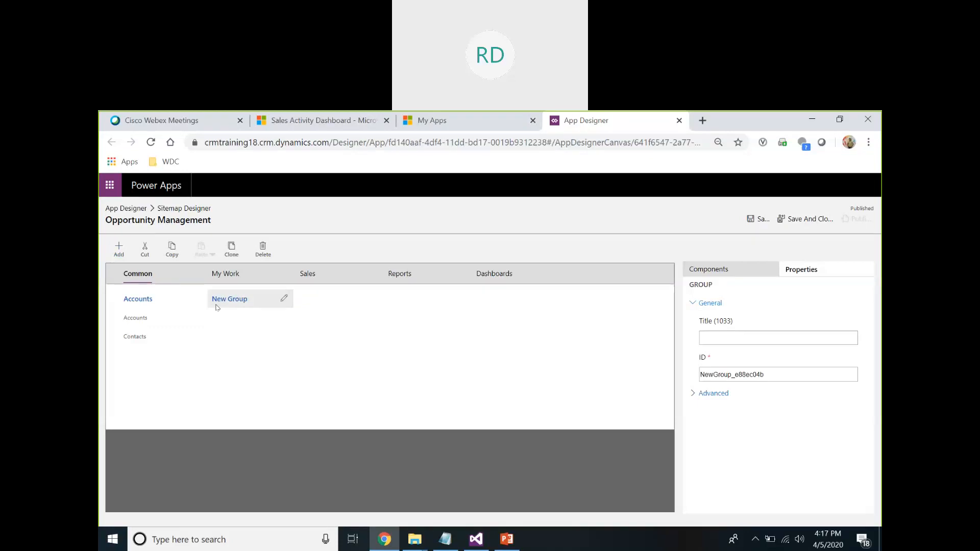
click(121, 255)
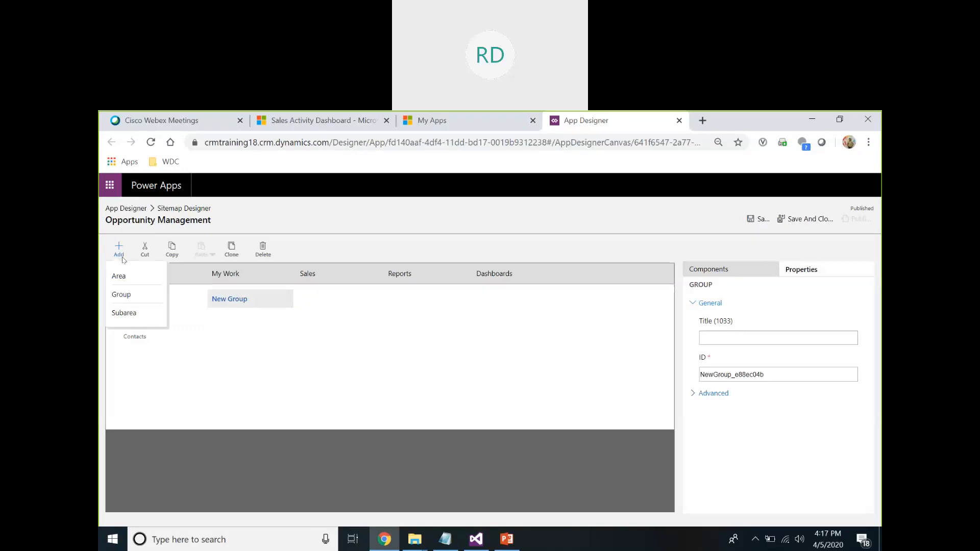
click(123, 294)
click(119, 250)
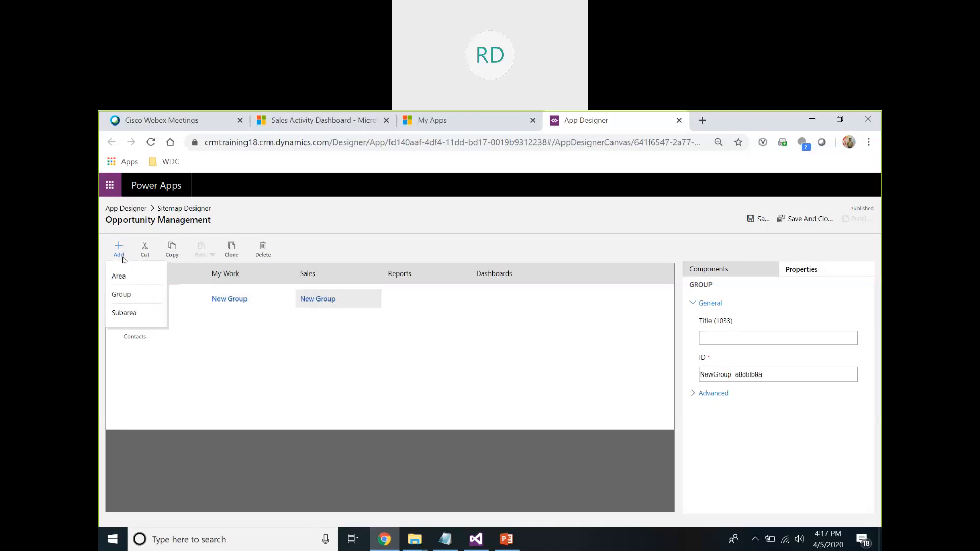
click(125, 295)
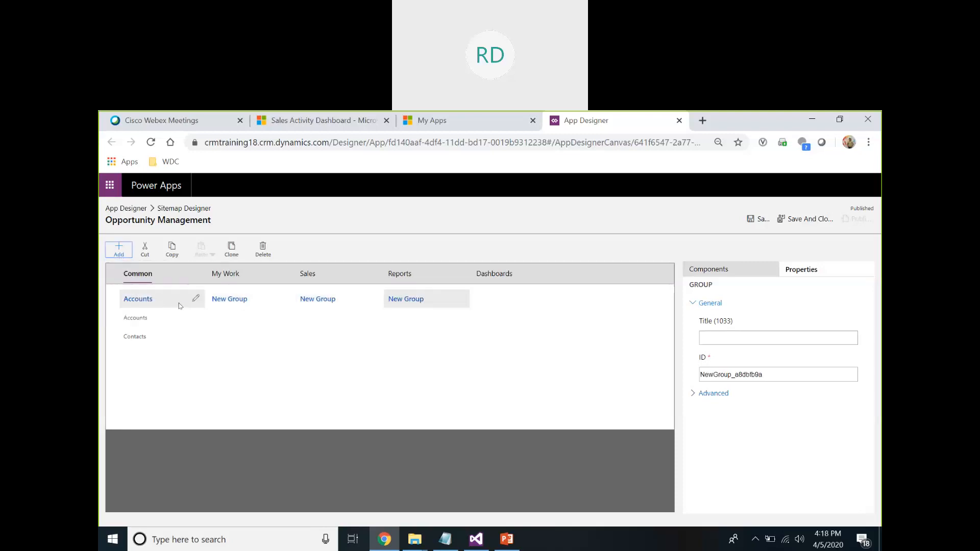
Rename the untitled second group in the Common area, beside Accounts, to My Work.
click(238, 304)
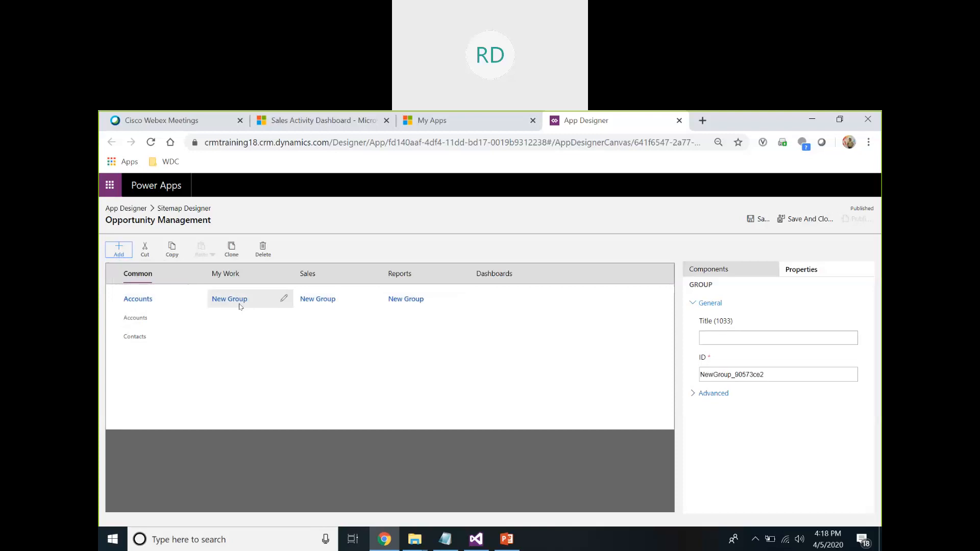
click(283, 298)
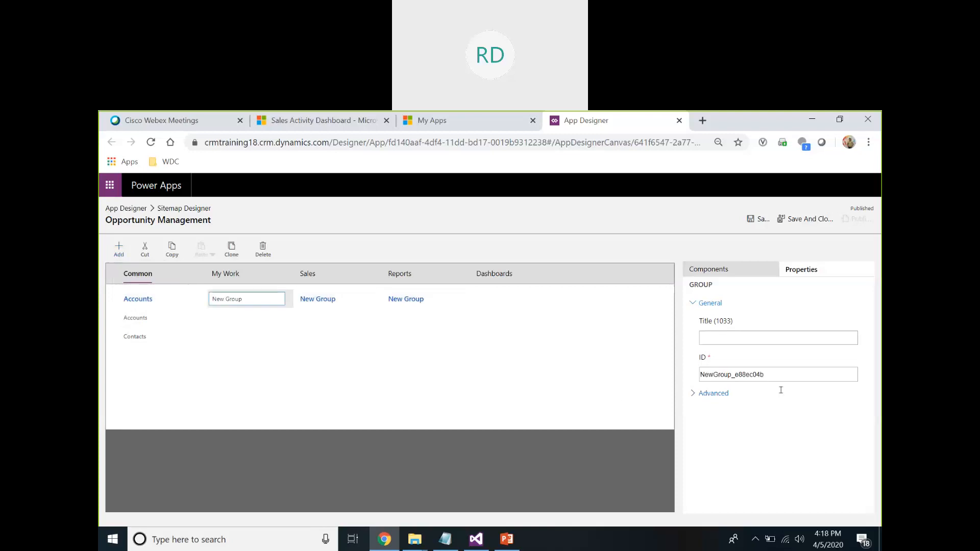
click(722, 340)
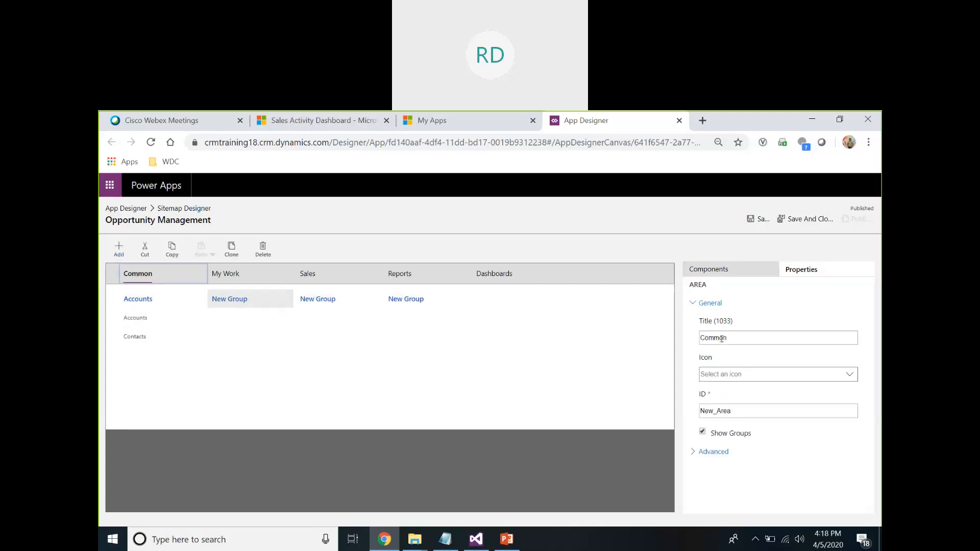
click(285, 299)
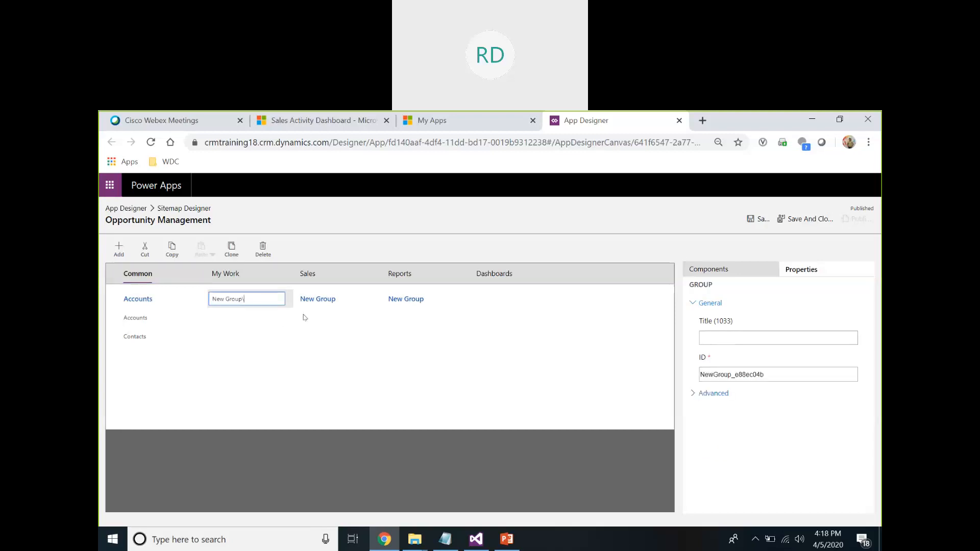
key(BackSpace)
key(BackSpace)
key(BackSpace)
key(BackSpace)
key(BackSpace)
key(BackSpace)
key(BackSpace)
key(BackSpace)
key(BackSpace)
text(My Work)
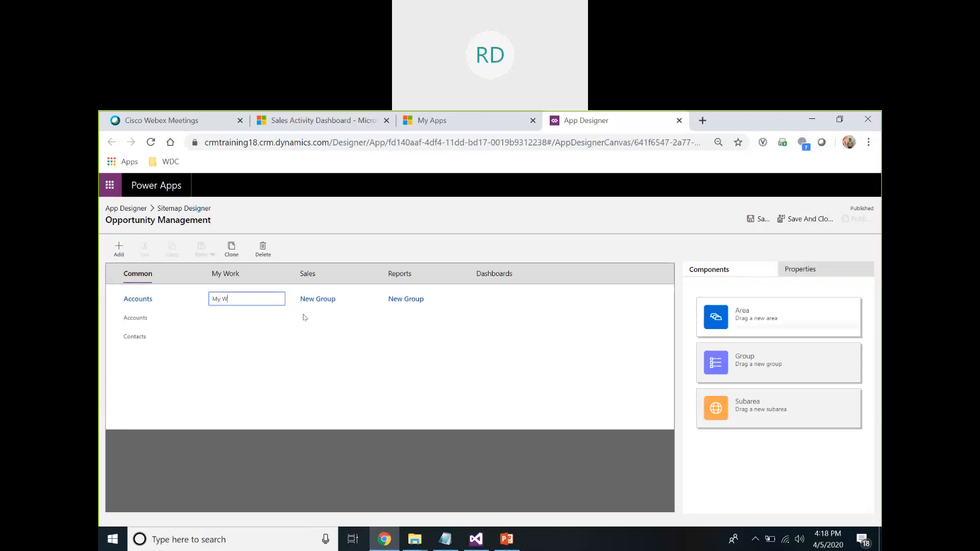
Rename the untitled third group in the Common area to Sales.
click(369, 305)
click(386, 308)
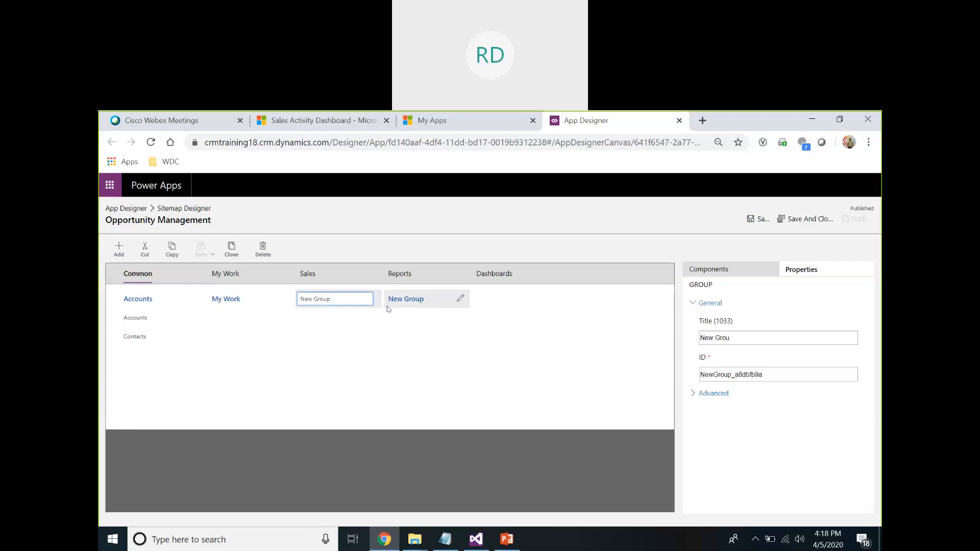
key(BackSpace)
key(BackSpace)
key(BackSpace)
key(BackSpace)
key(BackSpace)
key(BackSpace)
key(BackSpace)
key(BackSpace)
text(Sales)
Rename the untitled fourth group in the Common area to Reports.
click(461, 302)
drag(441, 299, 409, 301)
click(461, 300)
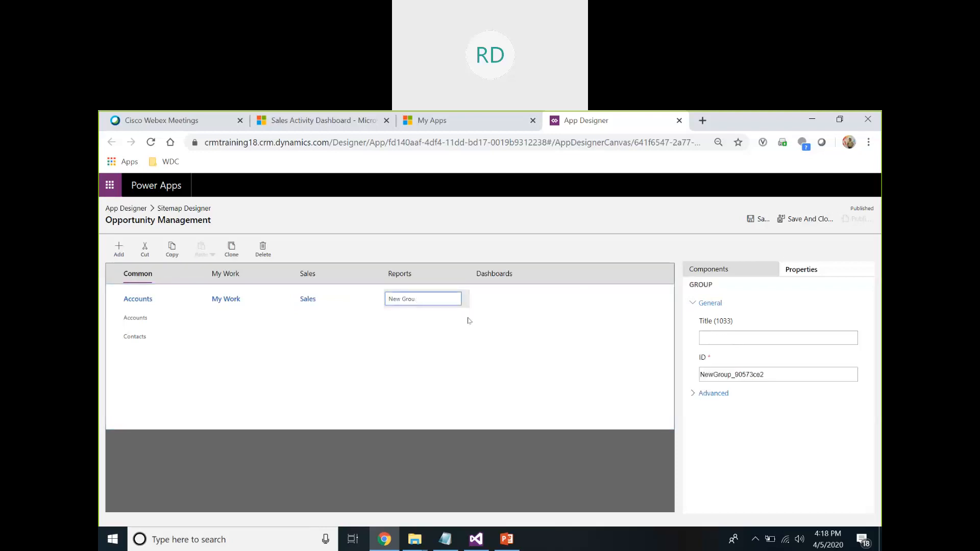
key(BackSpace)
key(BackSpace)
key(BackSpace)
key(BackSpace)
key(BackSpace)
key(BackSpace)
key(BackSpace)
key(BackSpace)
text(Reports)
Add two new subareas to the My Work group.
click(236, 305)
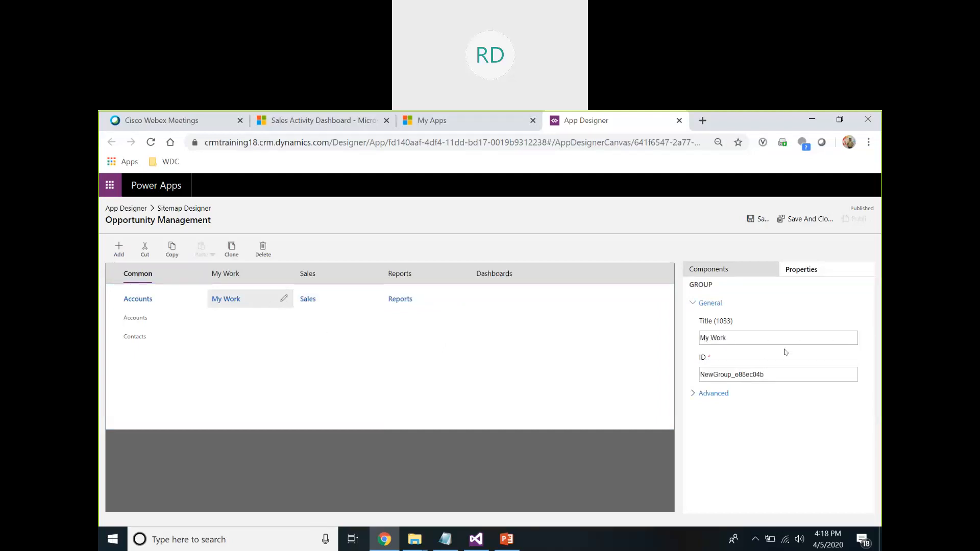
click(120, 257)
click(118, 258)
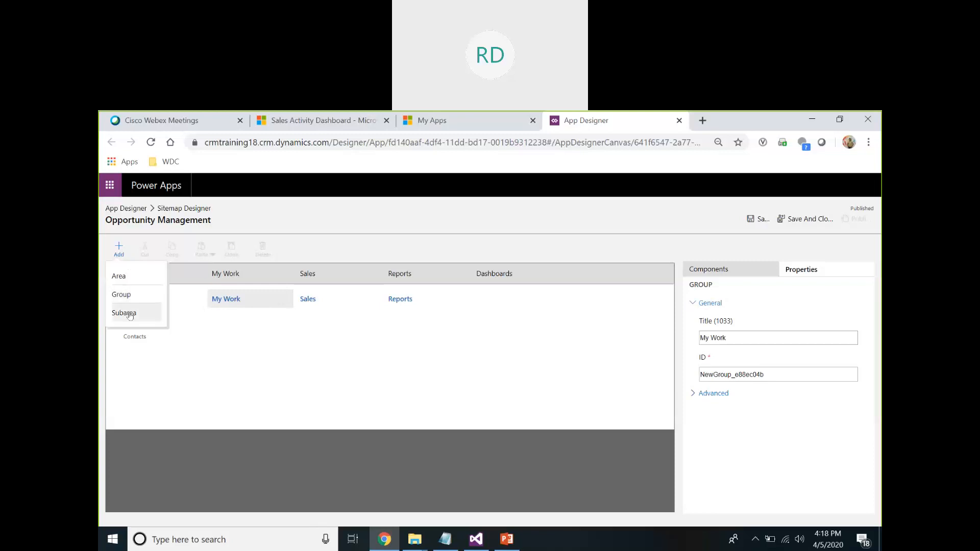
click(130, 315)
click(119, 250)
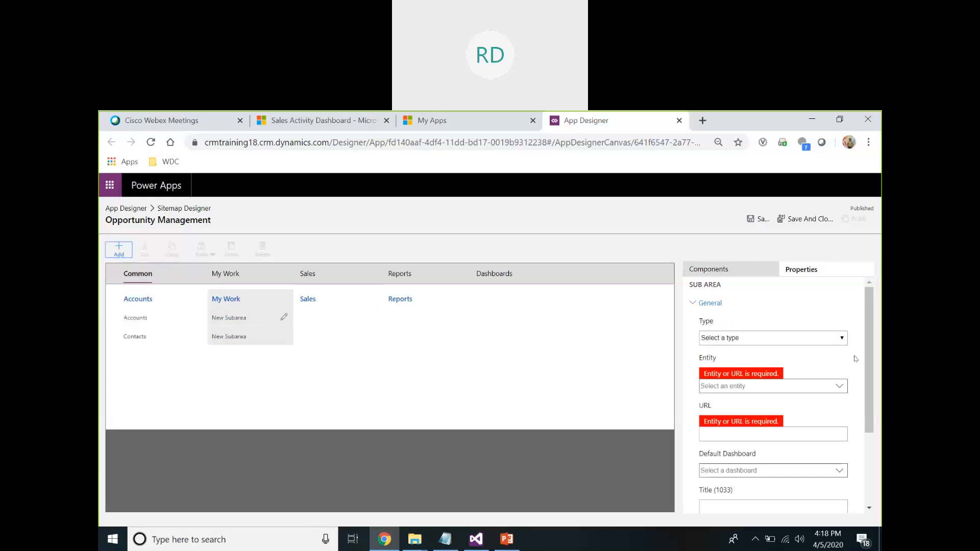
Configure the first subarea of the My Work group with type Entity and the Activity entity.
click(833, 338)
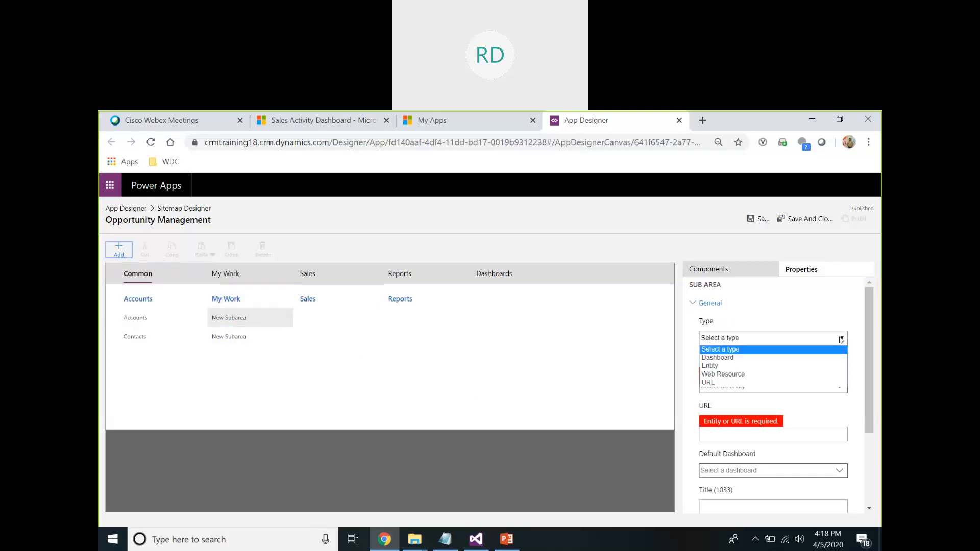
click(752, 368)
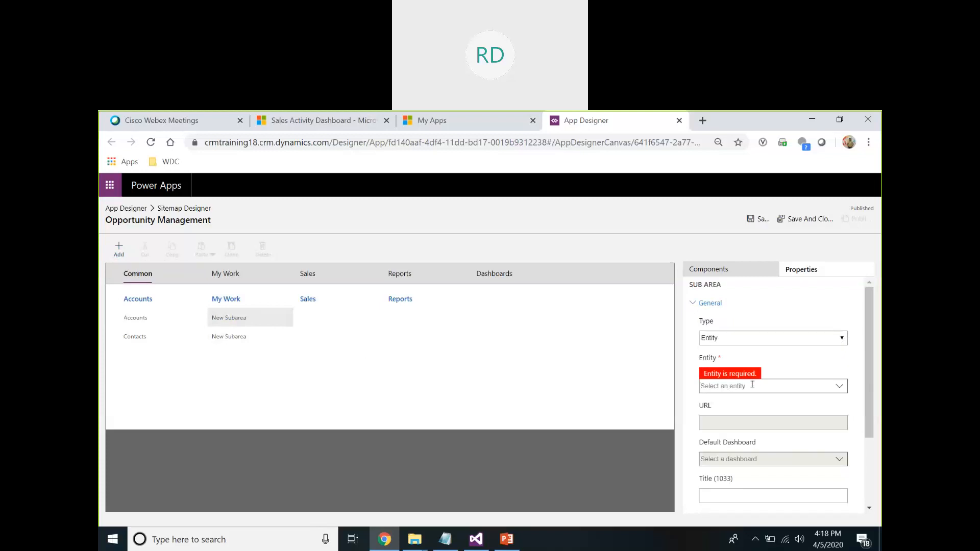
click(752, 385)
text(act)
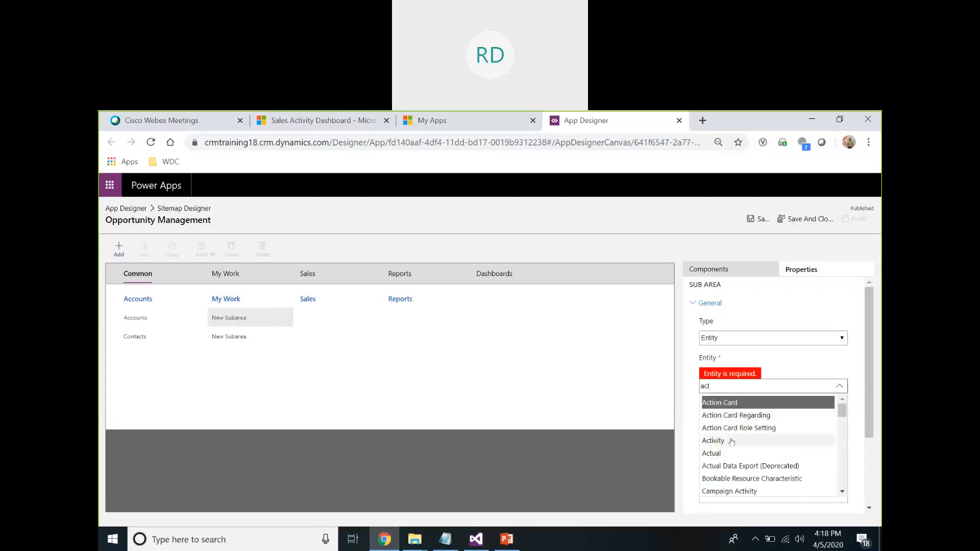
click(731, 441)
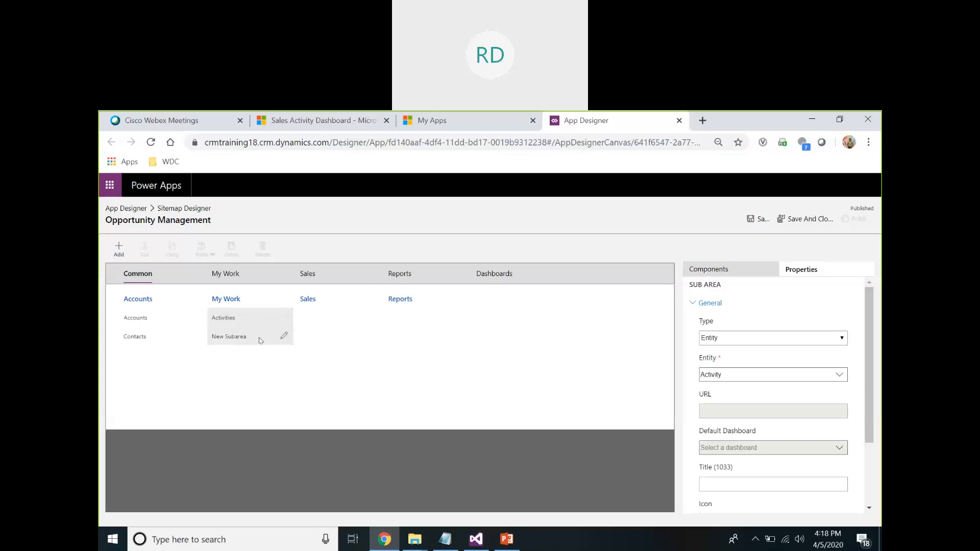
Configure the second subarea of the My Work group with type Entity and the Email entity.
click(290, 336)
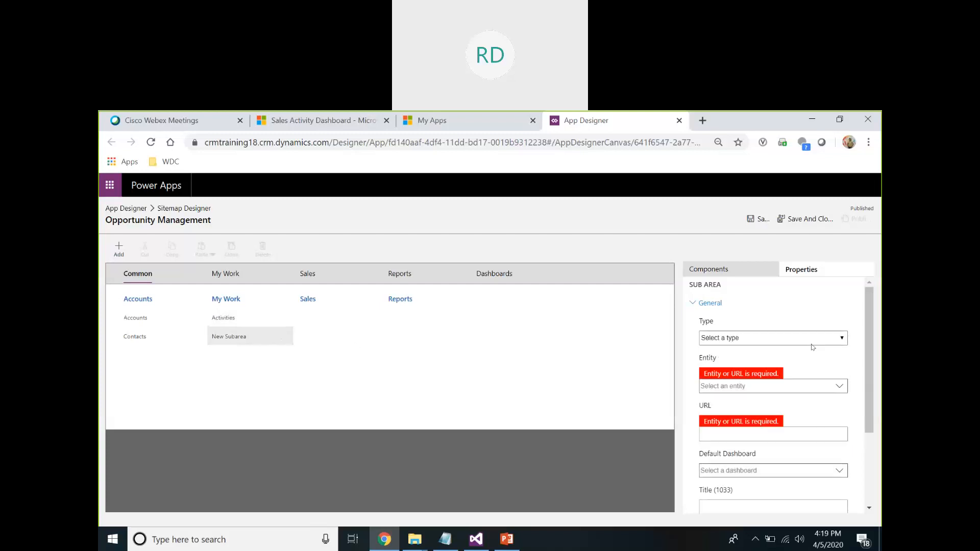
click(822, 336)
click(772, 366)
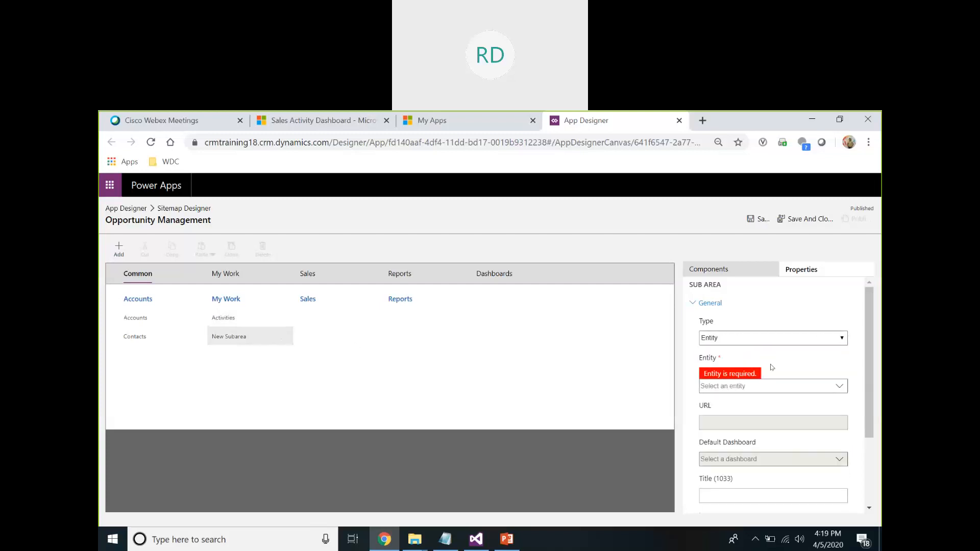
click(768, 382)
text(email)
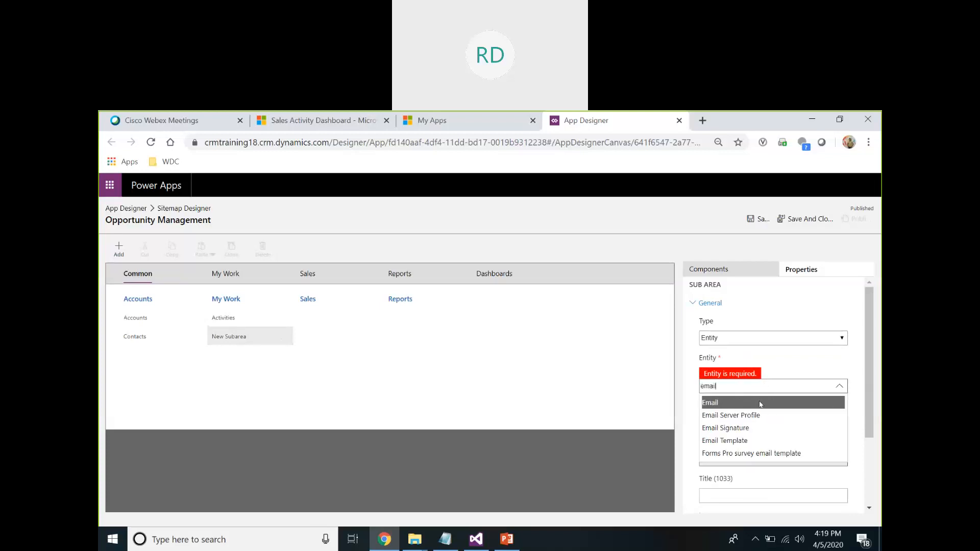
click(760, 404)
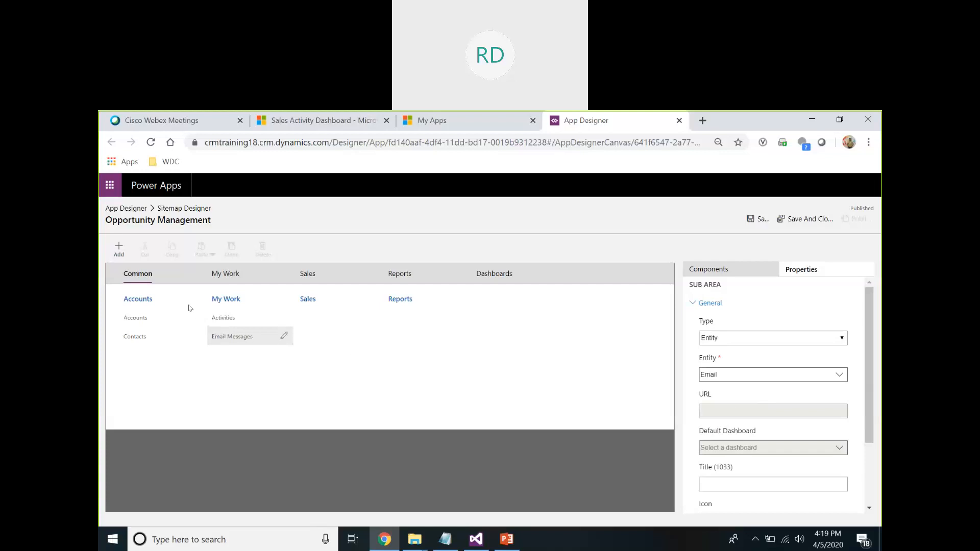
Add a third subarea to the My Work group, with type Entity and the Goal entity.
click(119, 249)
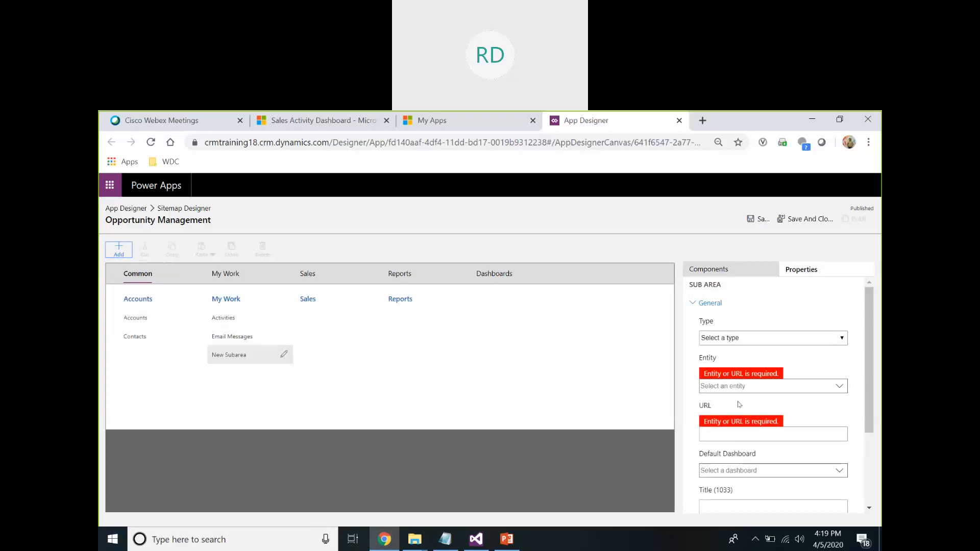
click(780, 339)
click(779, 339)
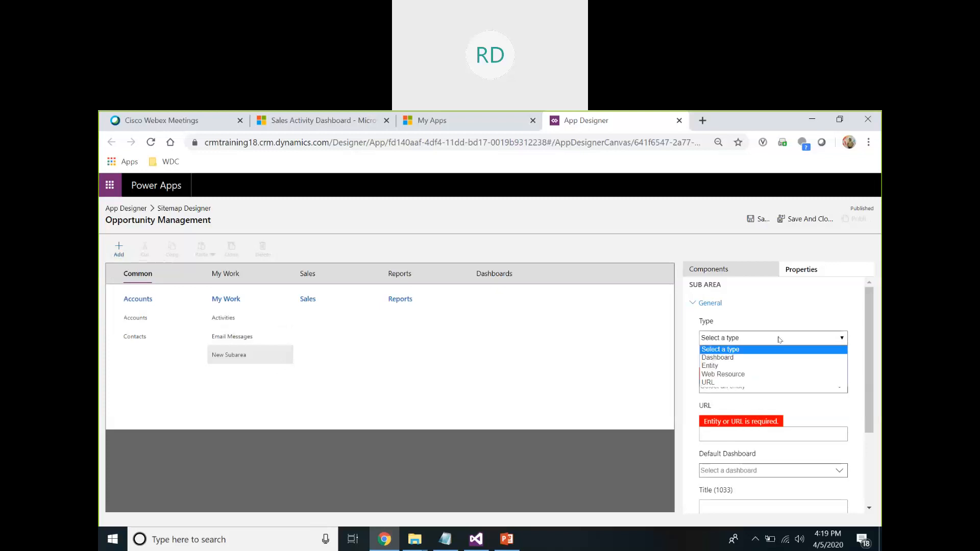
click(773, 366)
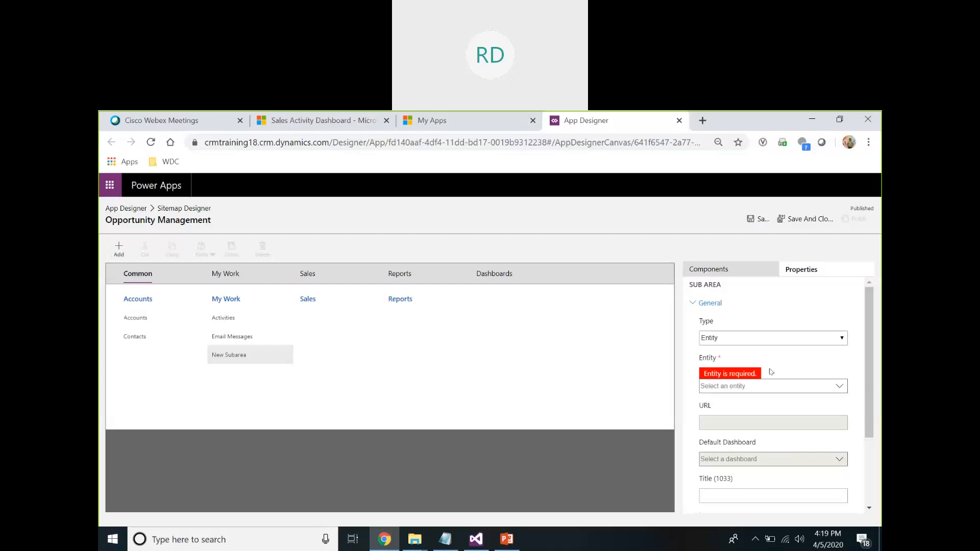
click(764, 378)
text(go)
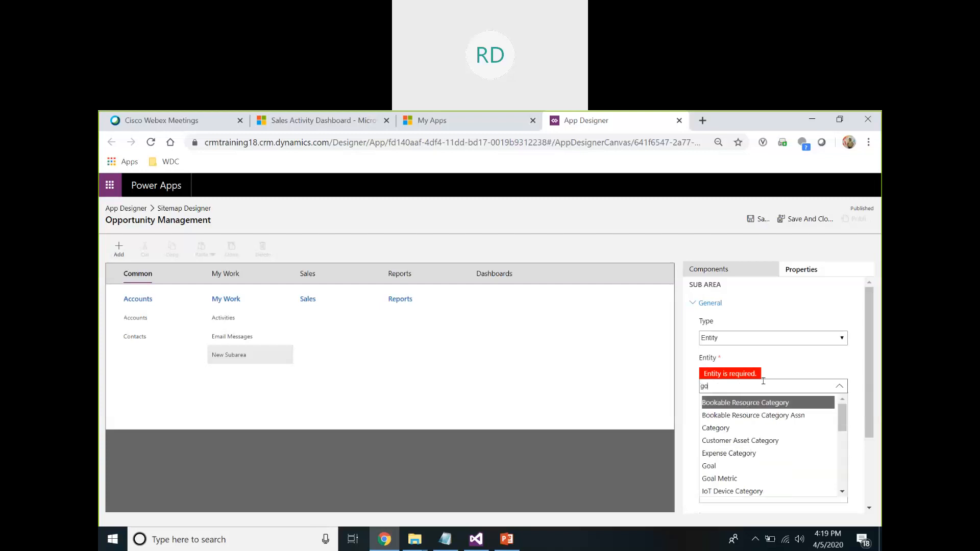
click(746, 466)
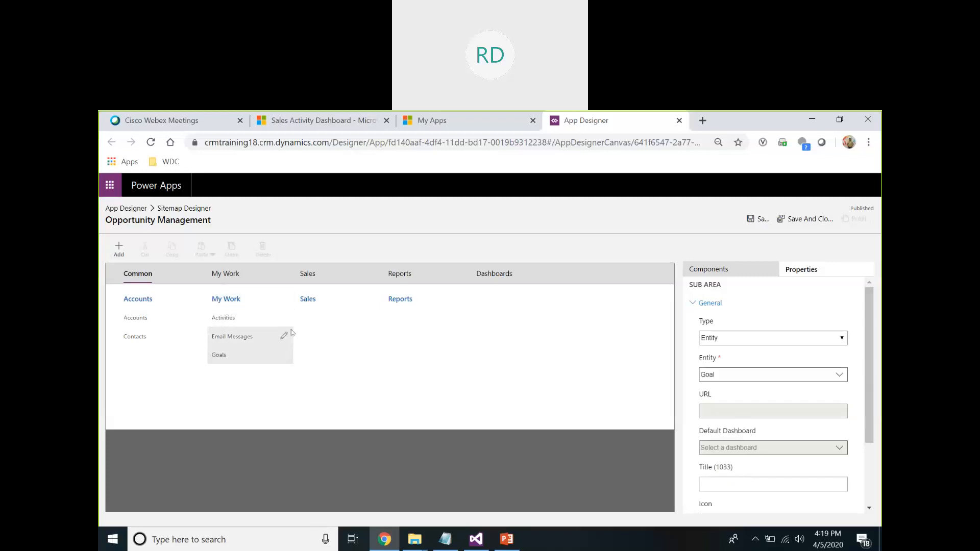
Add three new subareas to the Sales group in the Common area.
click(335, 305)
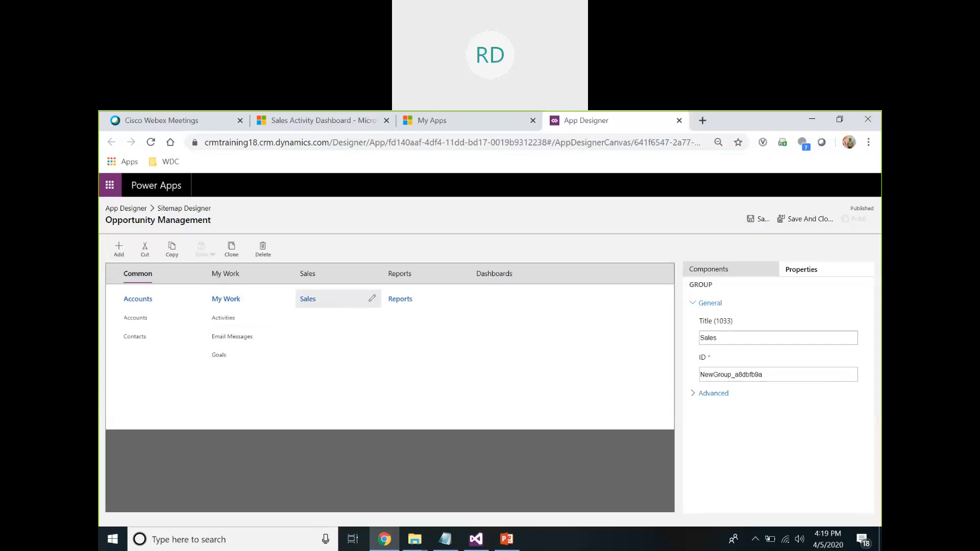
click(118, 253)
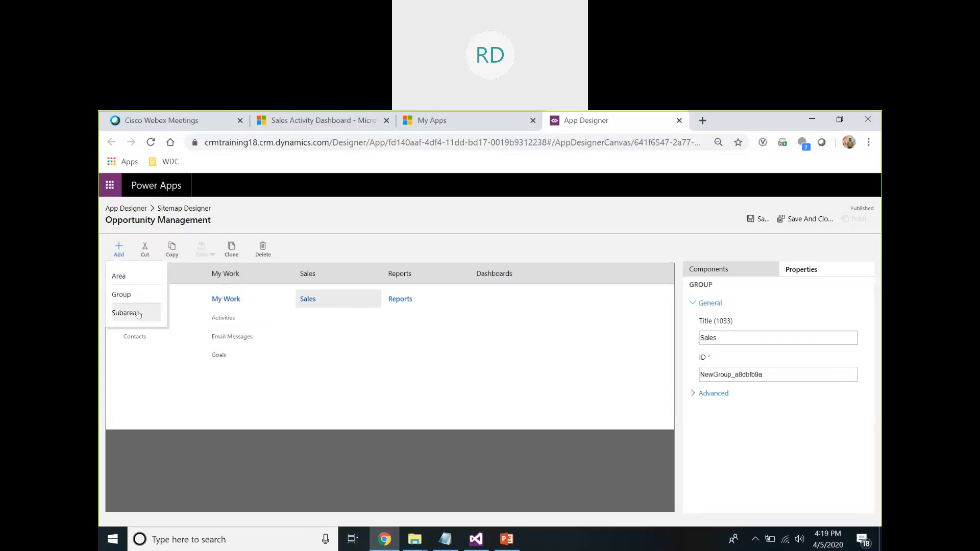
click(126, 255)
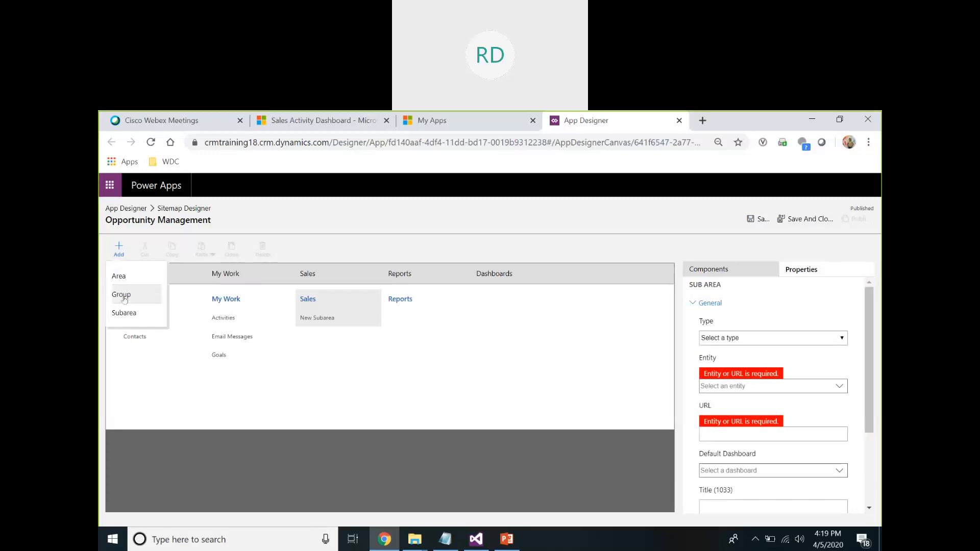
click(118, 254)
click(130, 319)
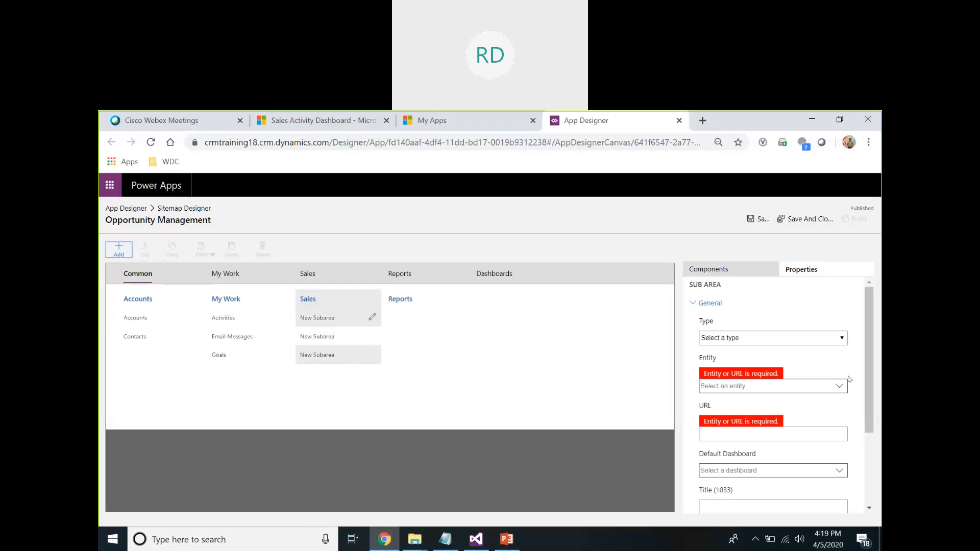
Configure the first subarea of the Sales group with type Entity and the Lead entity.
click(842, 339)
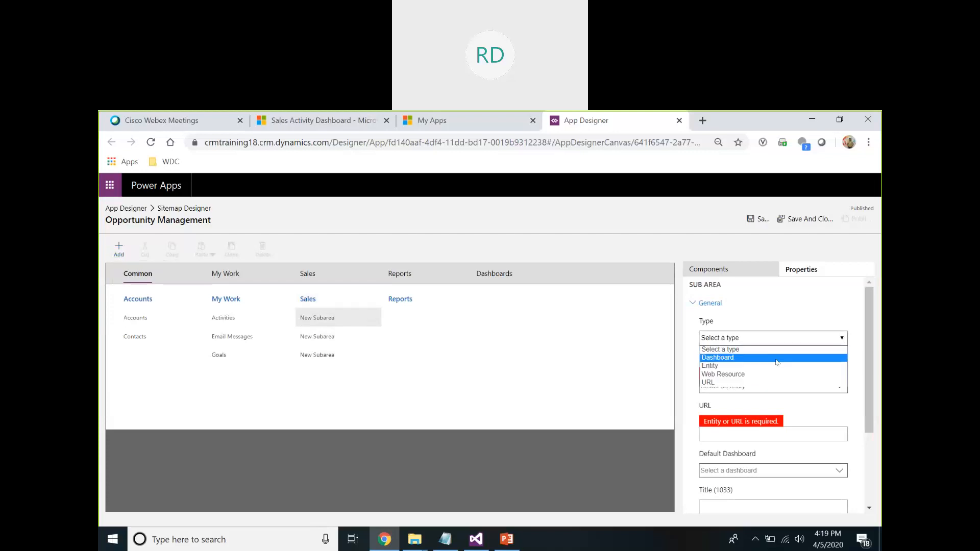
click(765, 367)
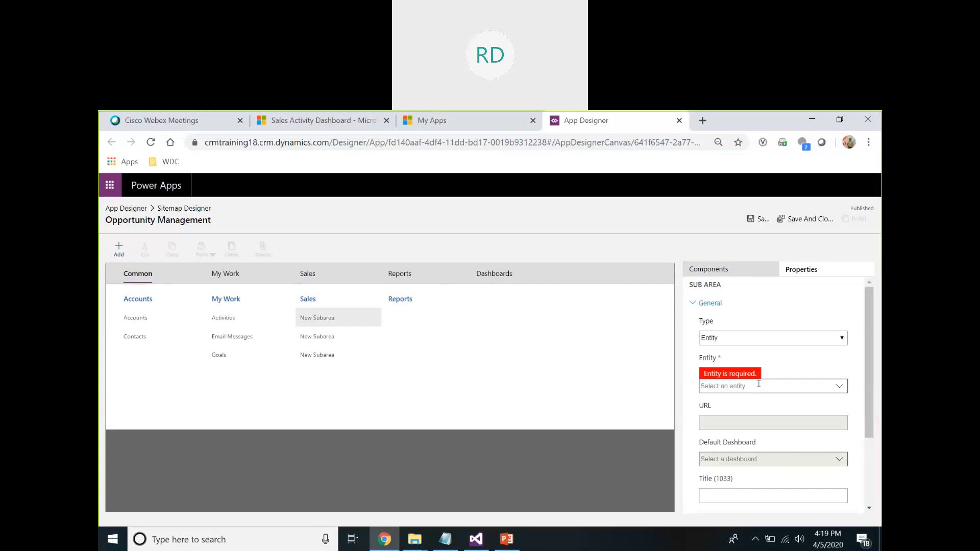
text(lead)
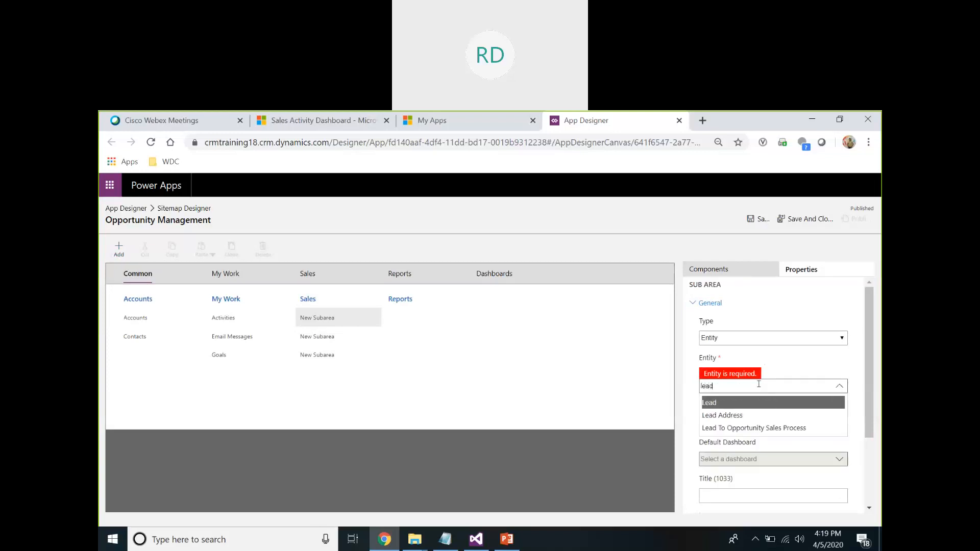
Configure the second subarea of the Sales group with type Entity and the Opportunity entity.
click(372, 338)
click(782, 338)
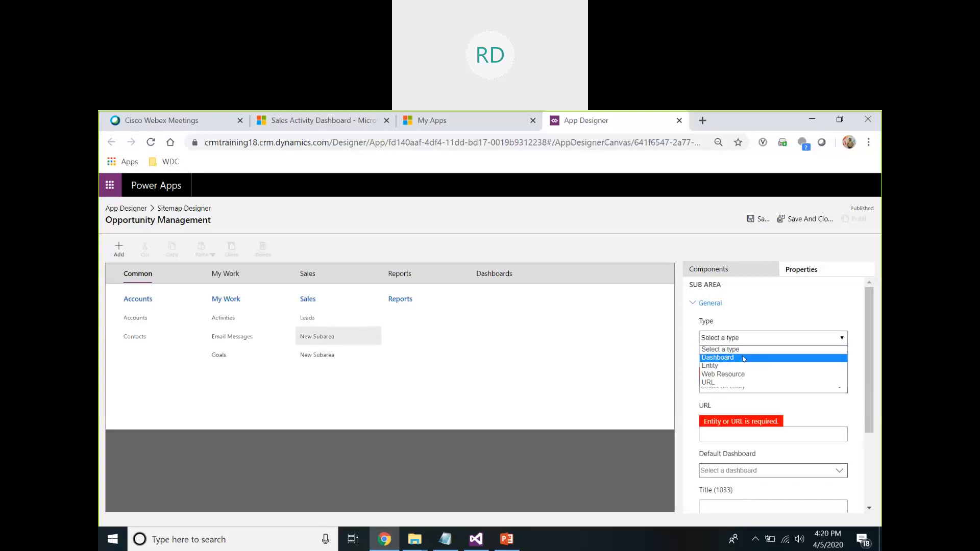
click(741, 366)
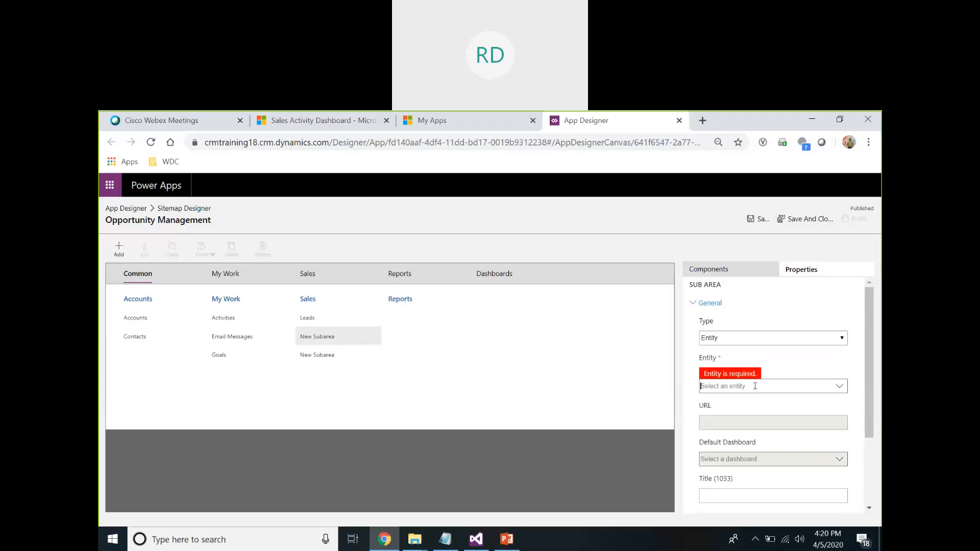
click(755, 386)
text(opp)
click(753, 415)
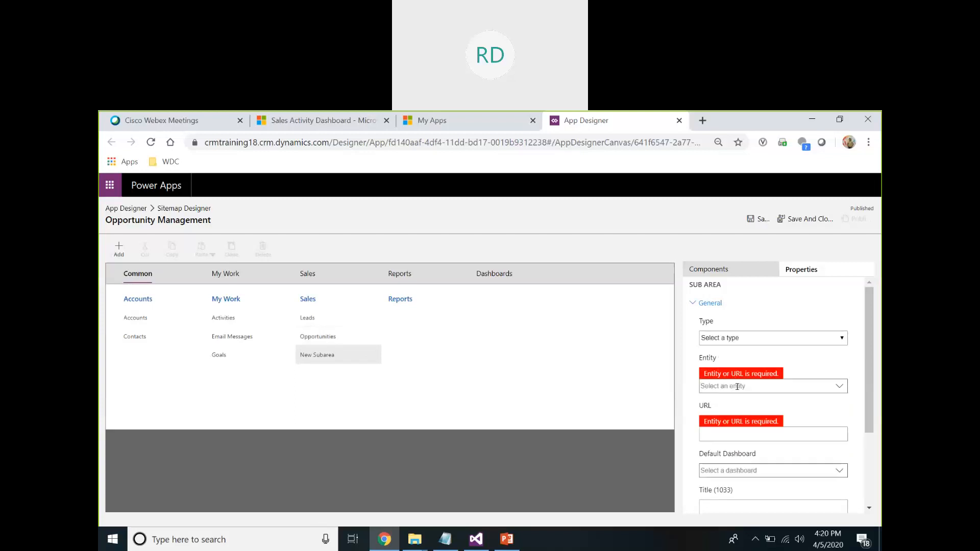
Assign the Quote entity to the third subarea of the Sales group, leaving its type unselected.
click(738, 387)
text(quot)
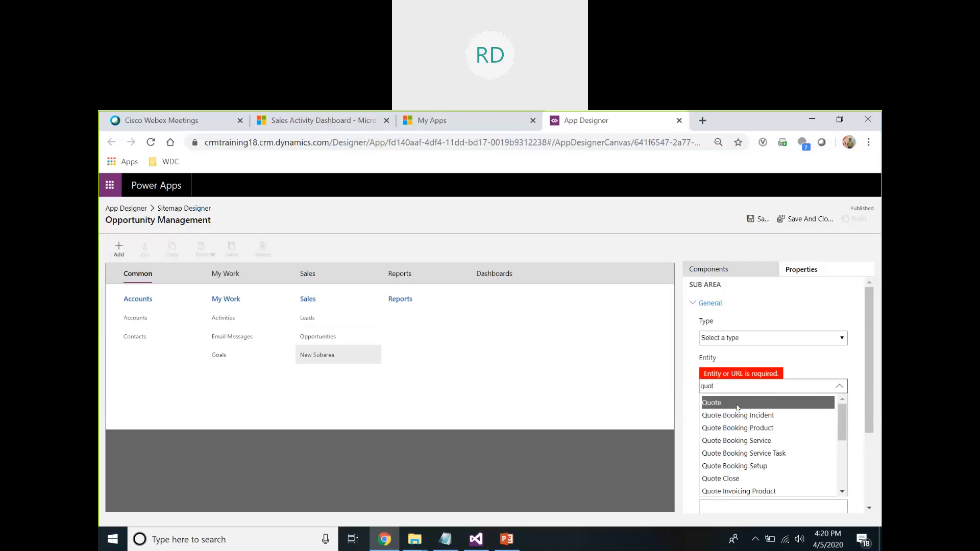
click(737, 406)
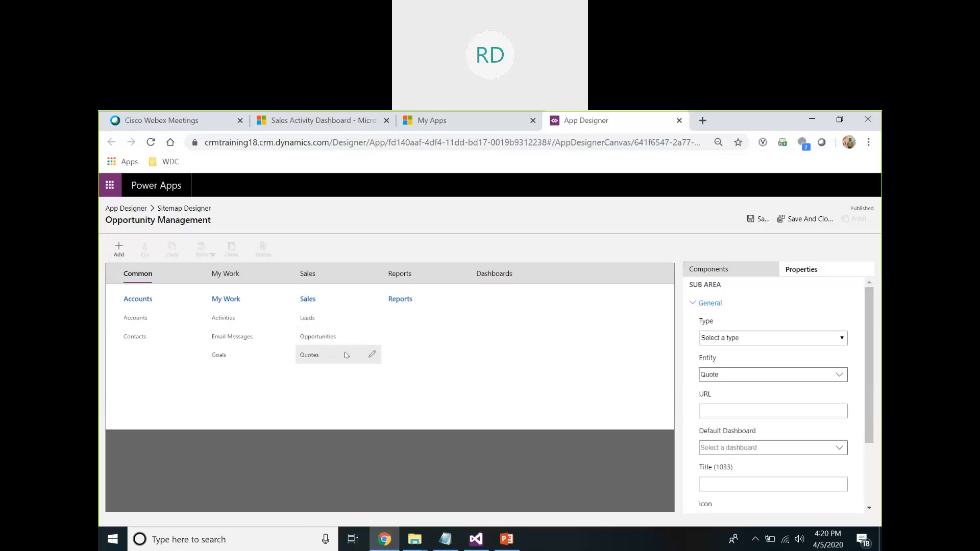
Add a new subarea to the Reports group in the Common area.
click(422, 298)
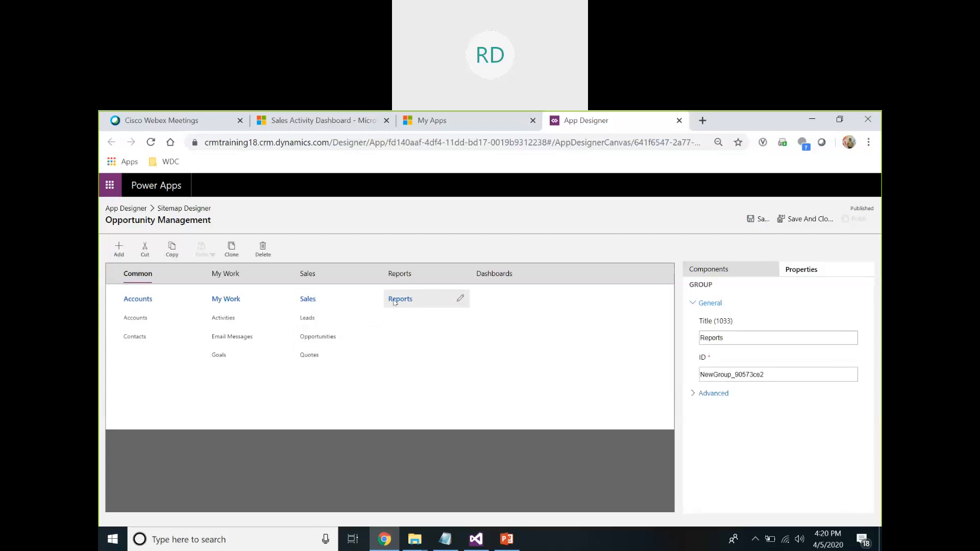
click(117, 250)
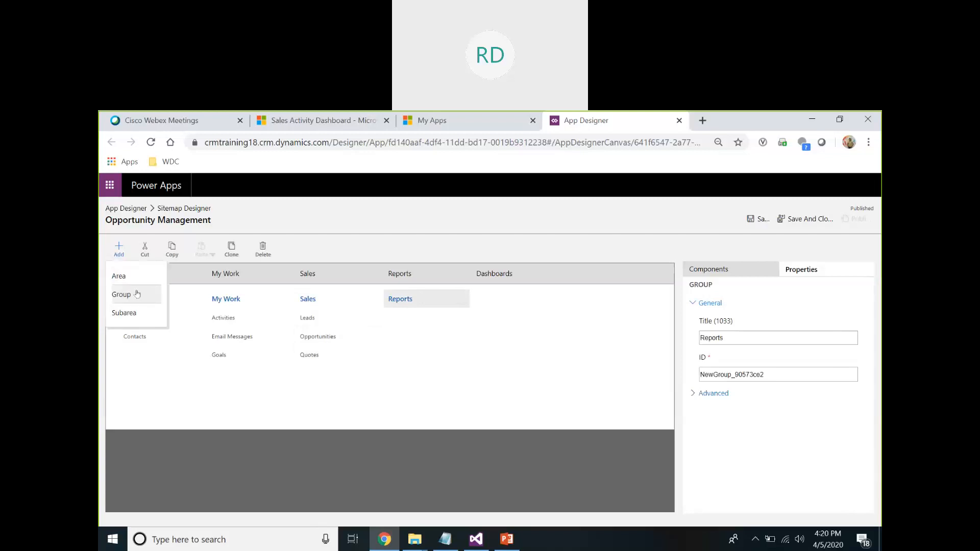
click(135, 314)
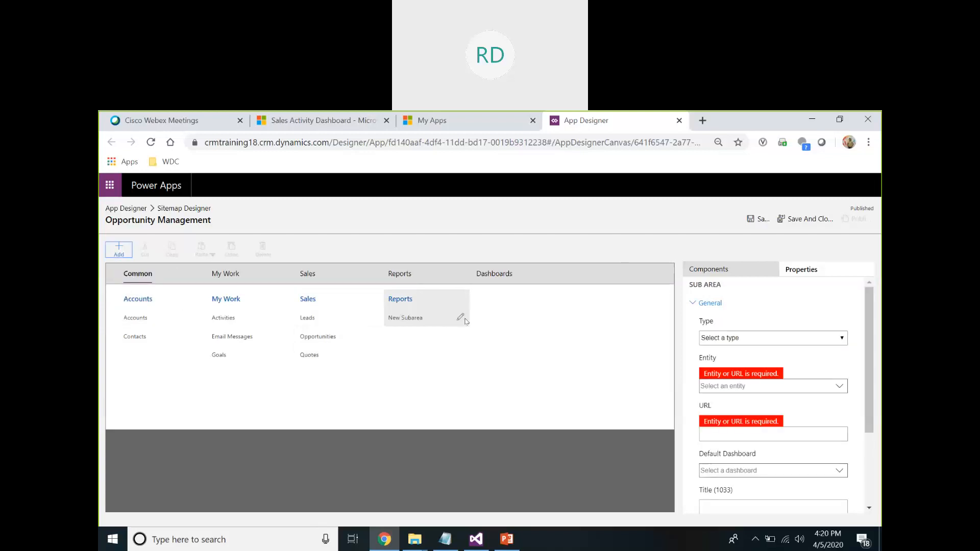
Configure the new subarea of the Reports group with type Entity and the Report entity.
click(841, 341)
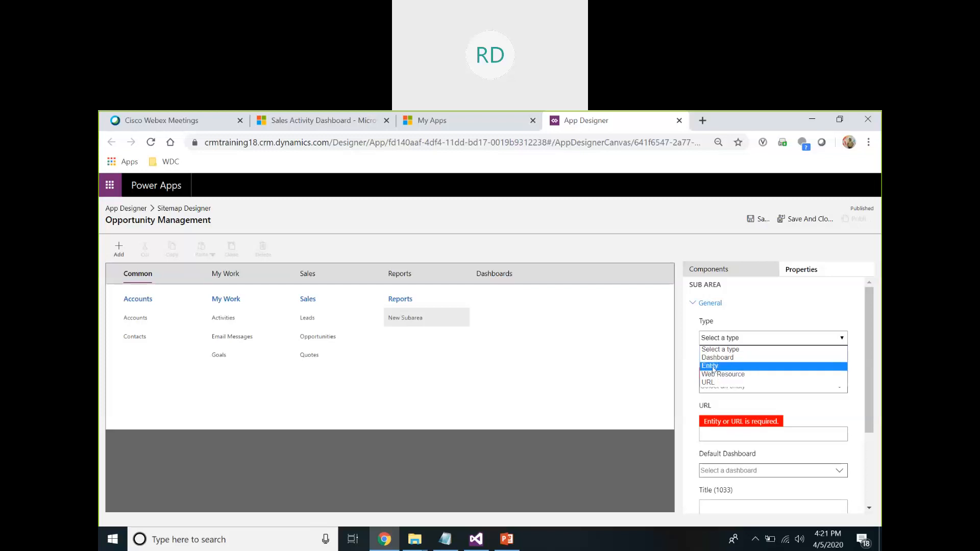
click(713, 368)
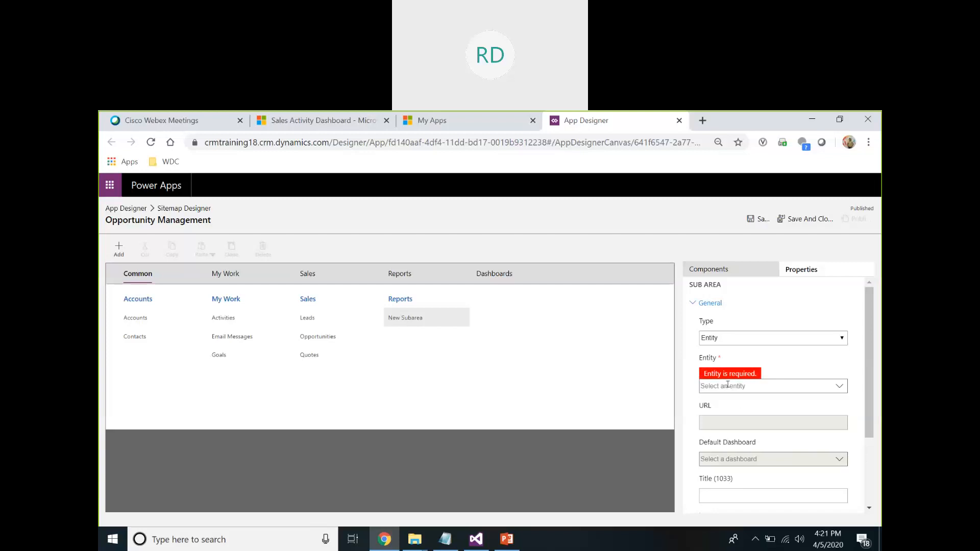
click(728, 386)
text(repo)
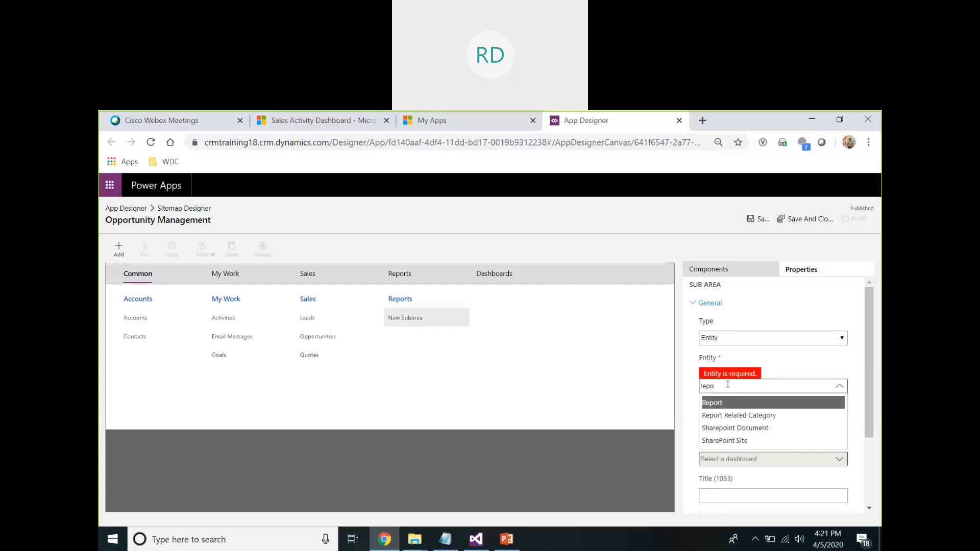
click(728, 398)
click(730, 398)
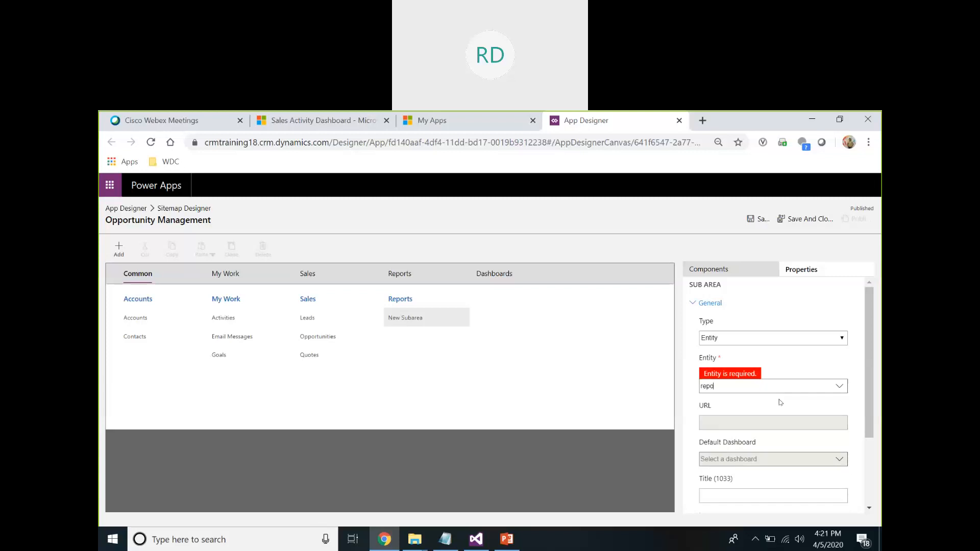
text(rt)
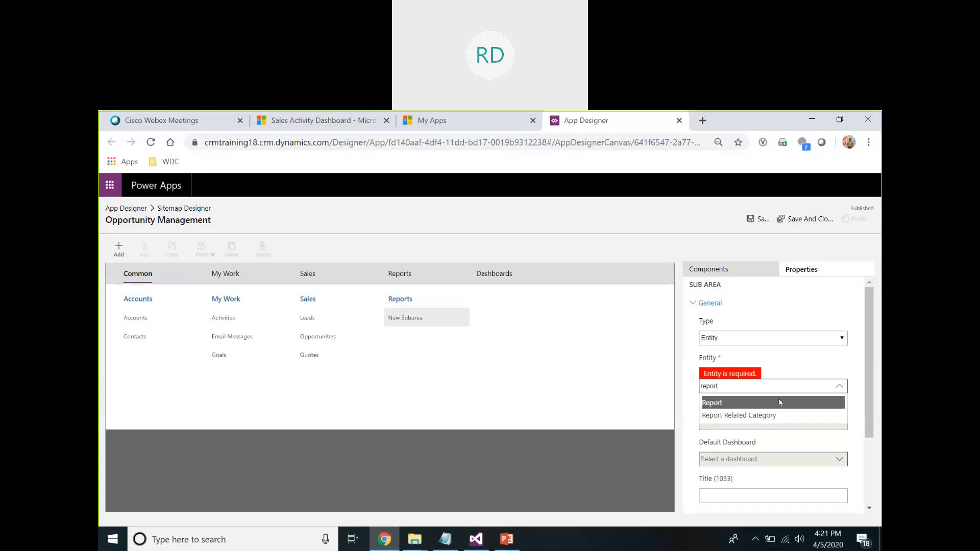
click(781, 406)
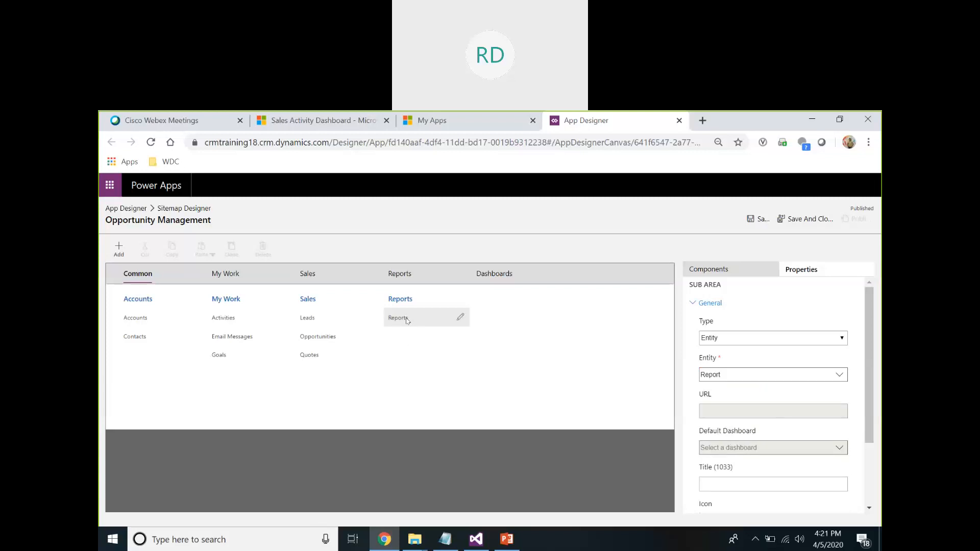
Add a second subarea to the Reports group below Reports and set its type to Dashboard.
click(119, 248)
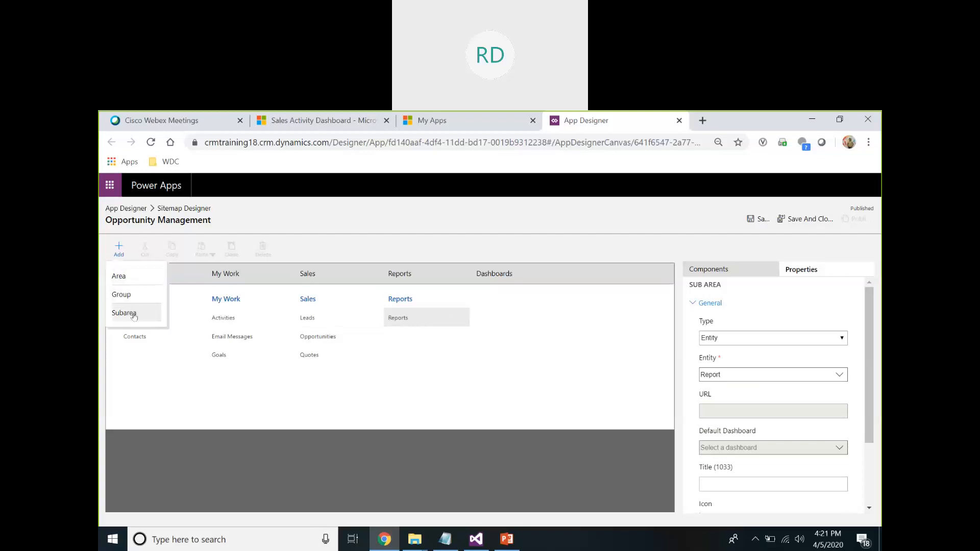
drag(422, 342, 431, 345)
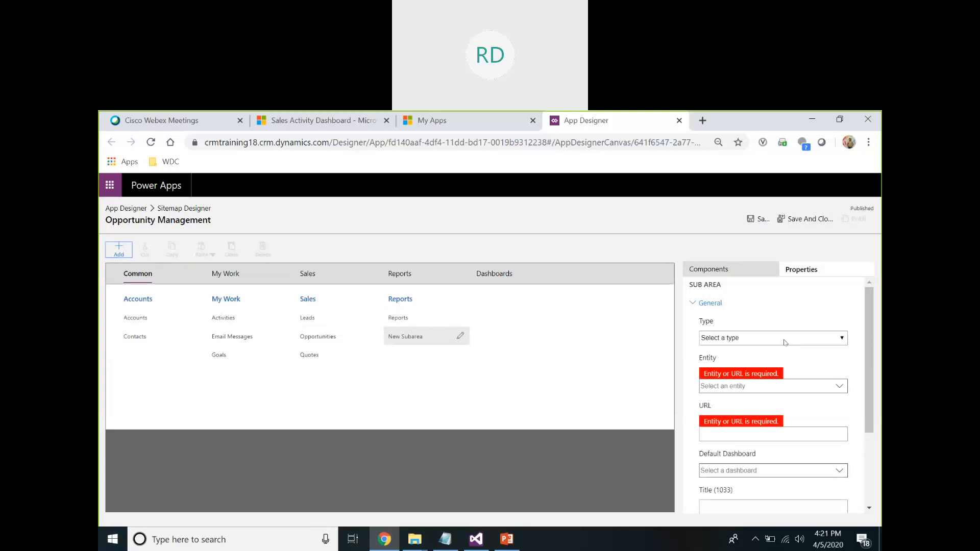
click(837, 339)
click(823, 340)
click(749, 357)
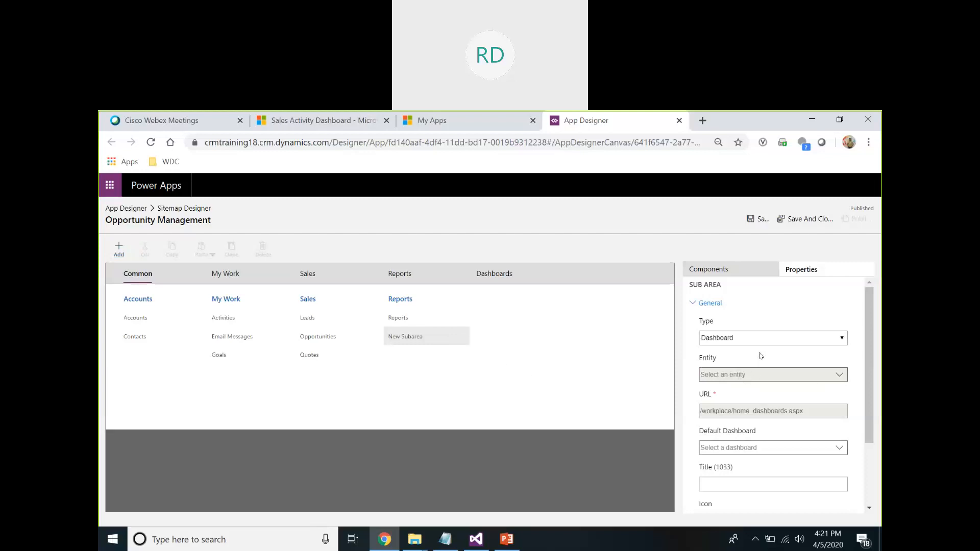
click(525, 343)
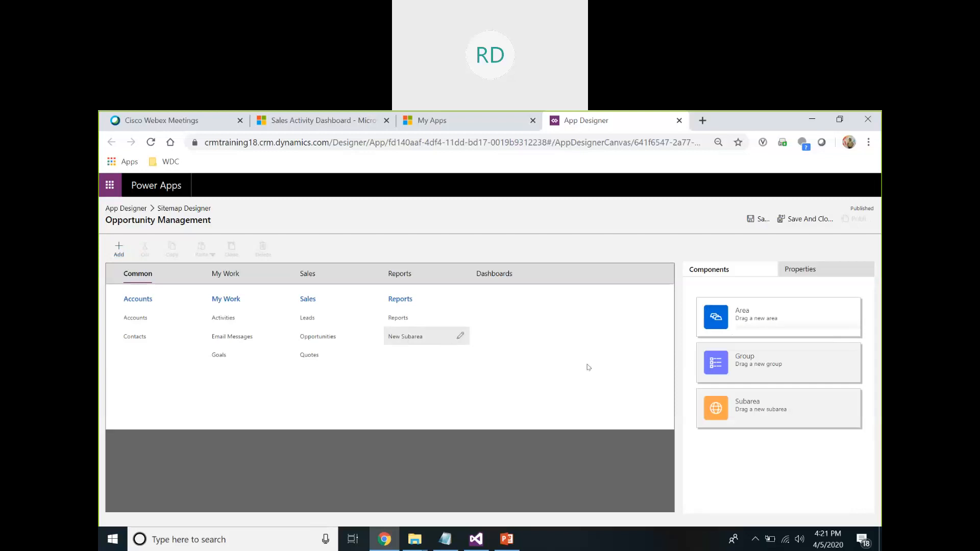
Reopen the second subarea of the Reports group, reselect the Dashboard type and choose Sales Activity Dashboard as its default dashboard.
click(458, 339)
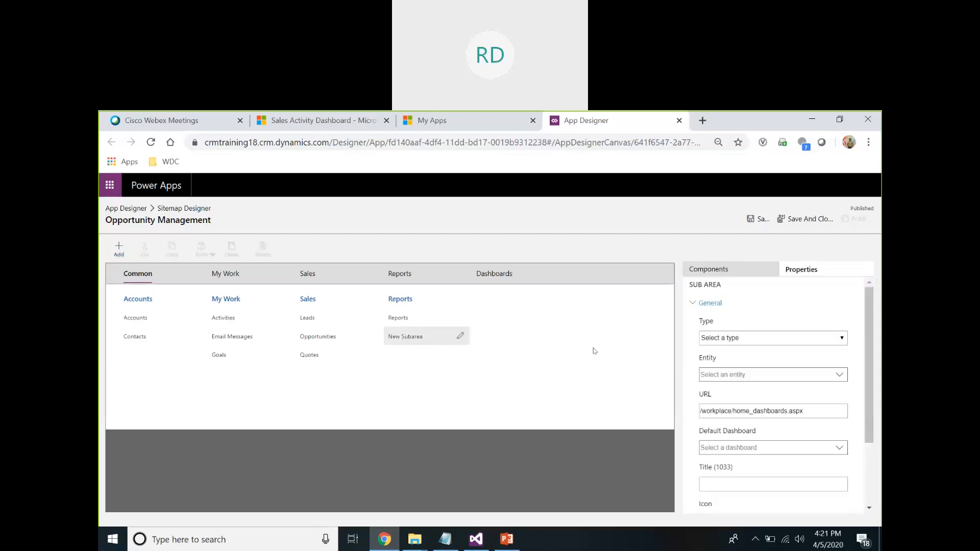
click(769, 340)
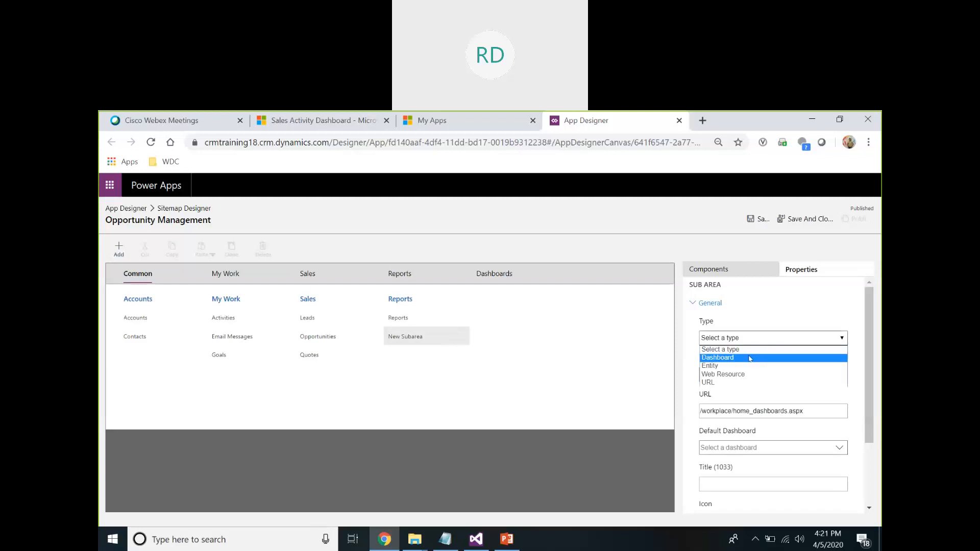
click(750, 359)
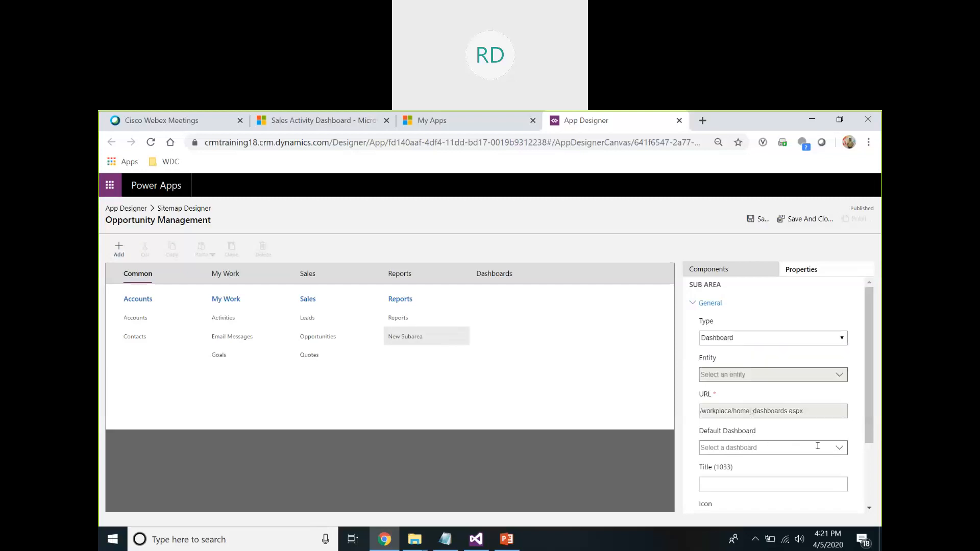
click(840, 448)
scroll(840, 448, down, 3)
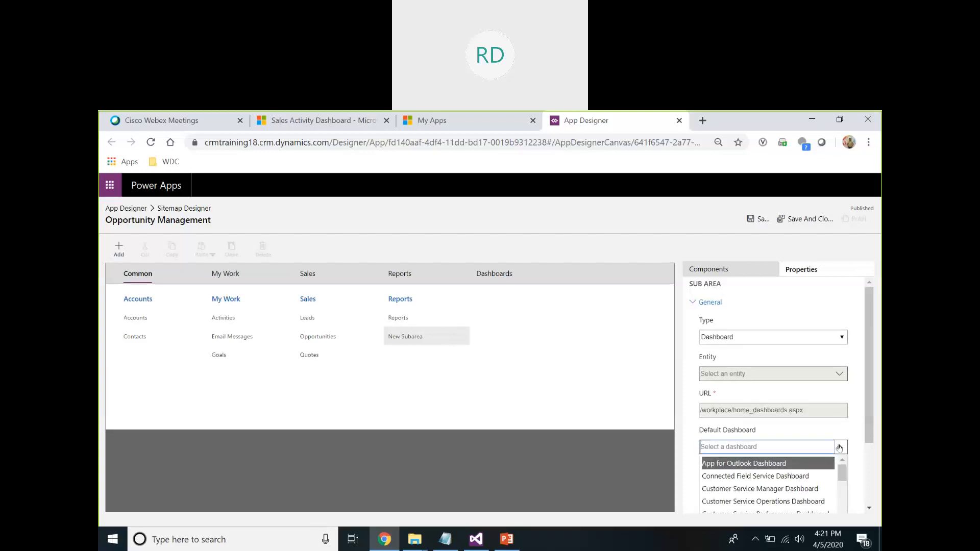
scroll(829, 412, down, 1)
scroll(829, 411, down, 5)
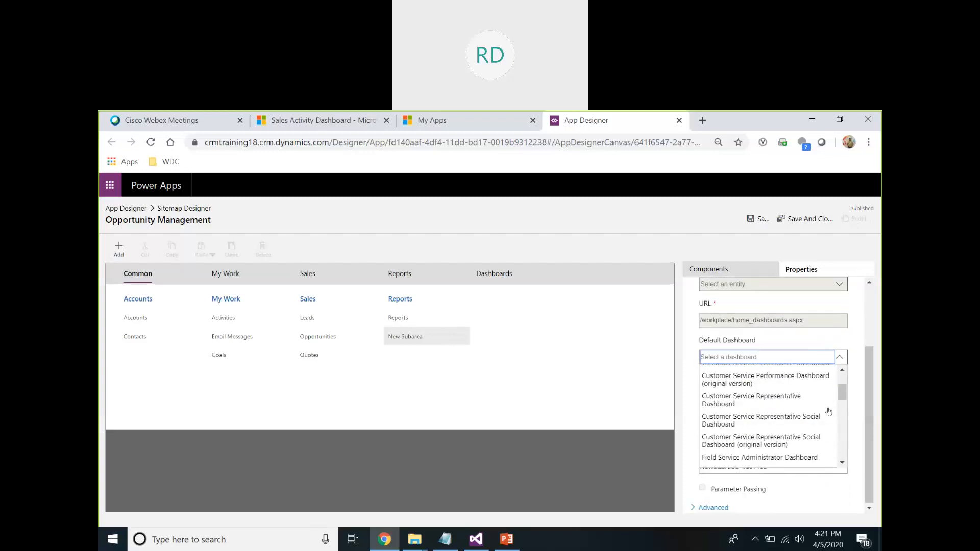
scroll(829, 411, down, 5)
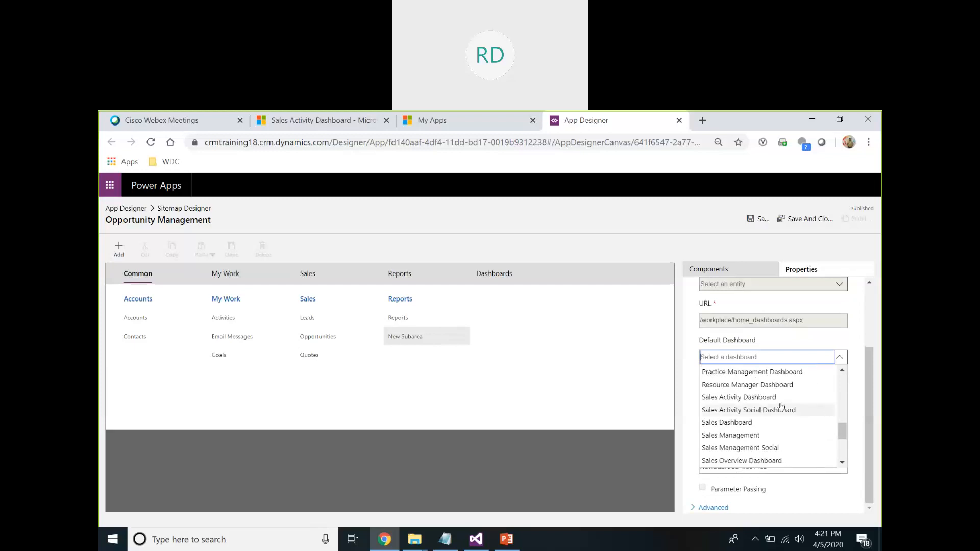
click(725, 399)
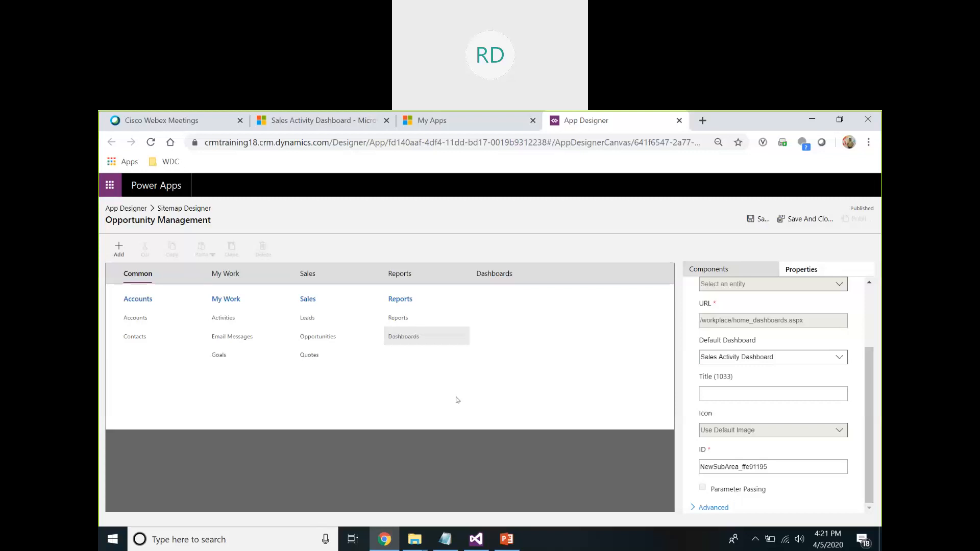
Add a new subarea below Goals in the My Work group and set its type to Web Resource.
scroll(799, 388, up, 3)
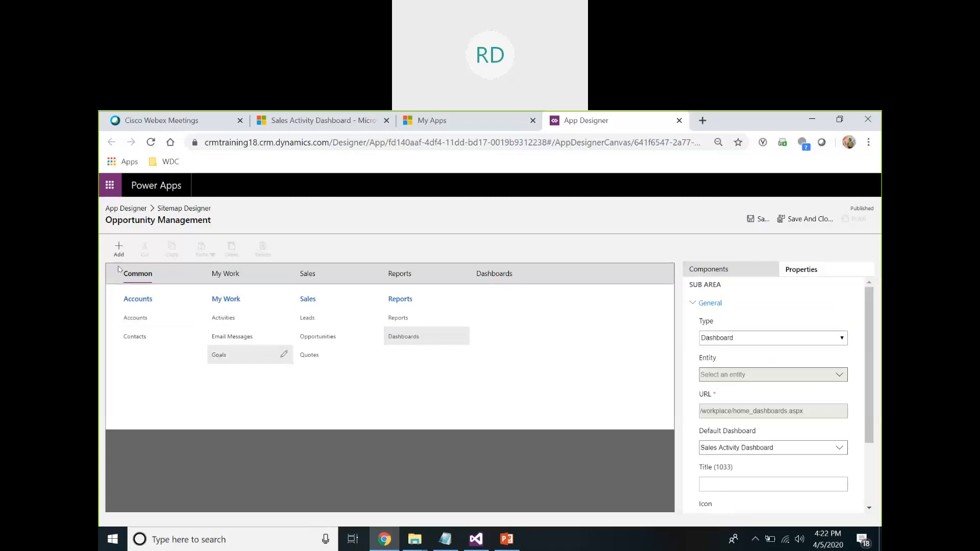
click(118, 249)
click(126, 314)
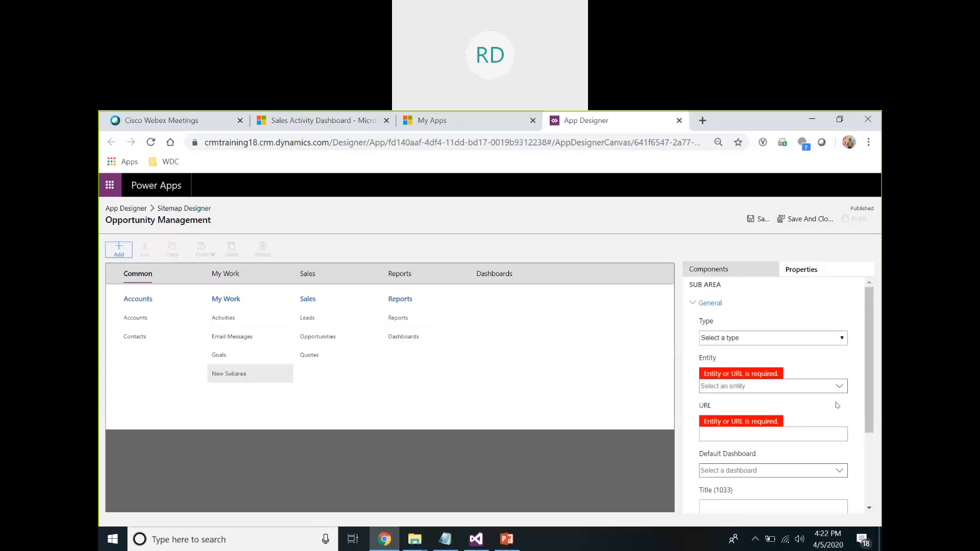
click(840, 339)
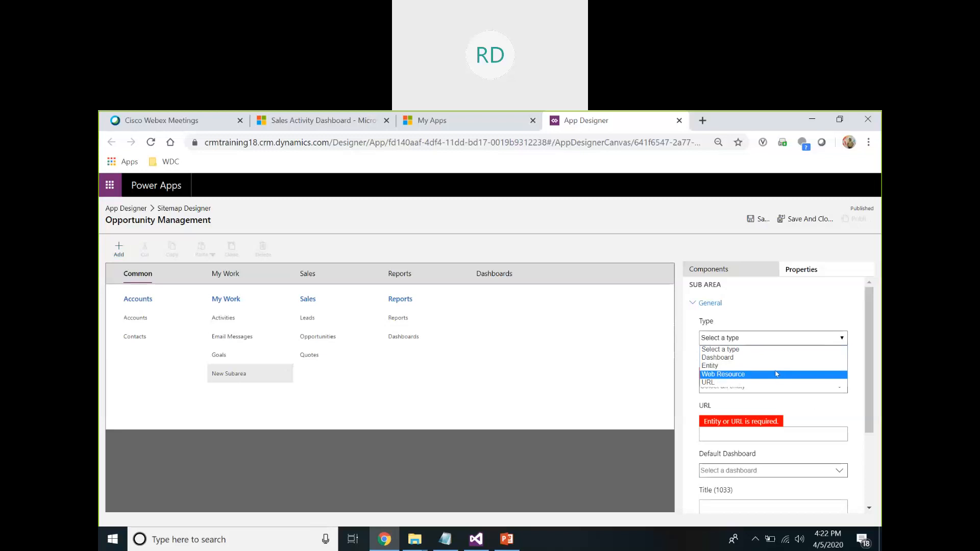
click(776, 374)
Try searching for "*sample*" among the web resource URLs for the new My Work subarea, and clear the search text.
scroll(796, 424, down, 2)
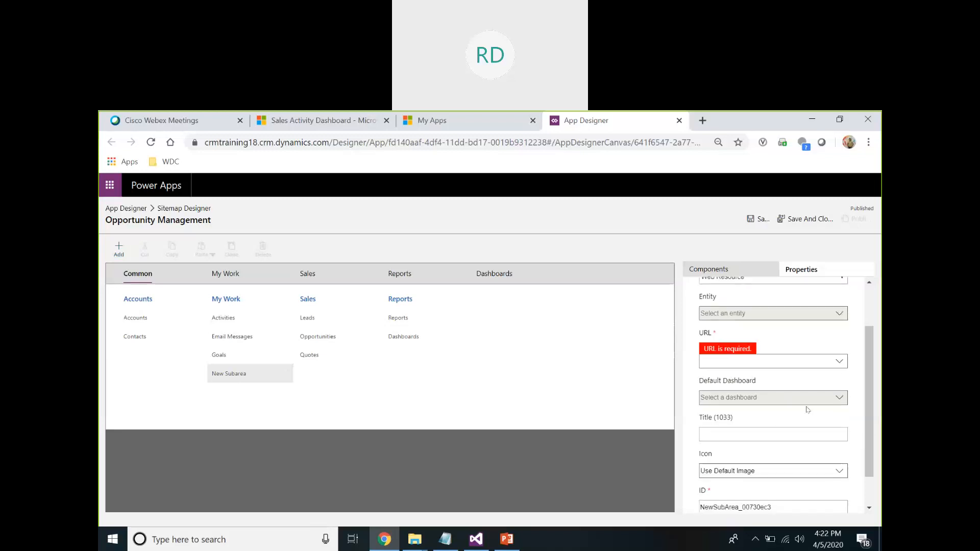
click(839, 362)
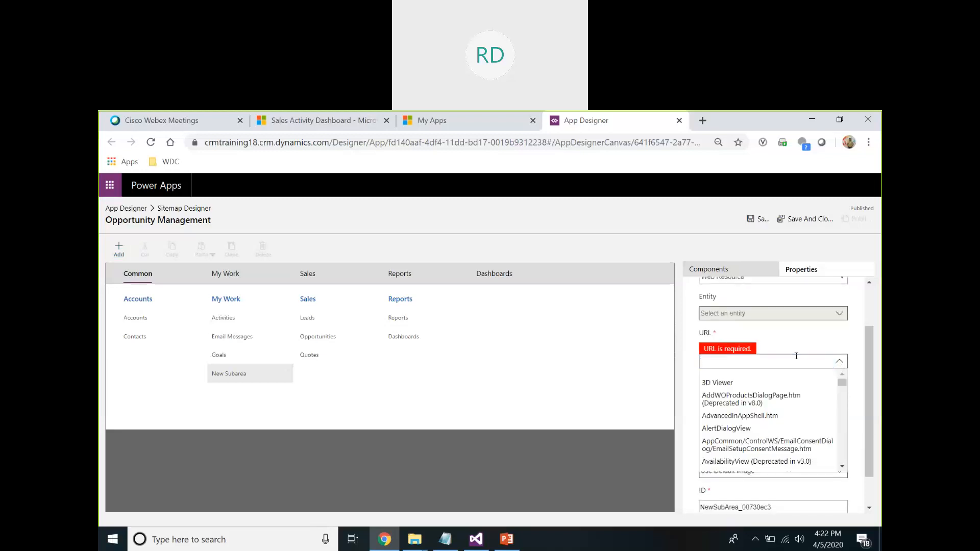
text(*sample*)
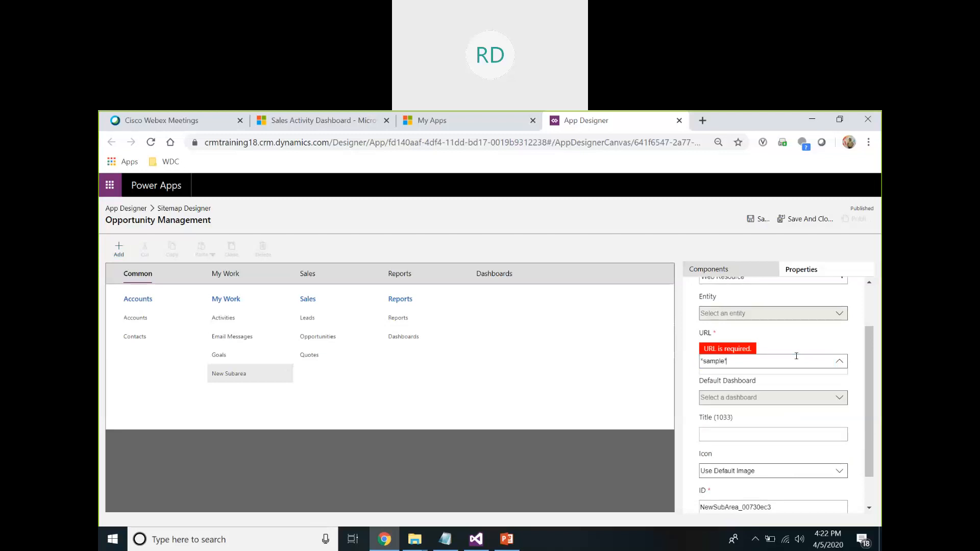
key(Return)
click(835, 362)
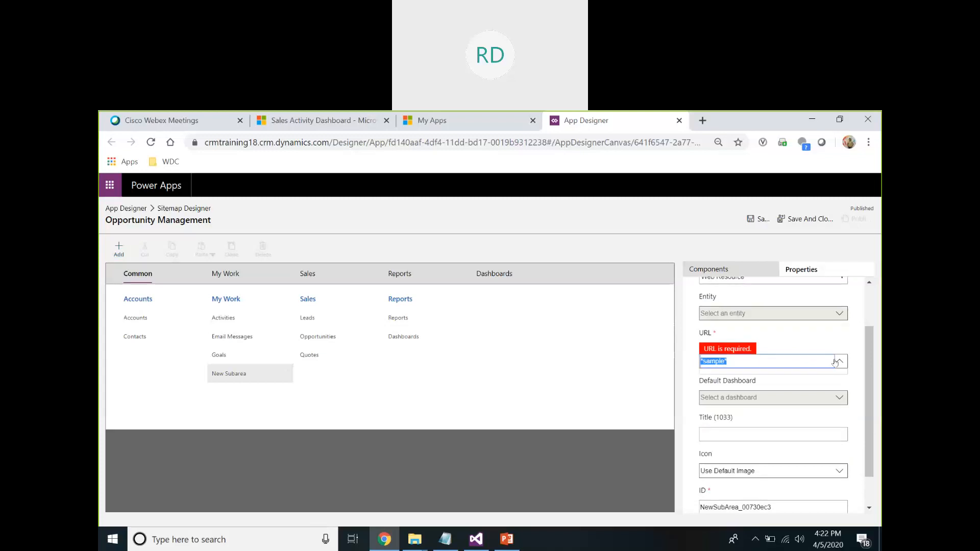
drag(787, 361, 700, 366)
key(BackSpace)
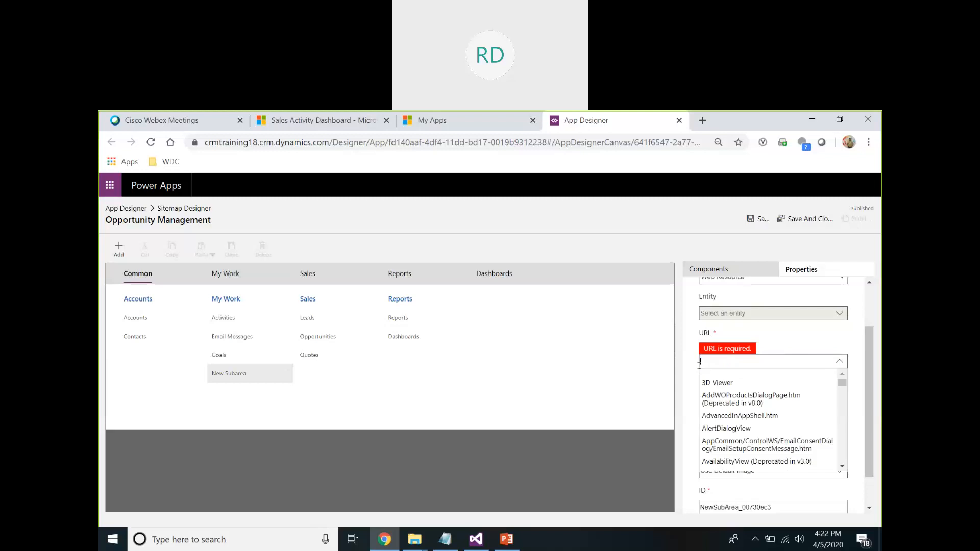
Choose the Sample HTML web resource as the URL of the new subarea in the My Work group.
scroll(755, 396, down, 5)
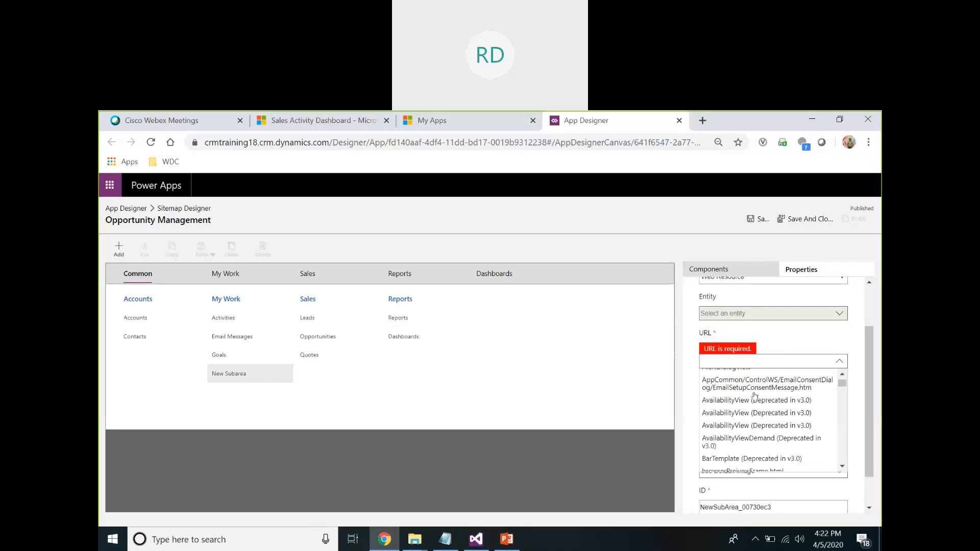
scroll(755, 396, down, 5)
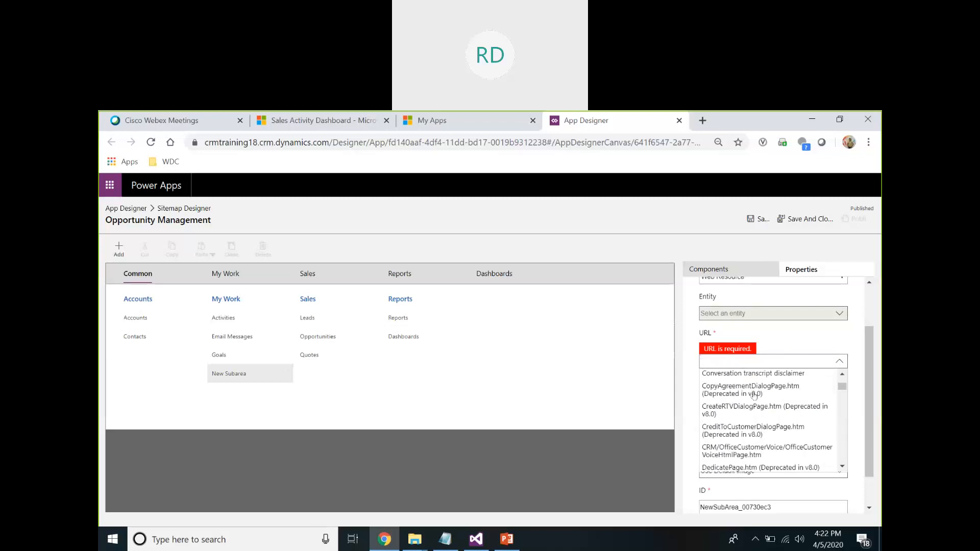
scroll(754, 396, down, 5)
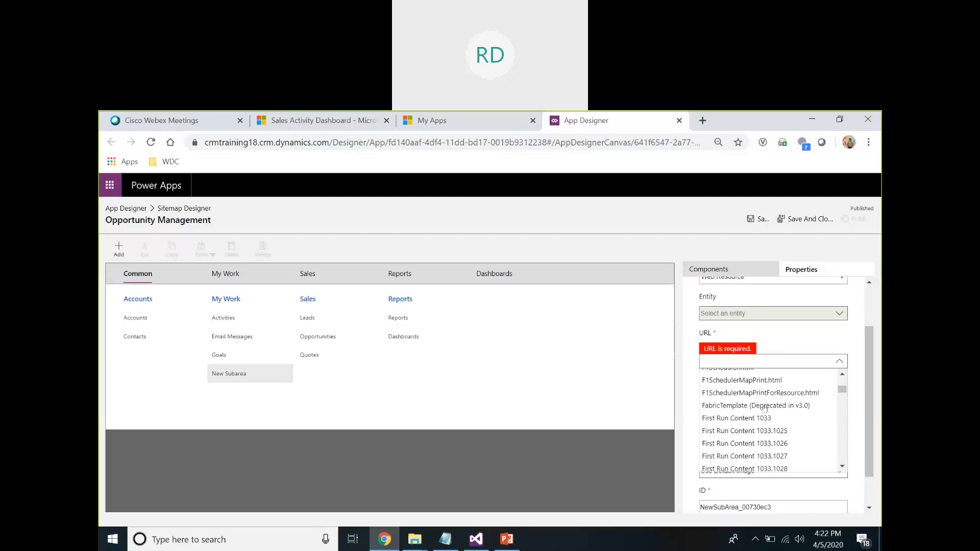
scroll(765, 408, down, 5)
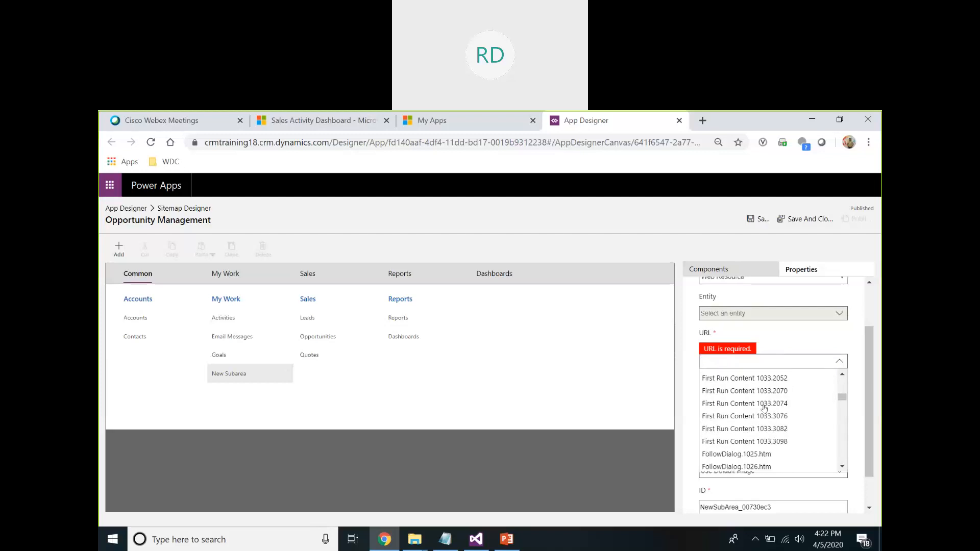
scroll(764, 408, down, 5)
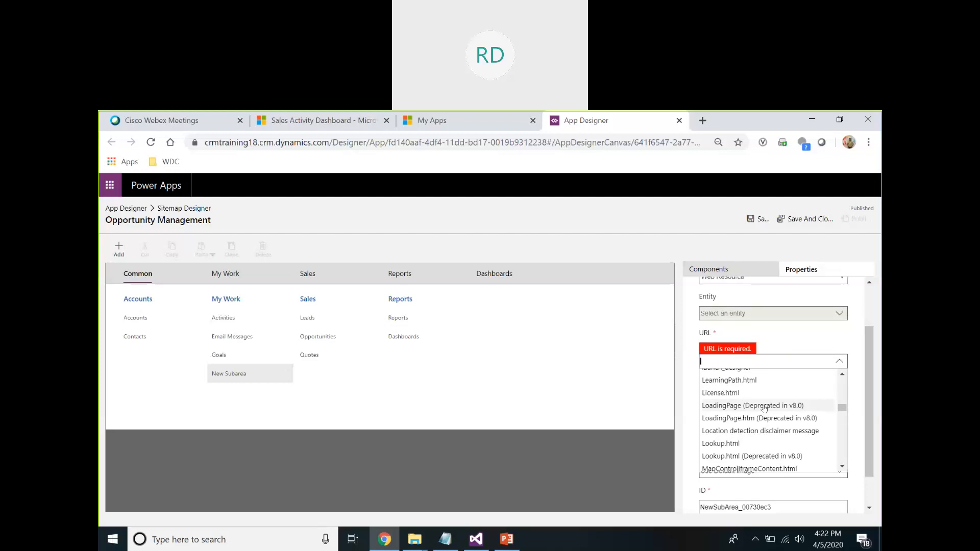
scroll(805, 404, up, 2)
scroll(806, 404, down, 3)
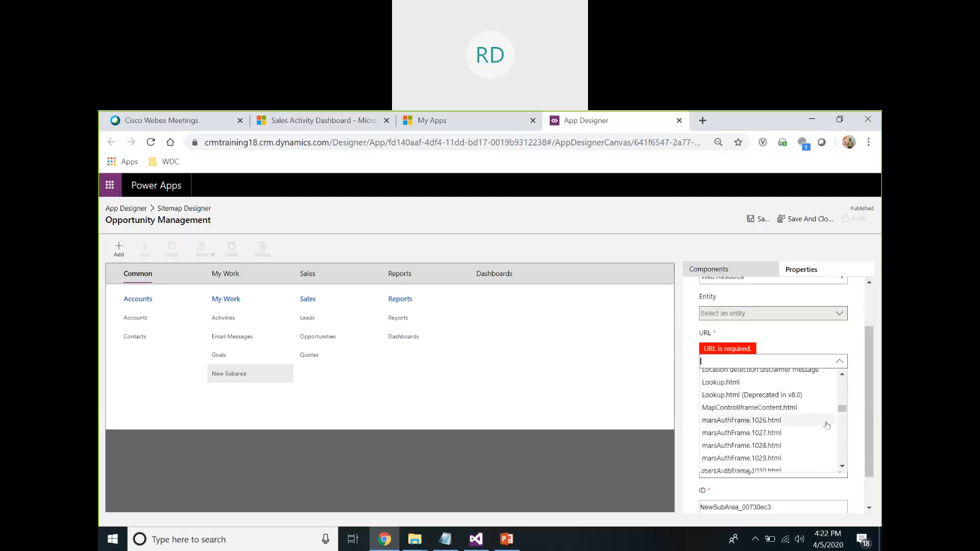
scroll(806, 404, up, 2)
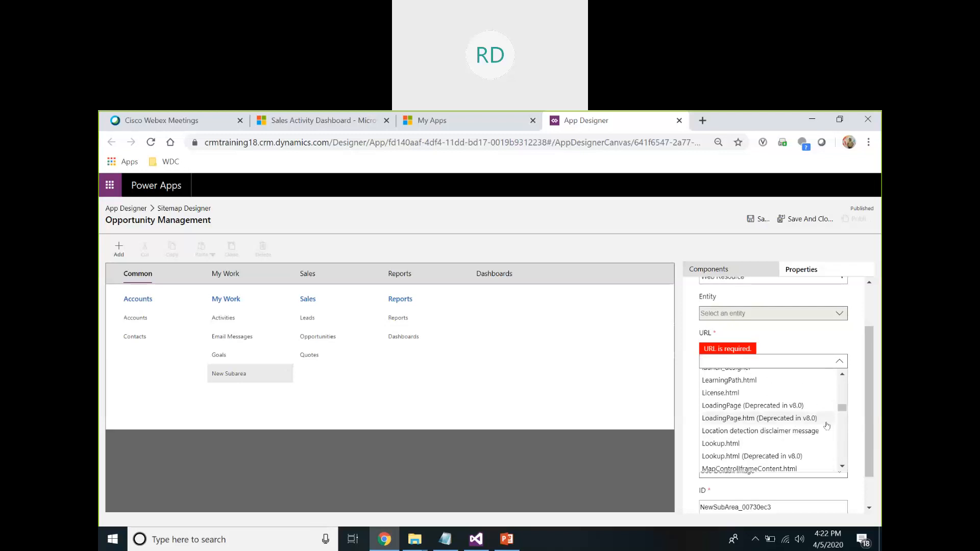
drag(842, 408, 844, 445)
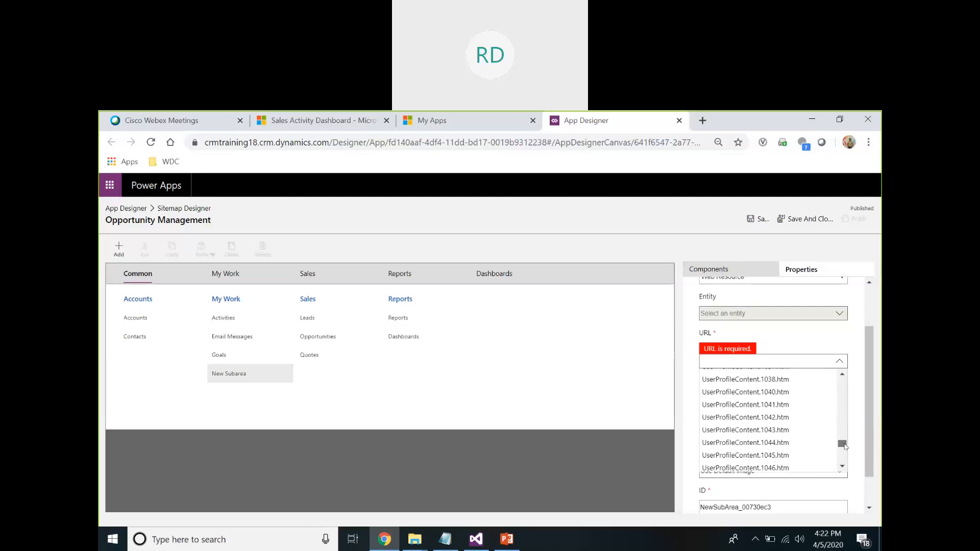
scroll(813, 427, up, 5)
scroll(813, 427, up, 2)
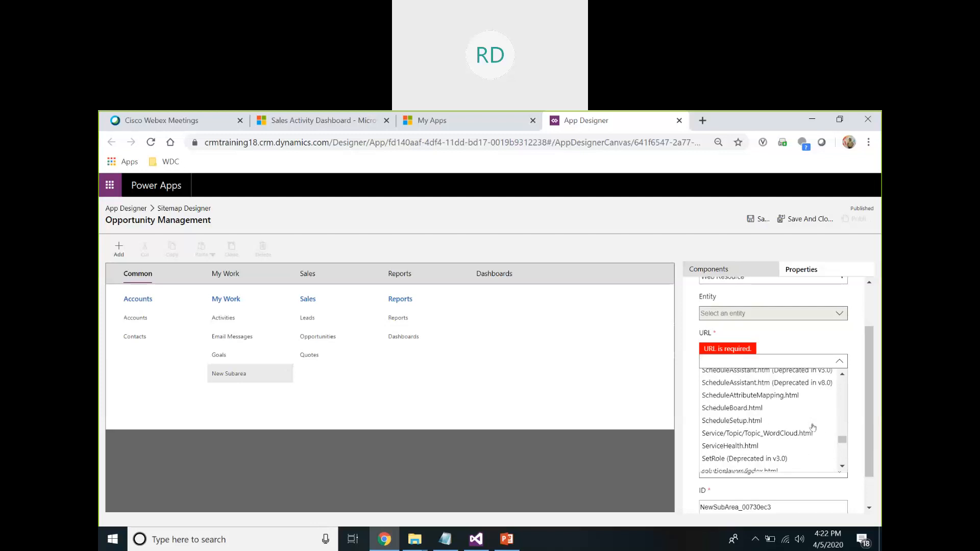
scroll(814, 427, up, 2)
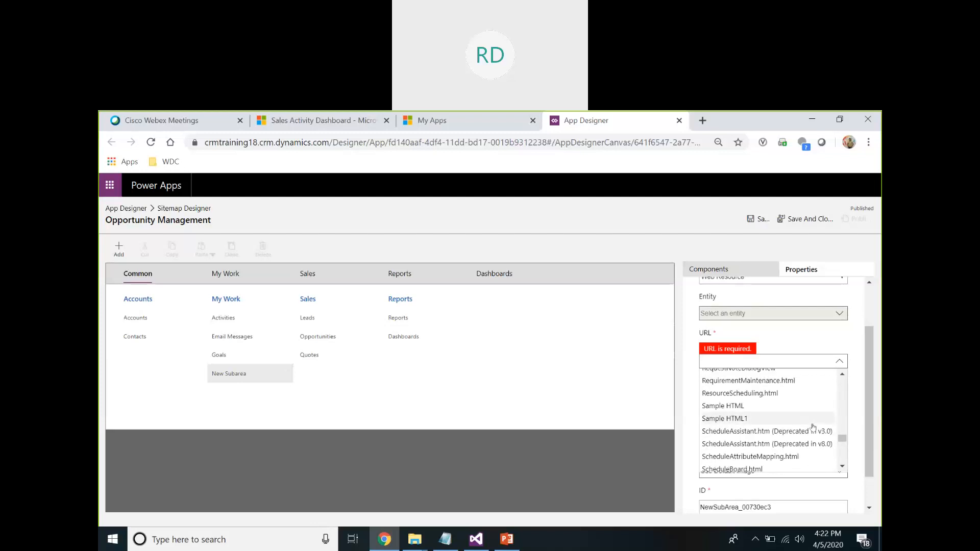
click(760, 406)
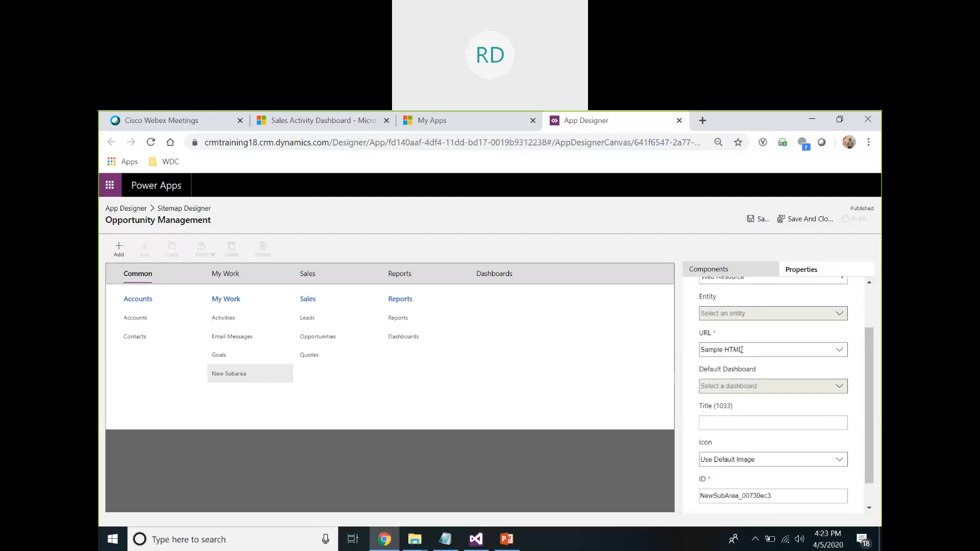
Switch to Visual Studio, examine the login form's heading, fields and submit input in HTMLPage2.html, and return to the site map designer.
click(717, 422)
click(480, 540)
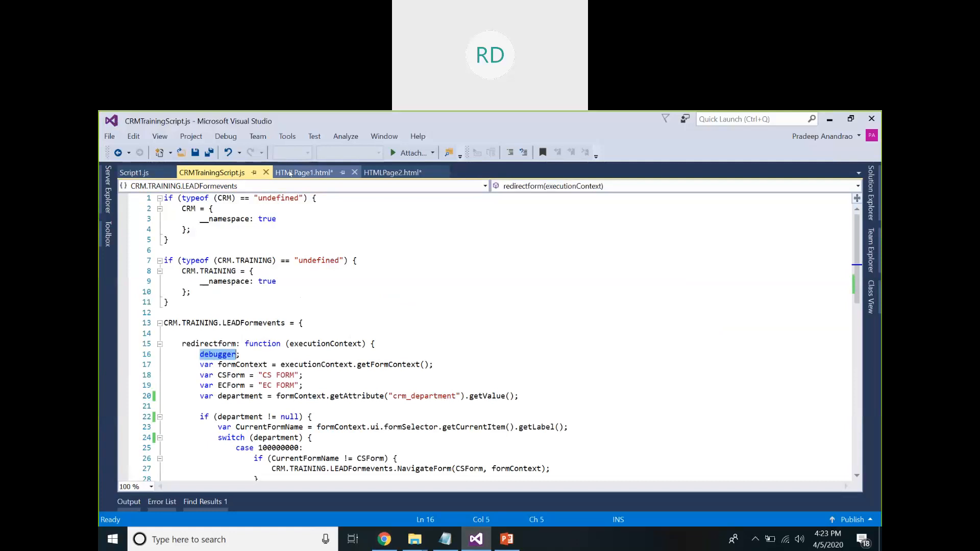
click(312, 173)
click(401, 172)
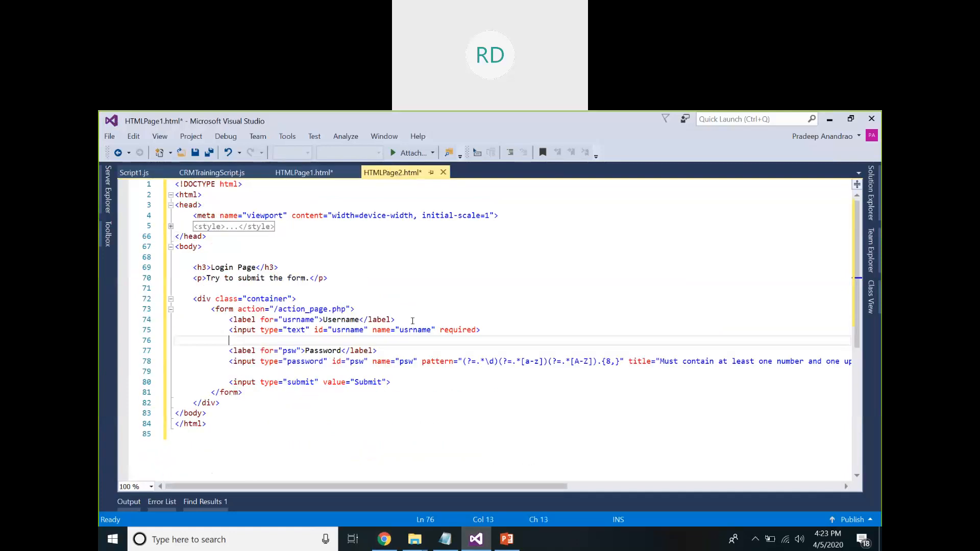
double_click(332, 329)
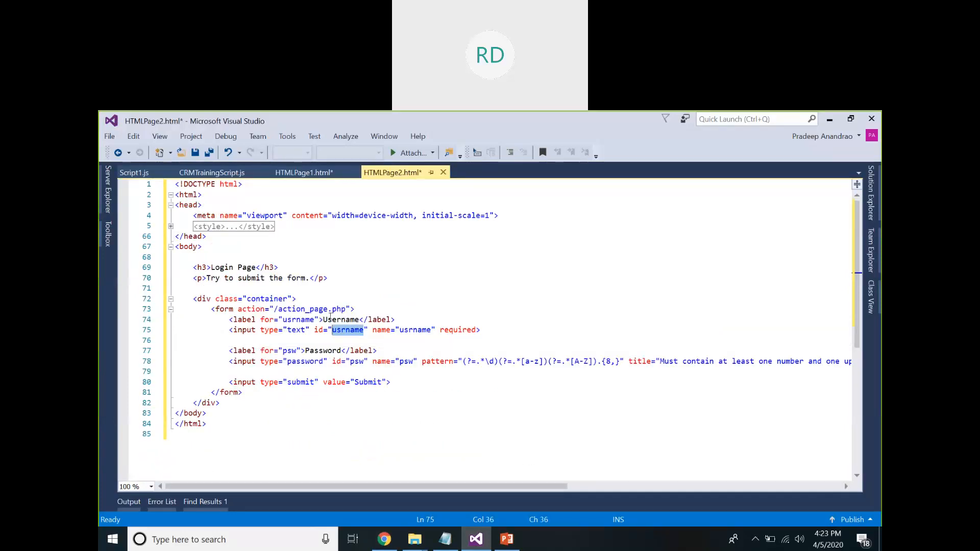
double_click(338, 309)
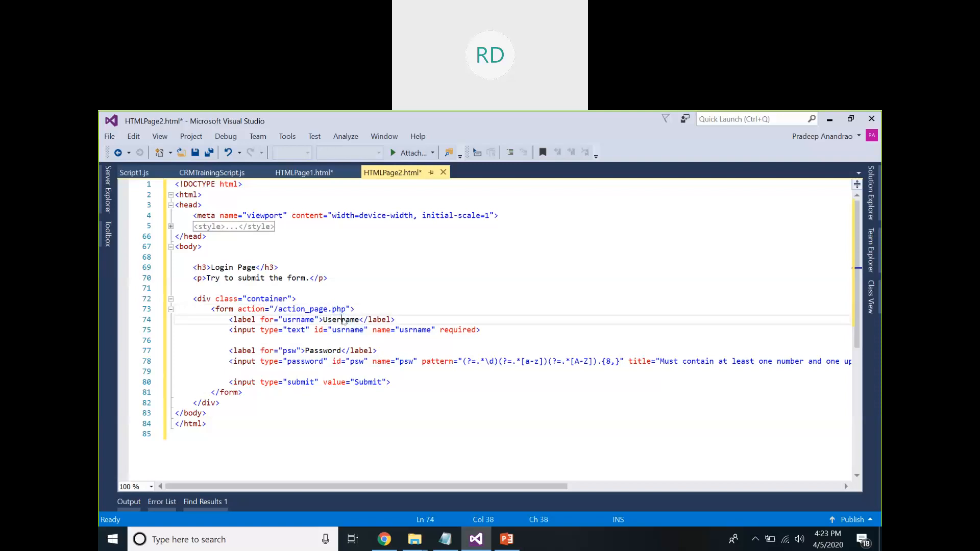
double_click(343, 320)
double_click(319, 350)
double_click(306, 382)
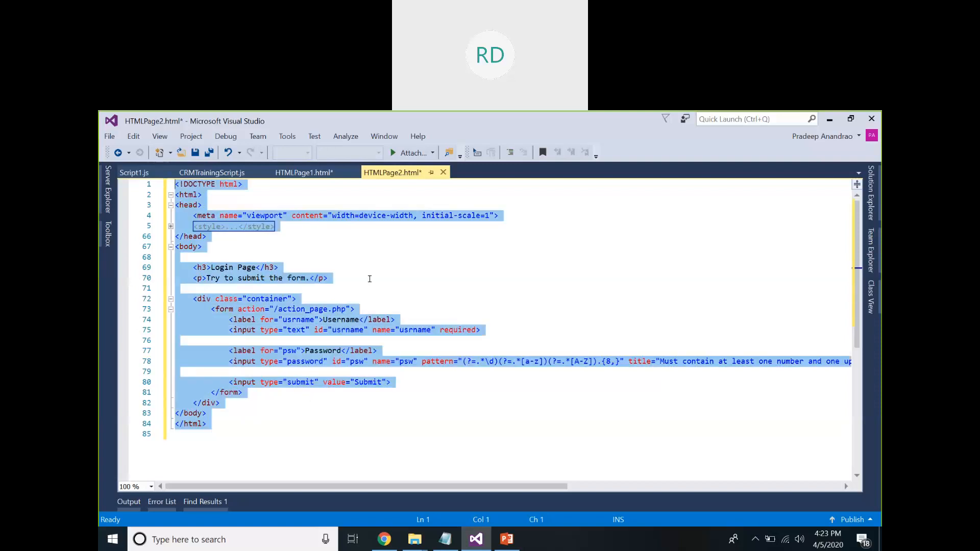
click(370, 279)
click(830, 121)
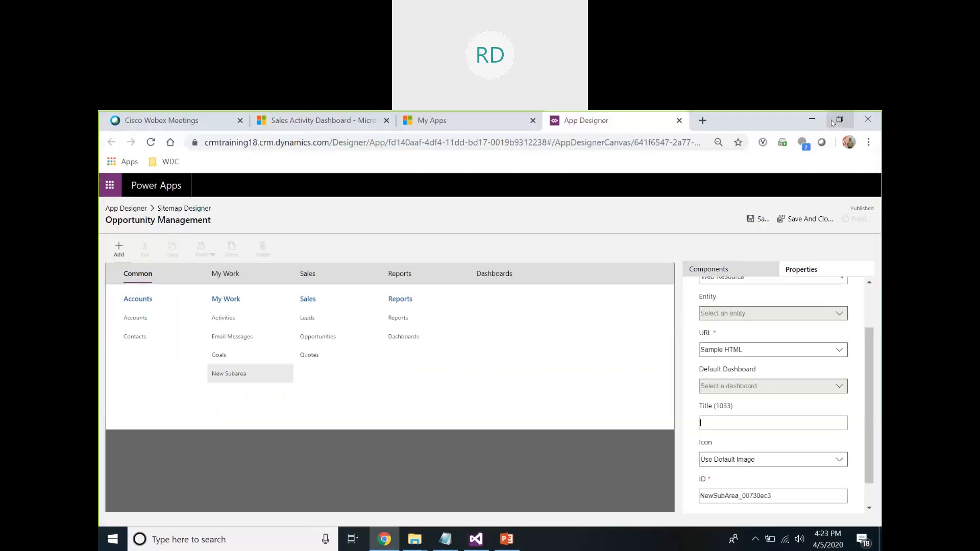
Title the web resource subarea of the My Work group "Application" and deselect it.
click(705, 423)
text(L)
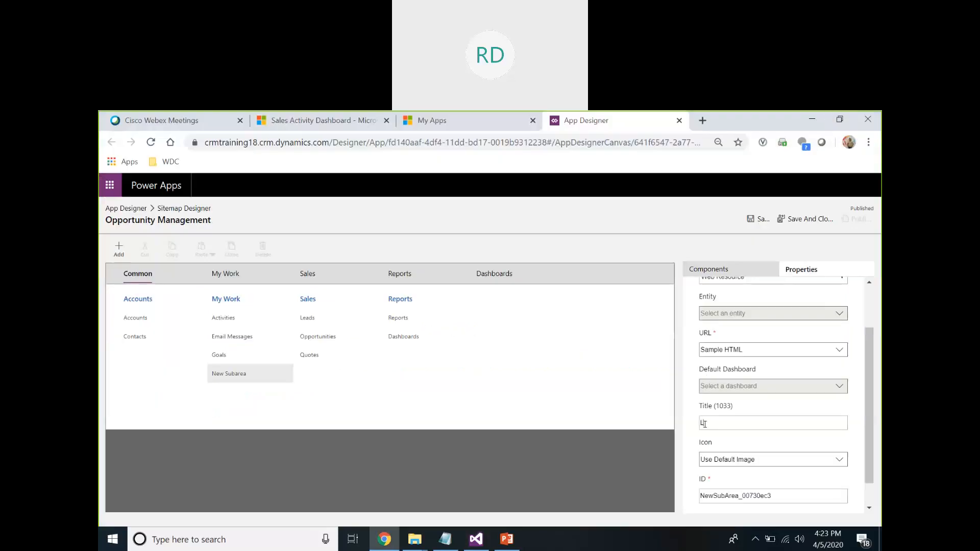
text(ogin Pag)
key(BackSpace)
key(ctrl+a)
key(BackSpace)
text(Application)
click(593, 408)
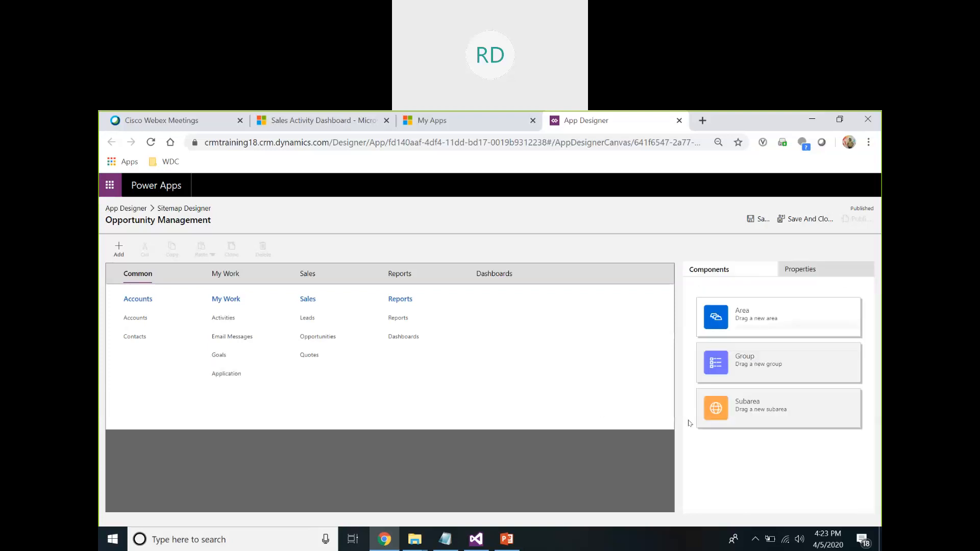
Save the Opportunity Management site map.
click(690, 131)
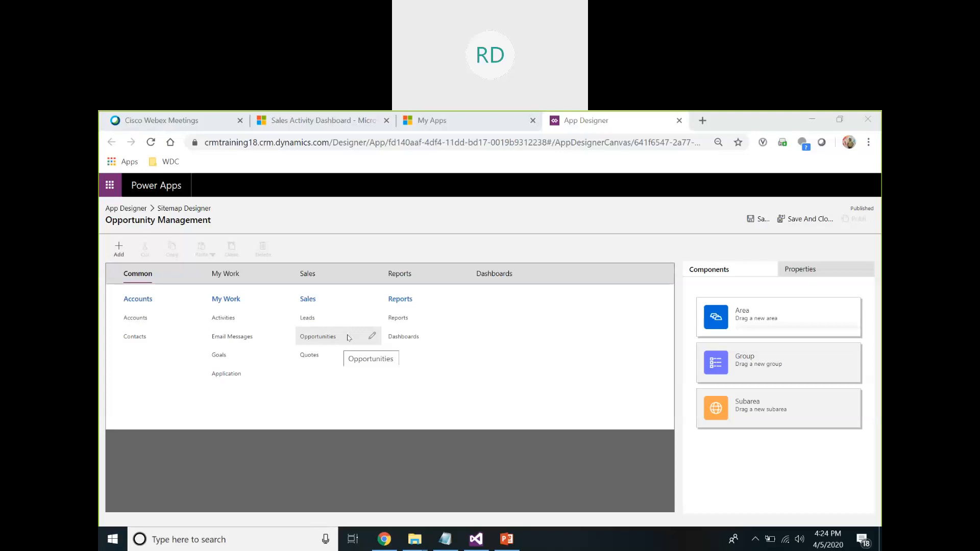
click(770, 261)
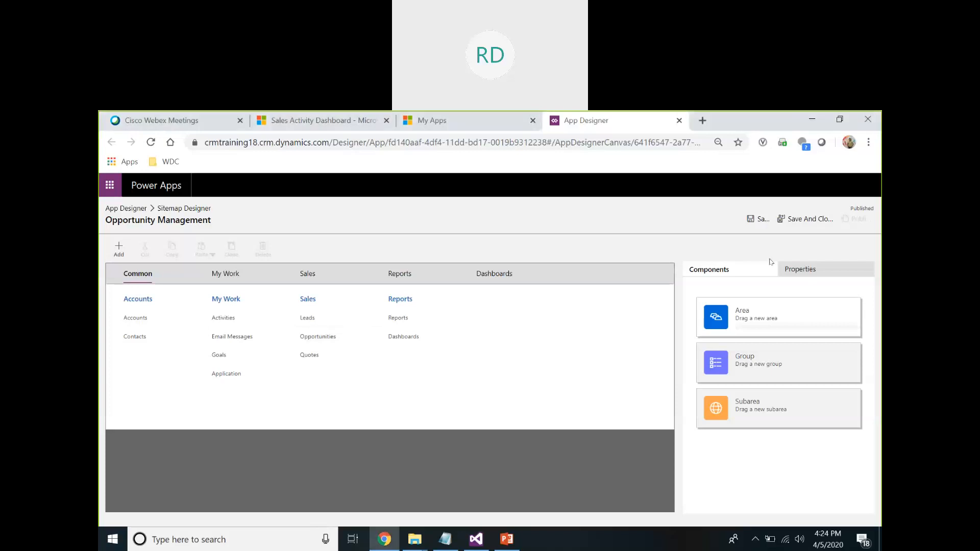
key(ctrl+s)
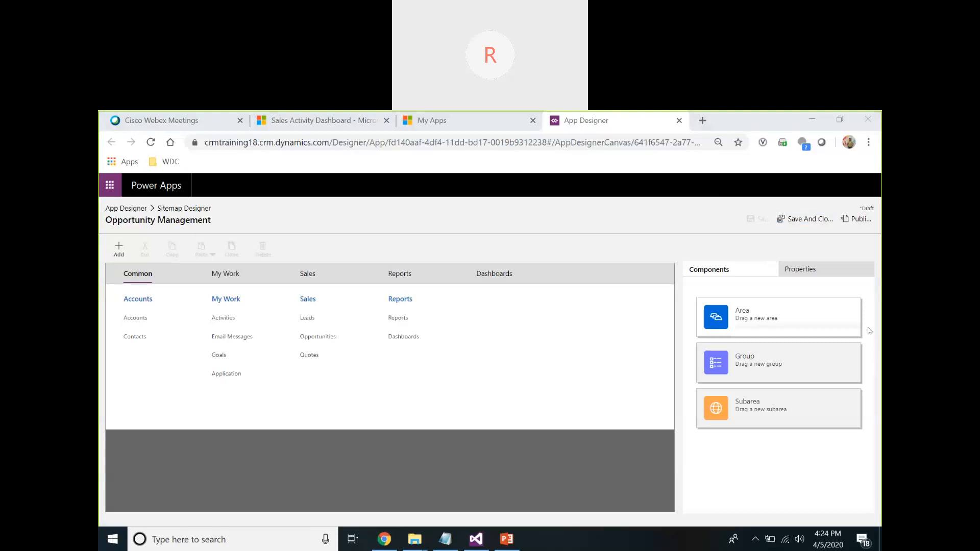
click(745, 277)
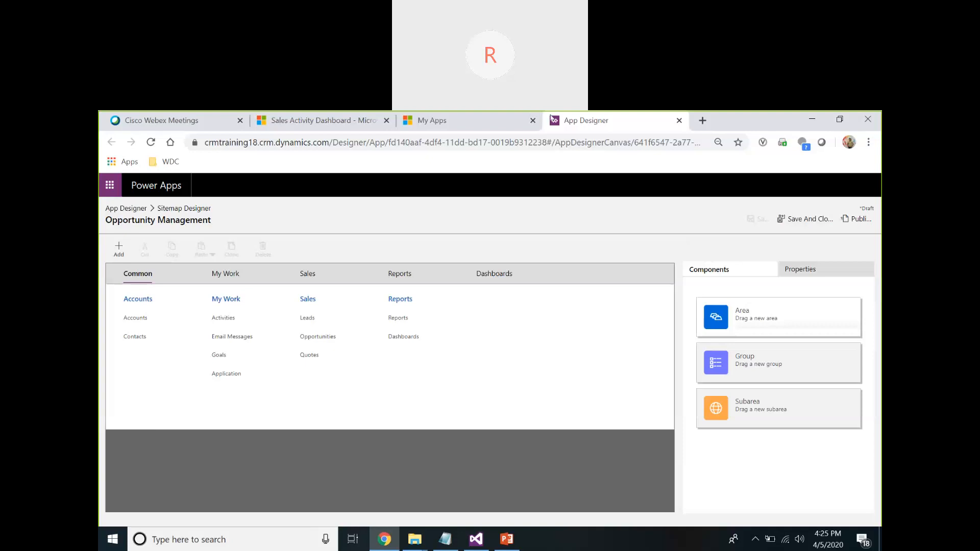
Check the list of available apps from the Sales Activity Dashboard page and return to the site map designer.
click(321, 120)
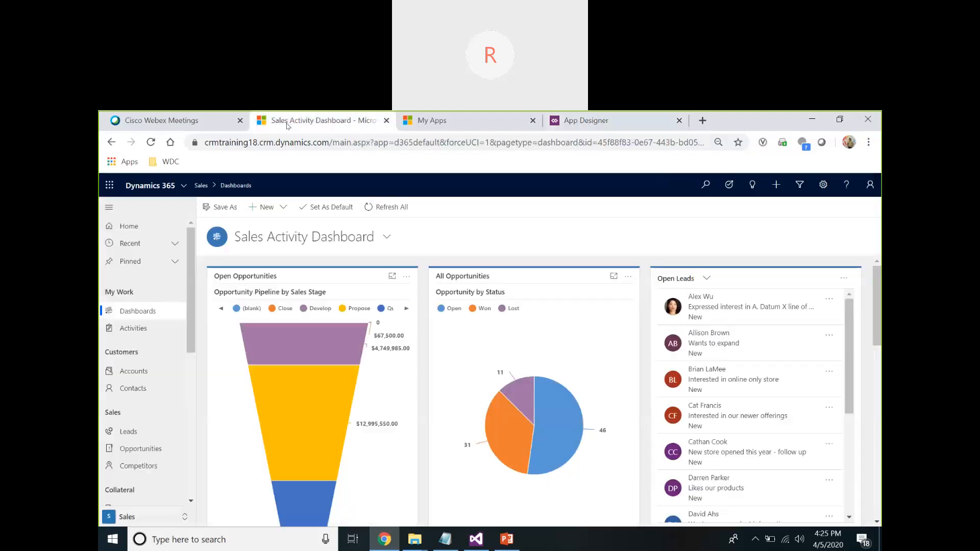
click(182, 187)
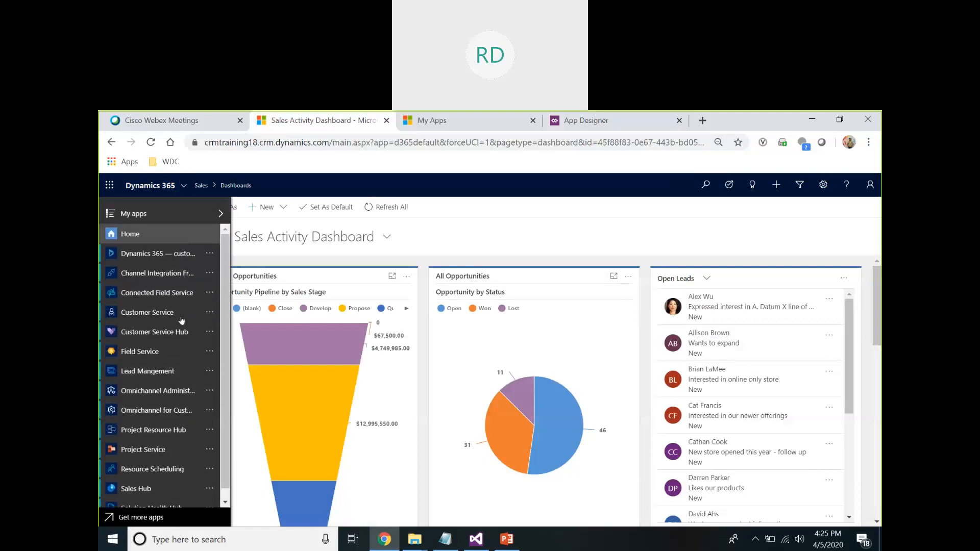
click(499, 225)
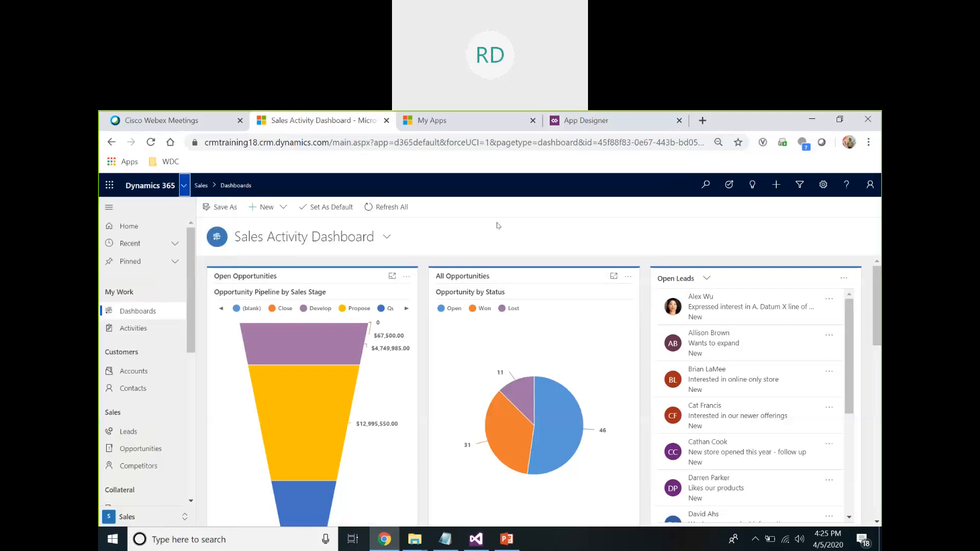
click(669, 128)
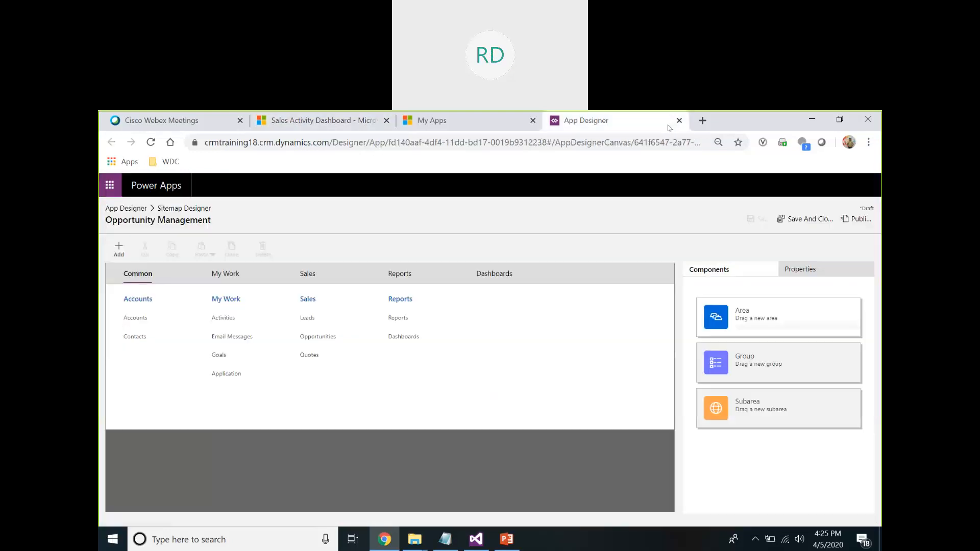
Publish the site map and go back to the Opportunity Management app's component canvas to review its entities.
click(859, 218)
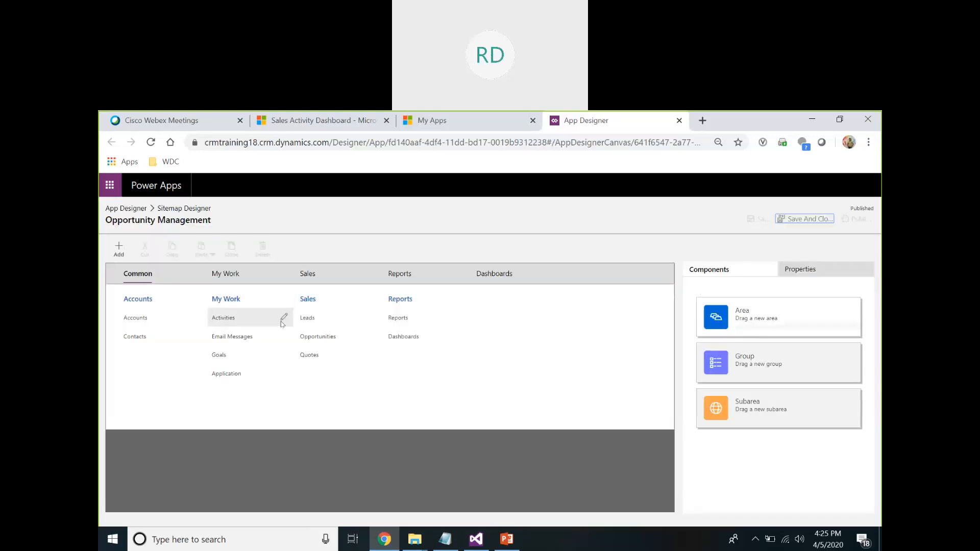
click(124, 209)
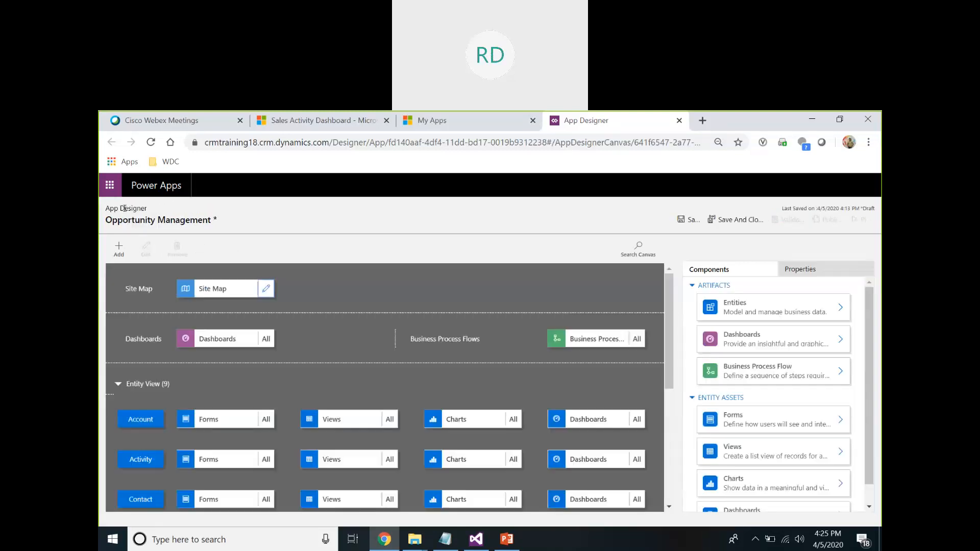
scroll(278, 424, down, 5)
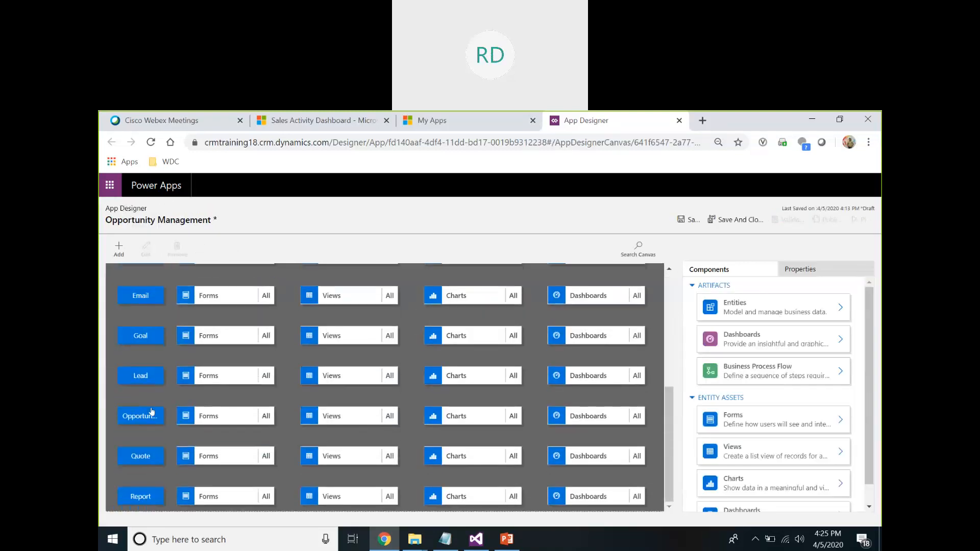
scroll(241, 447, up, 5)
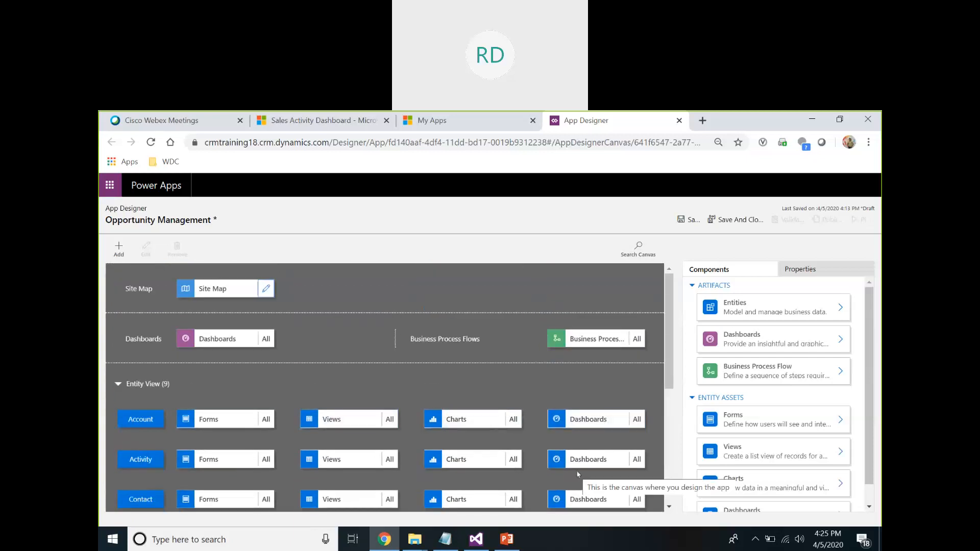
Restrict the Account entity's forms from all to only the Account and Information main forms.
click(265, 422)
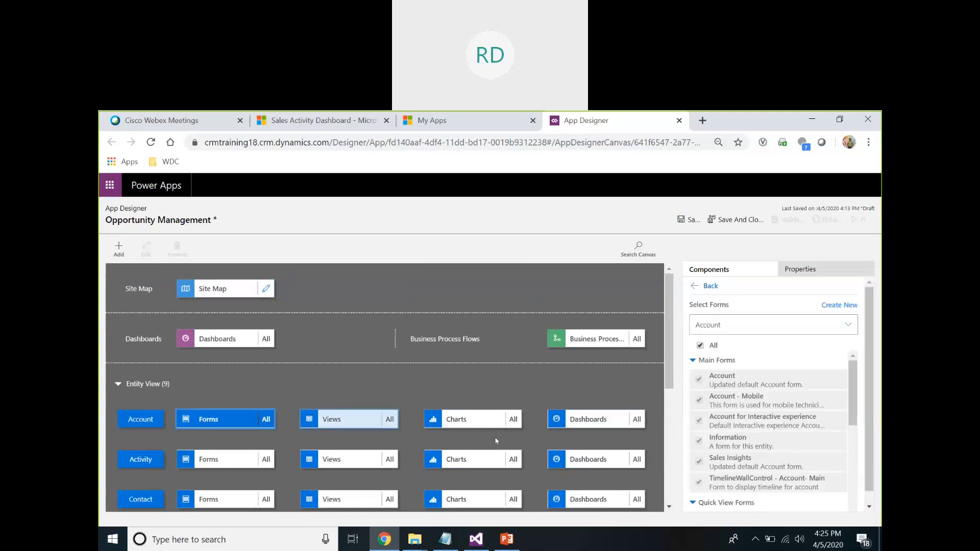
click(701, 346)
click(699, 379)
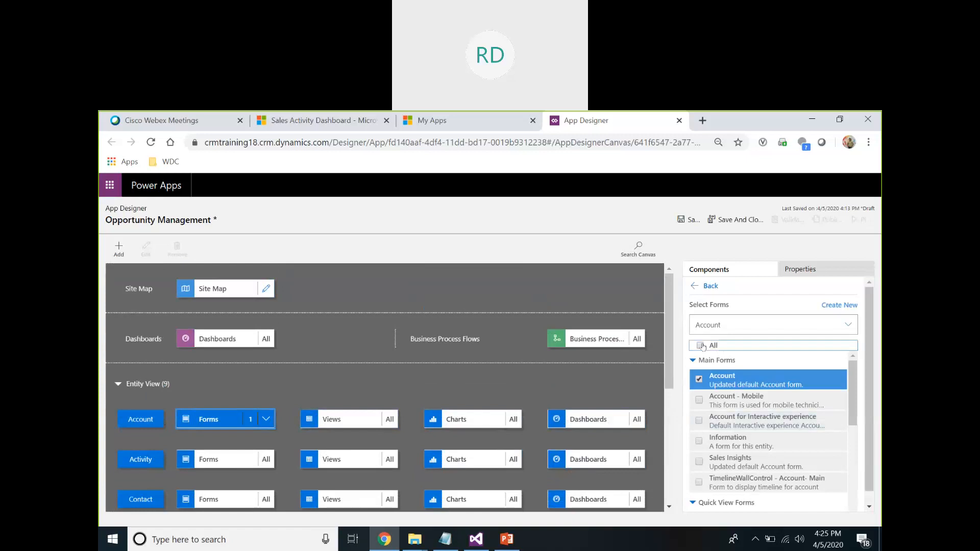
click(699, 440)
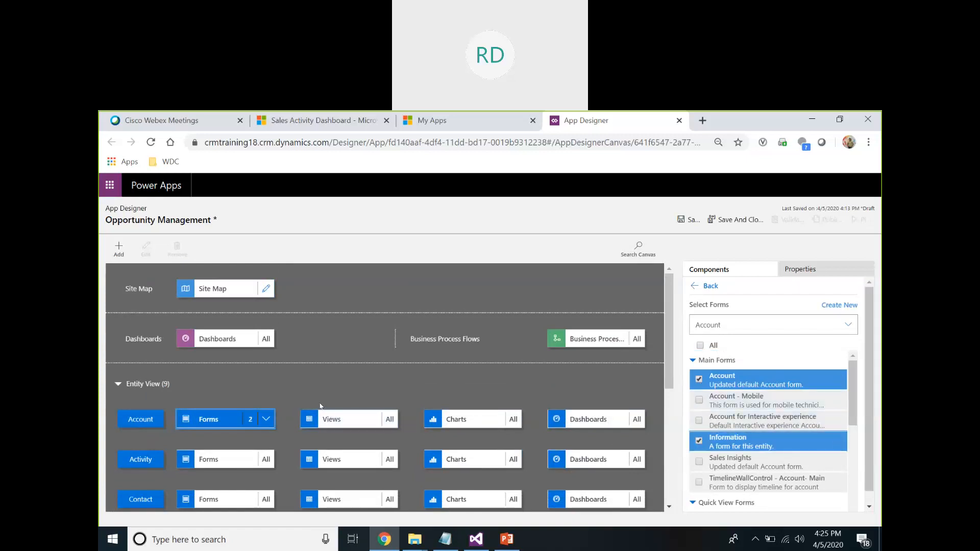
click(345, 429)
scroll(252, 451, down, 3)
scroll(252, 451, down, 3)
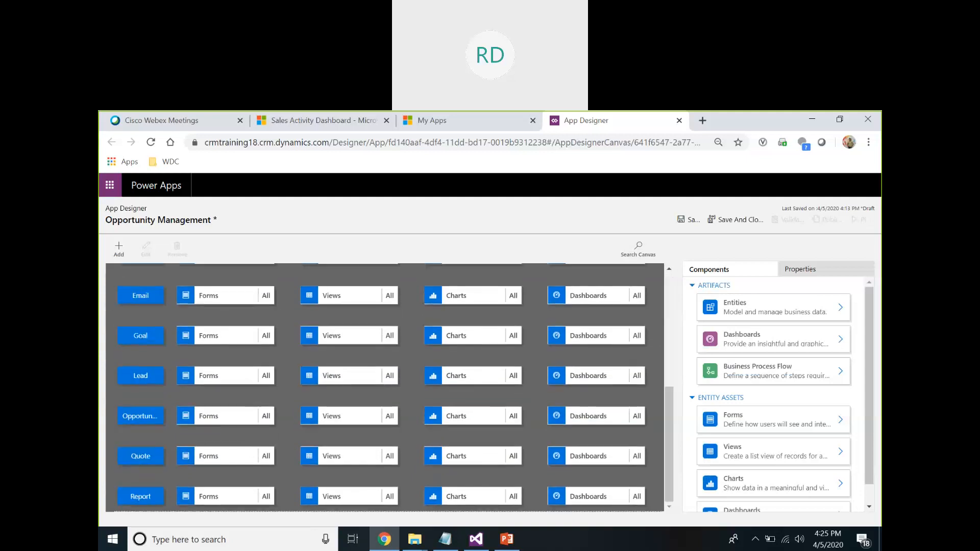
Save, validate and publish the Opportunity Management app, and try running it from the designer.
scroll(331, 416, up, 10)
click(334, 420)
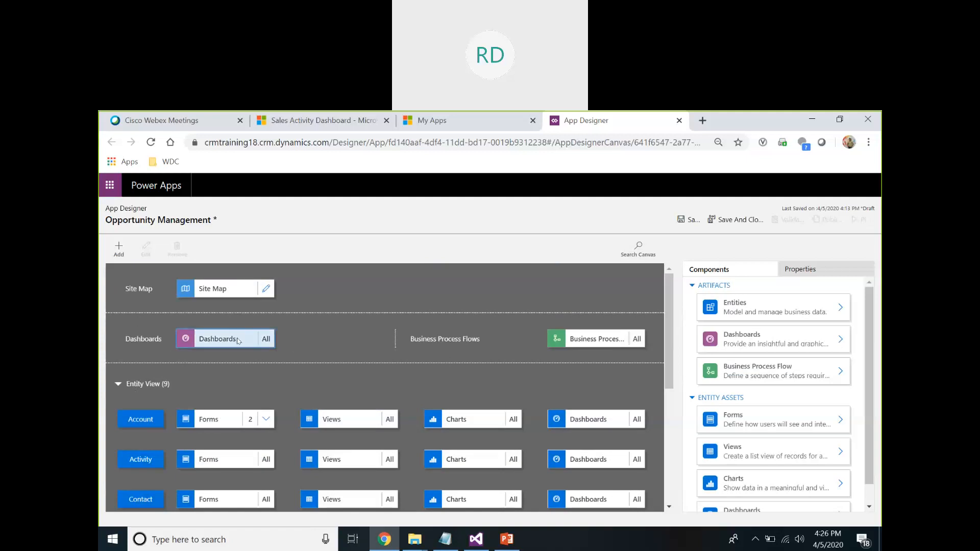
click(688, 221)
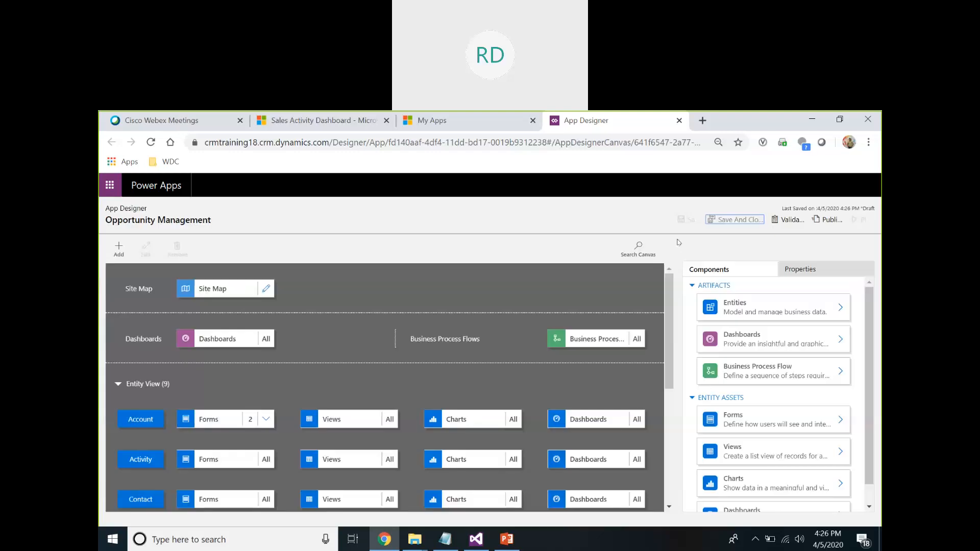
click(794, 222)
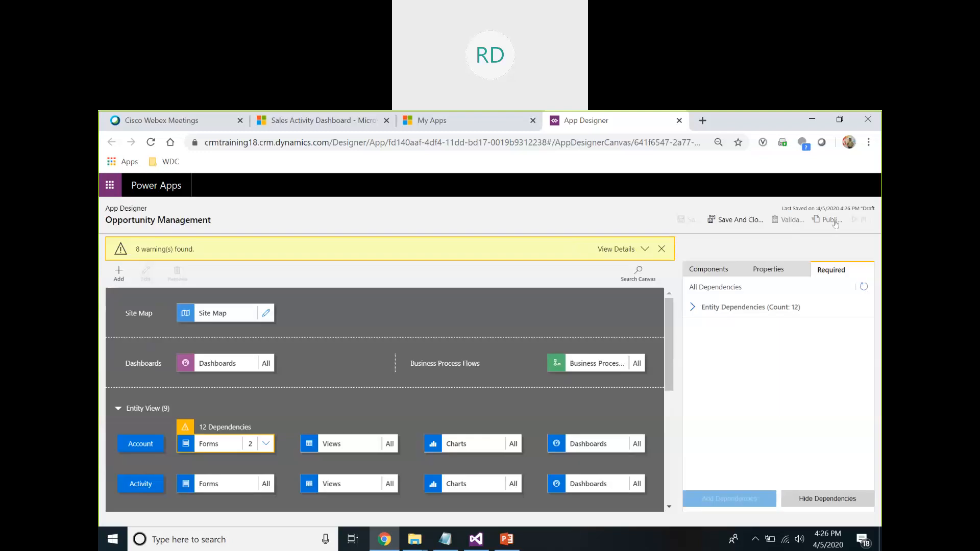
click(836, 224)
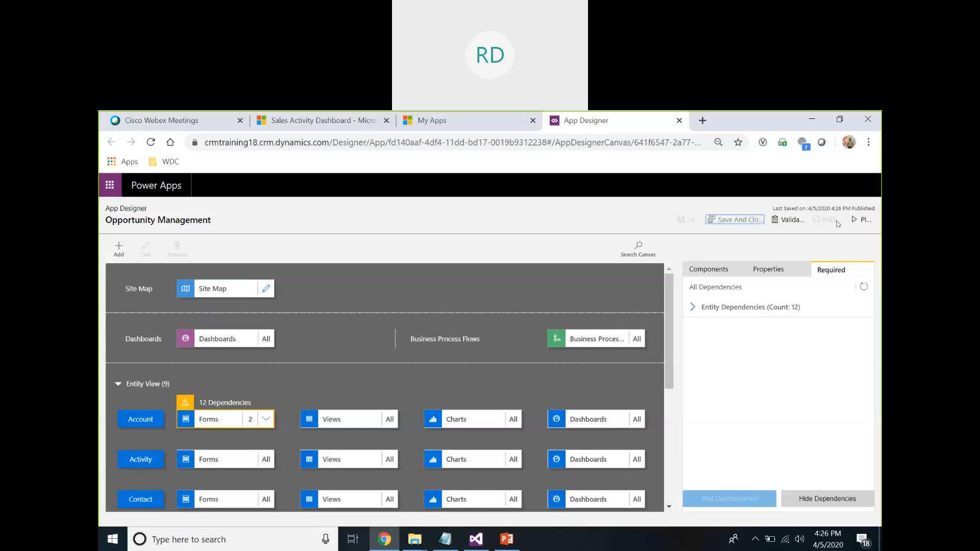
click(852, 223)
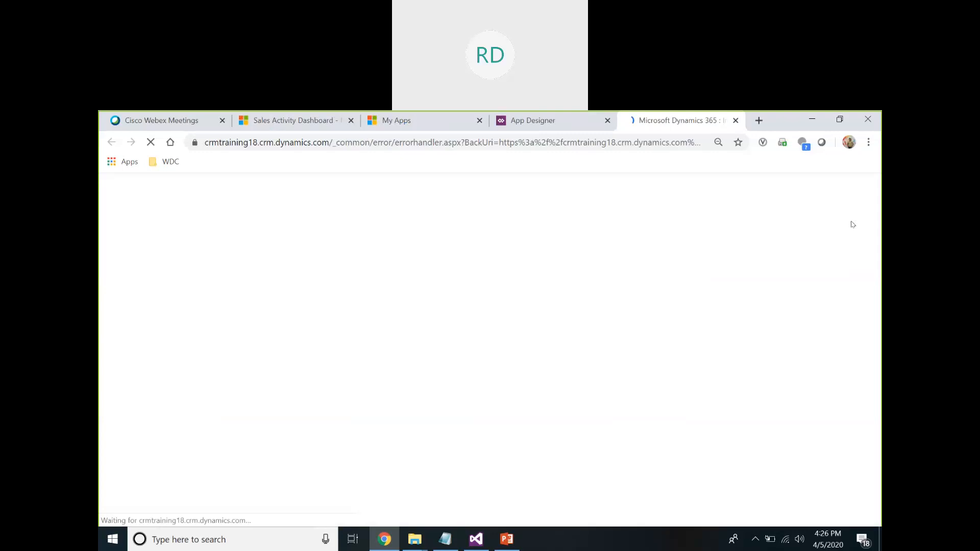
click(736, 120)
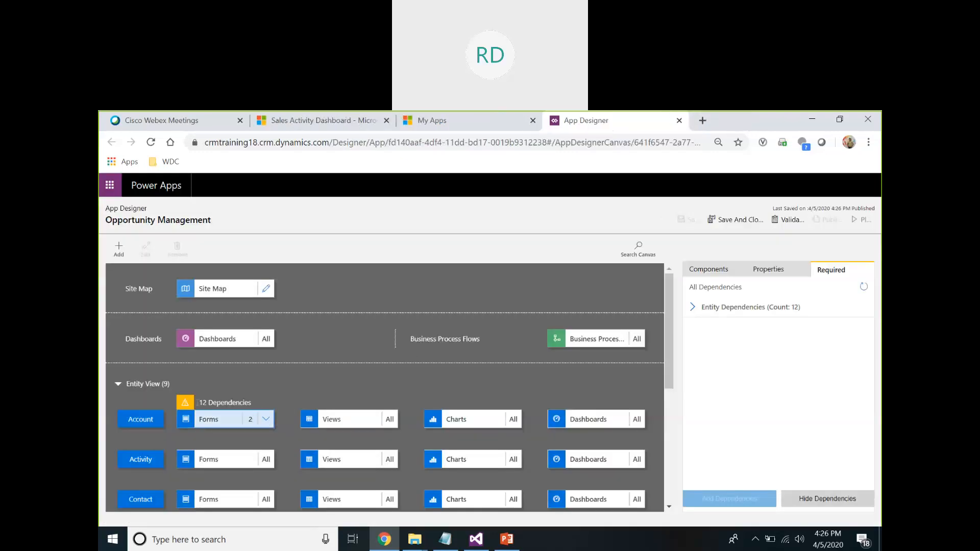
Include all of the Account entity's forms in the app, and save, validate and publish the app again.
click(186, 400)
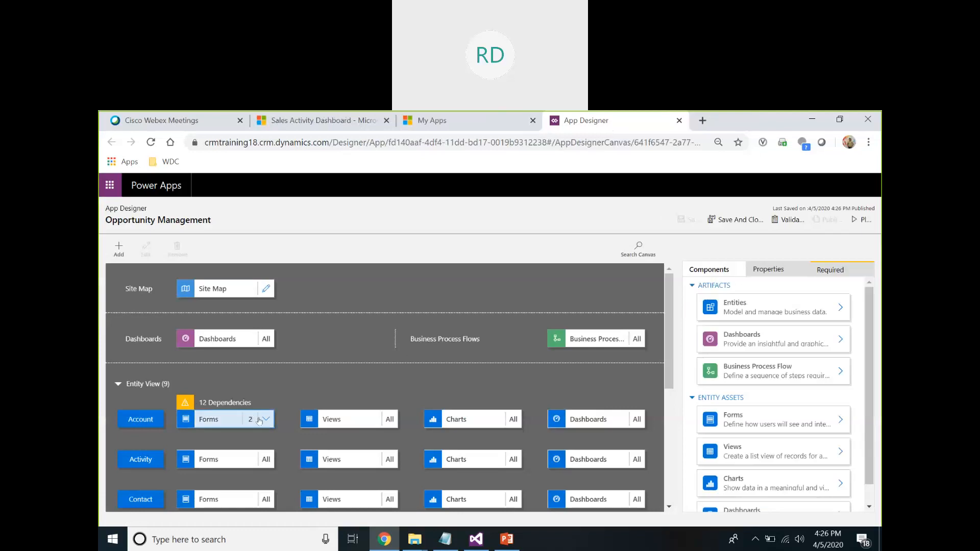
click(261, 420)
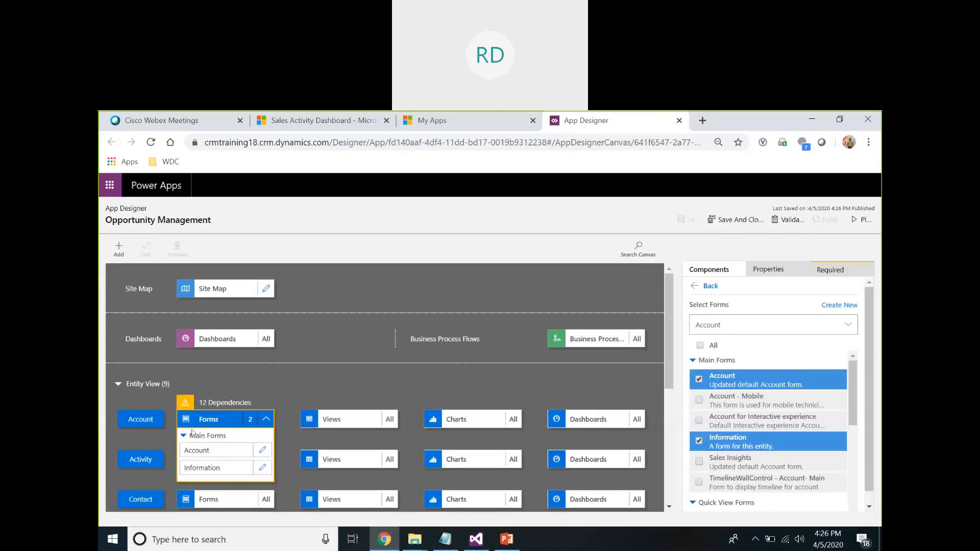
click(700, 346)
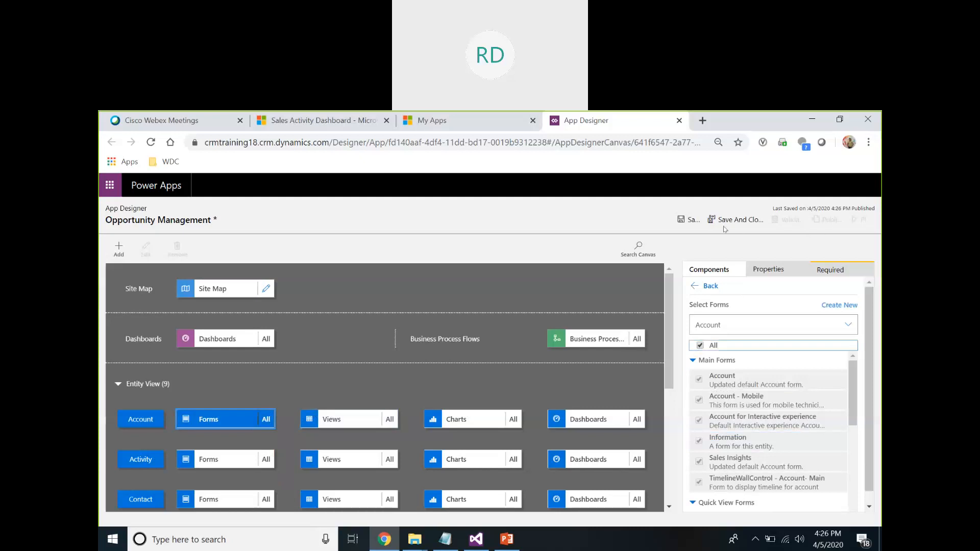
click(682, 220)
click(790, 220)
click(828, 219)
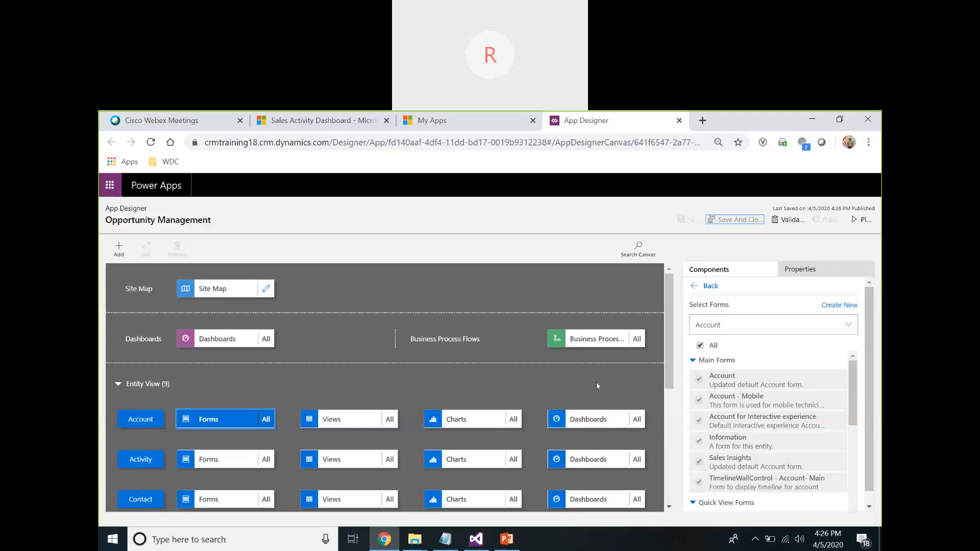
Reload the My Apps page and review the security roles that can access the Opportunity Management app.
click(430, 128)
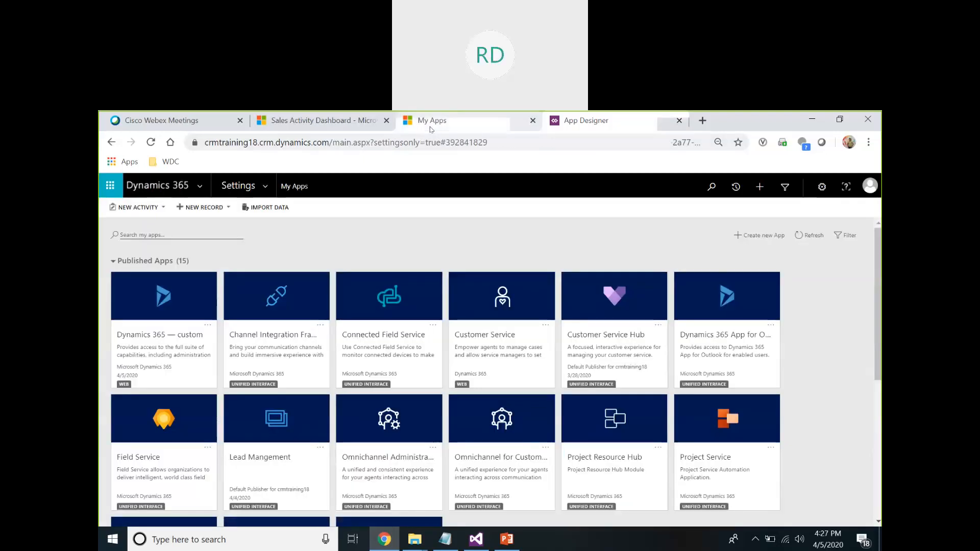
click(152, 143)
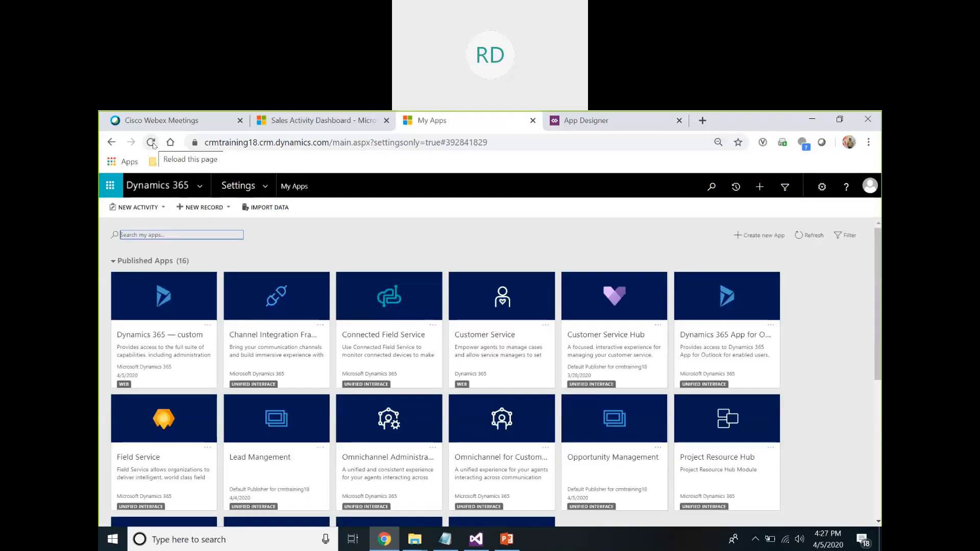
scroll(602, 427, down, 1)
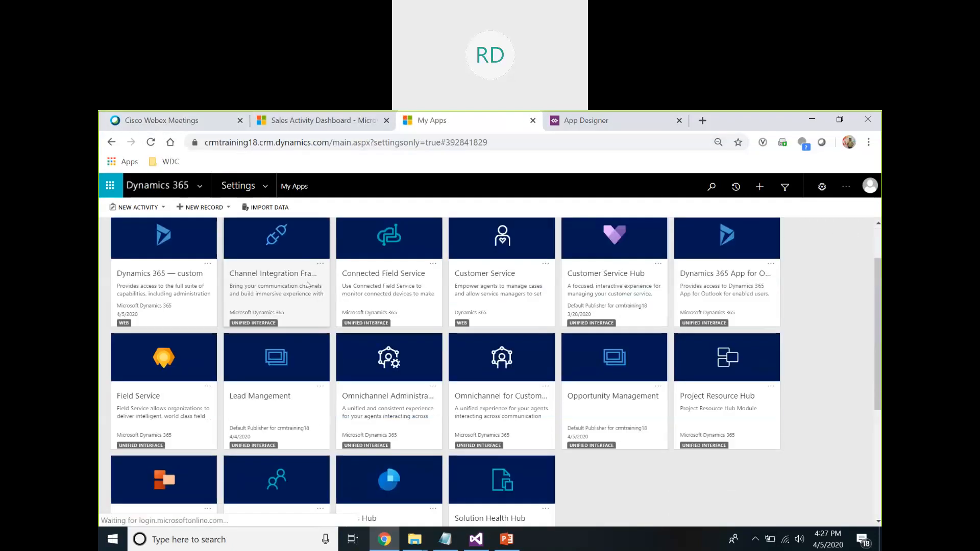
scroll(632, 448, up, 1)
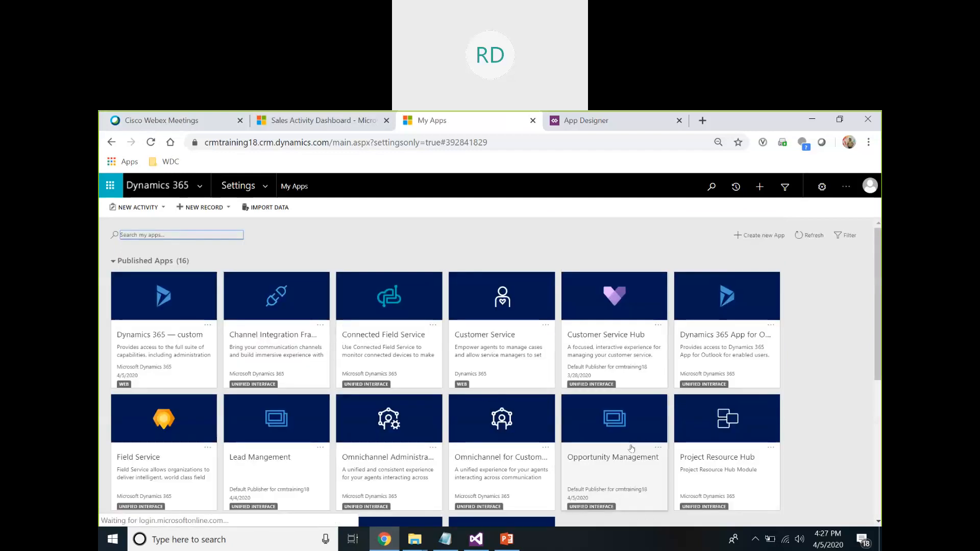
click(659, 448)
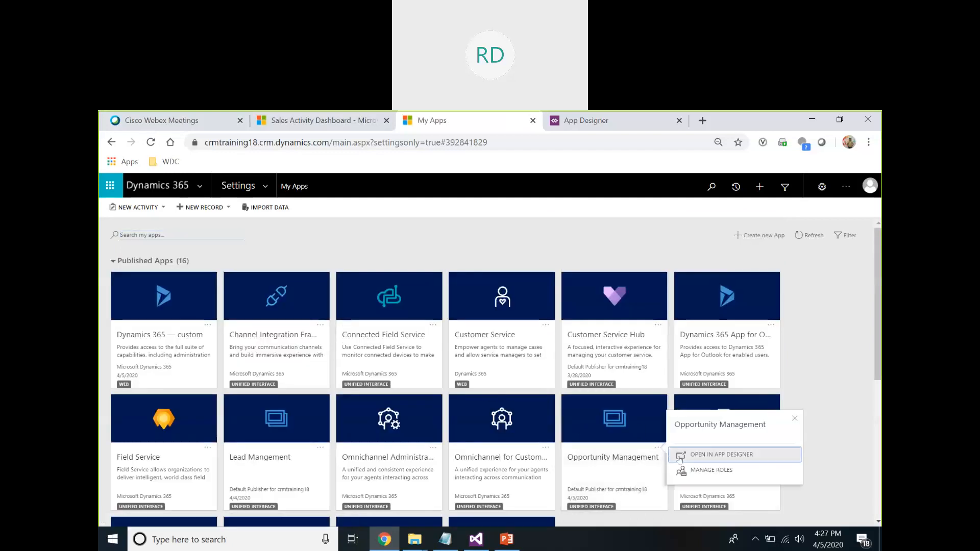
click(713, 470)
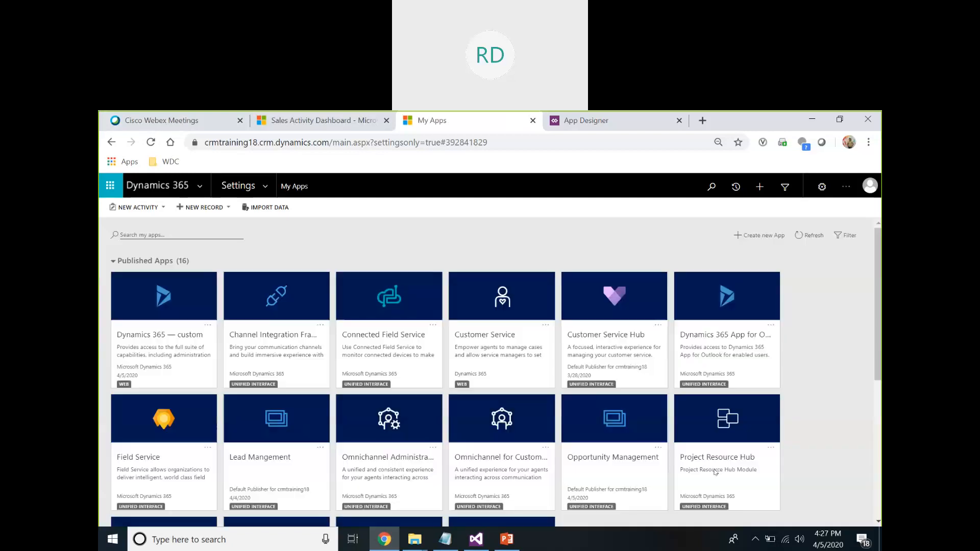
scroll(819, 386, down, 8)
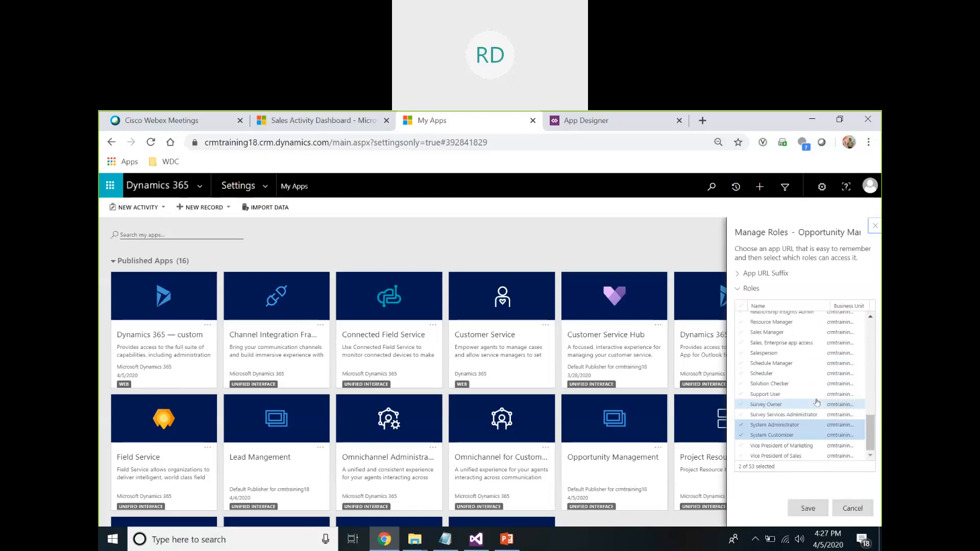
scroll(818, 401, up, 8)
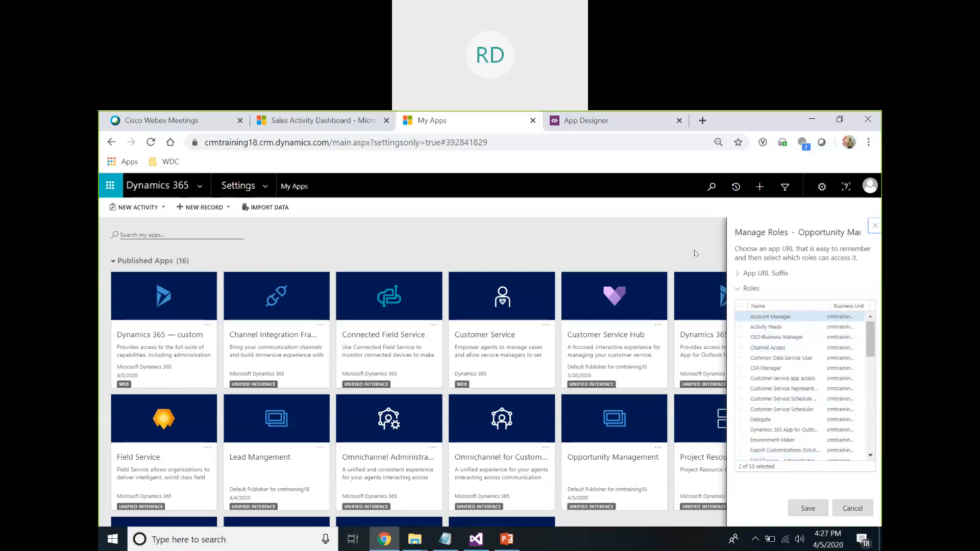
key(Escape)
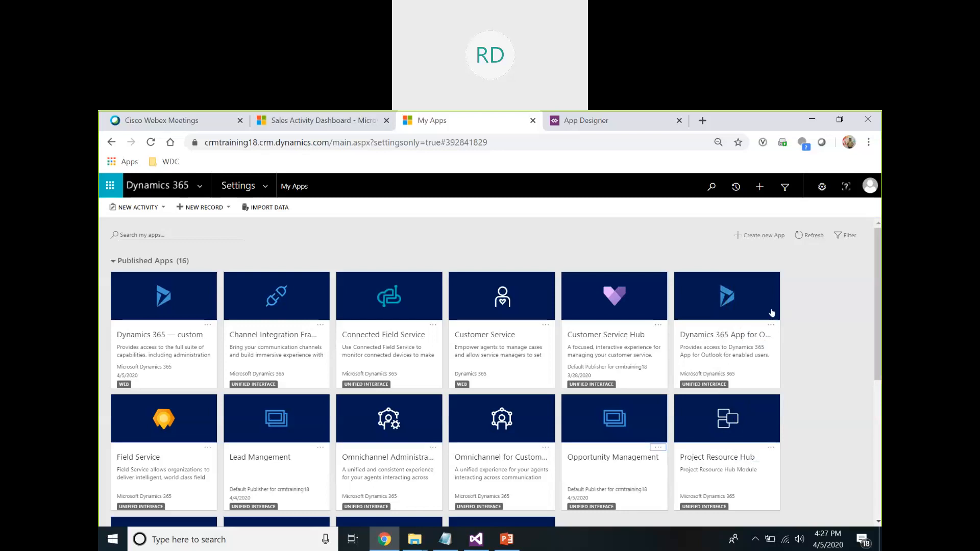
Try to open the Opportunity Management app from My Apps and again from the app designer.
click(619, 432)
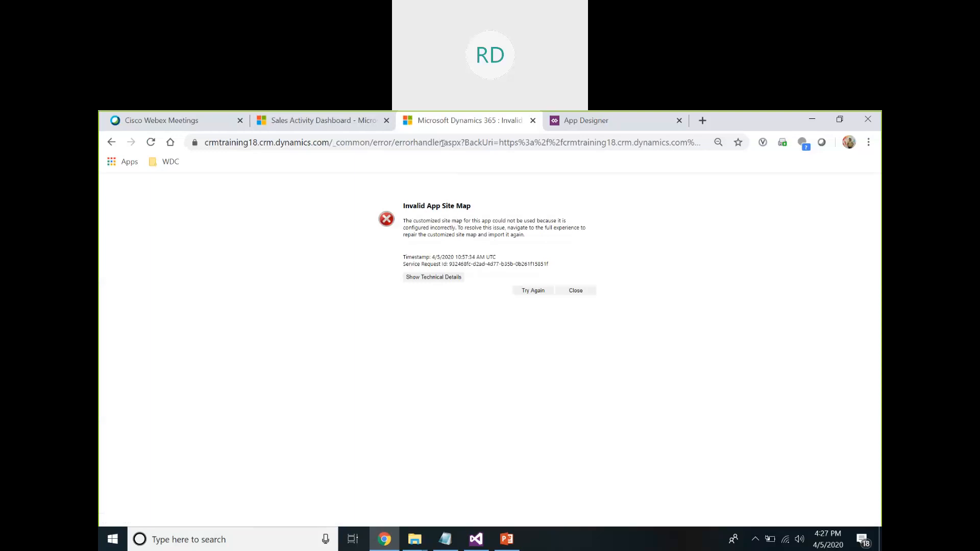
click(111, 145)
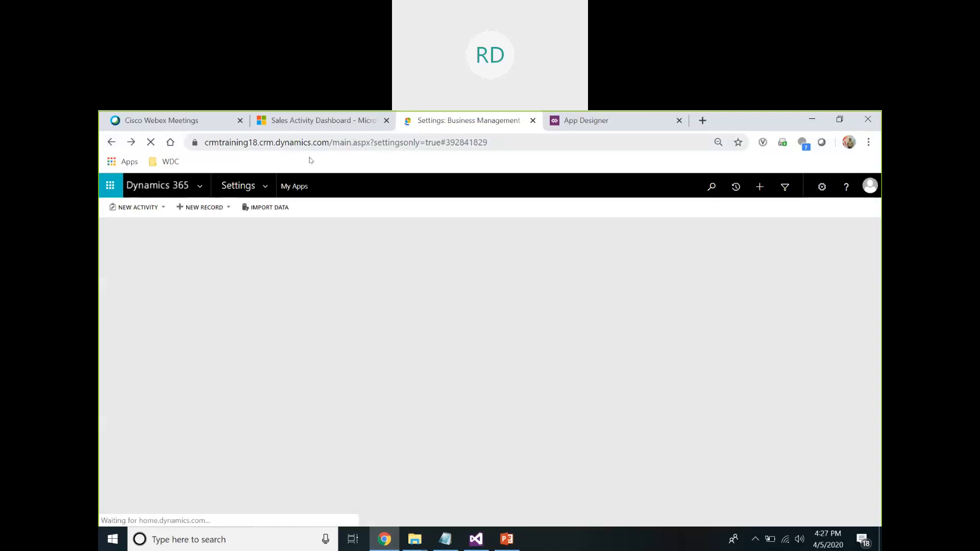
click(200, 186)
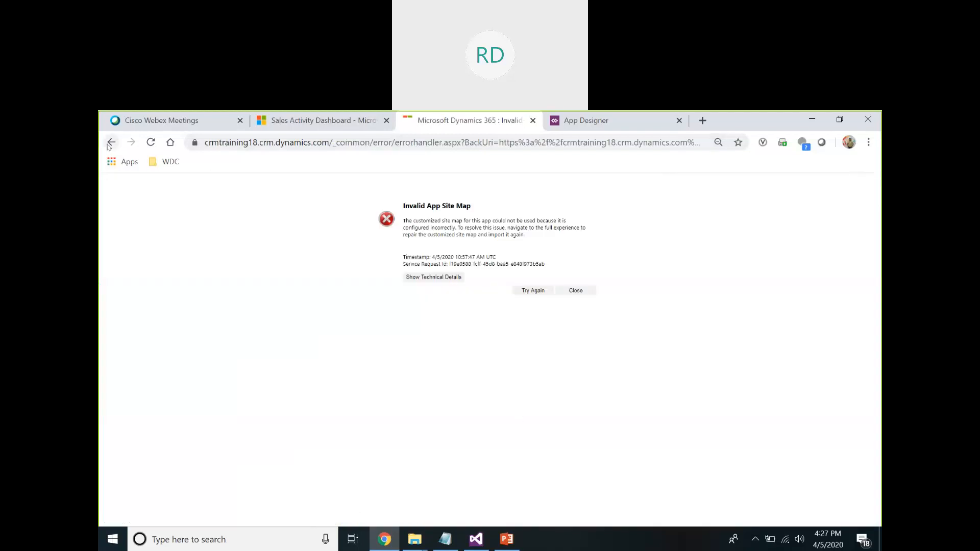
click(110, 143)
click(665, 119)
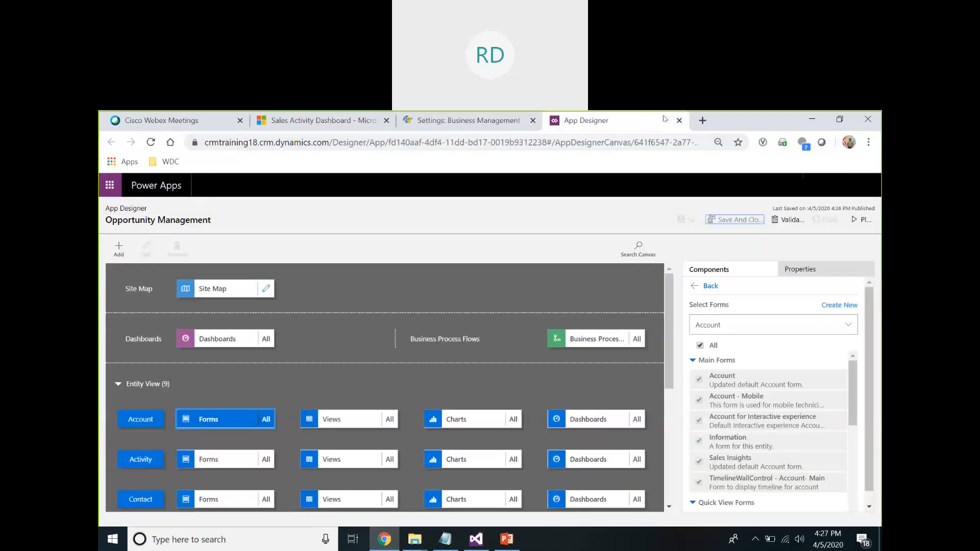
scroll(627, 276, down, 2)
scroll(627, 275, up, 2)
click(854, 220)
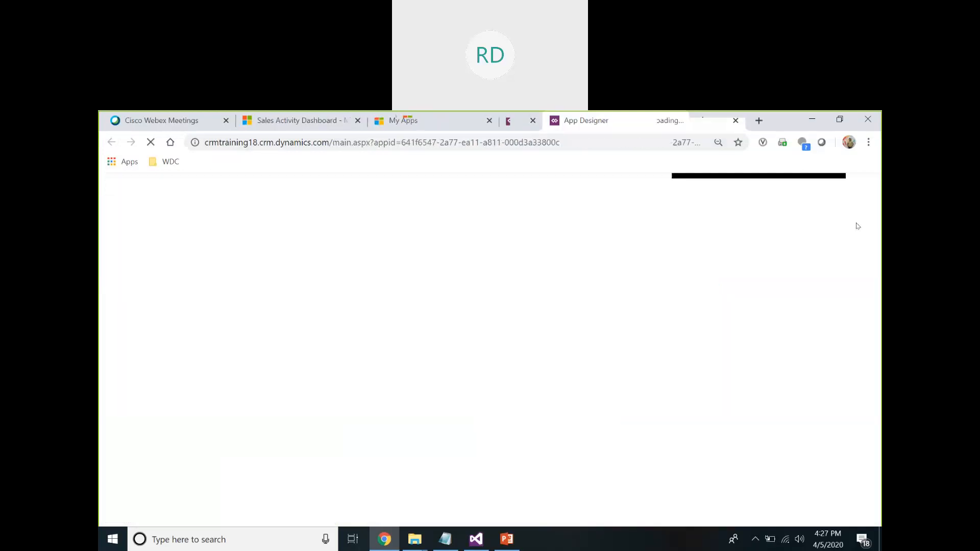
click(736, 121)
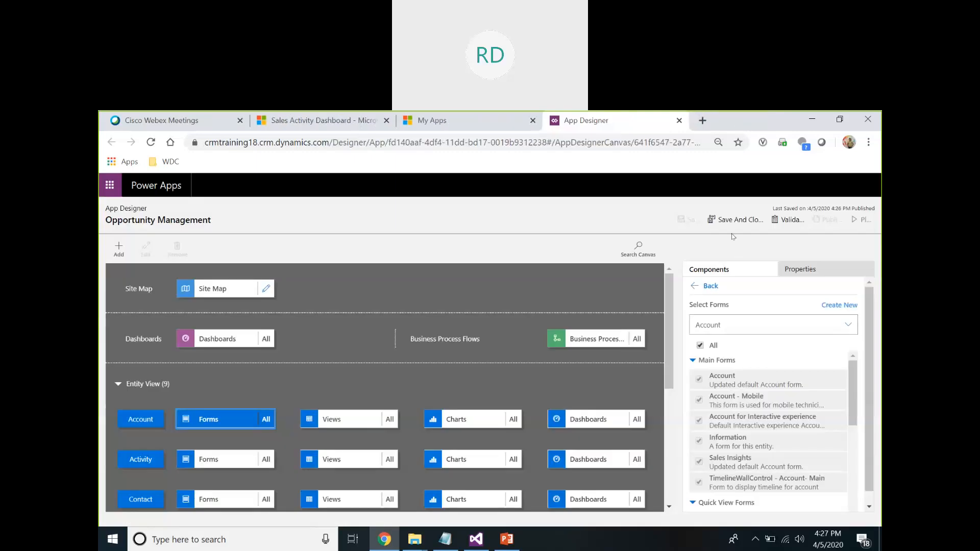
Validate the Opportunity Management app, read the details of its warnings and look through its entity list.
click(786, 222)
click(638, 250)
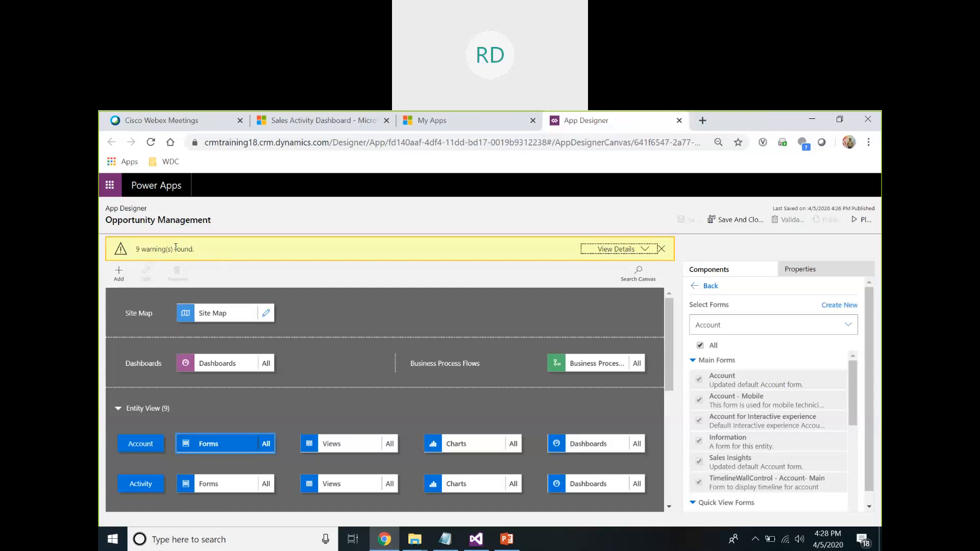
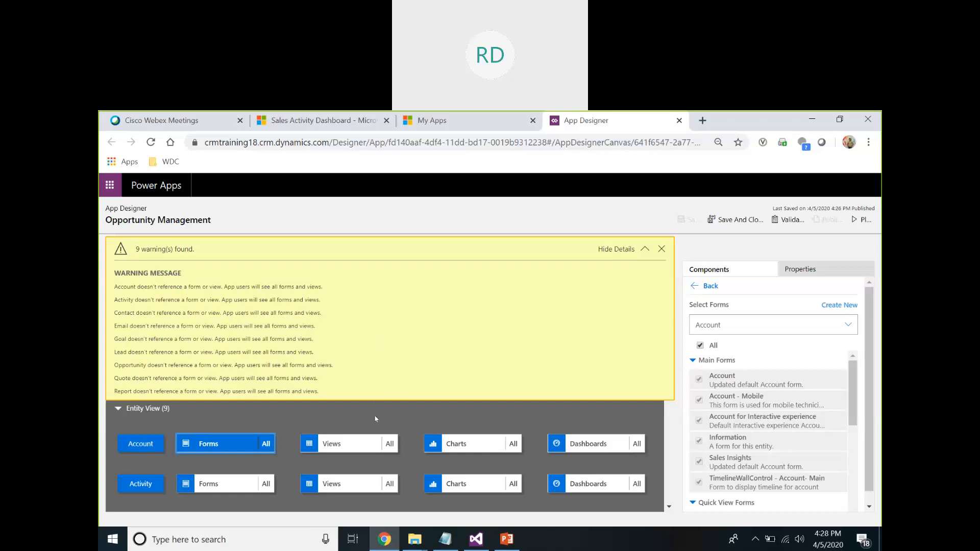
click(396, 392)
click(662, 249)
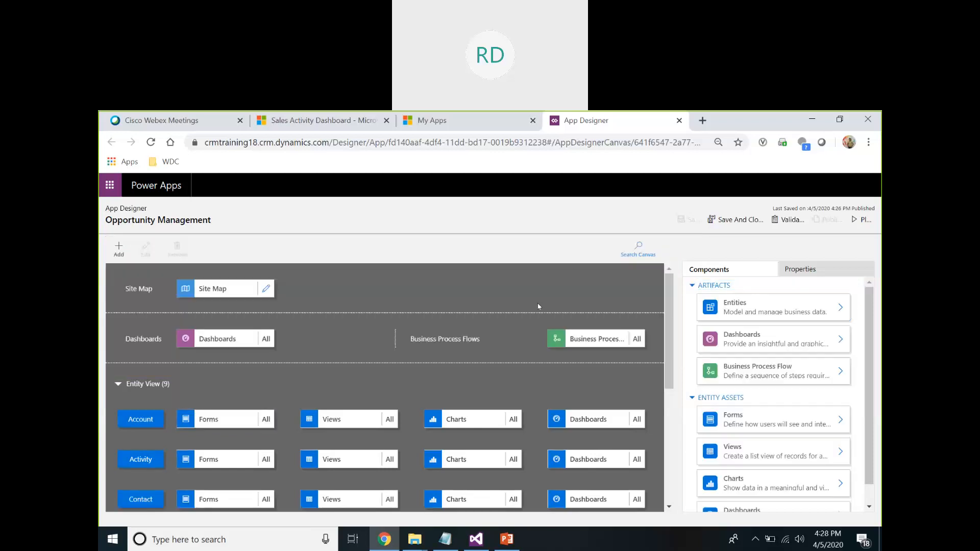
scroll(523, 345, down, 5)
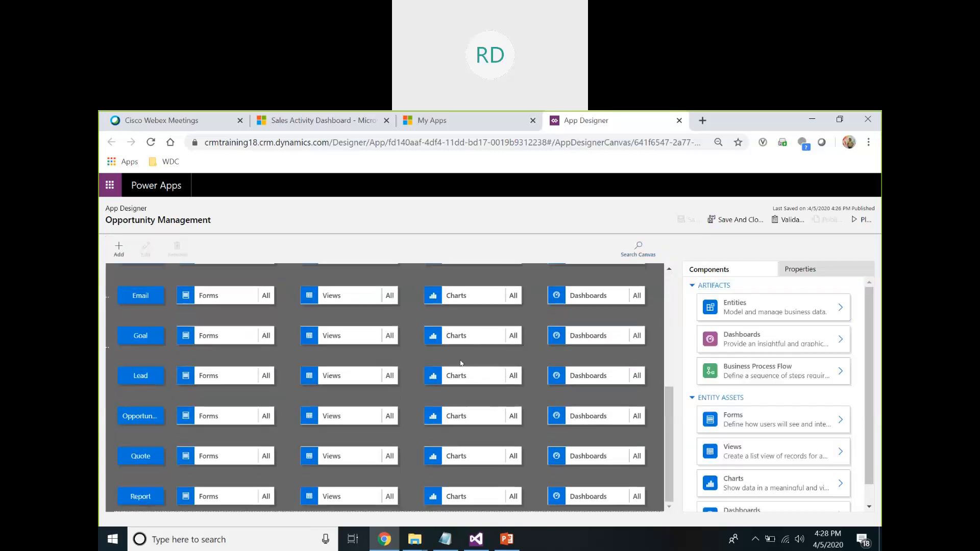
scroll(439, 380, up, 5)
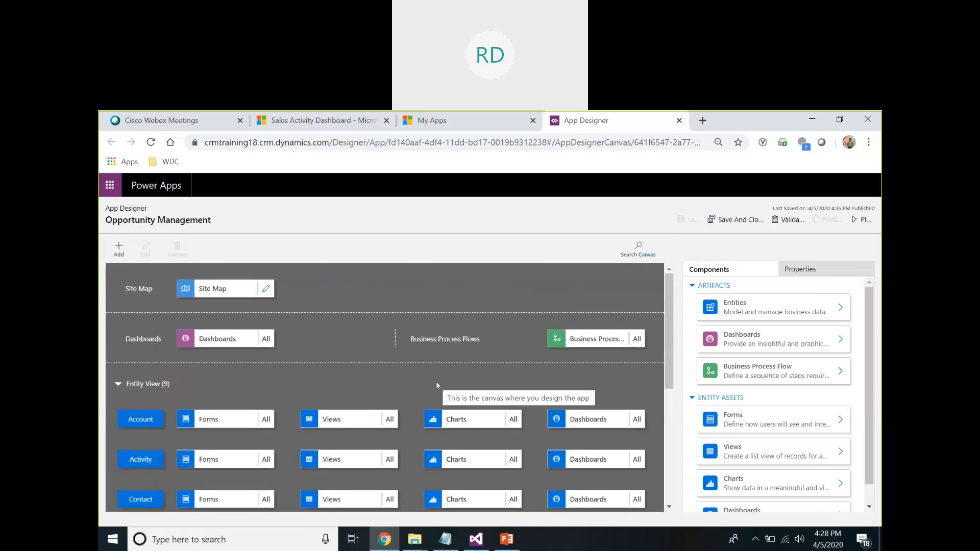
Save and close the app, reopen Opportunity Management in the App Designer from My Apps and validate it.
click(737, 219)
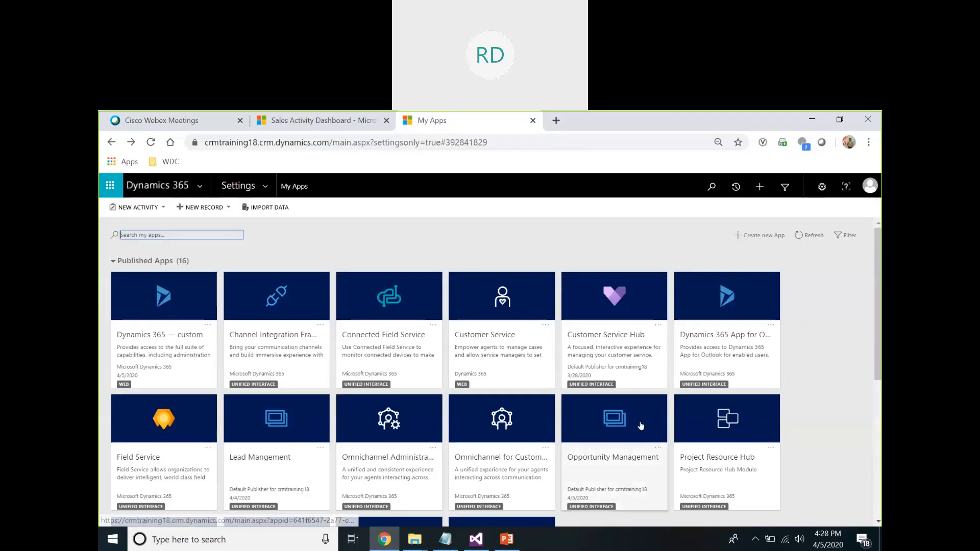
click(658, 447)
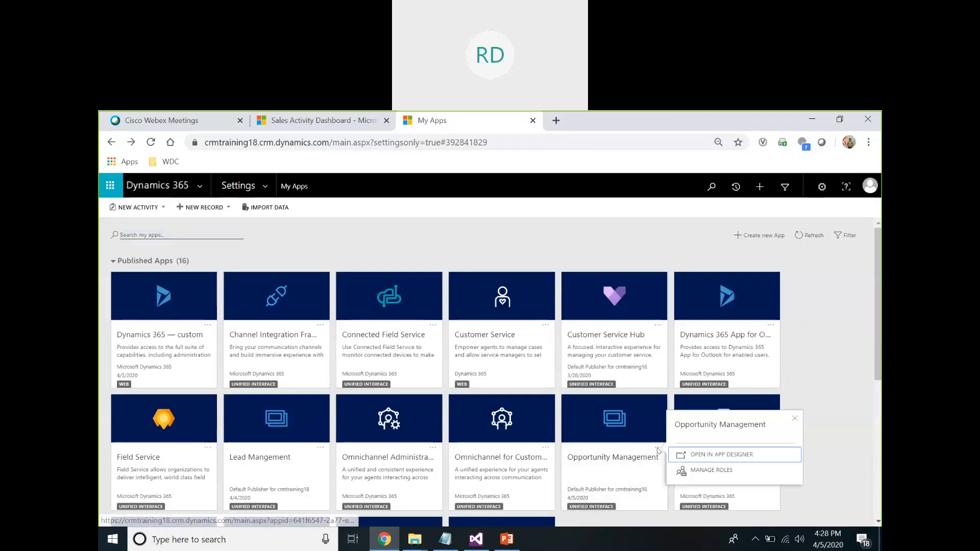
click(704, 456)
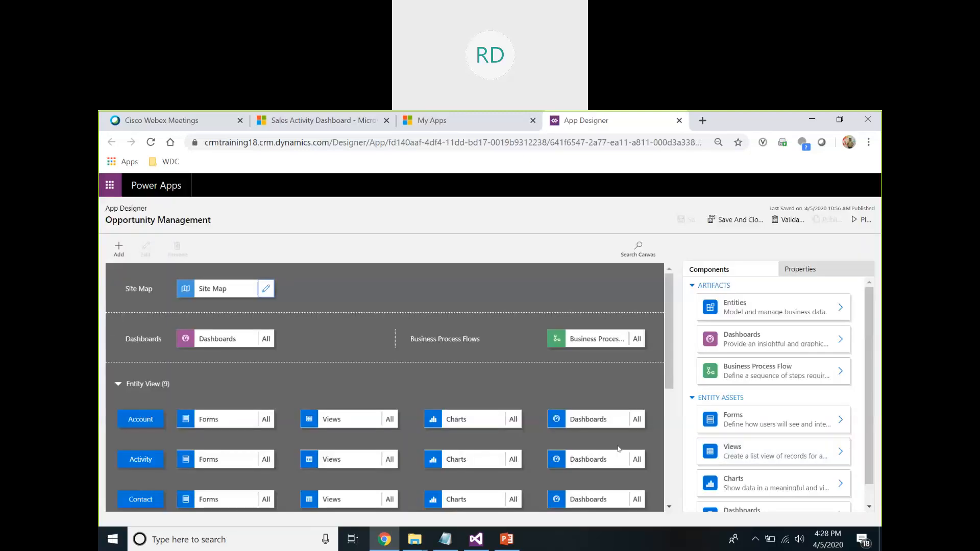
click(787, 224)
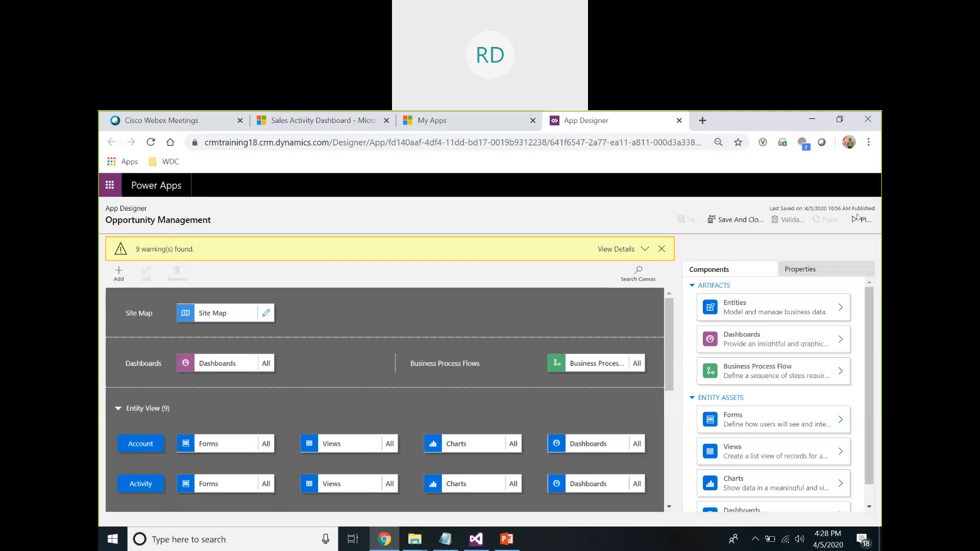
click(791, 224)
Open the app's site map for editing and delete the My Work, Sales and Reports areas.
click(266, 313)
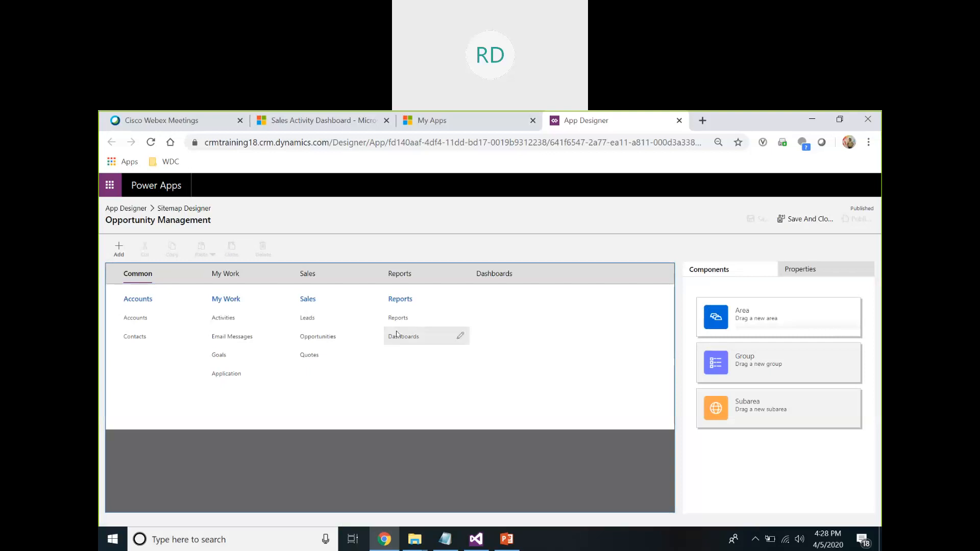
click(234, 279)
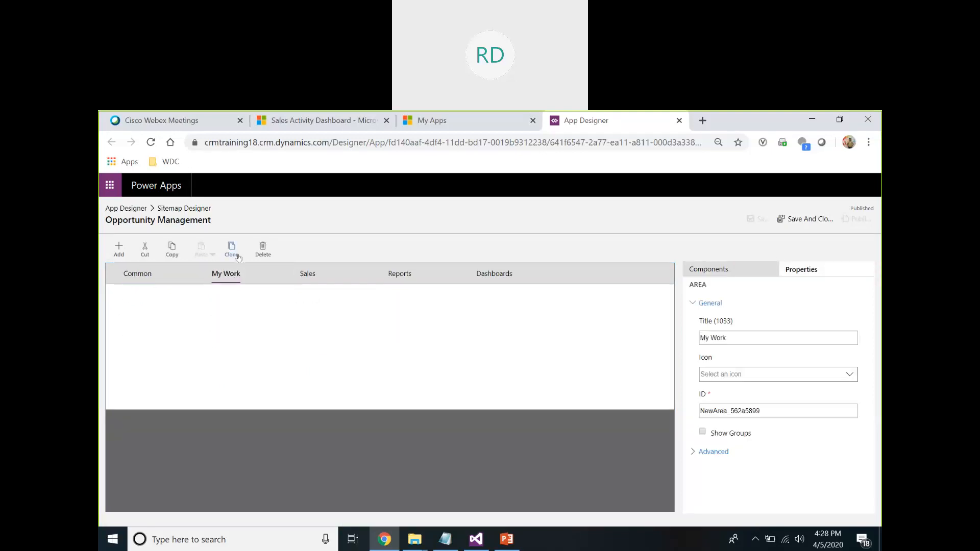
click(263, 250)
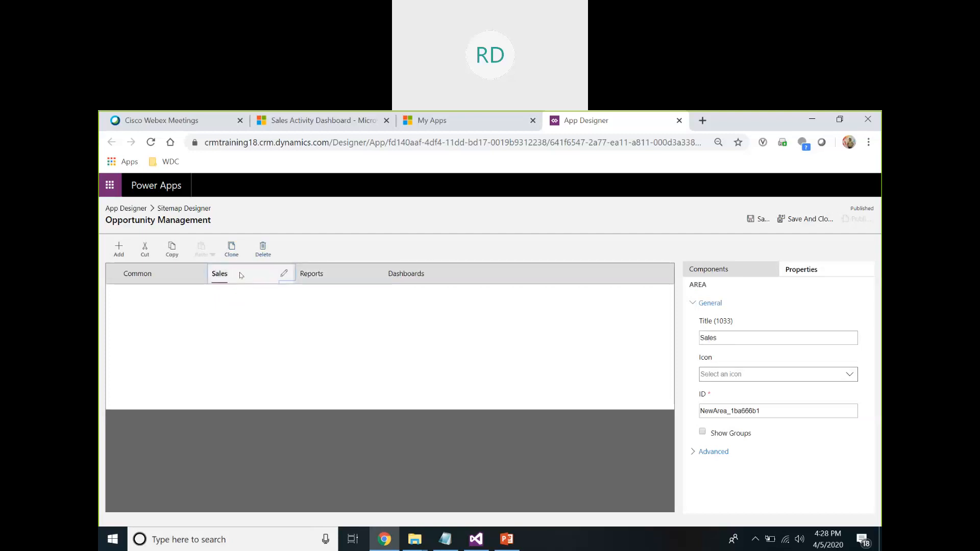
click(263, 250)
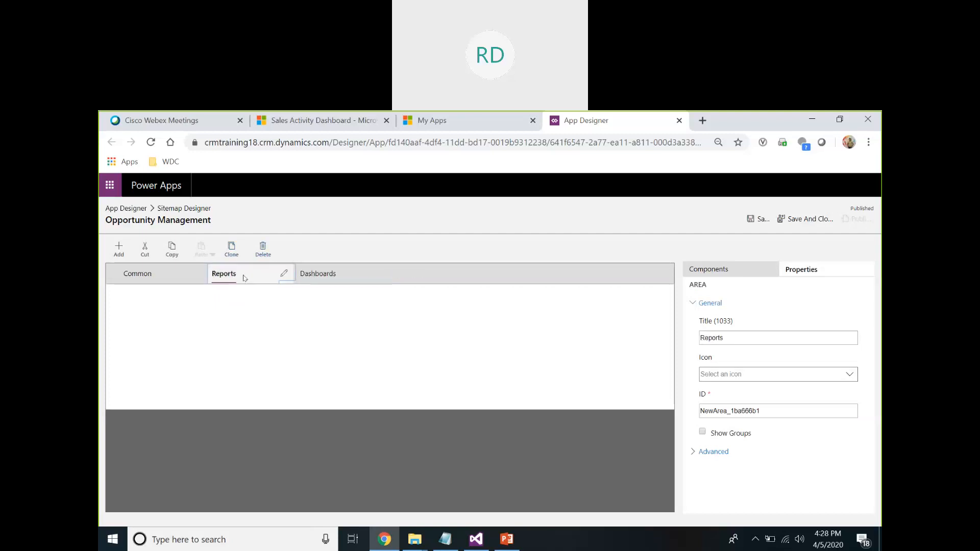
click(263, 250)
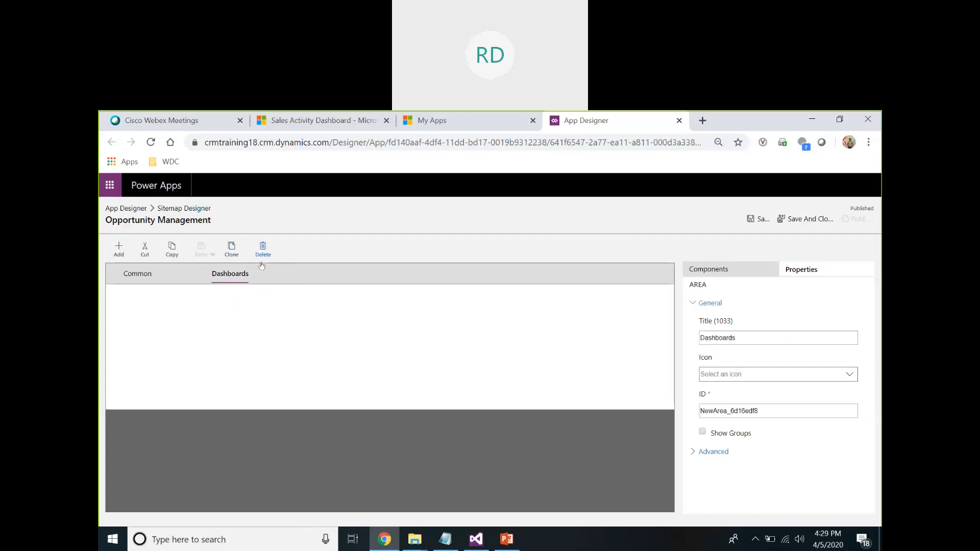
Delete the Dashboards area from the site map, then save and publish the site map.
click(263, 250)
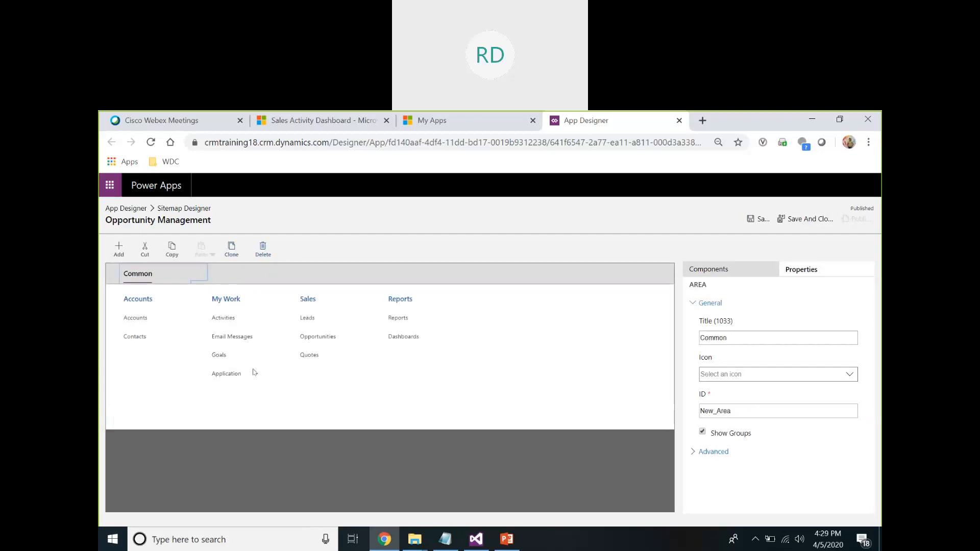
click(758, 219)
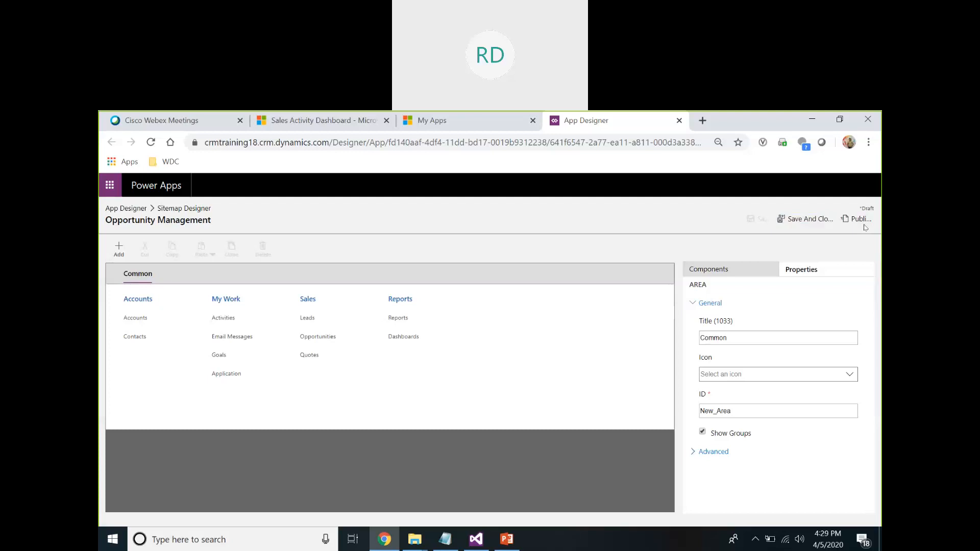
click(860, 219)
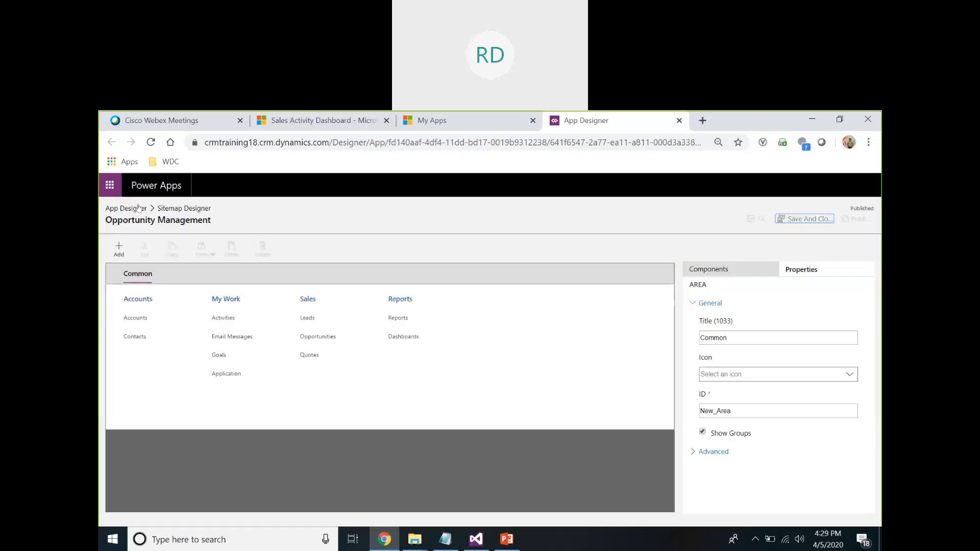
Validate and play the Opportunity Management app from the App Designer, and expand the technical details of the error page.
click(138, 207)
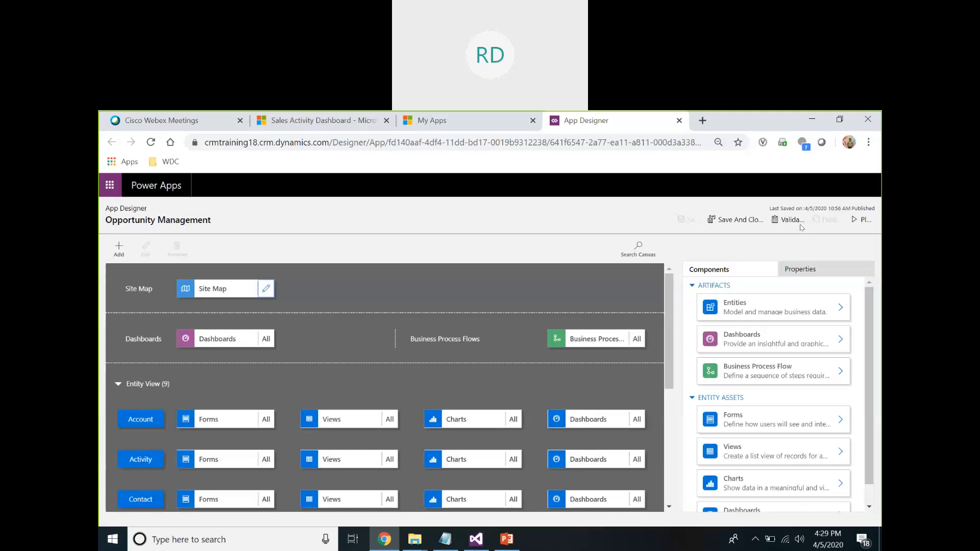
click(797, 220)
click(865, 221)
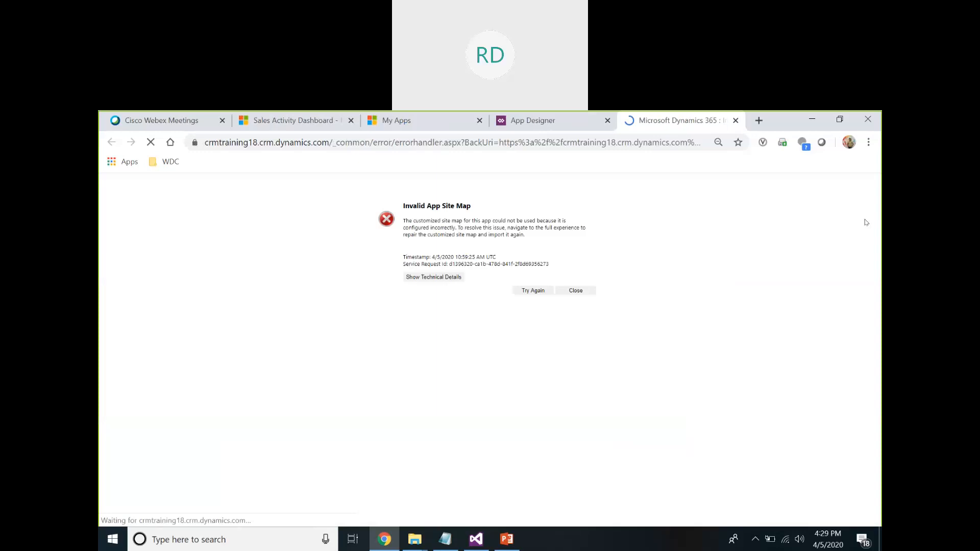
click(431, 278)
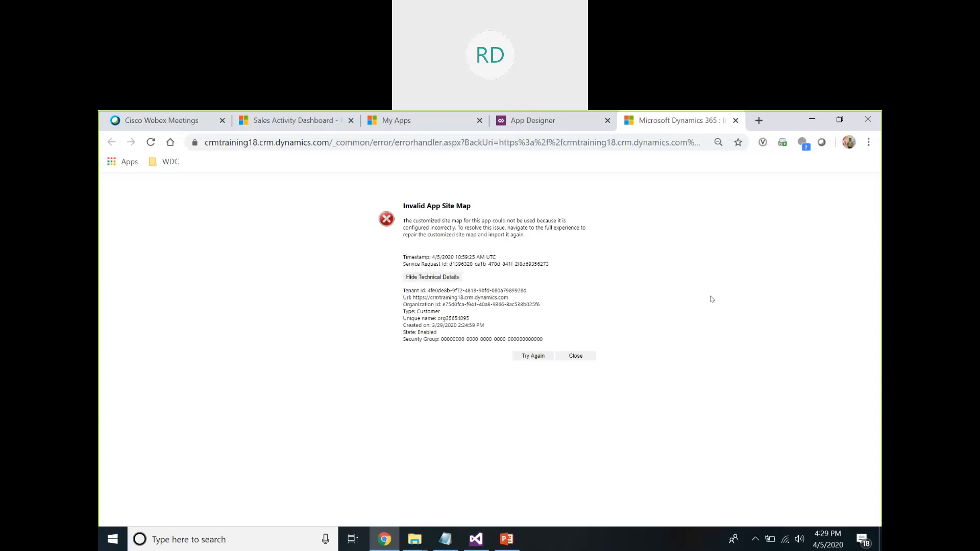
click(736, 120)
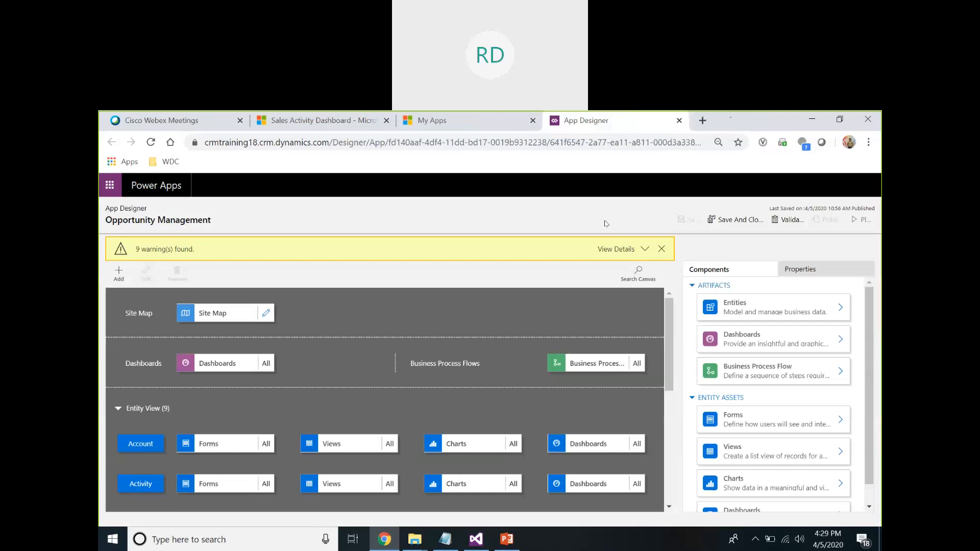
Delete the Accounts group from the site map's Common area, then save and publish the site map.
click(269, 313)
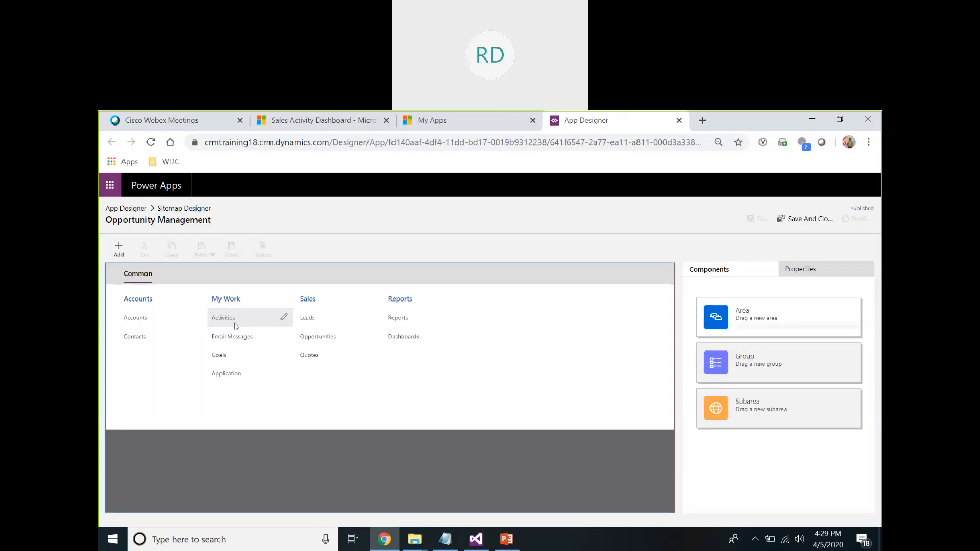
click(151, 302)
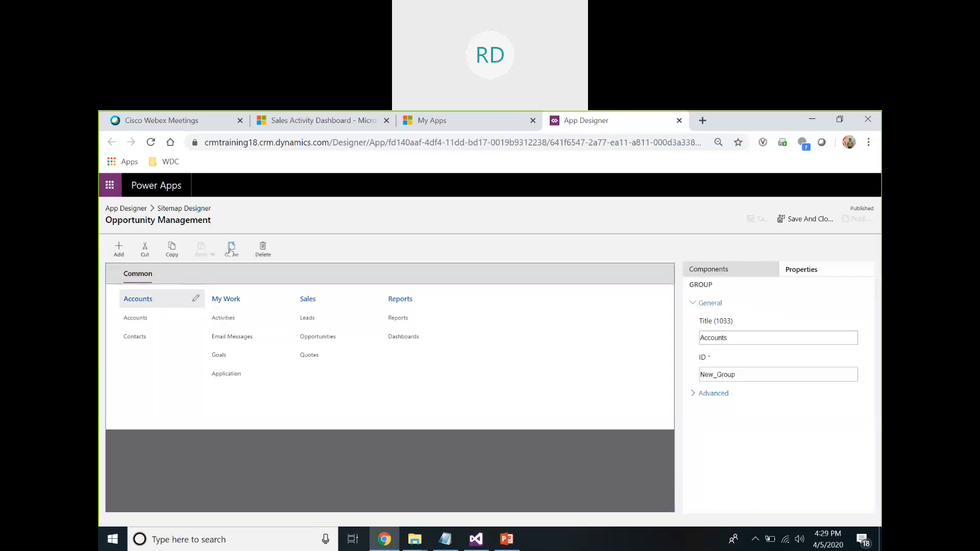
click(263, 248)
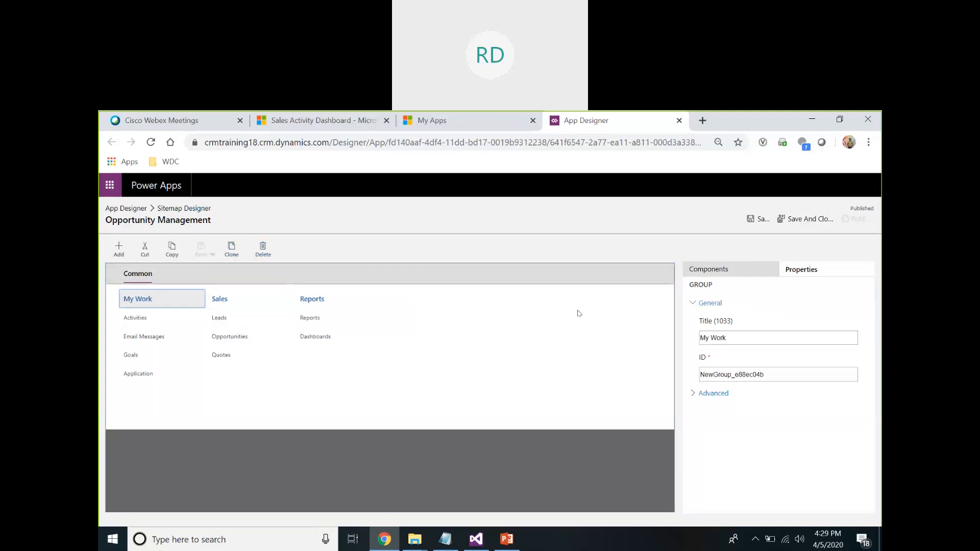
click(751, 220)
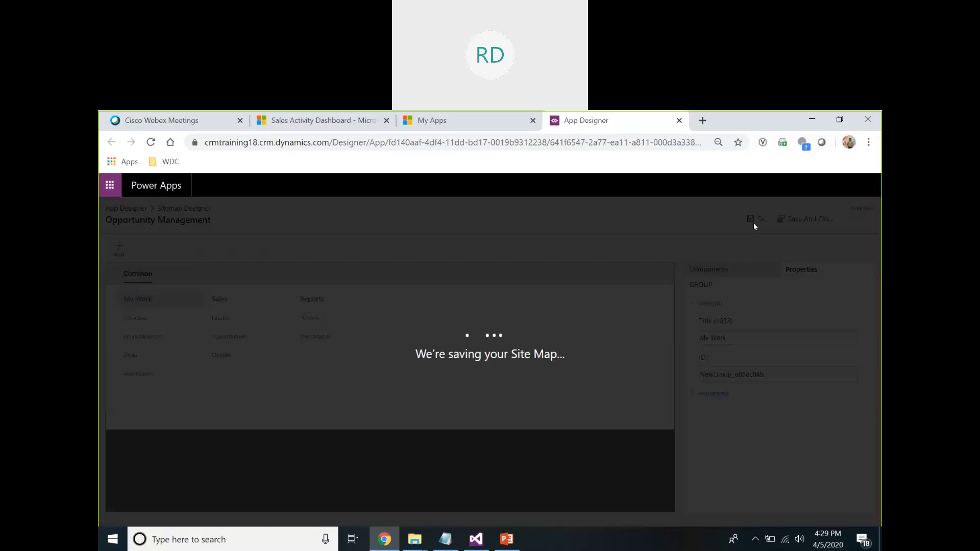
click(861, 220)
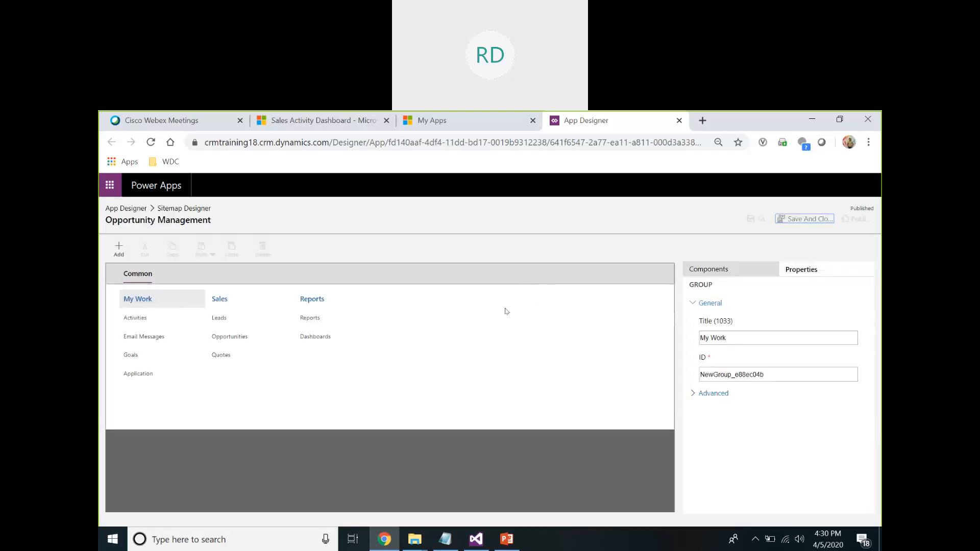
Return to the App Designer and validate the app, dismissing the validation notice.
click(126, 209)
scroll(223, 361, down, 5)
scroll(223, 360, up, 5)
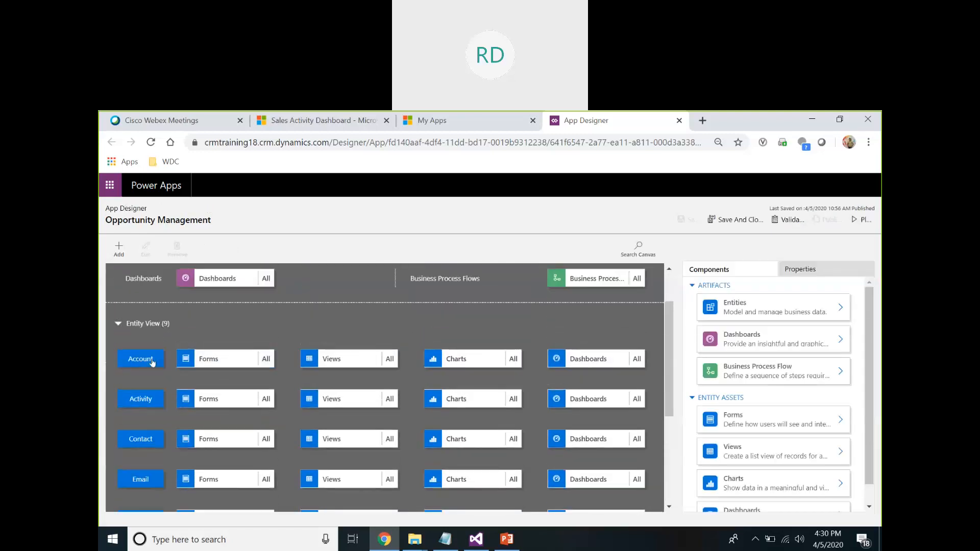
scroll(152, 362, up, 2)
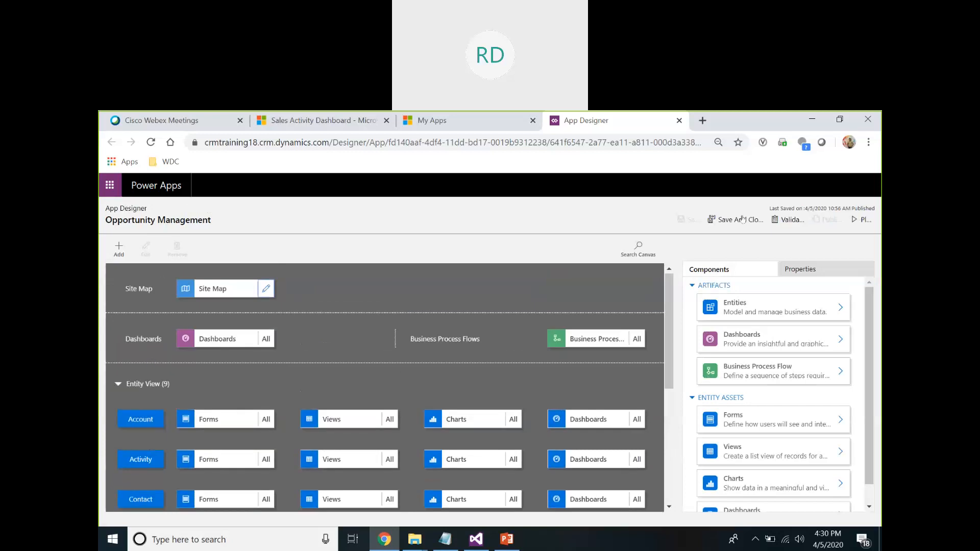
click(780, 220)
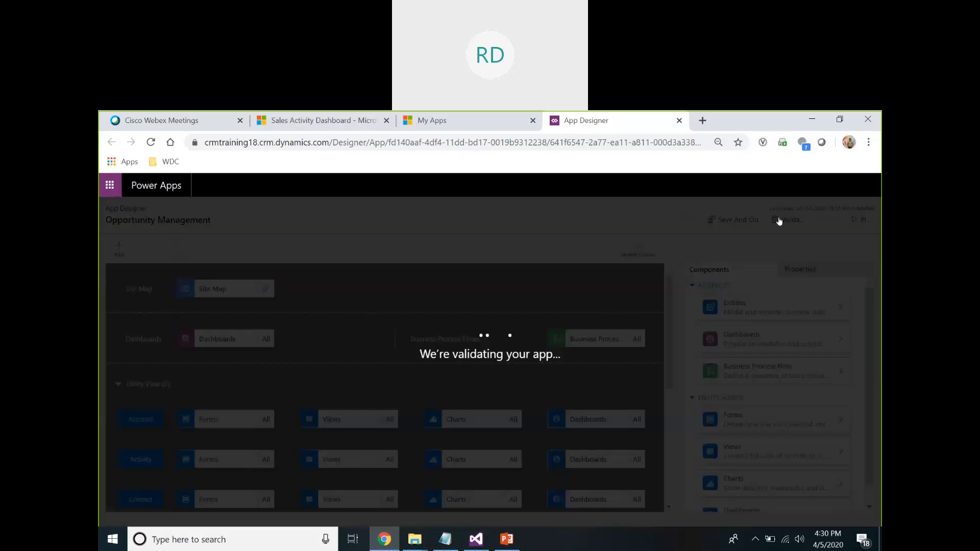
click(663, 249)
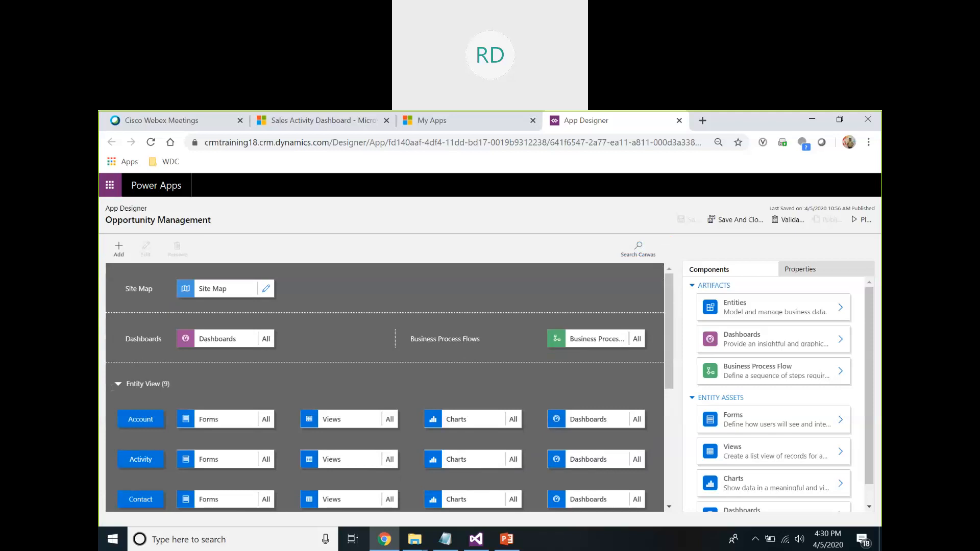
Try to remove the Account, Activity and Contact entities from the app's entity view.
click(148, 420)
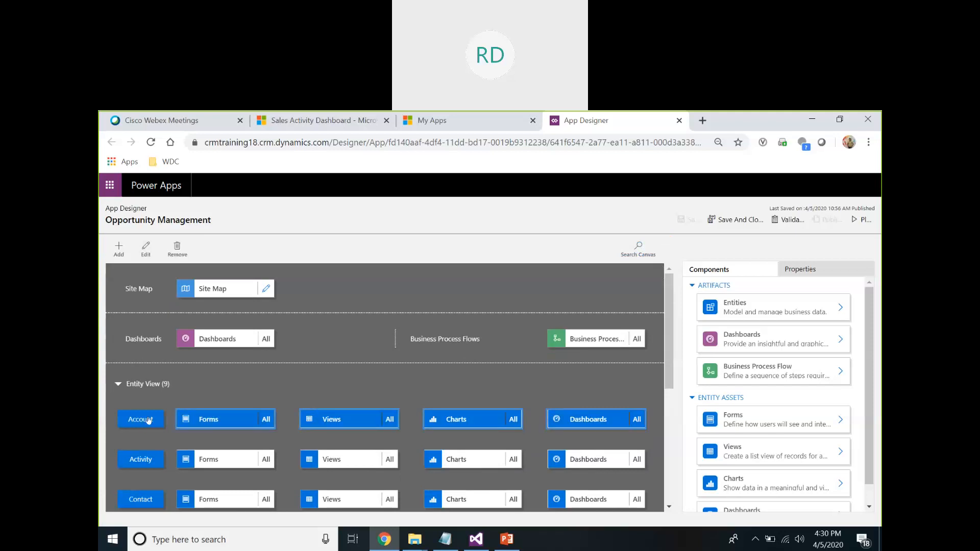
right_click(150, 419)
key(Escape)
key(Delete)
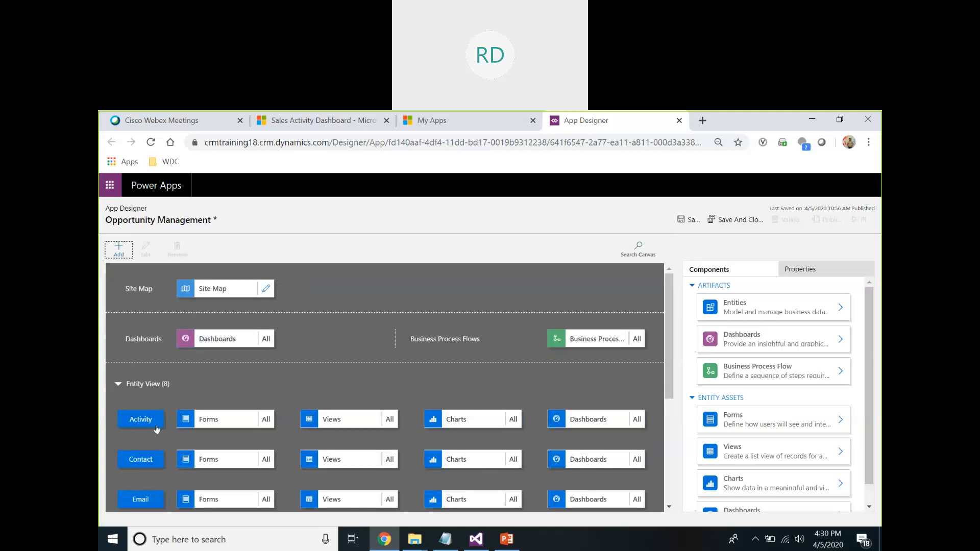
click(154, 423)
click(177, 258)
click(145, 419)
click(183, 253)
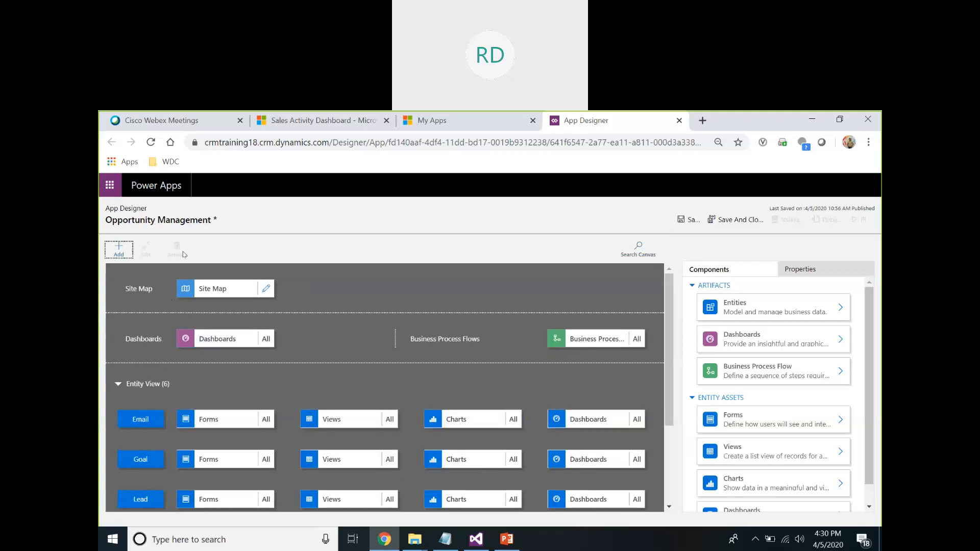
click(149, 416)
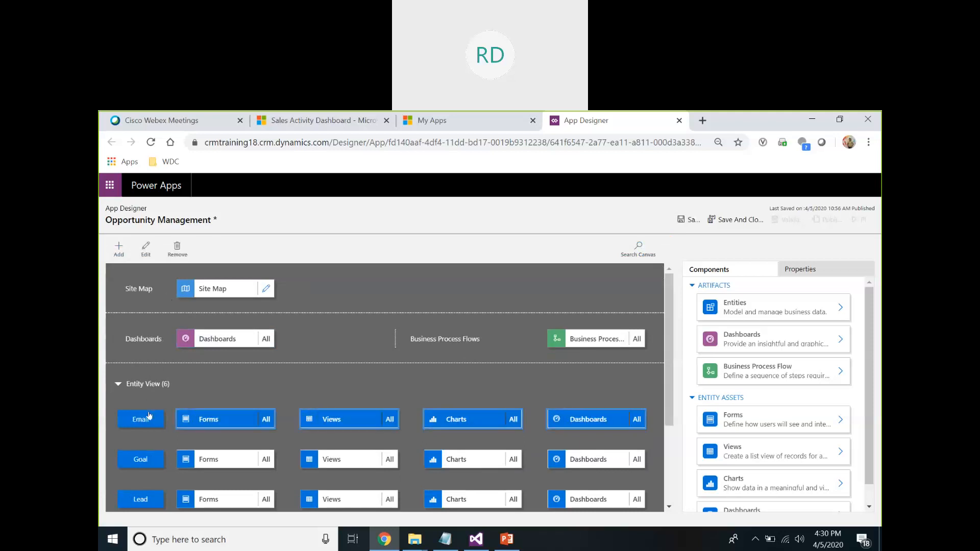
Reopen the site map, discarding the unsaved app changes, and delete the Email Messages, Goals, Application and Quotes subareas.
click(262, 289)
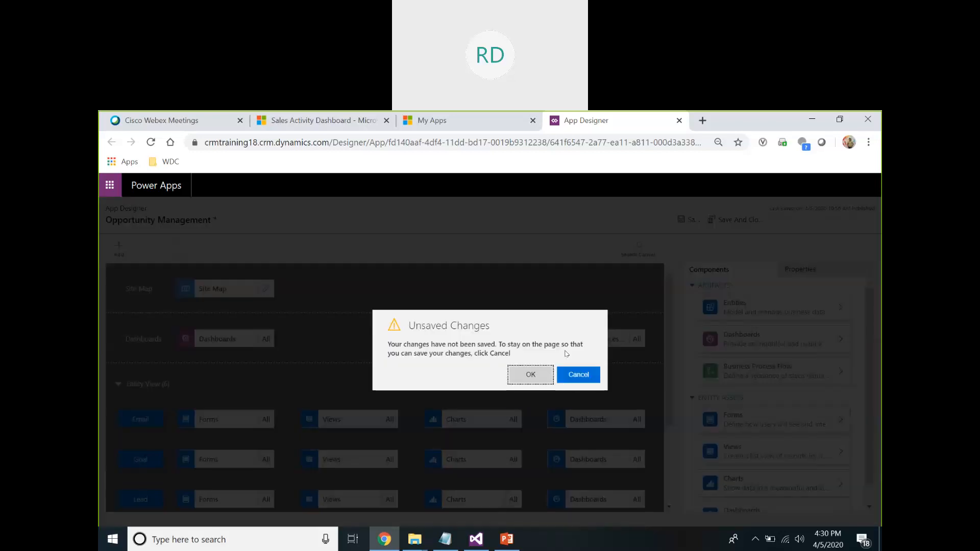
key(Return)
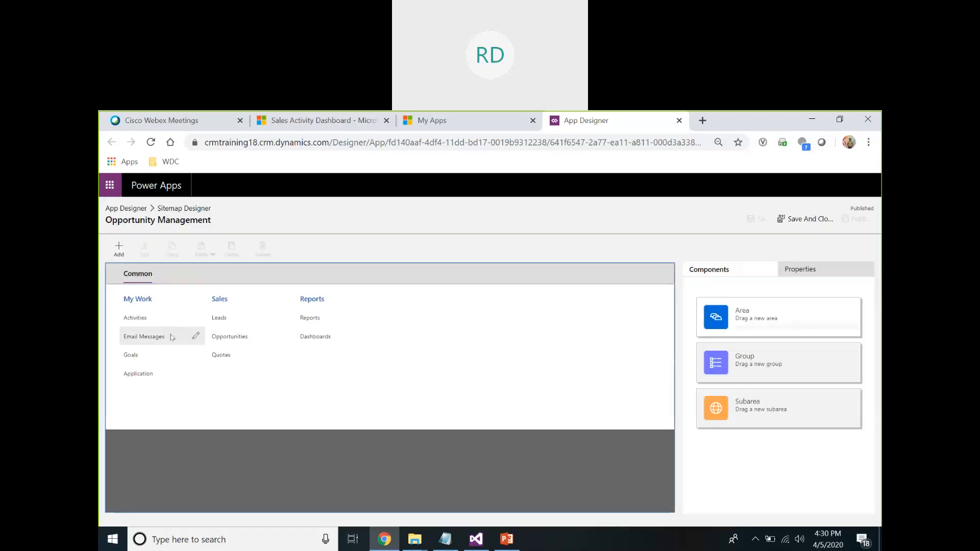
click(160, 337)
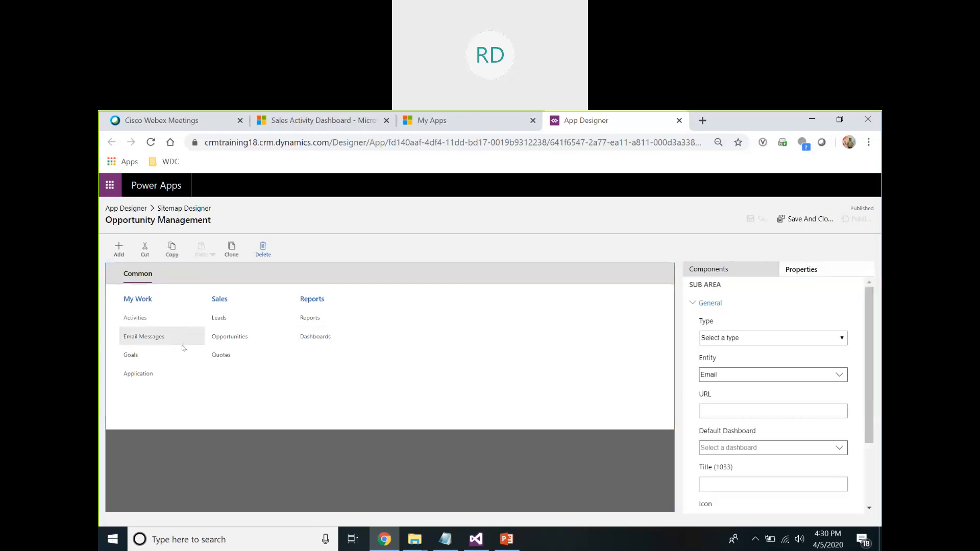
click(155, 343)
click(263, 249)
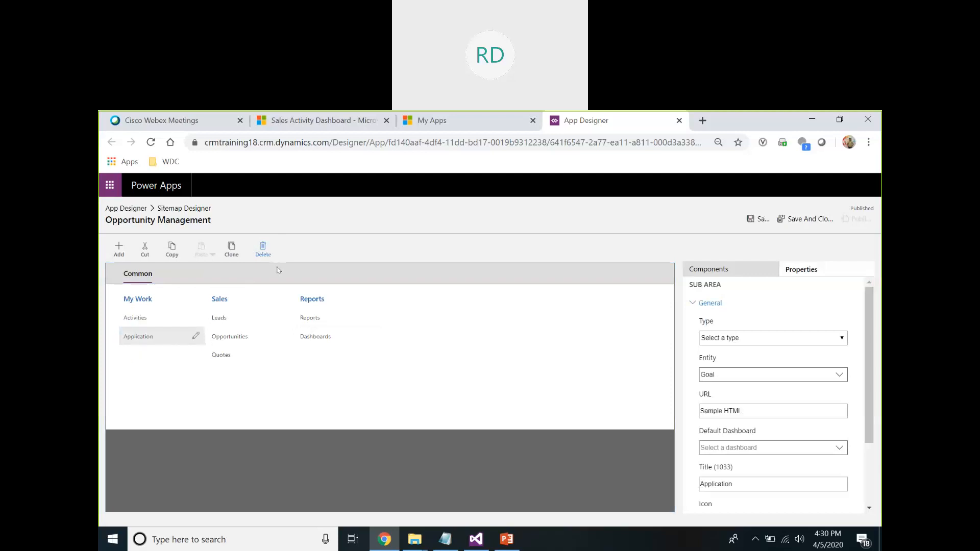
click(262, 249)
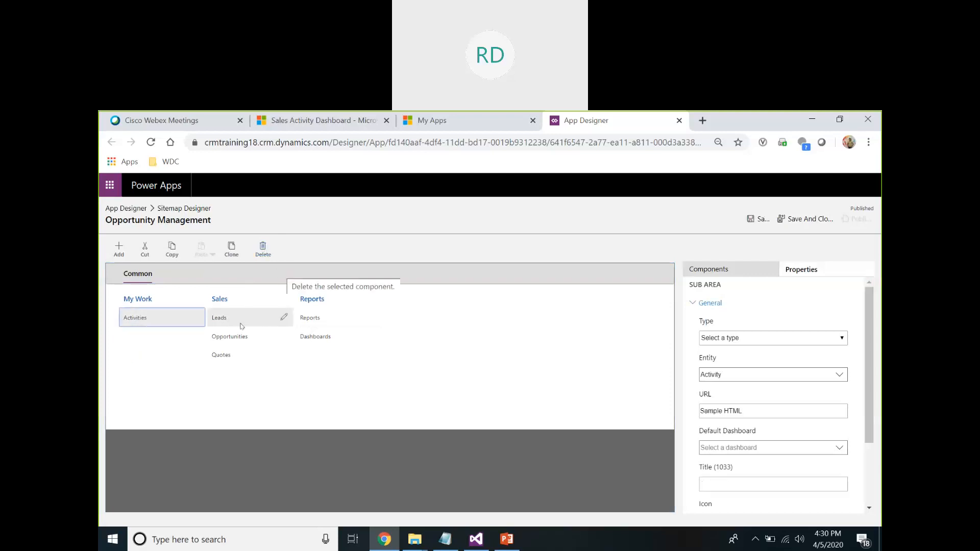
click(265, 251)
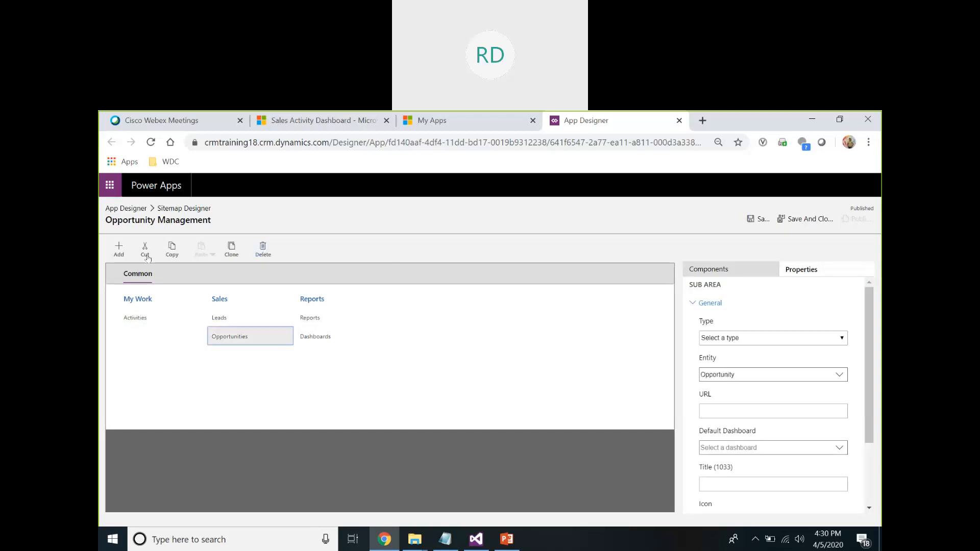
Save and publish the site map, and return to the App Designer.
click(750, 219)
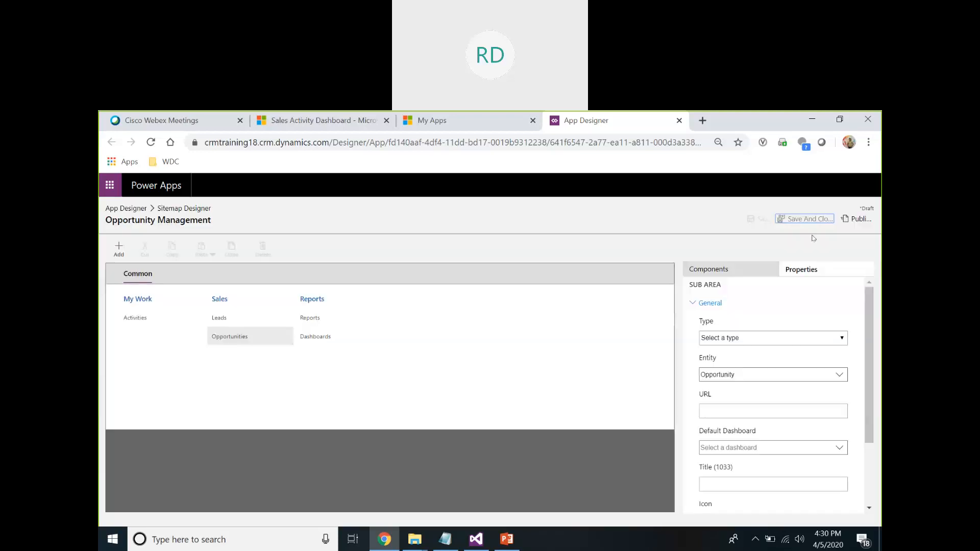
click(849, 223)
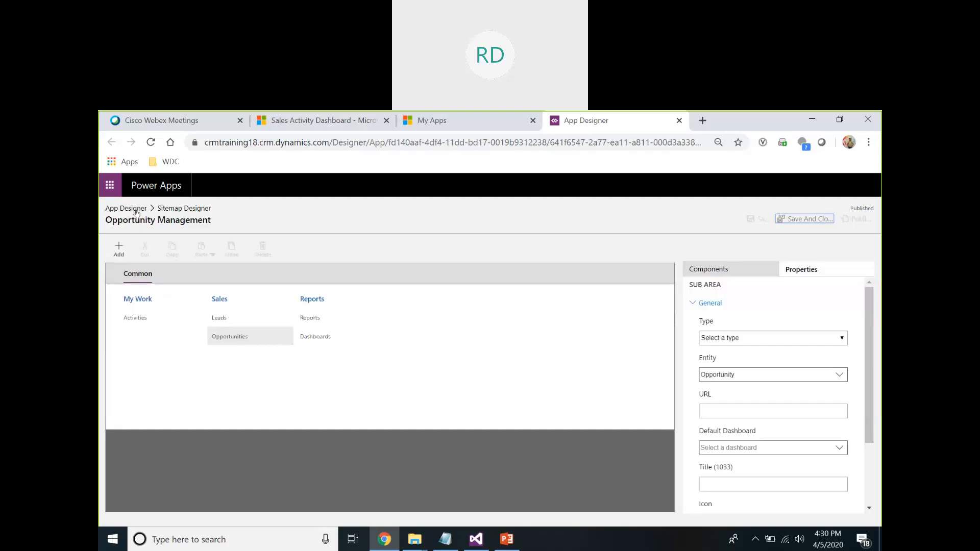
click(138, 210)
Remove the Account, Activity, Contact, Email and Goal entities from the app's entity view.
scroll(182, 337, down, 2)
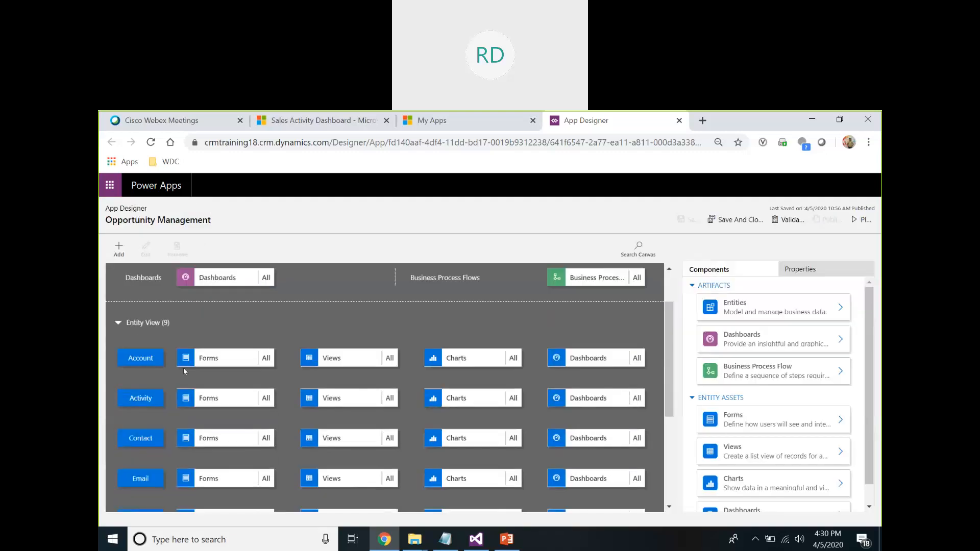
click(151, 360)
key(Delete)
click(152, 360)
key(Delete)
click(154, 358)
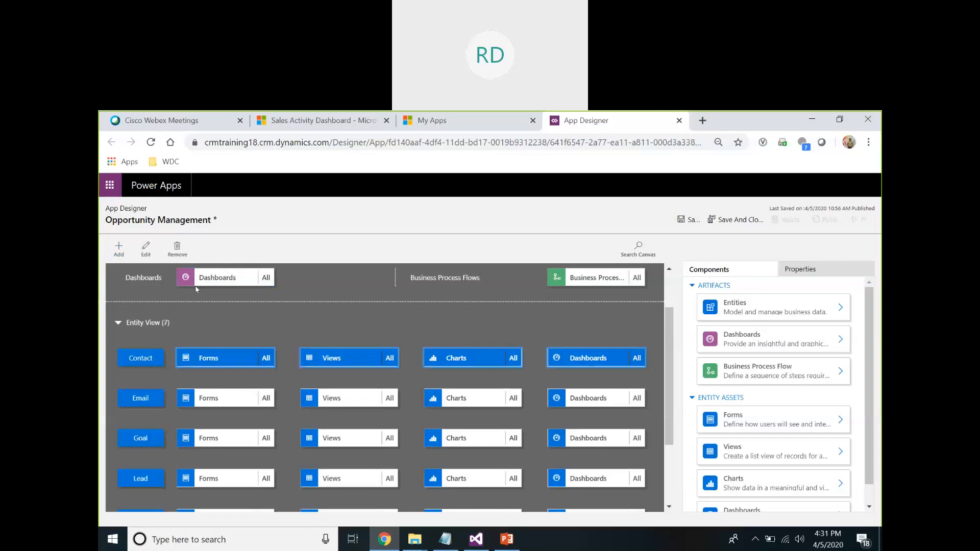
click(177, 250)
click(178, 249)
click(145, 357)
click(177, 250)
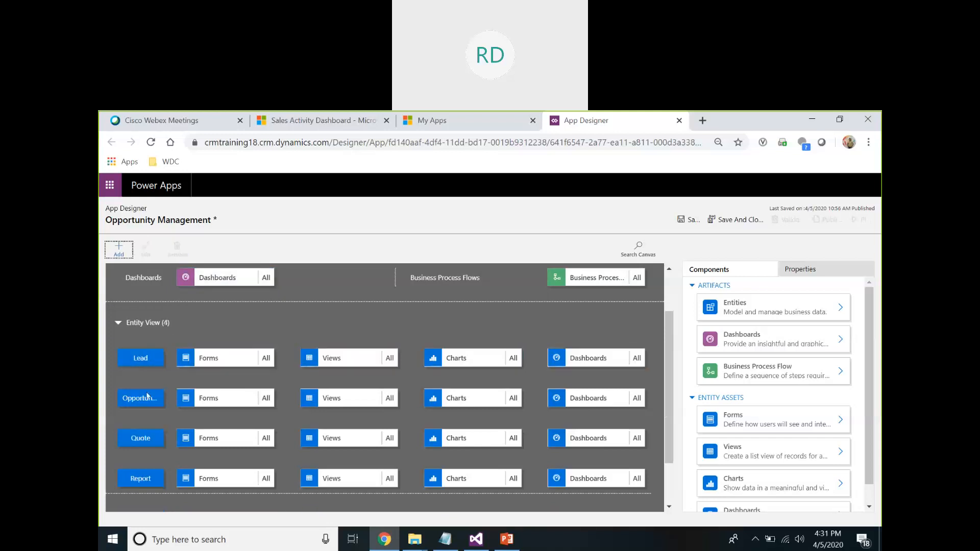
Save and validate the app, viewing the validation warning details before dismissing them.
scroll(154, 440, down, 1)
scroll(156, 440, up, 2)
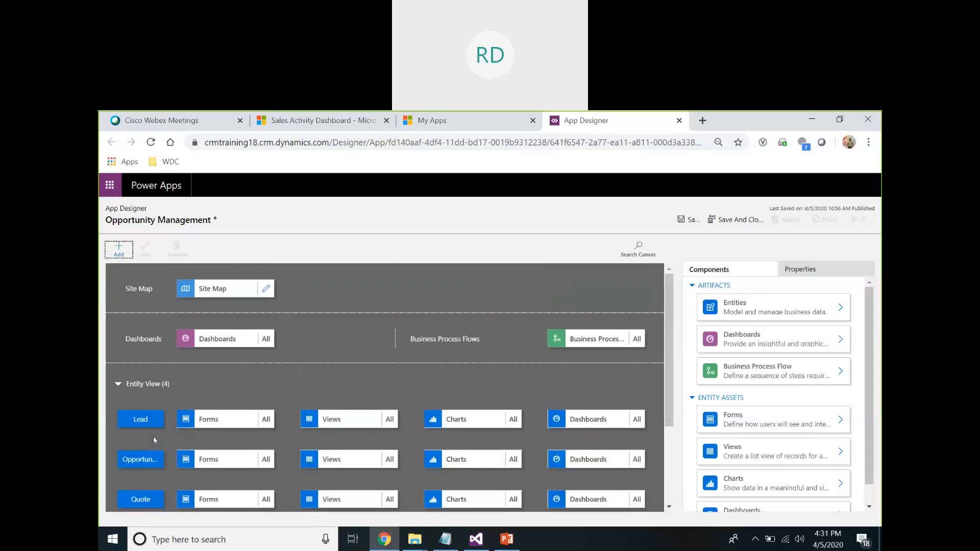
click(688, 219)
click(779, 221)
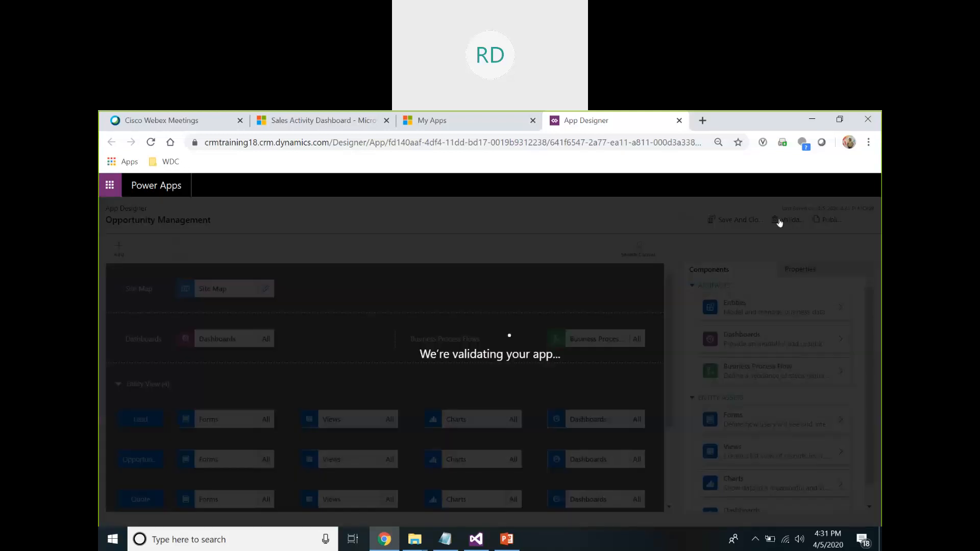
click(644, 250)
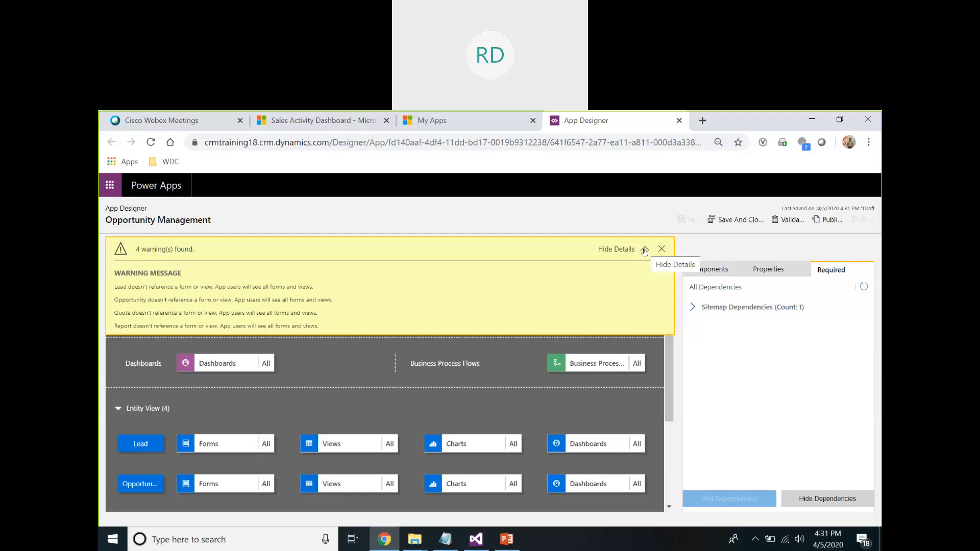
click(662, 249)
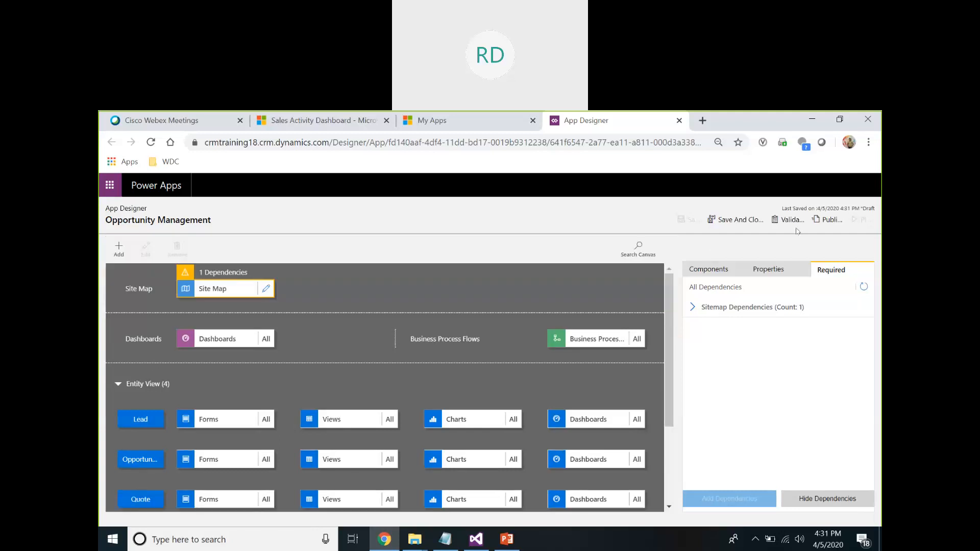
Publish the Opportunity Management app, and check its site map and entity view.
click(832, 220)
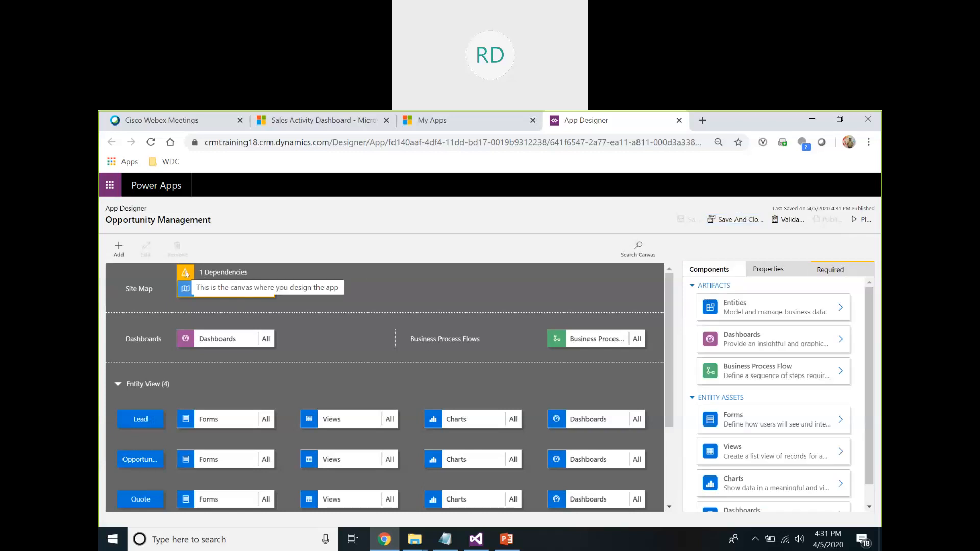
click(266, 289)
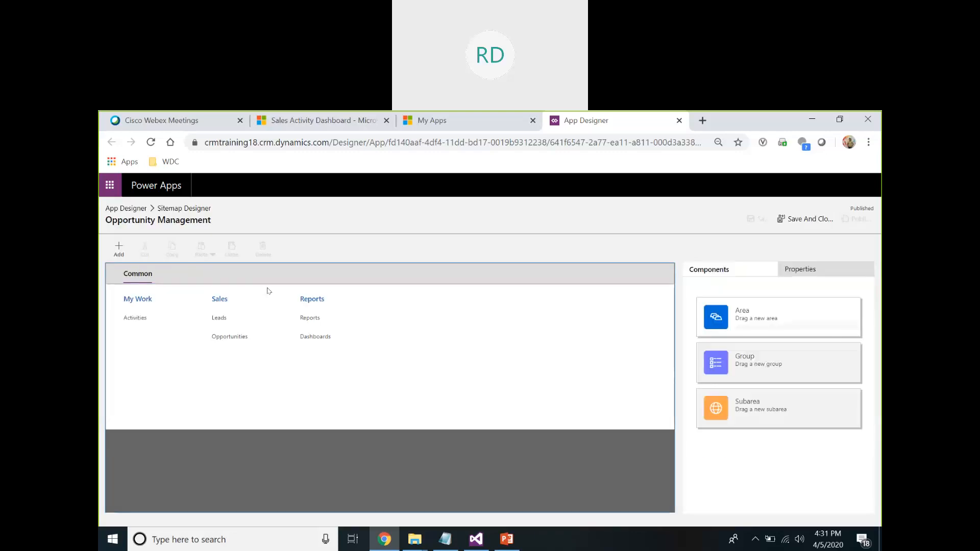
click(128, 209)
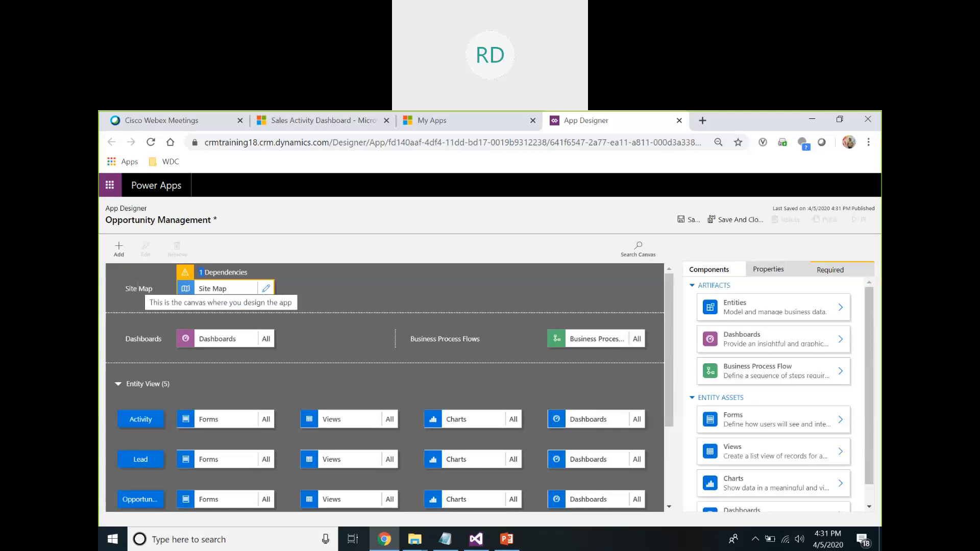
scroll(212, 283, down, 3)
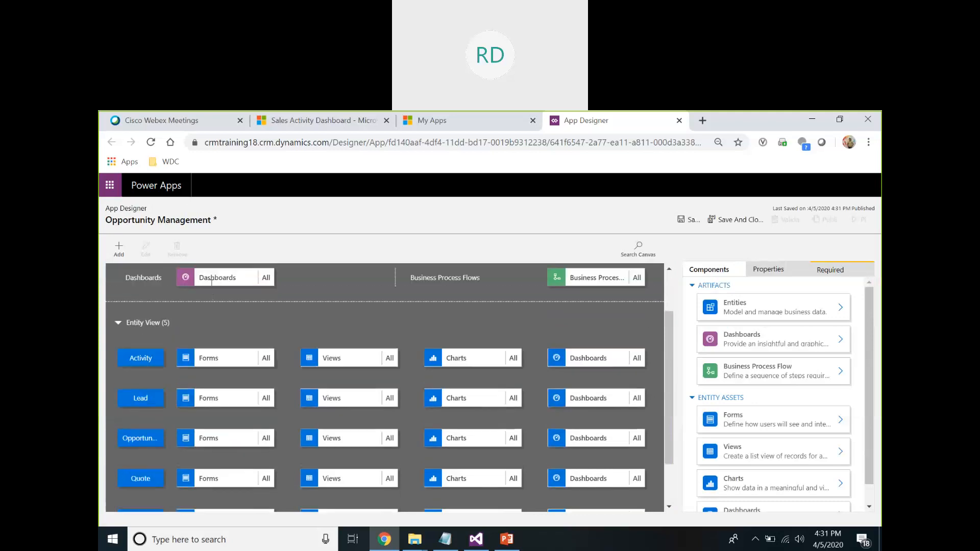
scroll(211, 282, up, 3)
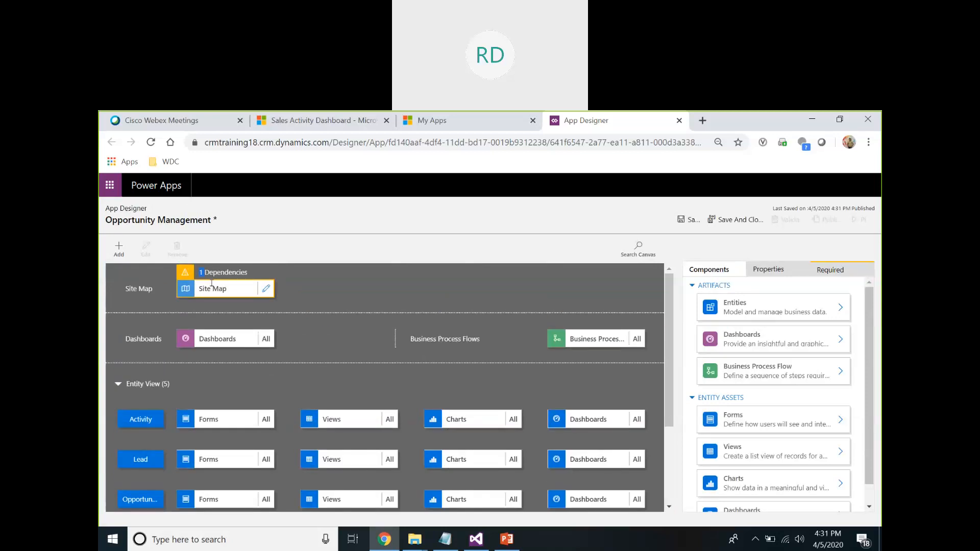
Keep and save the unsaved app changes, and reopen the site map.
click(267, 289)
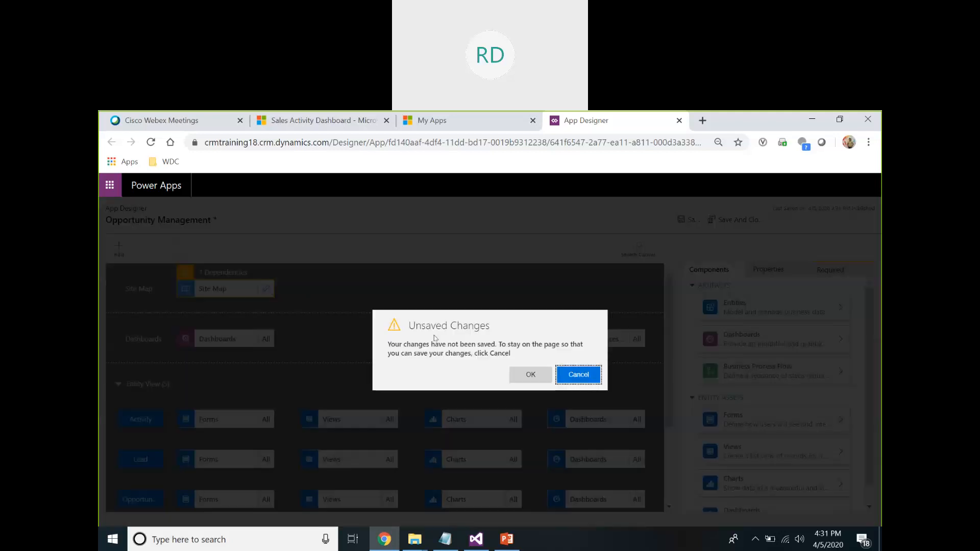
click(576, 379)
click(693, 220)
click(265, 289)
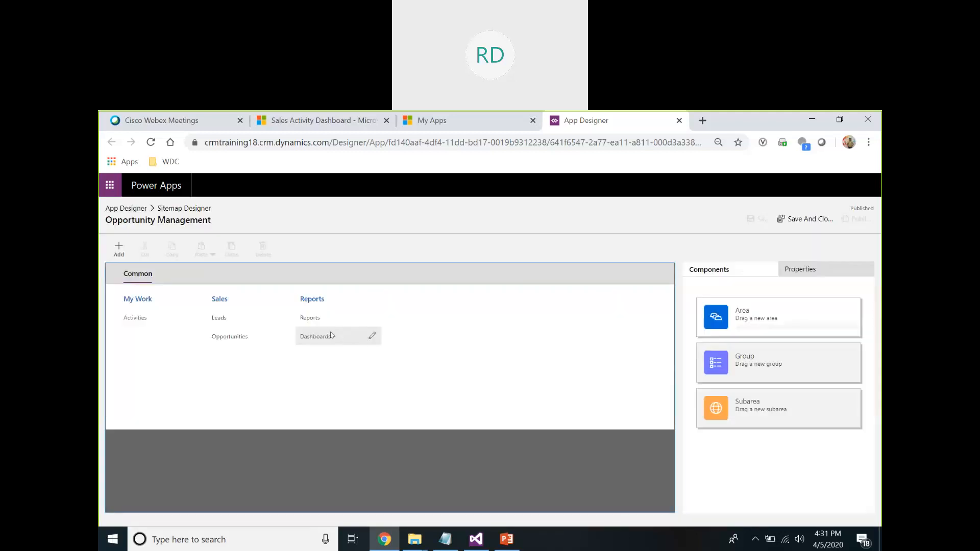
Delete the Dashboards and Activities subareas from the site map, save it and return to the App Designer.
click(316, 340)
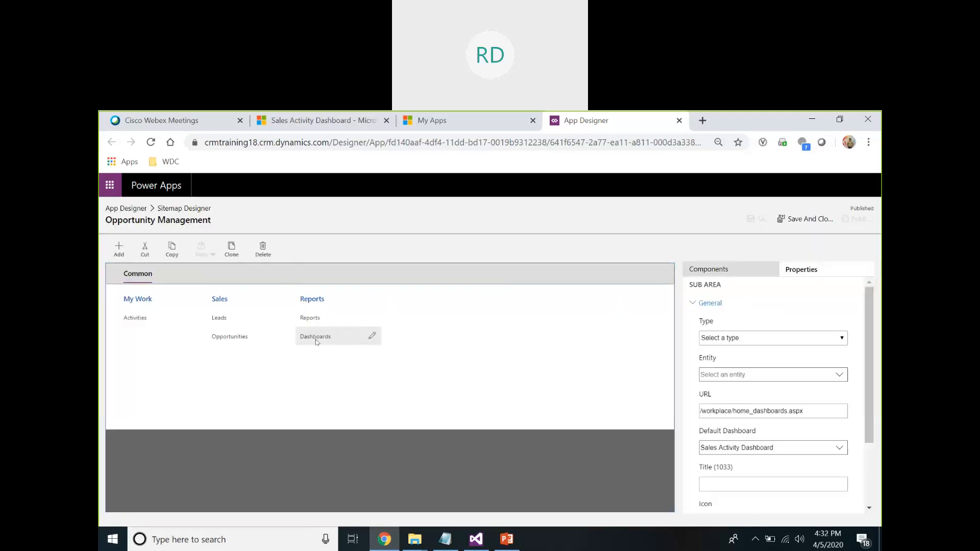
click(263, 250)
click(316, 320)
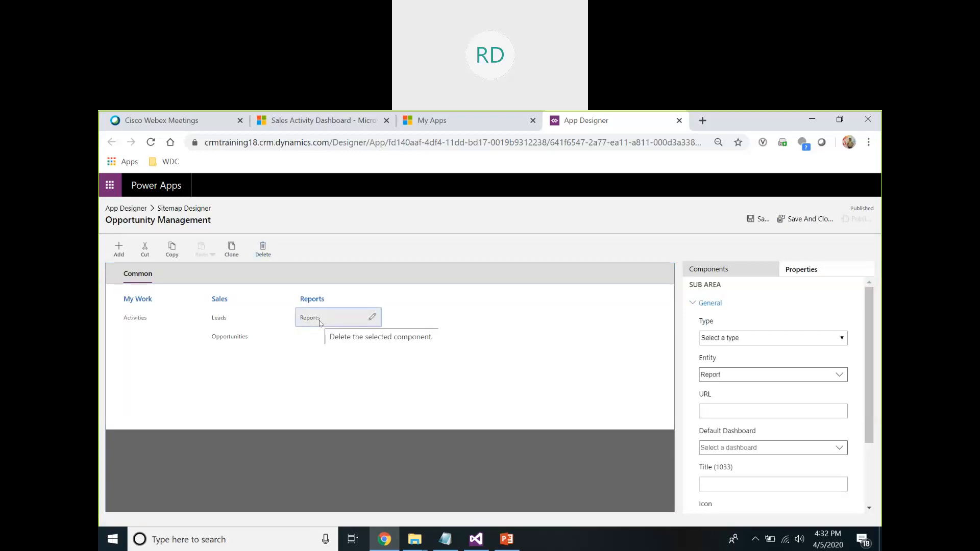
click(138, 319)
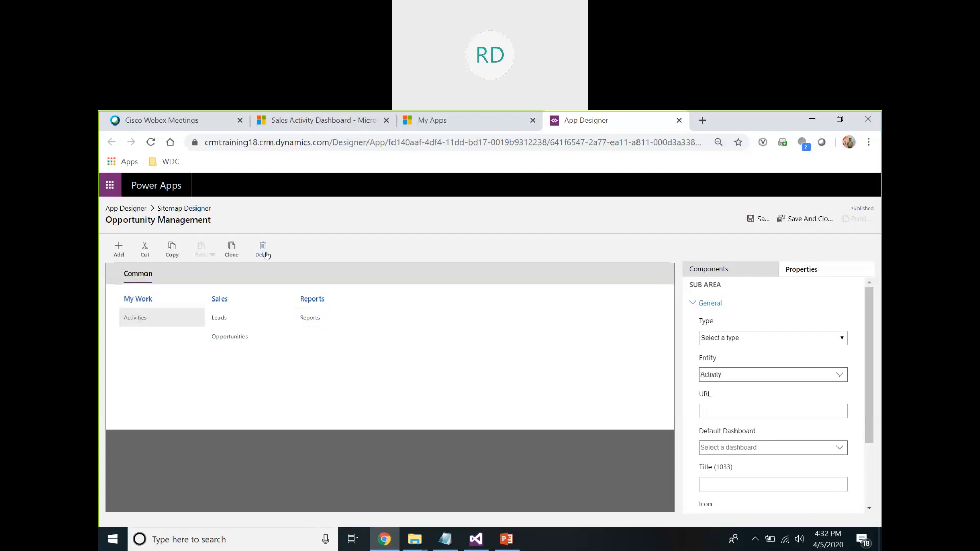
click(264, 251)
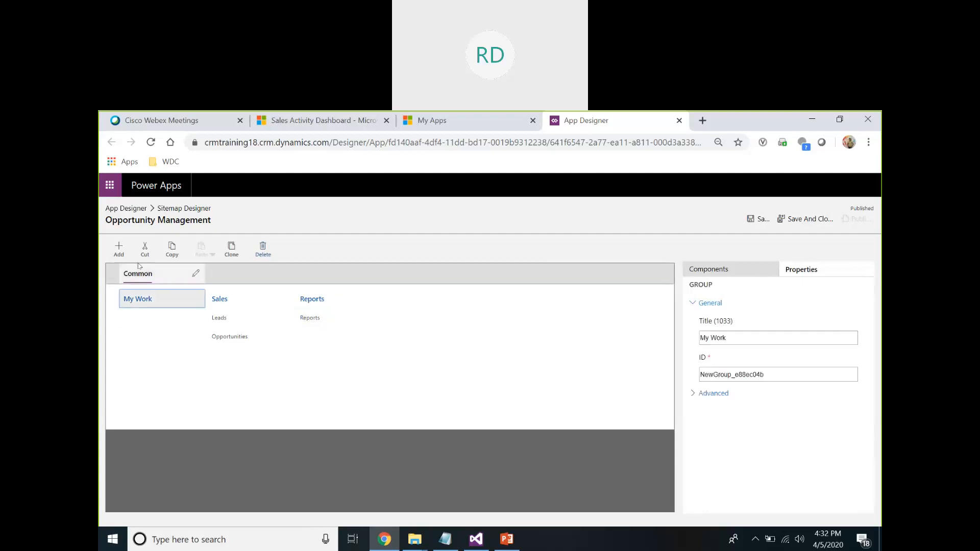
click(764, 220)
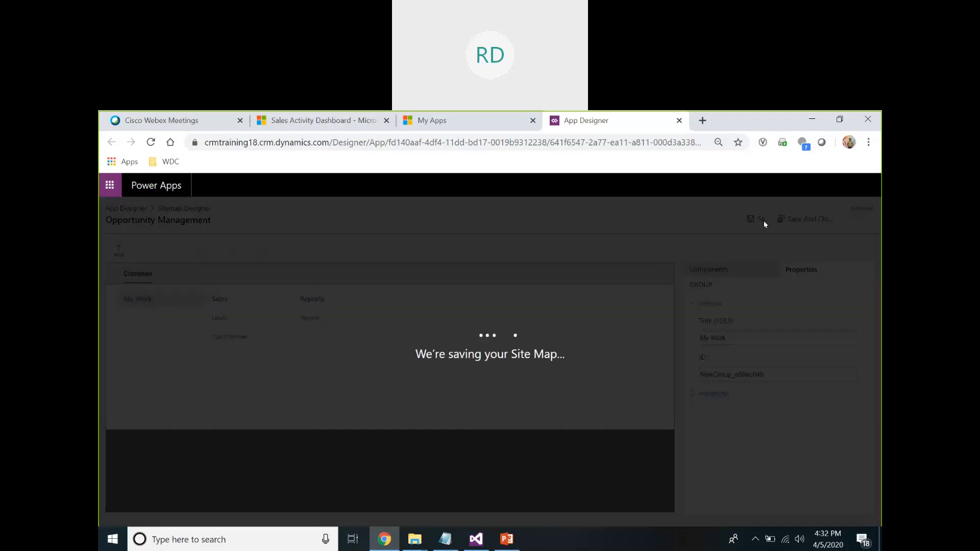
click(141, 212)
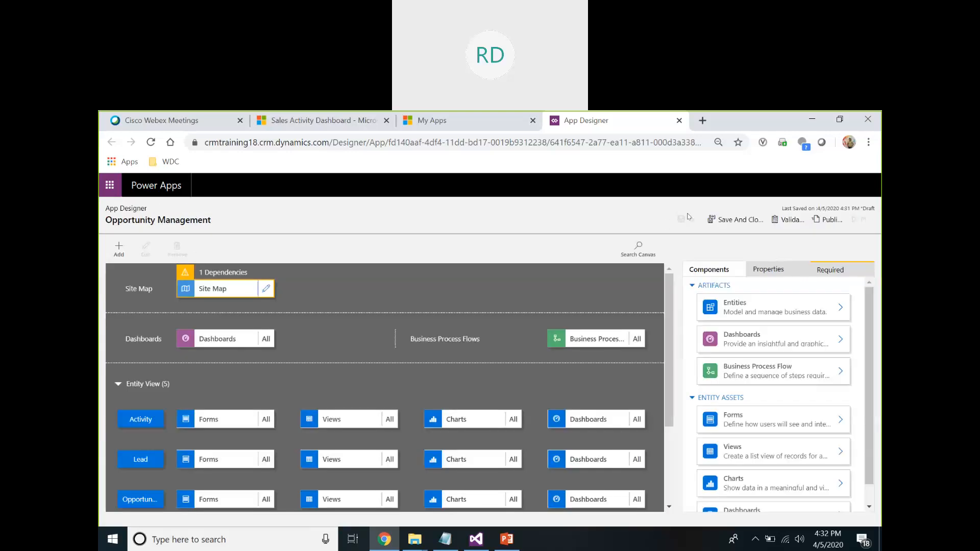
Validate the app with the warning details expanded, and remove the Activity entity from the entity view.
click(792, 220)
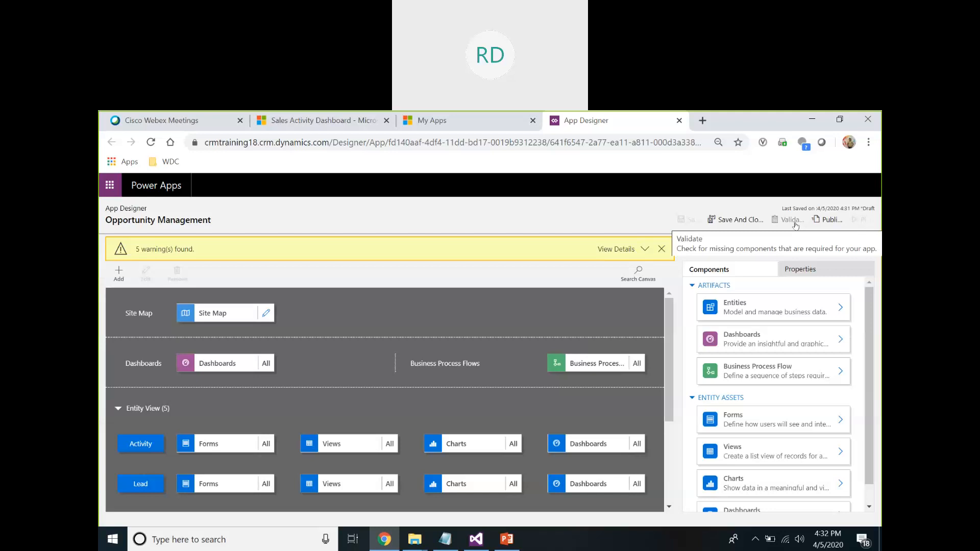
click(644, 250)
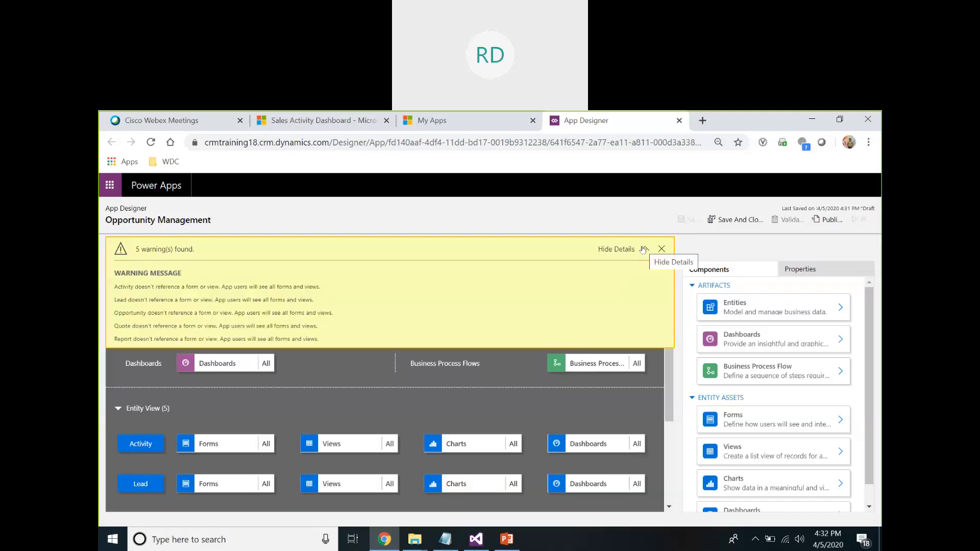
click(134, 447)
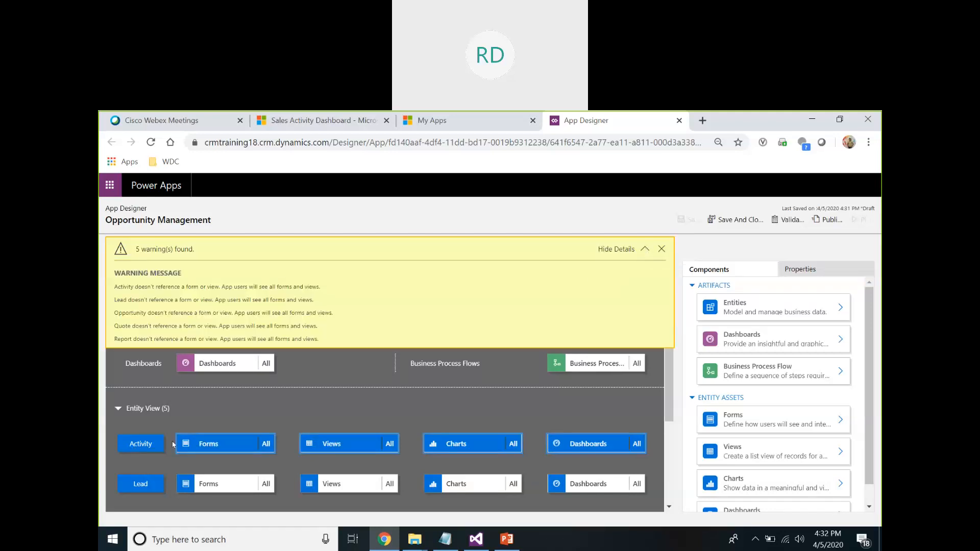
click(662, 249)
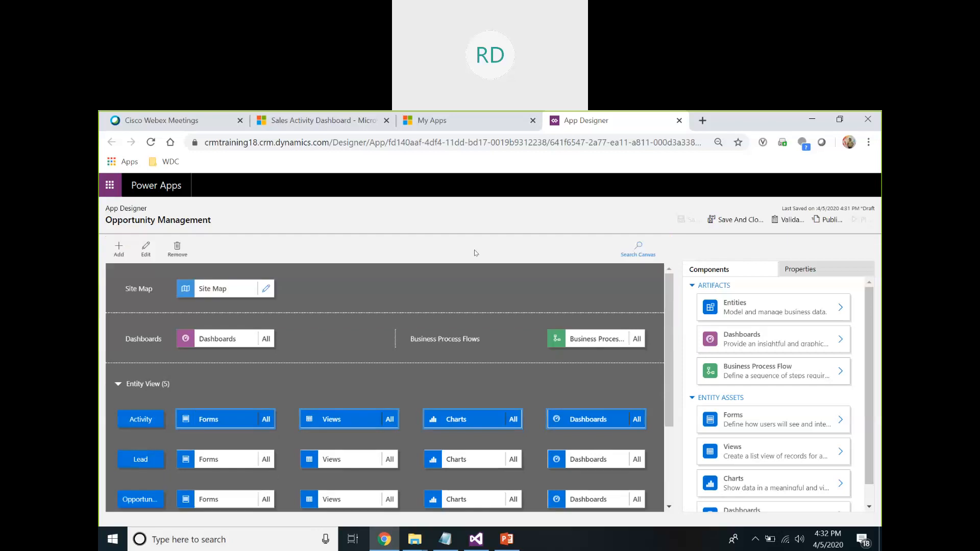
click(177, 249)
Look over the remaining entities in the entity view, and save and close the Opportunity Management app.
scroll(147, 436, down, 3)
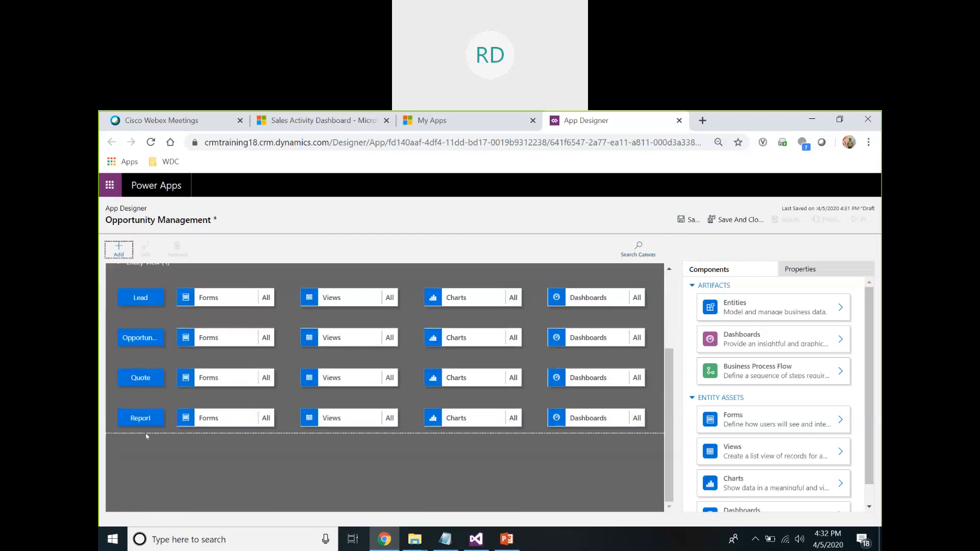
click(144, 383)
scroll(148, 380, up, 3)
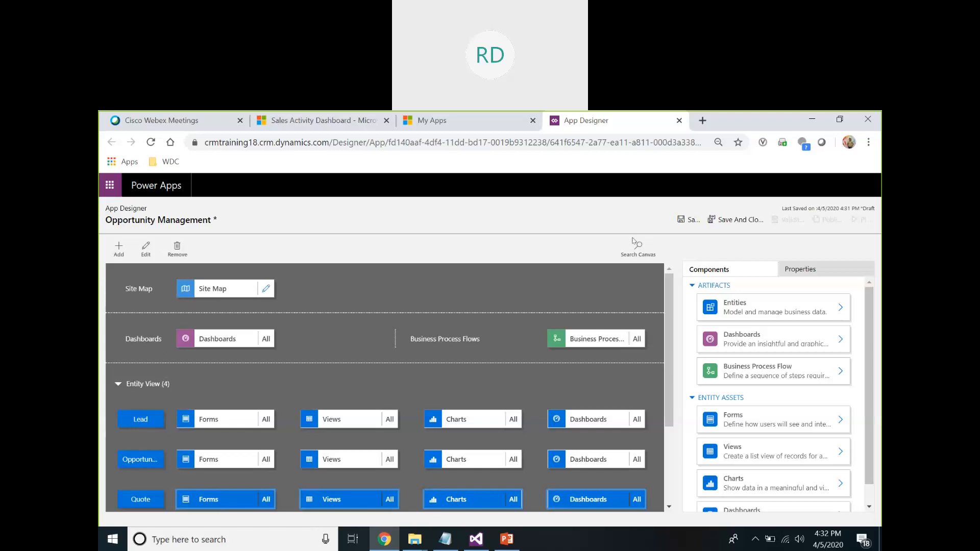
click(740, 220)
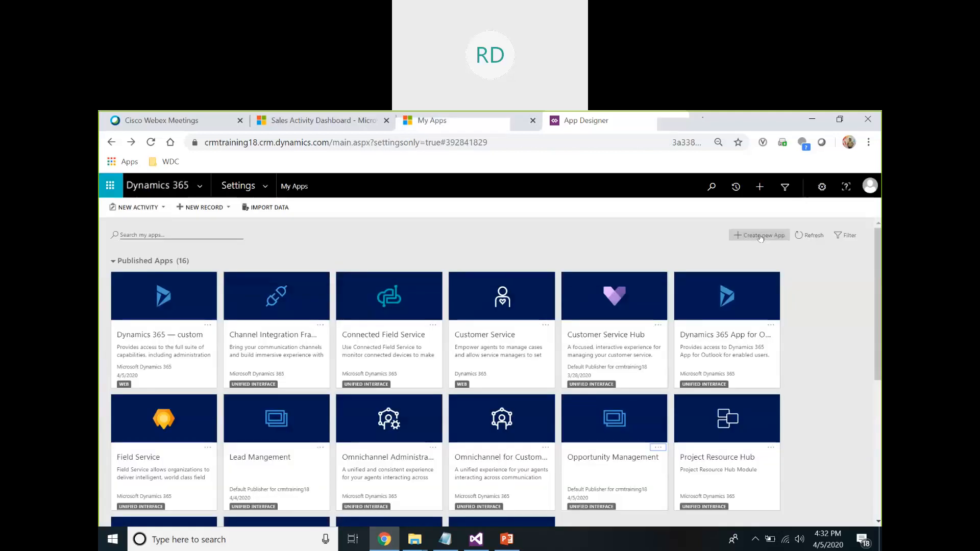
Create a new app named Opportunity, keeping the default image.
click(786, 236)
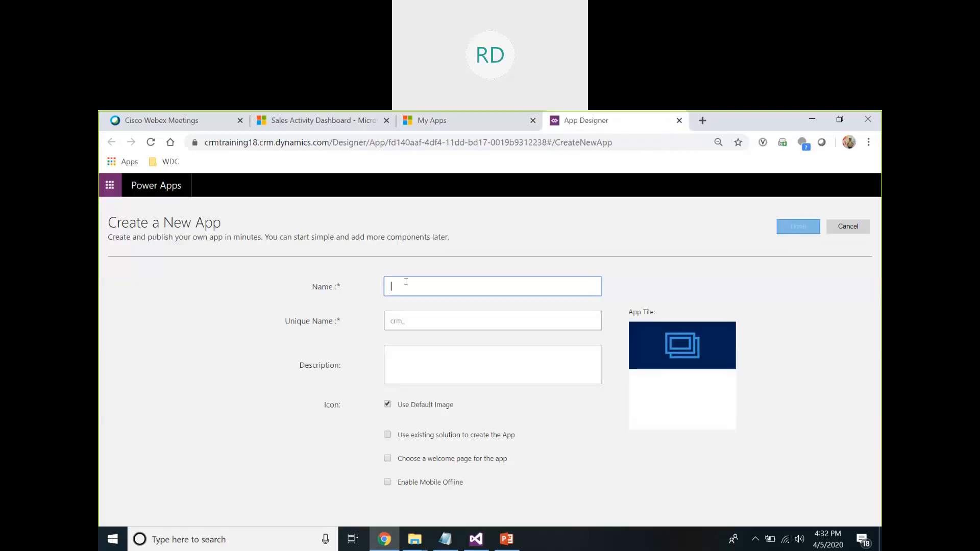
click(406, 282)
text(Op)
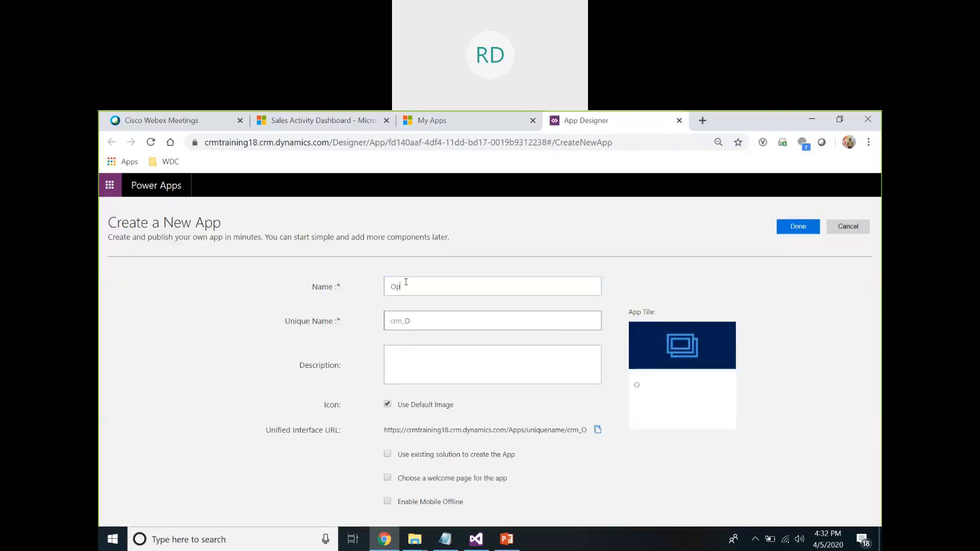
text(portunity)
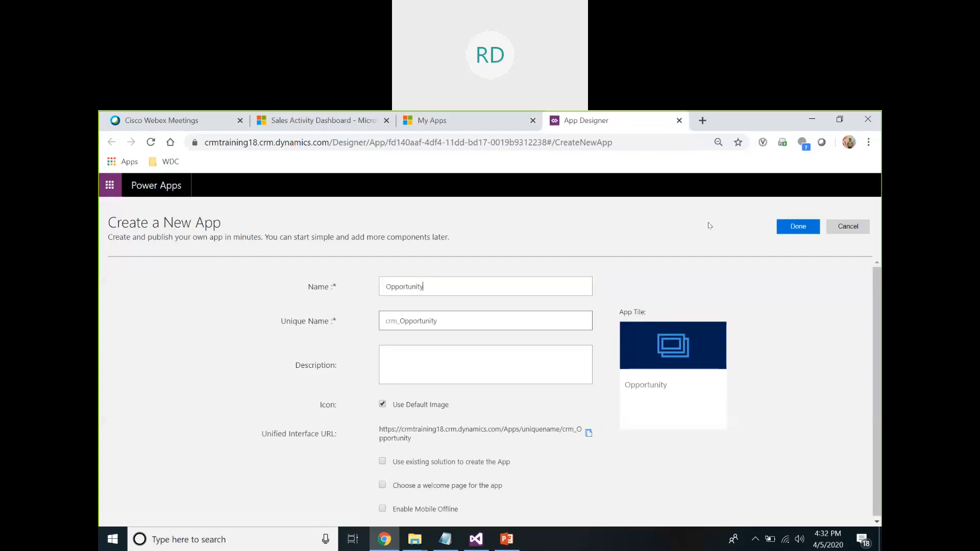
click(797, 224)
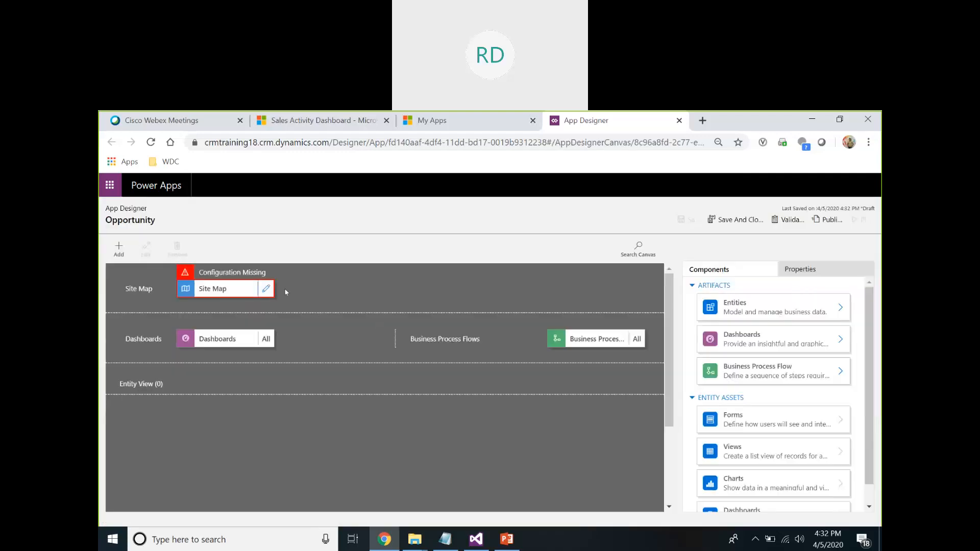
Open the new app's default site map, return to the App Designer and add the Opportunity entity.
click(266, 290)
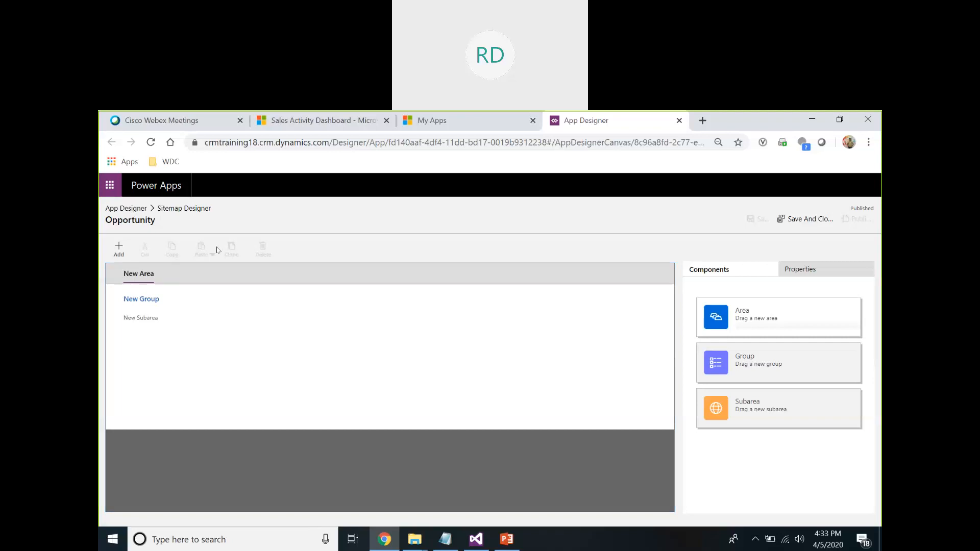
click(119, 248)
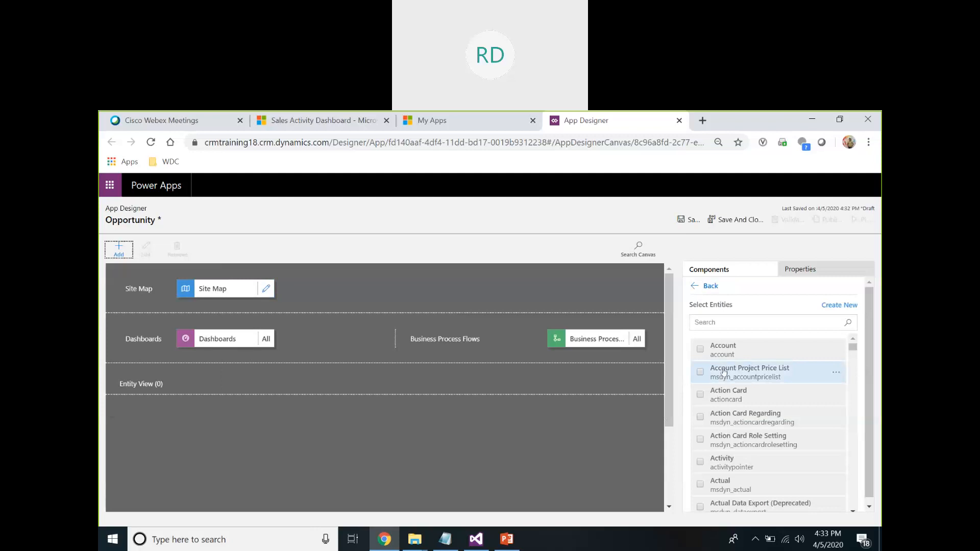
click(704, 322)
text(opp)
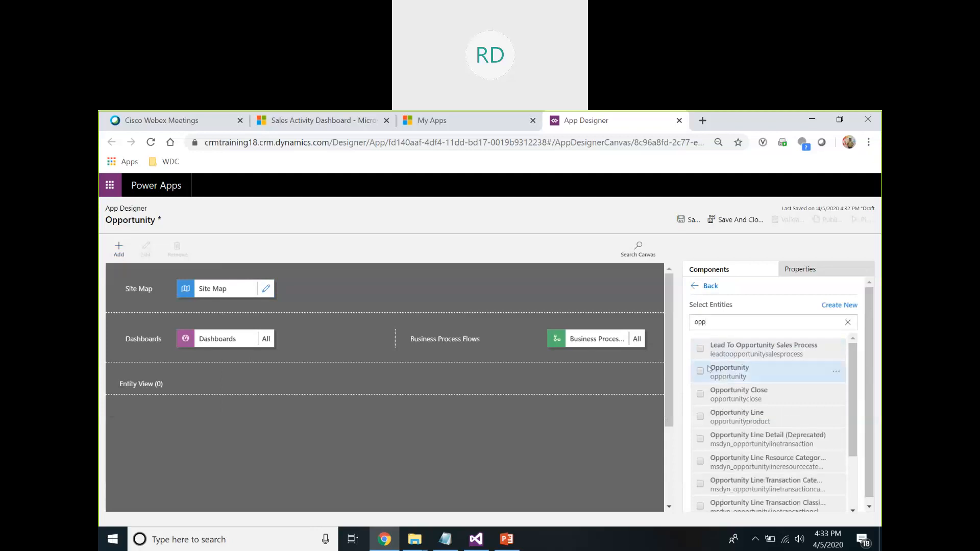
click(722, 377)
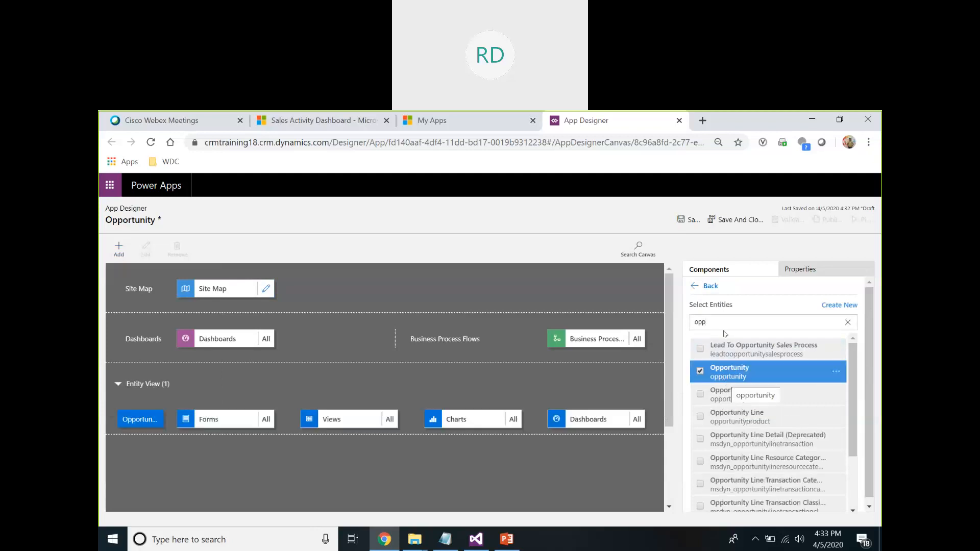
Find the Lead entity by searching for "lead" and add it to the app.
double_click(693, 321)
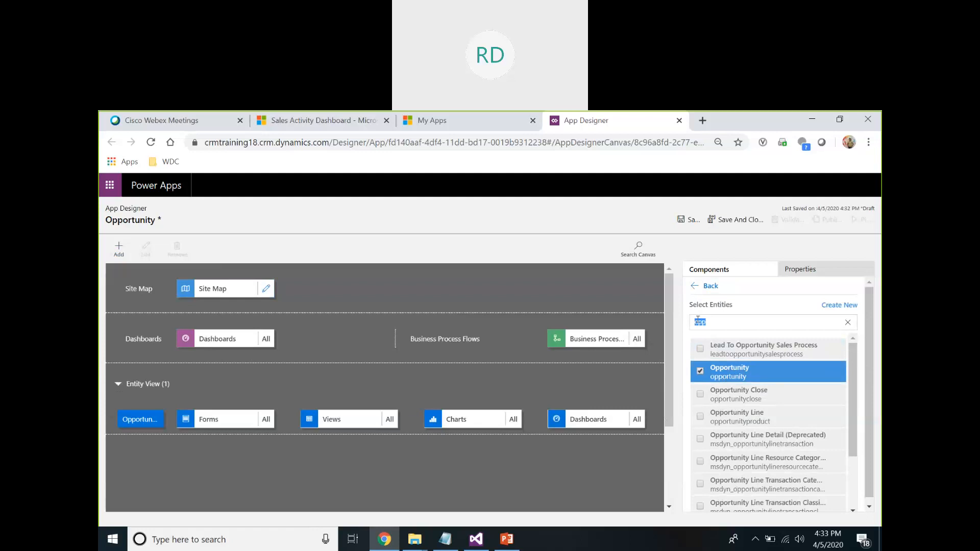
text(le)
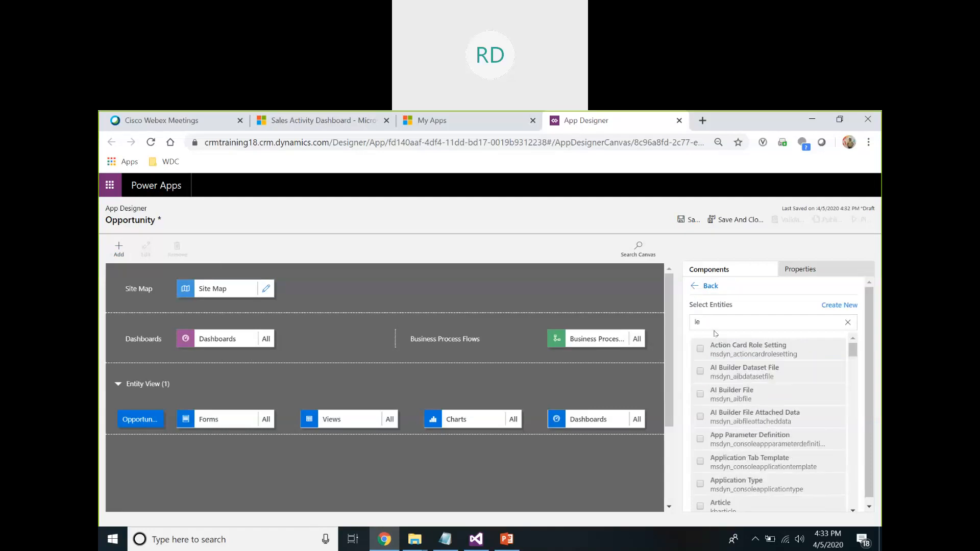
text(ad)
click(699, 349)
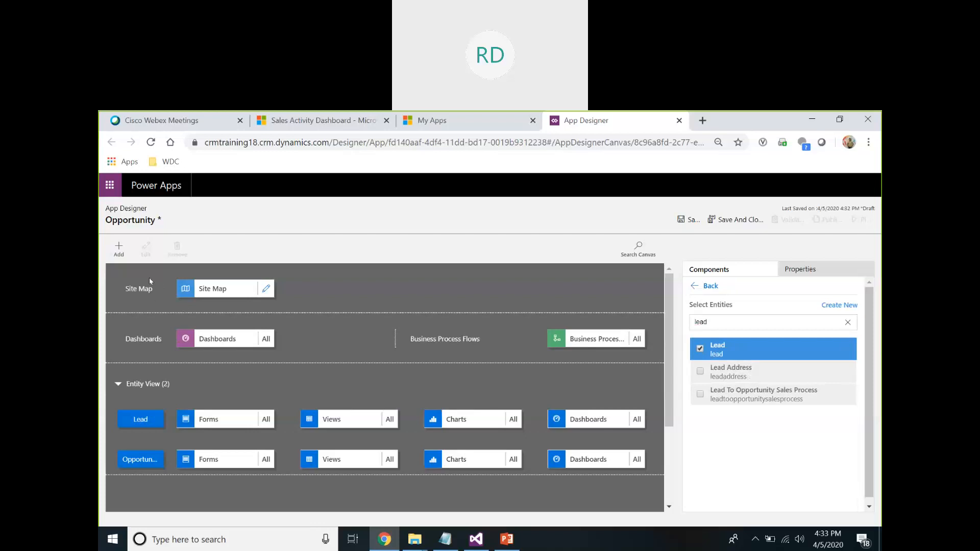
Save and validate the new app, viewing the validation warning details before collapsing them.
click(684, 219)
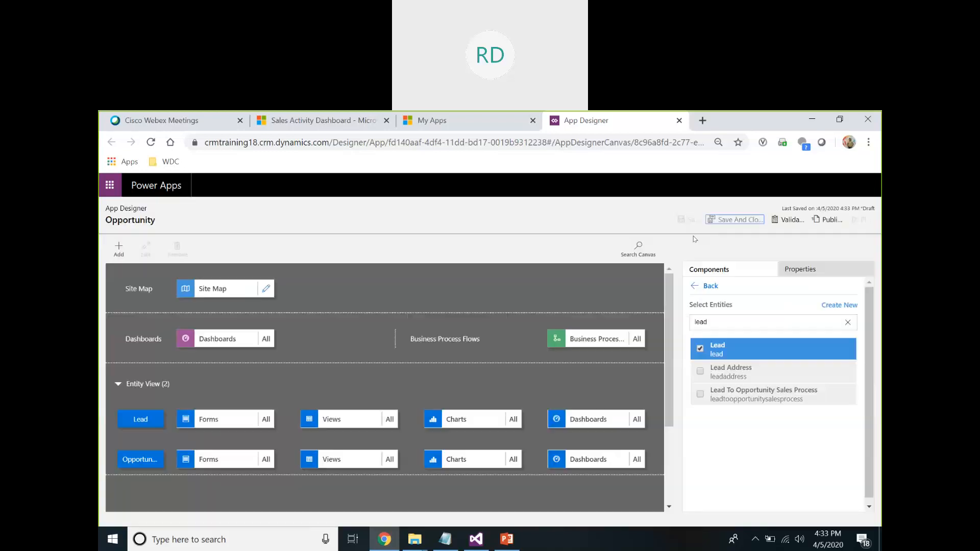
click(802, 226)
click(789, 219)
click(638, 249)
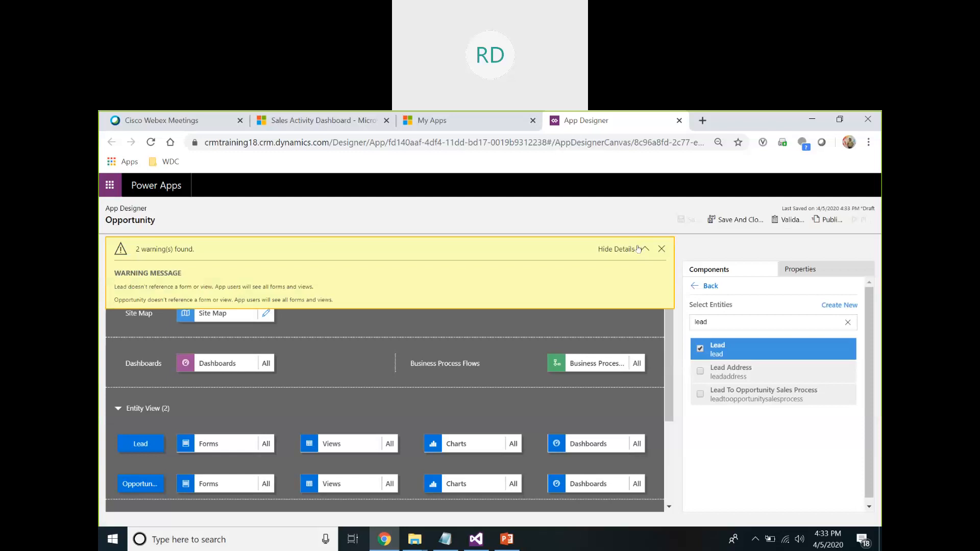
click(638, 249)
Open the form selection for the Lead entity and look through its available forms.
click(270, 444)
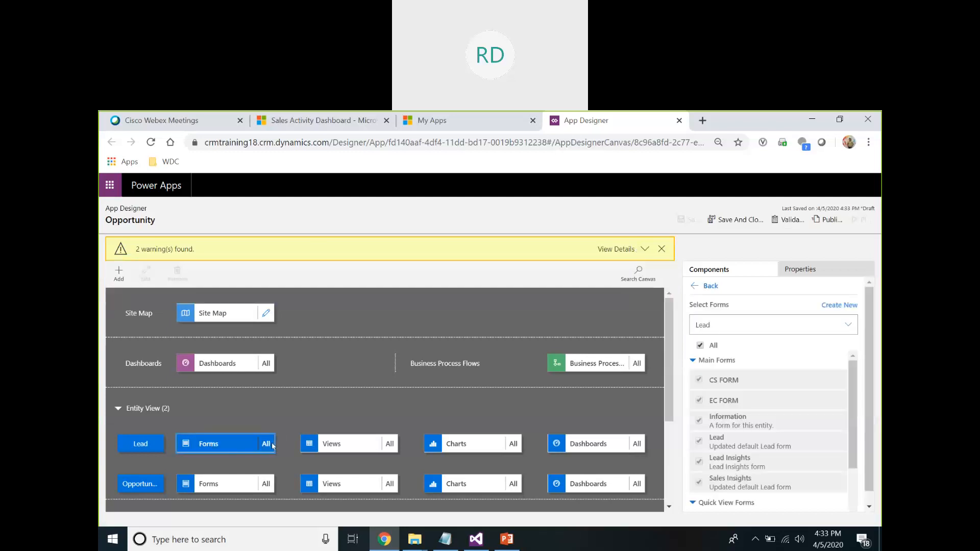
scroll(816, 424, down, 2)
scroll(817, 424, up, 2)
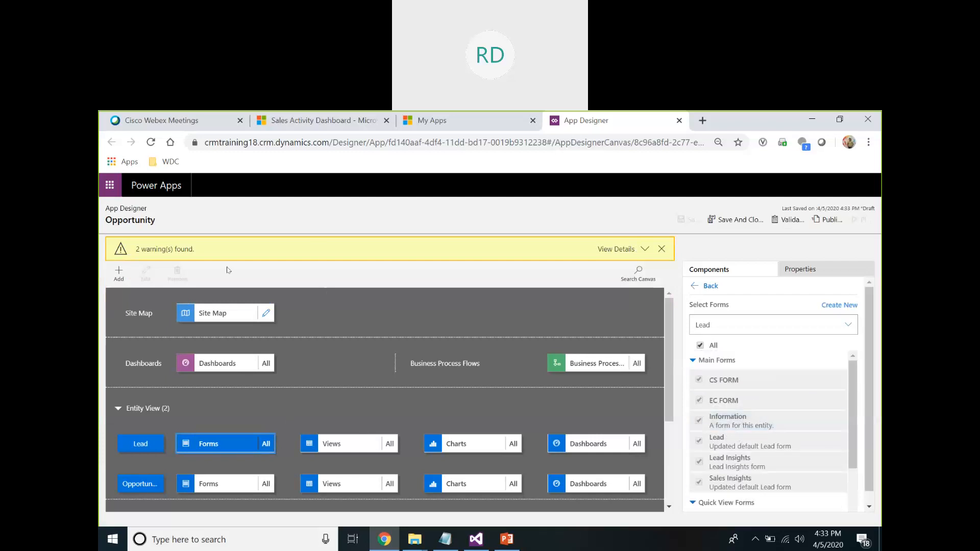
Dismiss the validation warnings, edit the app's site map and set its existing subarea to type Entity with the Lead entity.
click(242, 224)
click(661, 249)
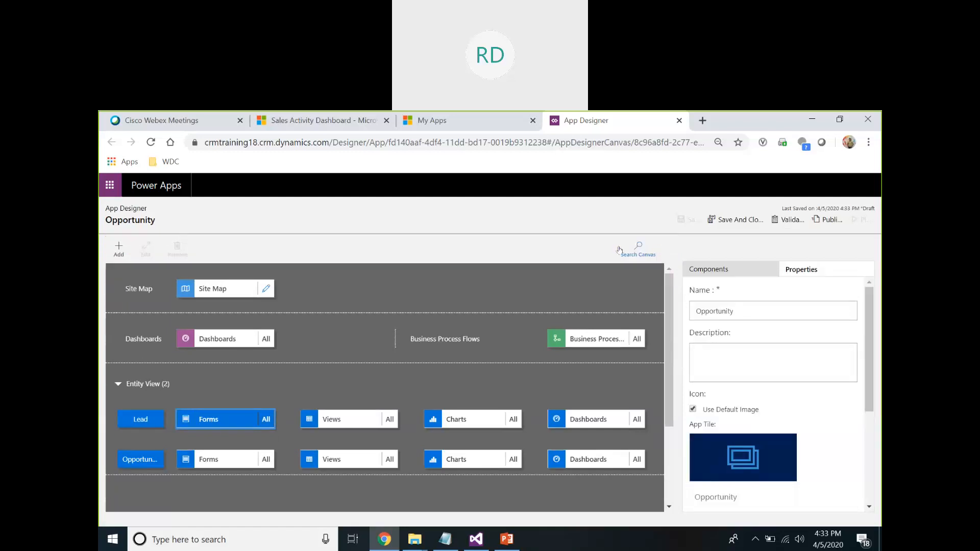
click(264, 290)
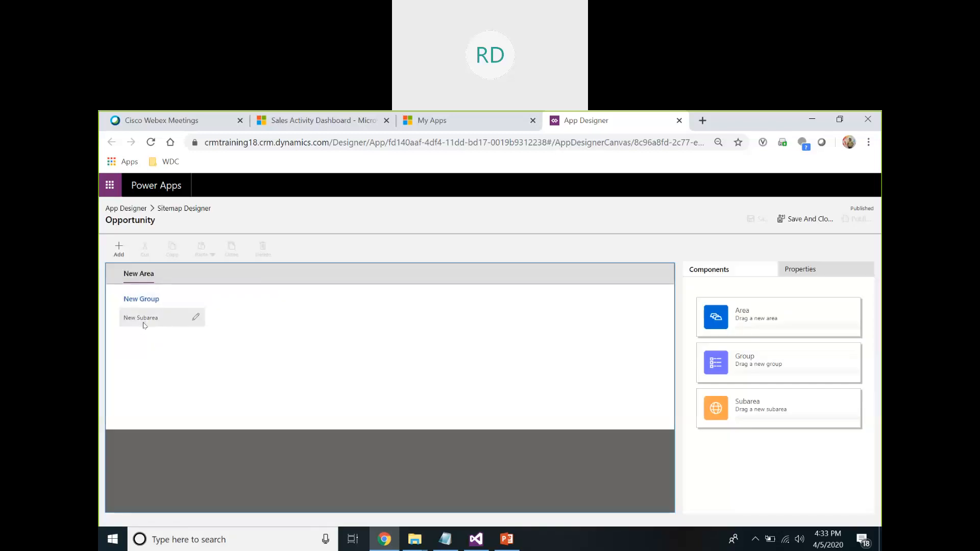
click(144, 325)
click(778, 338)
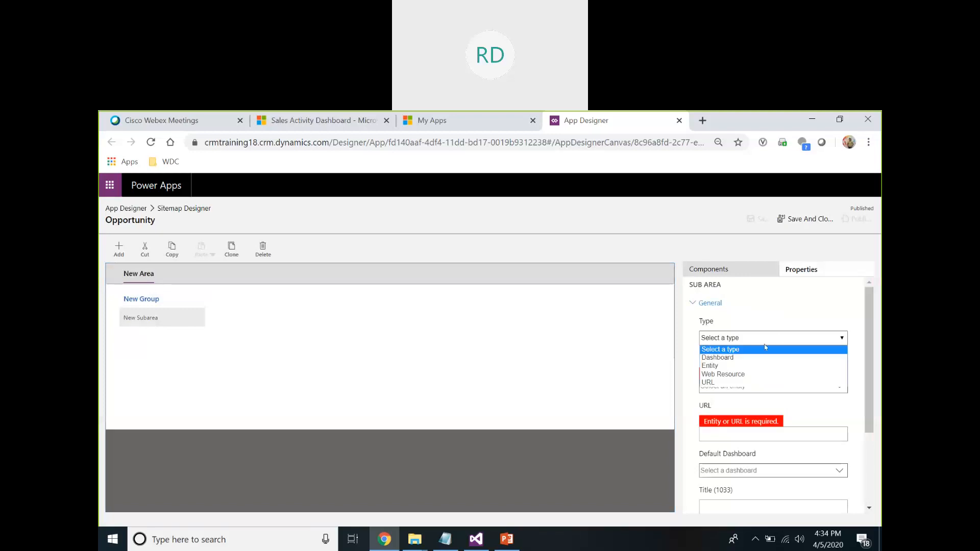
click(747, 367)
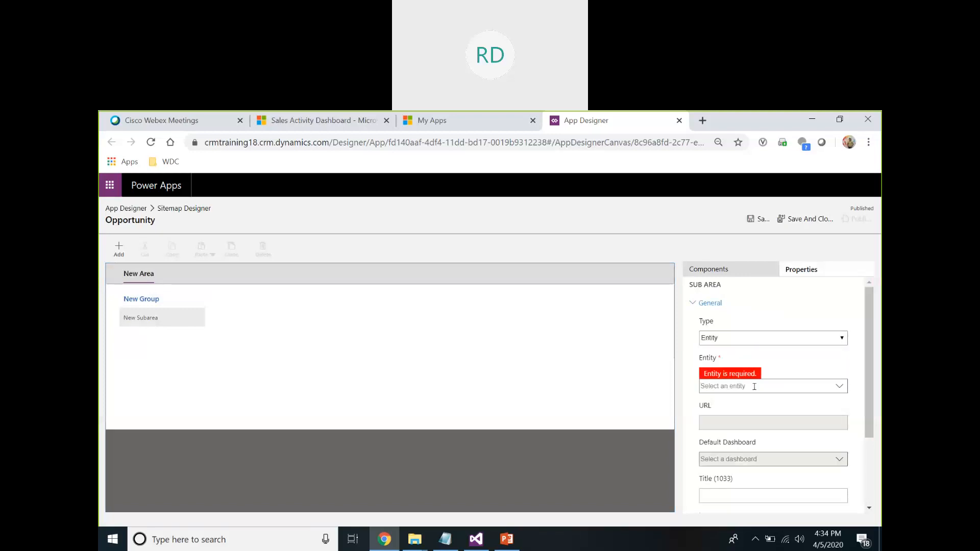
text(lead)
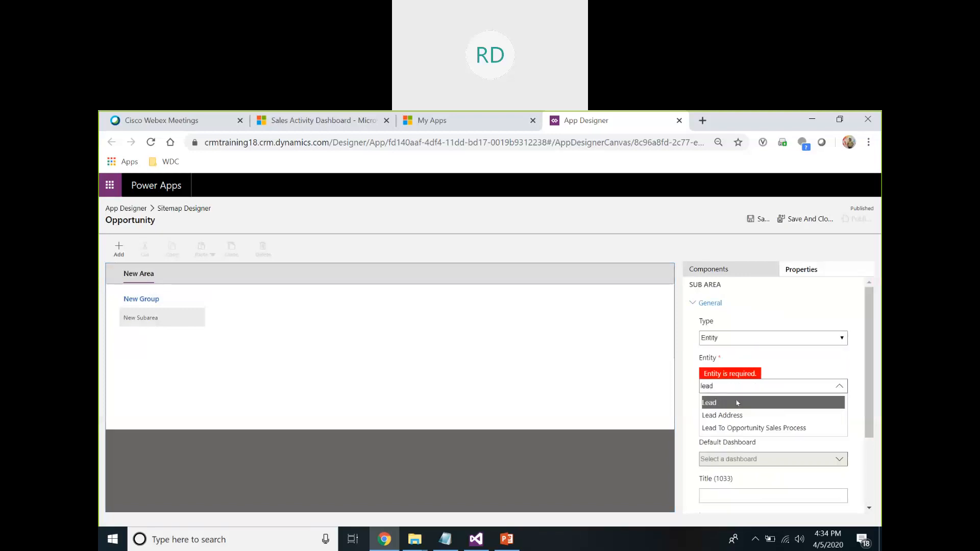
click(737, 404)
Add a second subarea to the site map group with type Entity and the Opportunity entity.
click(119, 250)
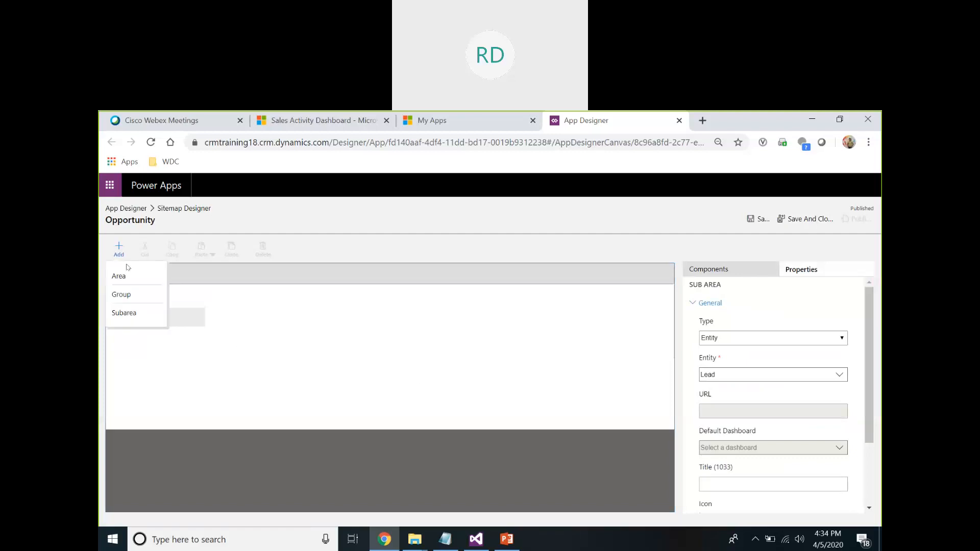
click(139, 313)
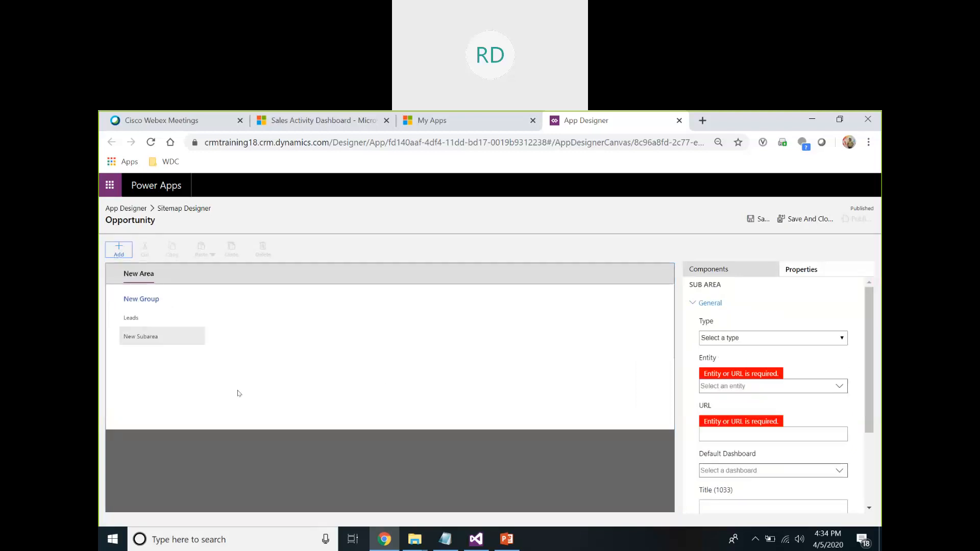
click(156, 343)
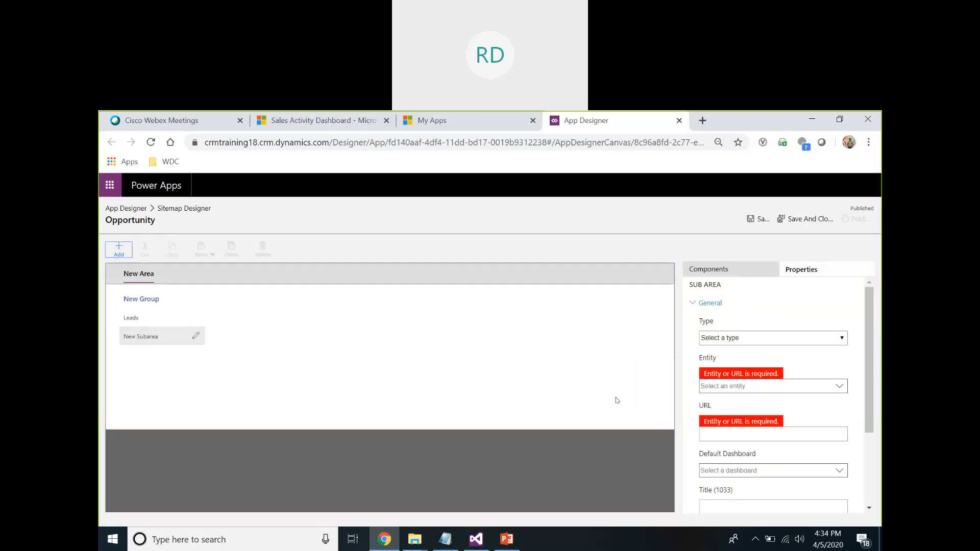
click(722, 339)
click(724, 367)
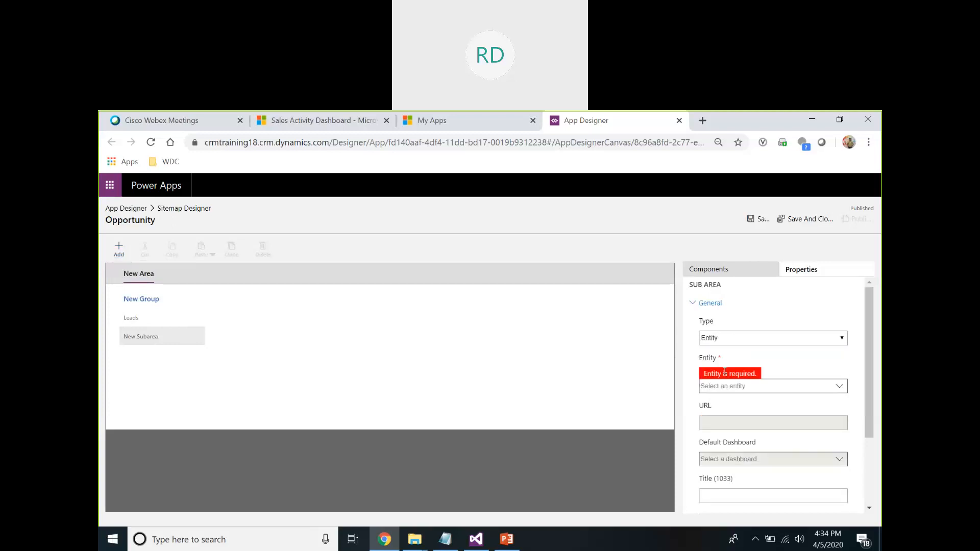
click(725, 386)
text(opp)
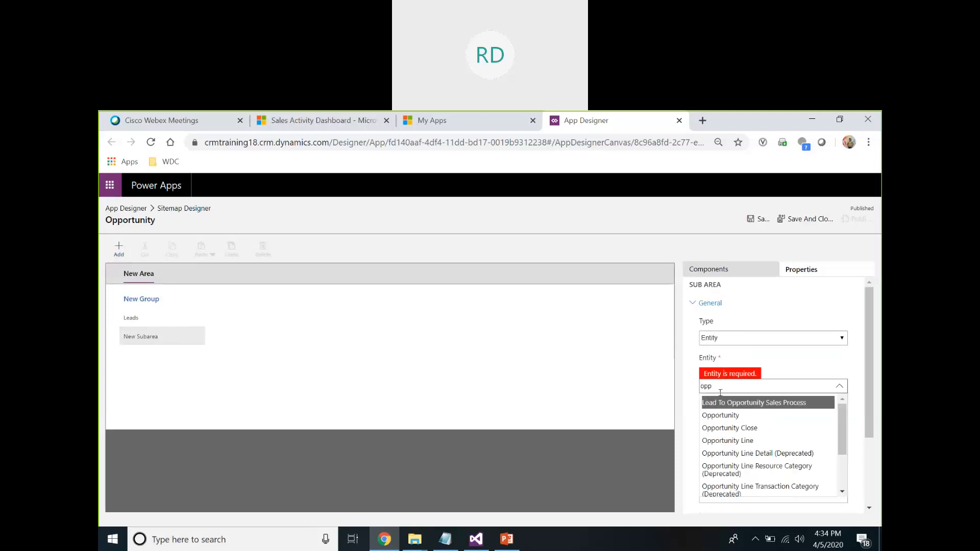
click(725, 416)
click(372, 362)
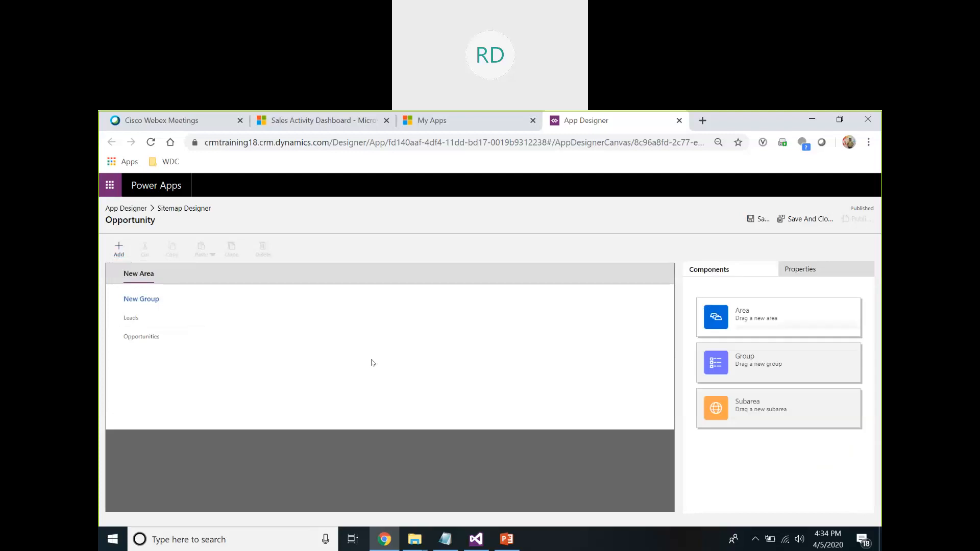
Rename the site map's group as Sales.
click(155, 304)
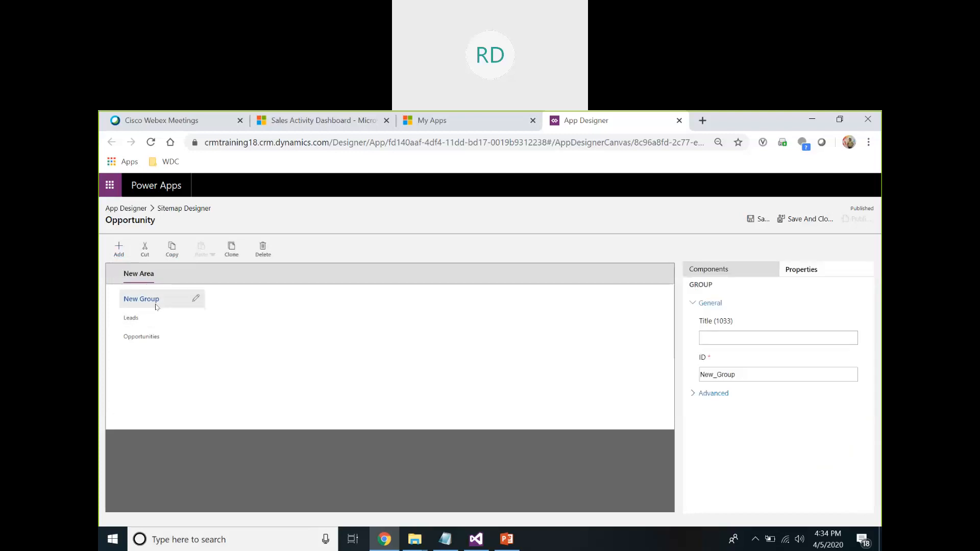
click(194, 302)
key(BackSpace)
key(BackSpace)
key(BackSpace)
key(BackSpace)
key(BackSpace)
key(BackSpace)
key(BackSpace)
key(BackSpace)
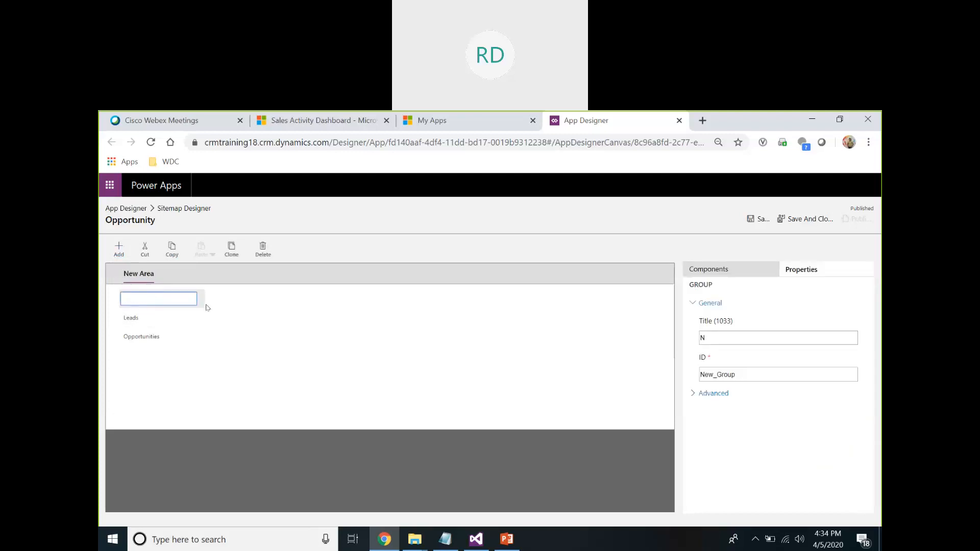
text(Sales)
click(204, 364)
Save and publish the site map, and validate and publish the Opportunity app in the App Designer.
click(764, 219)
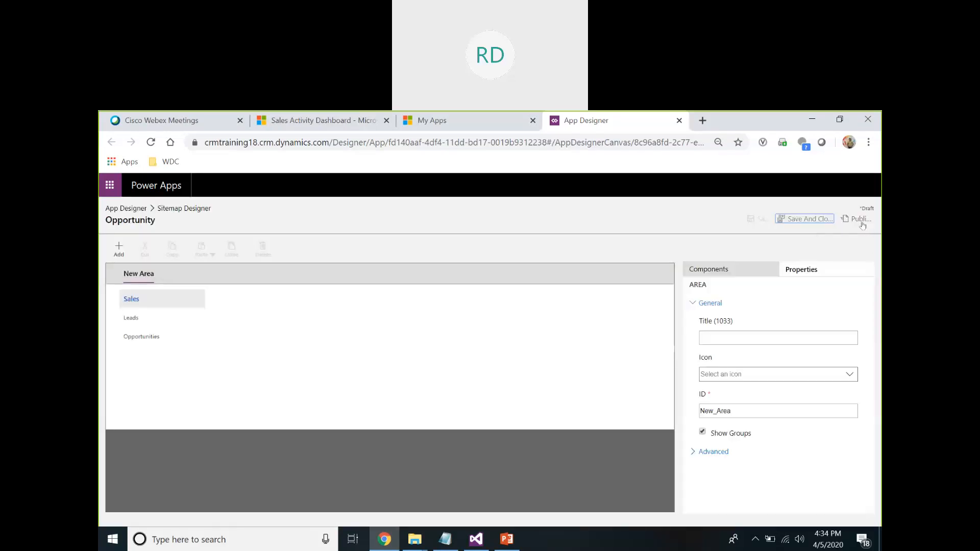
click(861, 220)
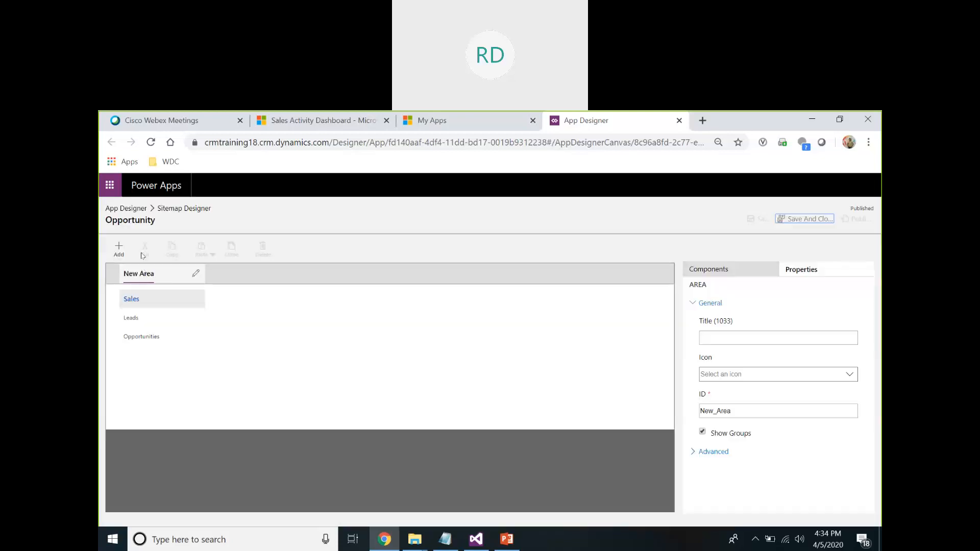
click(139, 209)
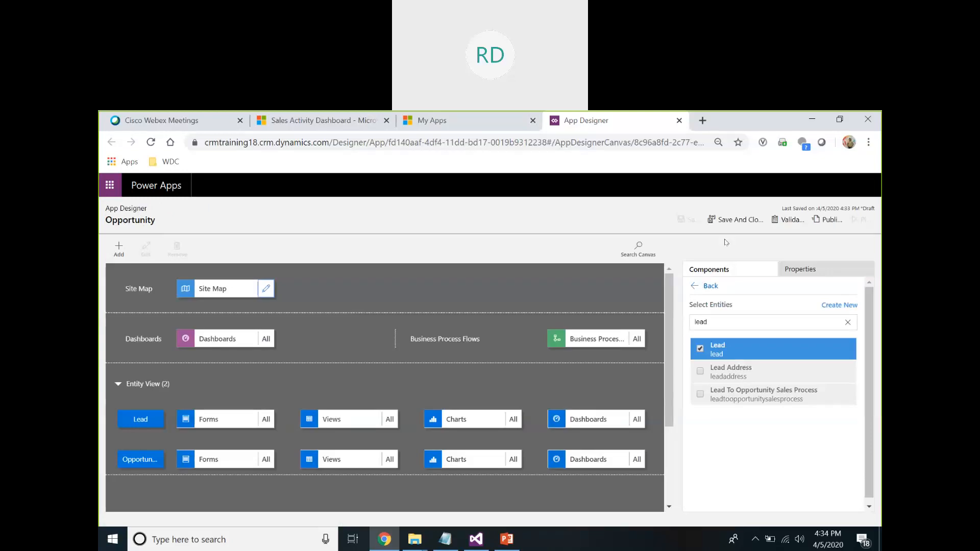
click(788, 225)
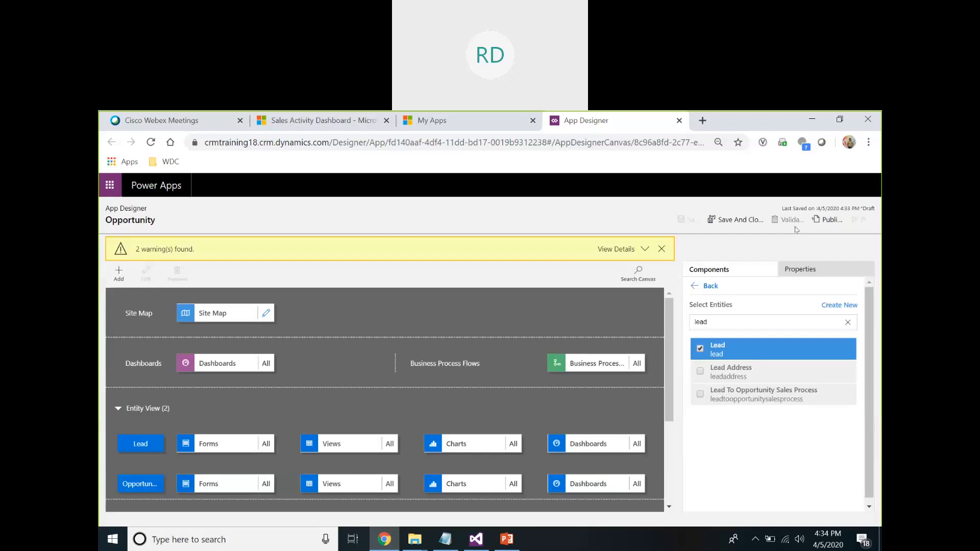
click(828, 220)
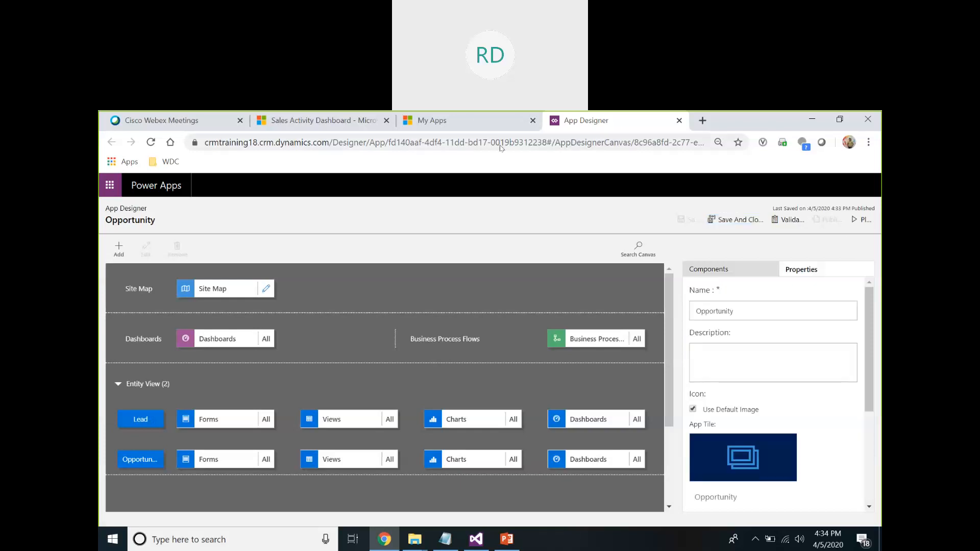
Refresh the My Apps page and open the published Opportunity app.
click(485, 127)
click(150, 145)
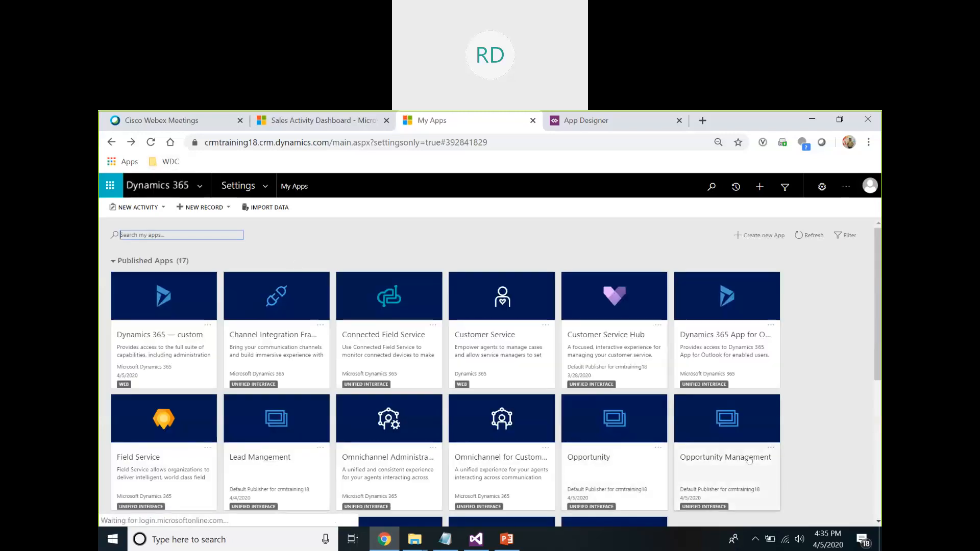
click(610, 438)
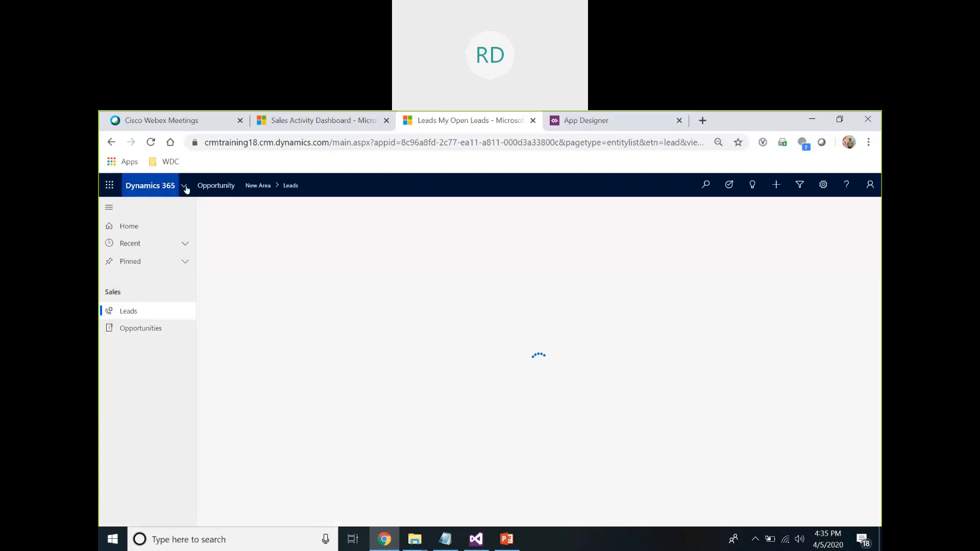
Reload the Sales Activity Dashboard page, dismiss the legacy app notice and look for the Opportunity app in the app list.
click(302, 121)
click(151, 142)
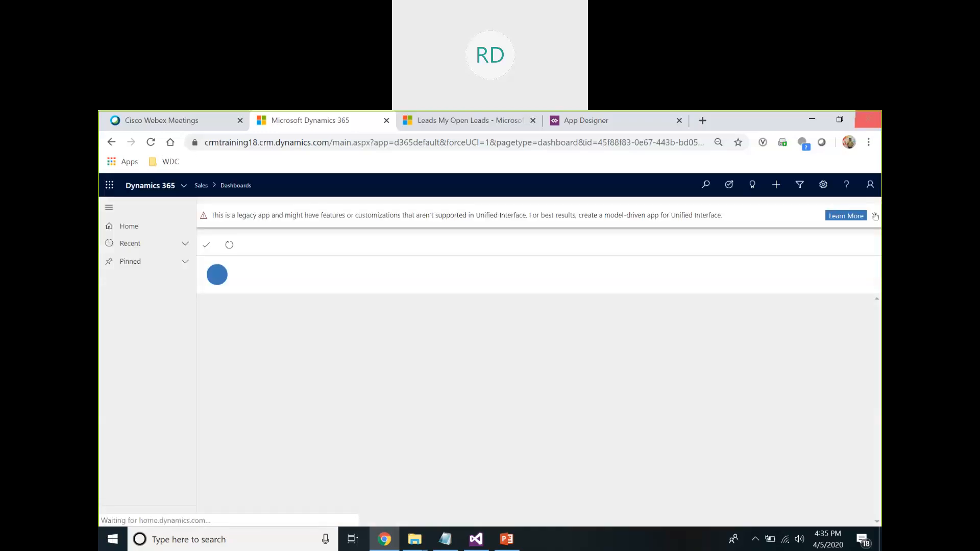
click(875, 216)
click(183, 187)
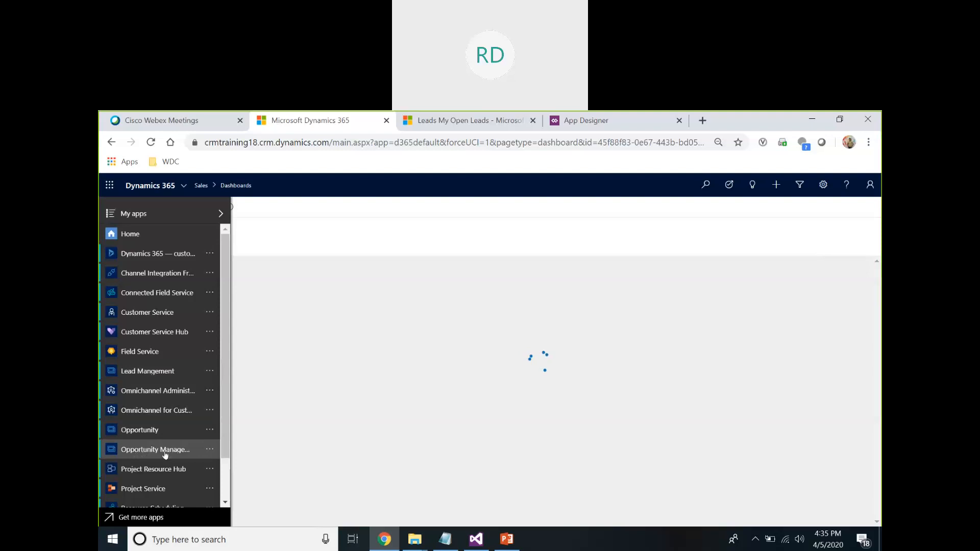
scroll(164, 353, down, 1)
scroll(169, 358, up, 1)
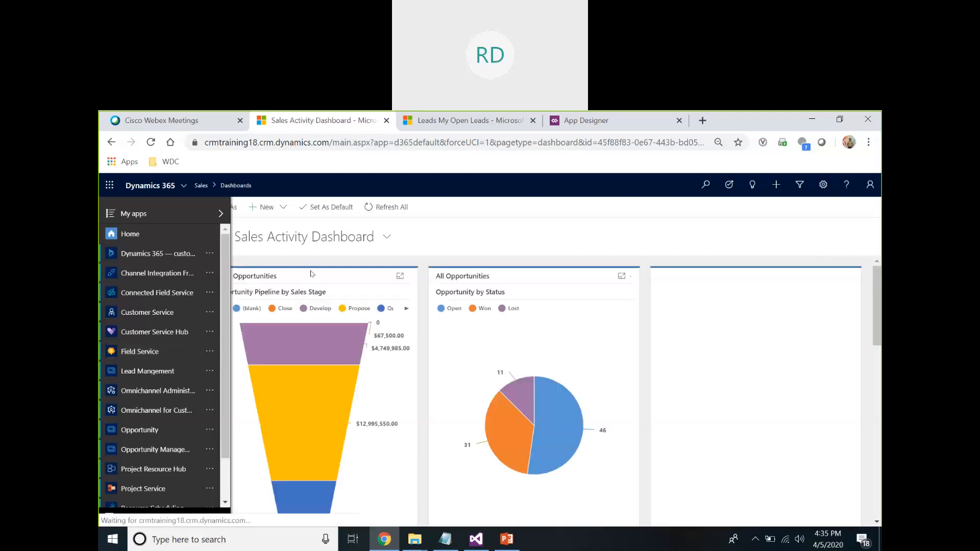
click(487, 208)
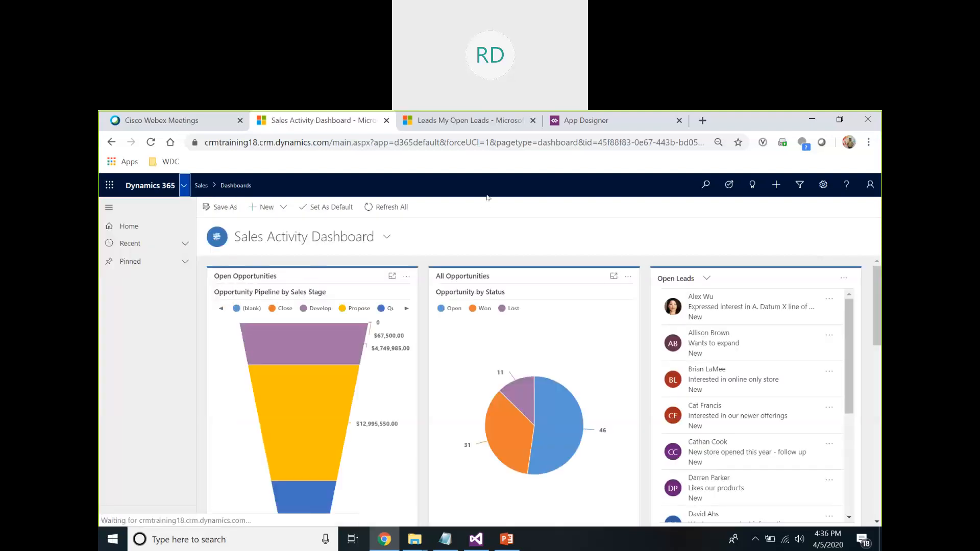
Compare the running Opportunity app with its App Designer layout, and check the app list on the Sales Activity Dashboard page again.
click(479, 128)
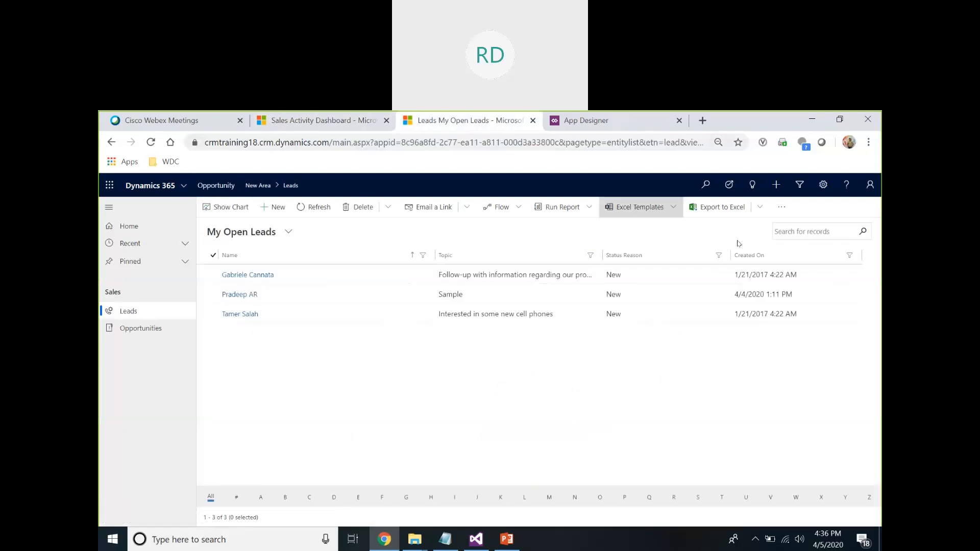
click(667, 127)
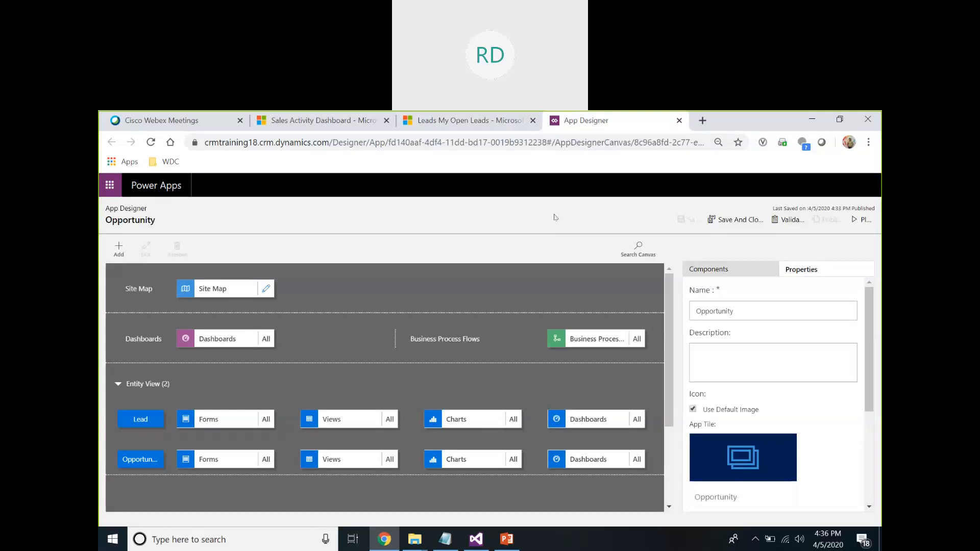
click(465, 124)
click(662, 122)
click(433, 126)
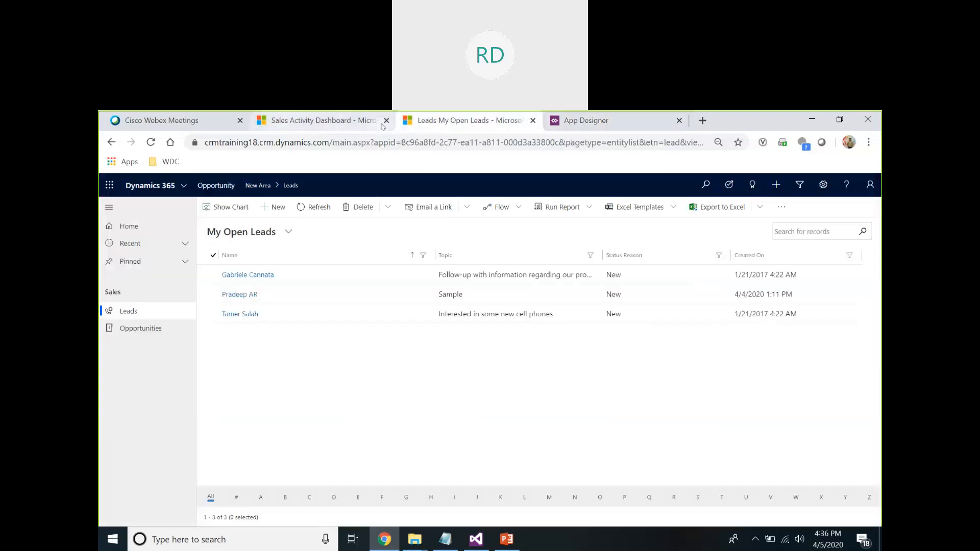
click(365, 122)
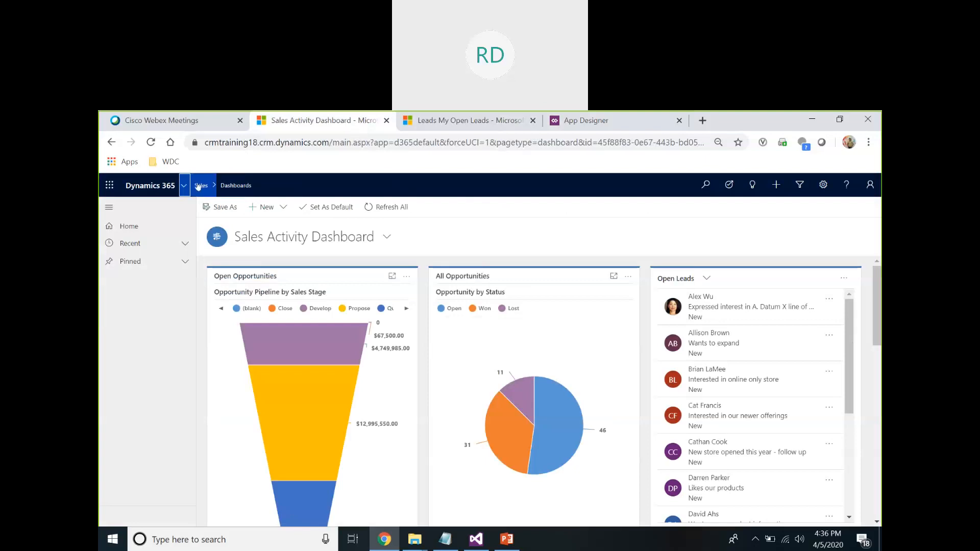
click(184, 185)
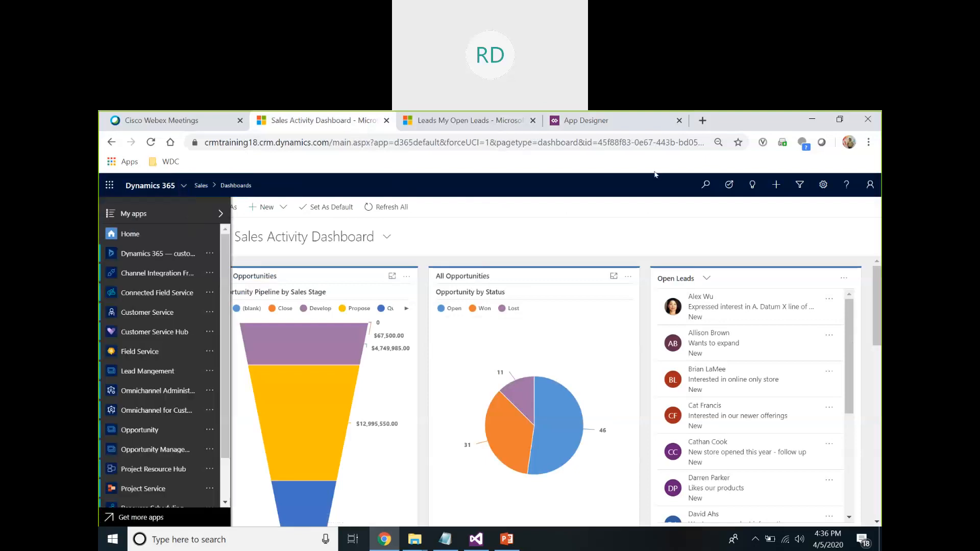
Go to My Apps through Advanced Settings and open the Lead Mangement app in the App Designer.
click(846, 185)
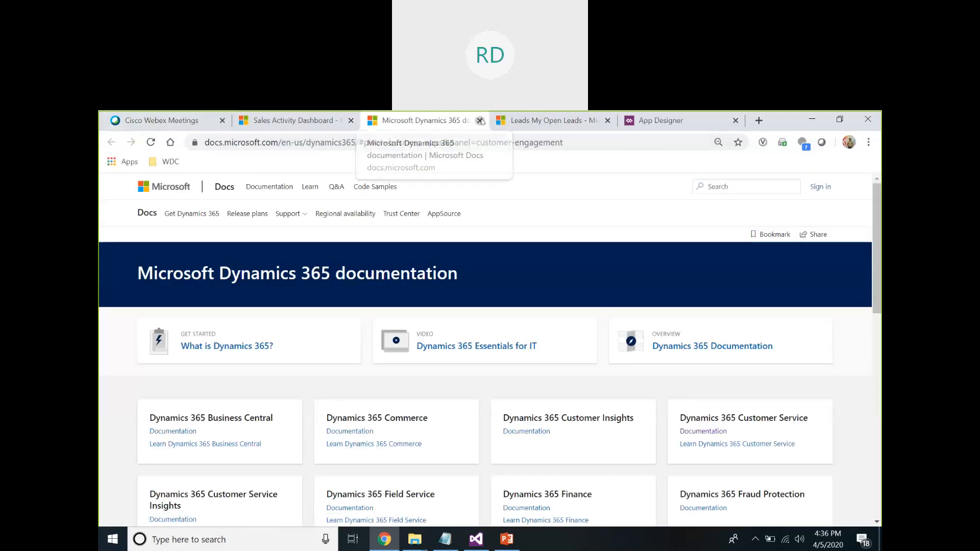
click(479, 121)
click(823, 184)
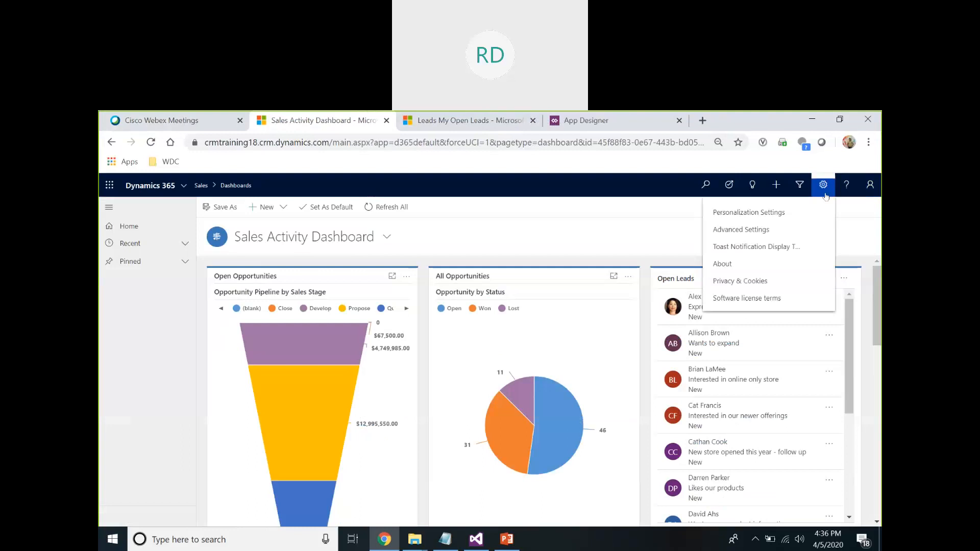
click(751, 230)
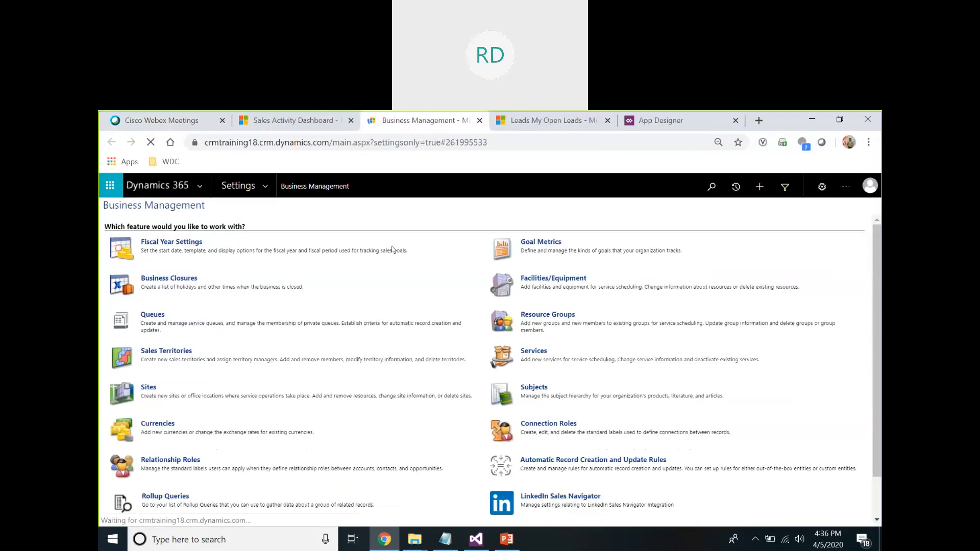
click(263, 186)
click(633, 280)
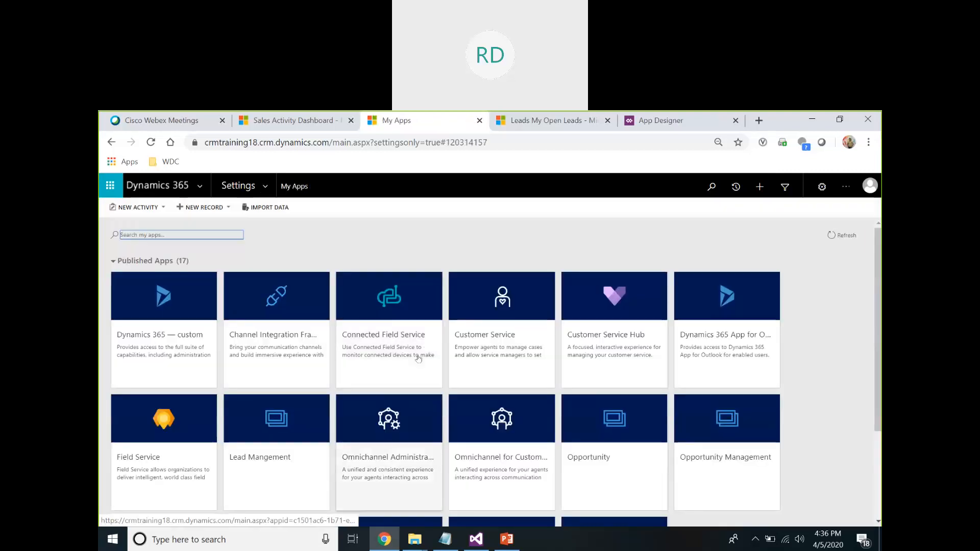
click(320, 449)
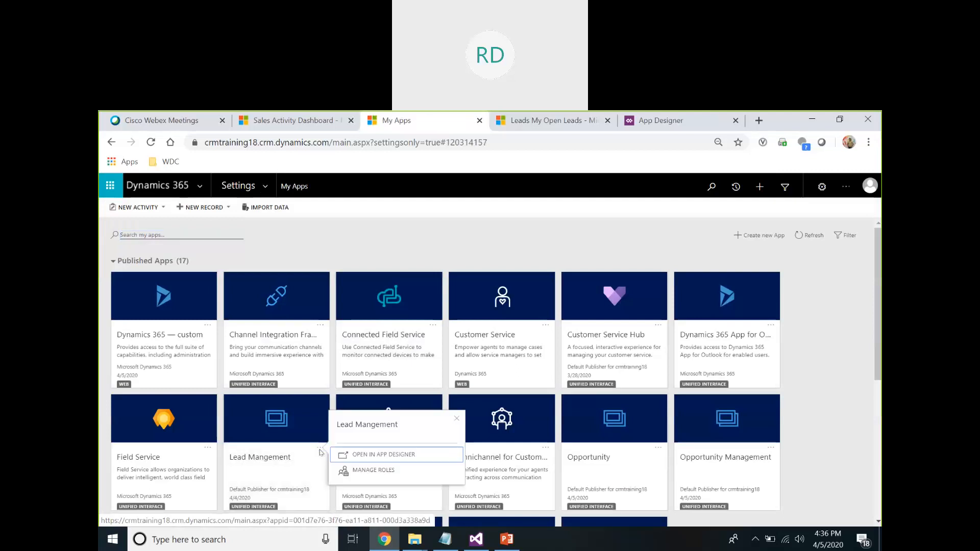
click(374, 456)
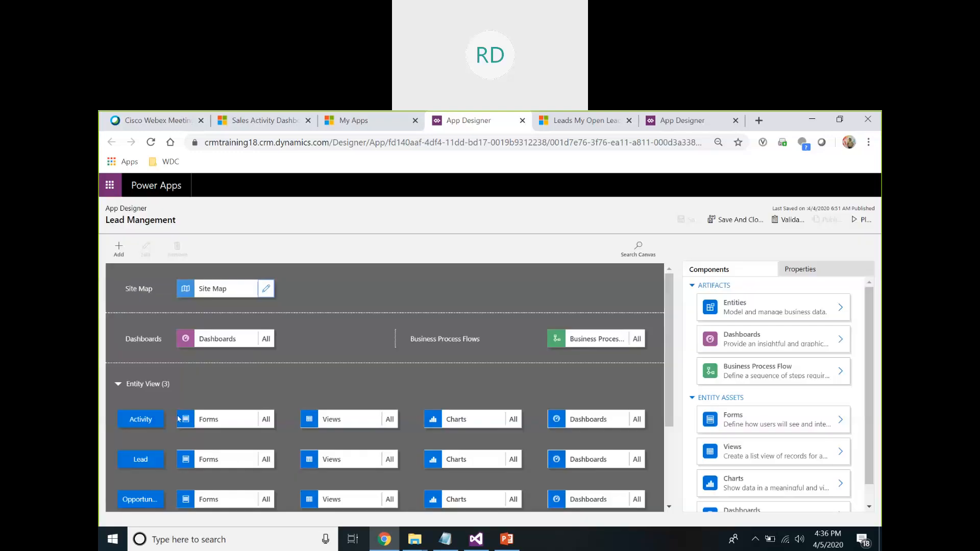
Review the Lead Mangement app's dashboards and entity components and open its site map in the Sitemap Designer.
scroll(167, 431, down, 1)
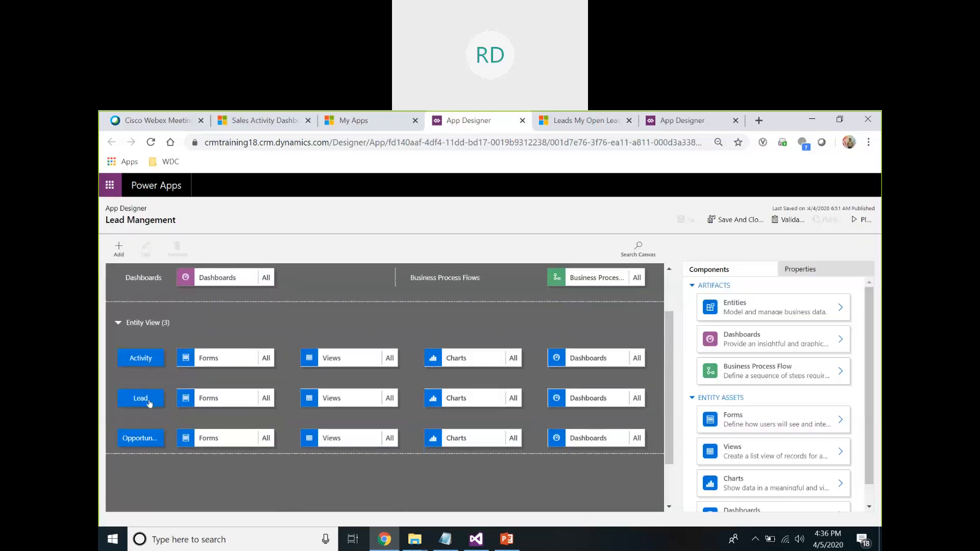
scroll(169, 384, up, 1)
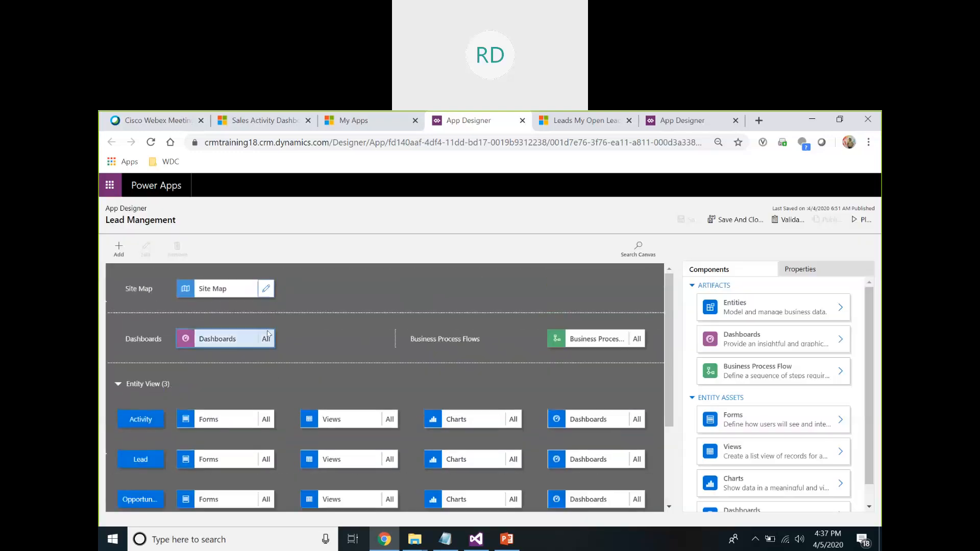
click(266, 288)
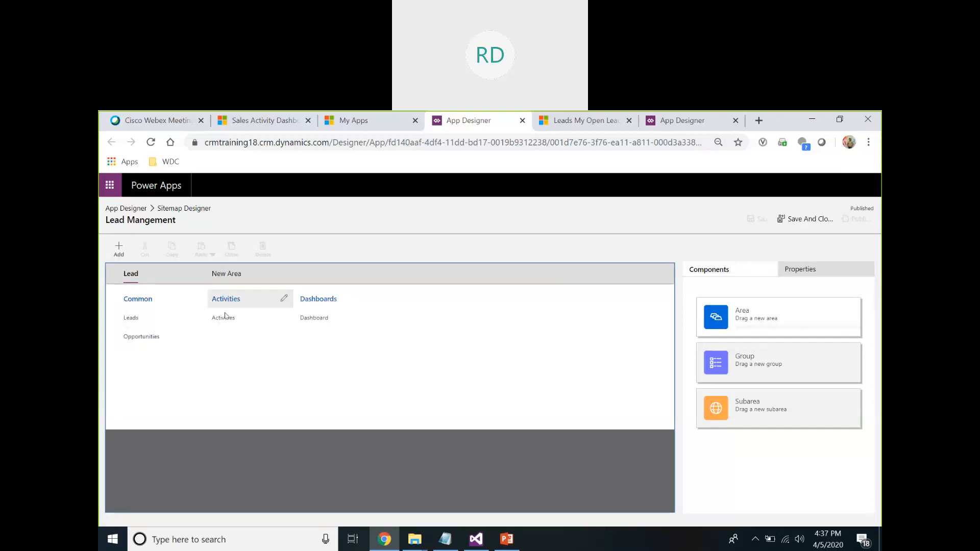
Return to the Sales Activity Dashboard page and launch the Lead Mangement app from the app list.
click(270, 121)
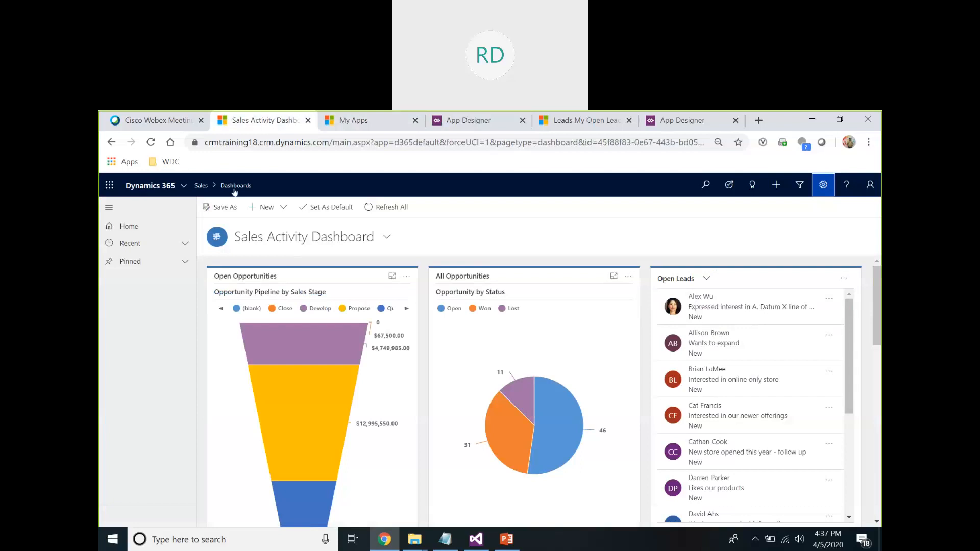
click(184, 186)
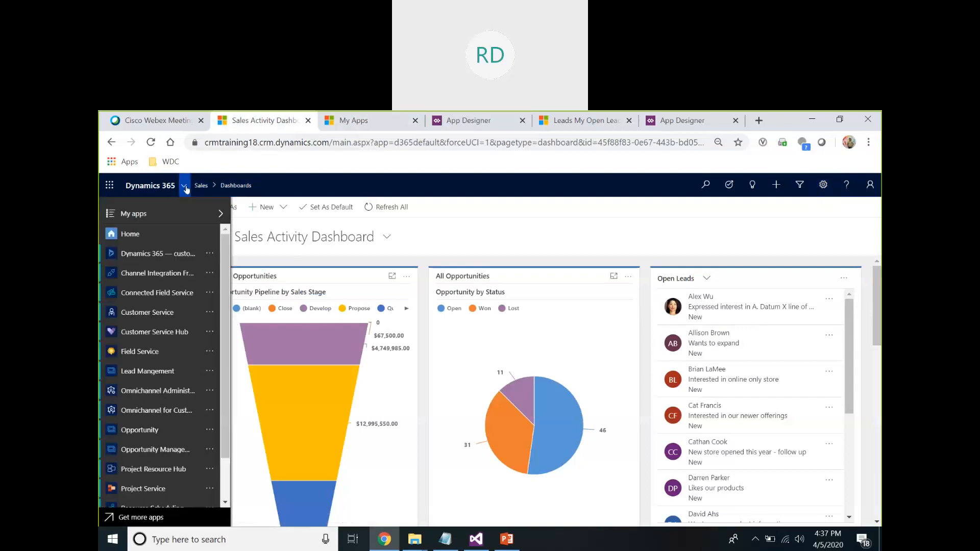
click(168, 378)
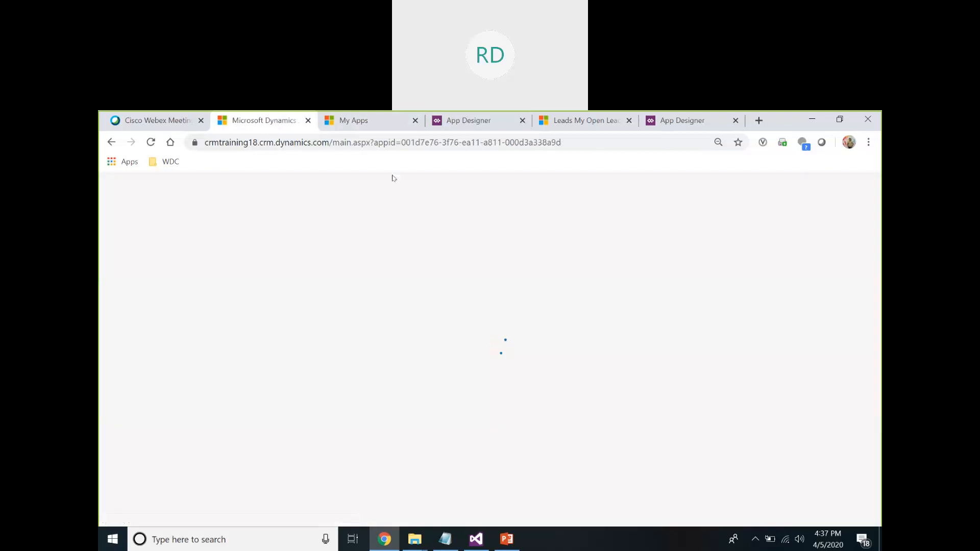
drag(563, 138, 298, 276)
click(140, 509)
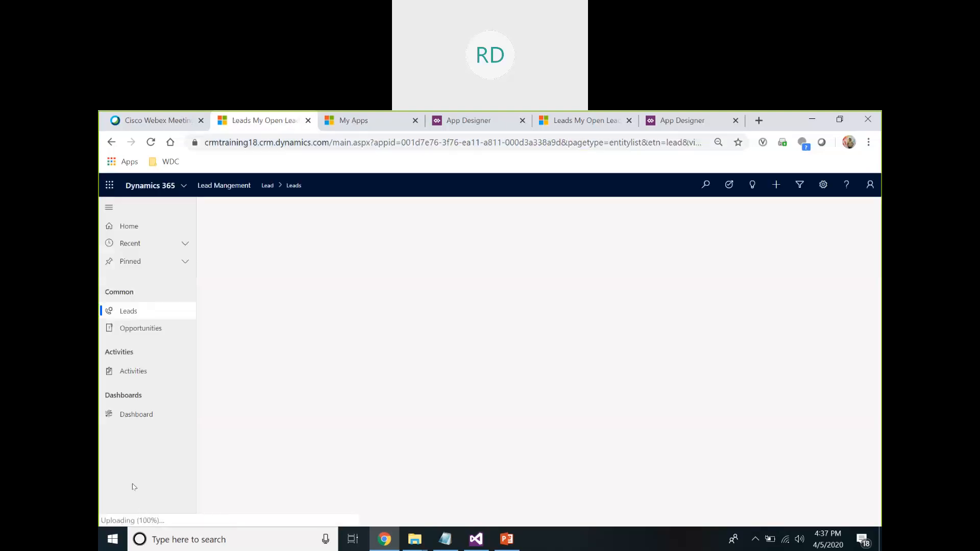
Point out the Common, Activities and Dashboards groups in the running Lead Mangement app's navigation.
double_click(126, 292)
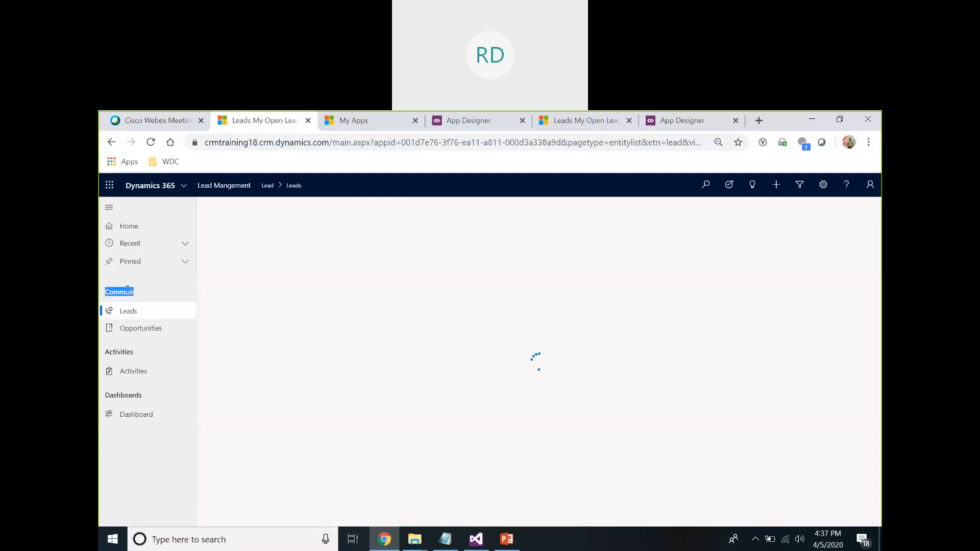
click(125, 346)
double_click(124, 352)
double_click(123, 395)
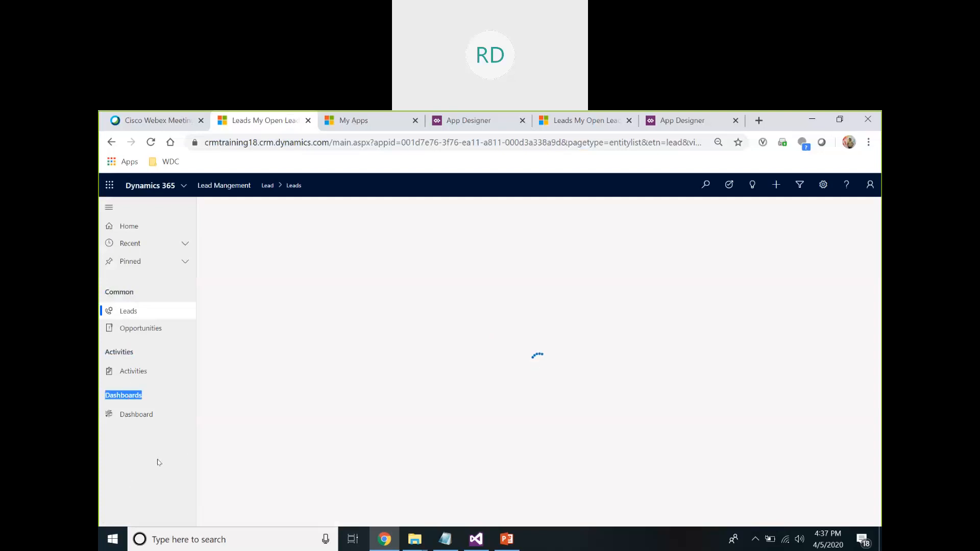
click(160, 463)
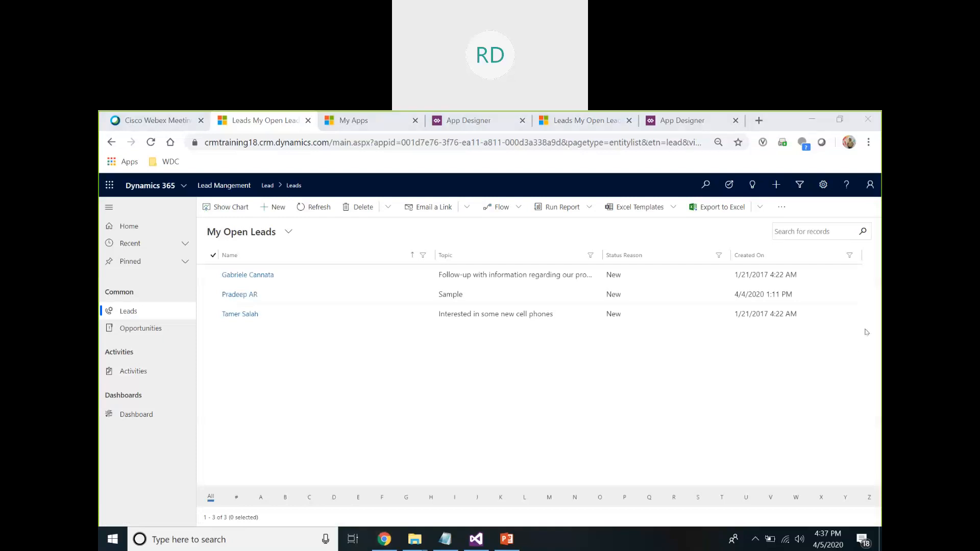
click(711, 397)
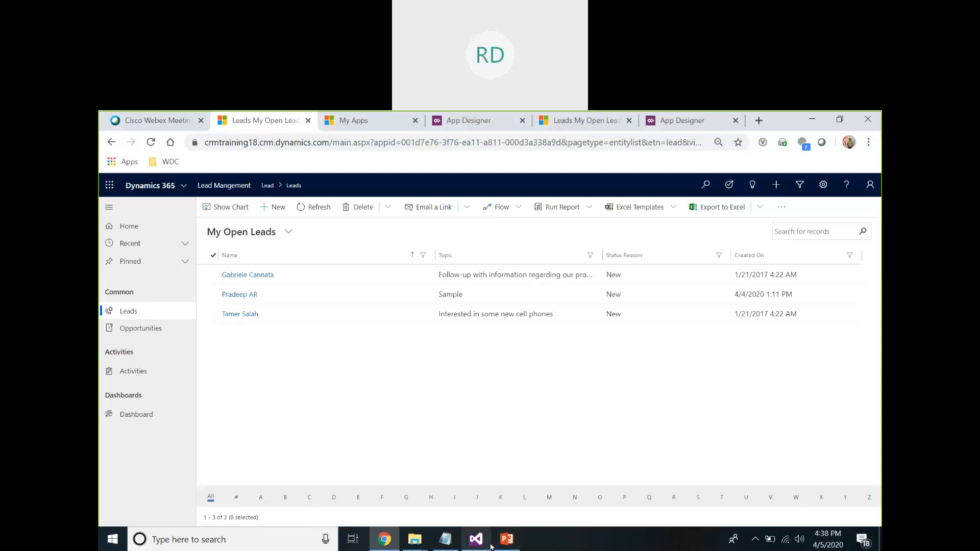
Switch to Visual Studio, look through the open HTML pages and bring up the CRMTrainingScript.js file.
mouse_move(489, 548)
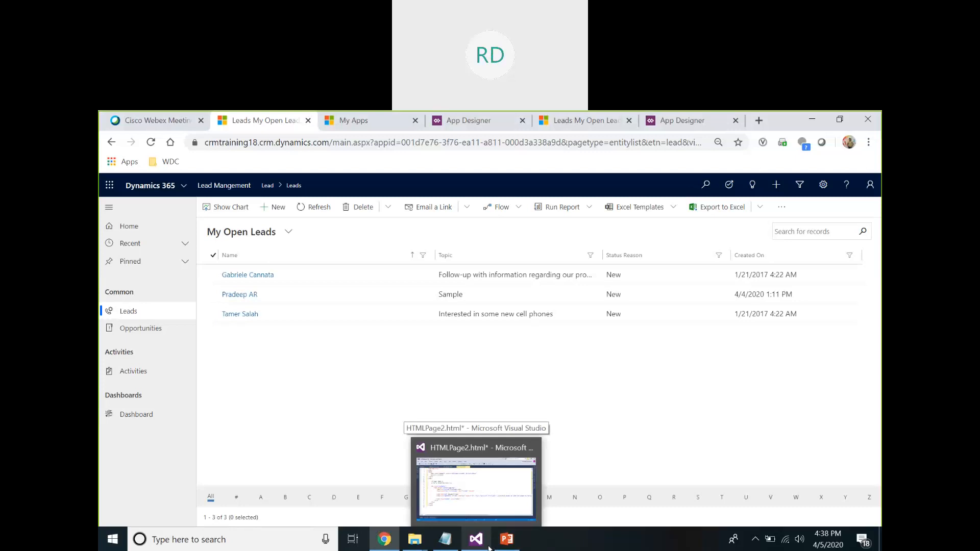
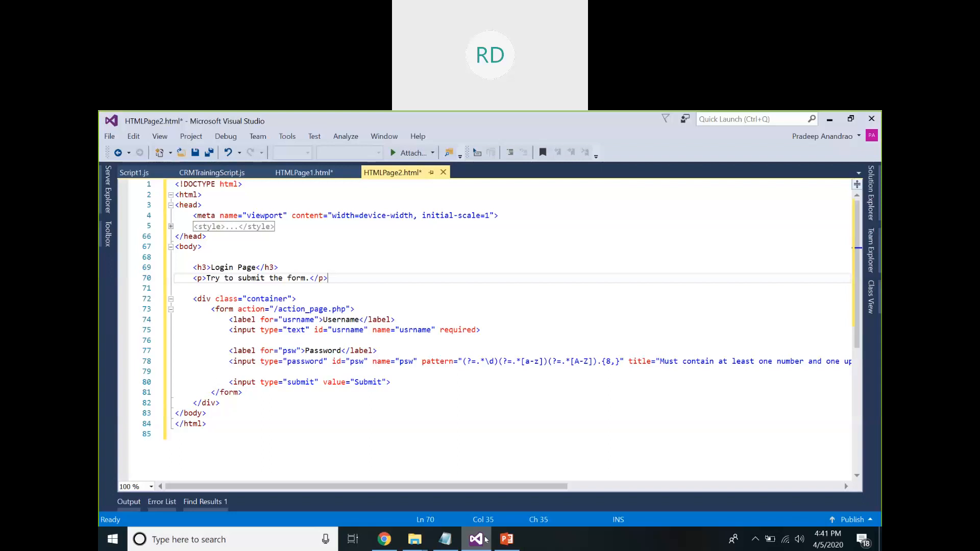
click(309, 174)
click(398, 176)
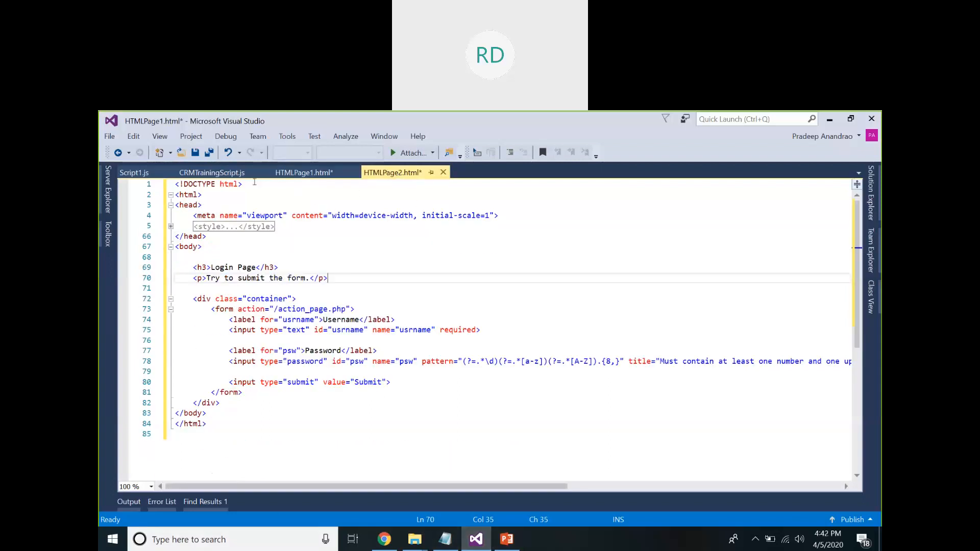
click(239, 173)
click(287, 318)
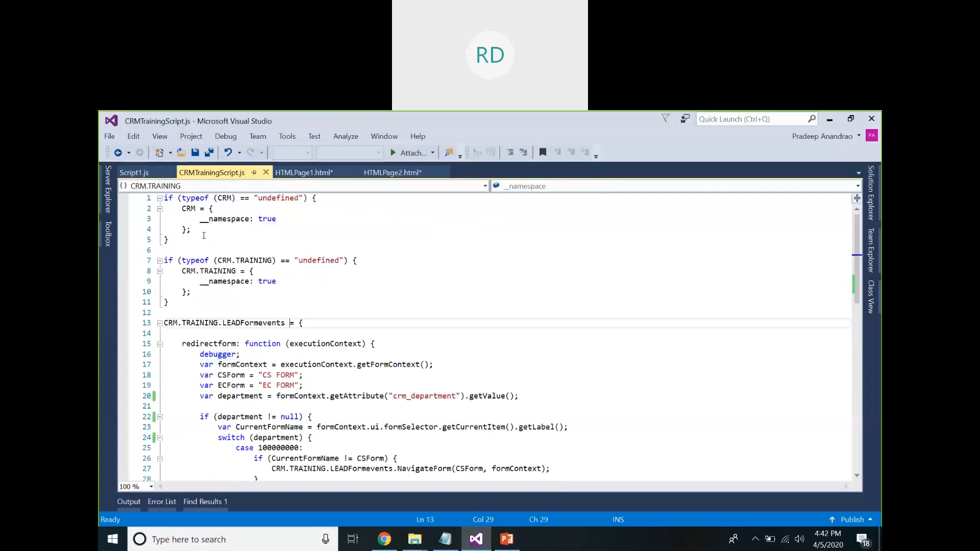
Examine the CRM.TRAINING.LEADFormevents object, collapsing the redirectform function and expanding the NavigateForm function.
drag(285, 323, 163, 323)
scroll(227, 321, down, 1)
scroll(227, 322, up, 1)
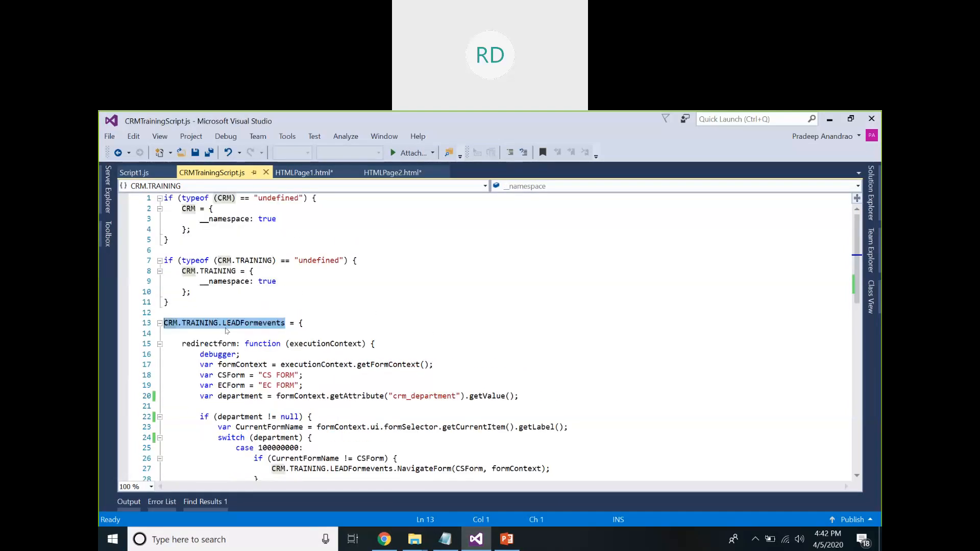
double_click(211, 344)
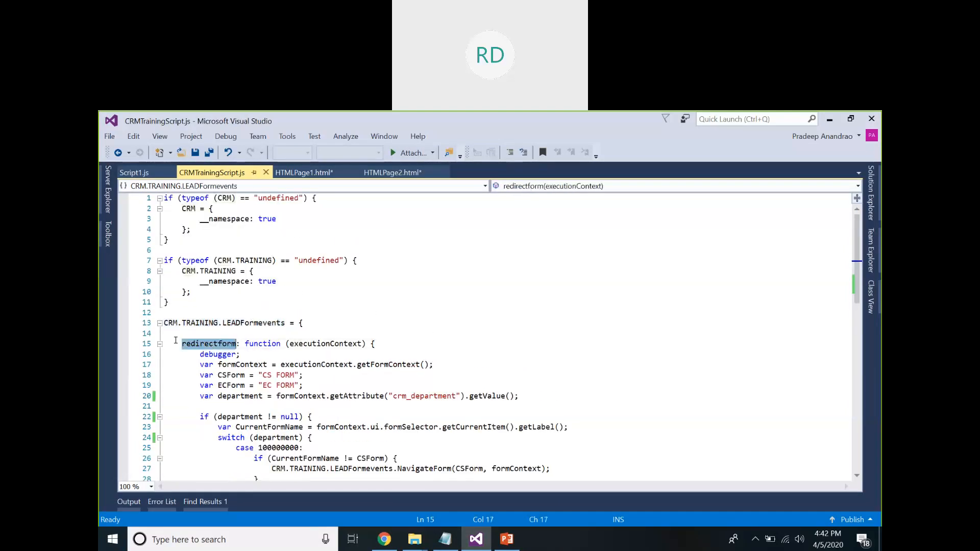
click(160, 344)
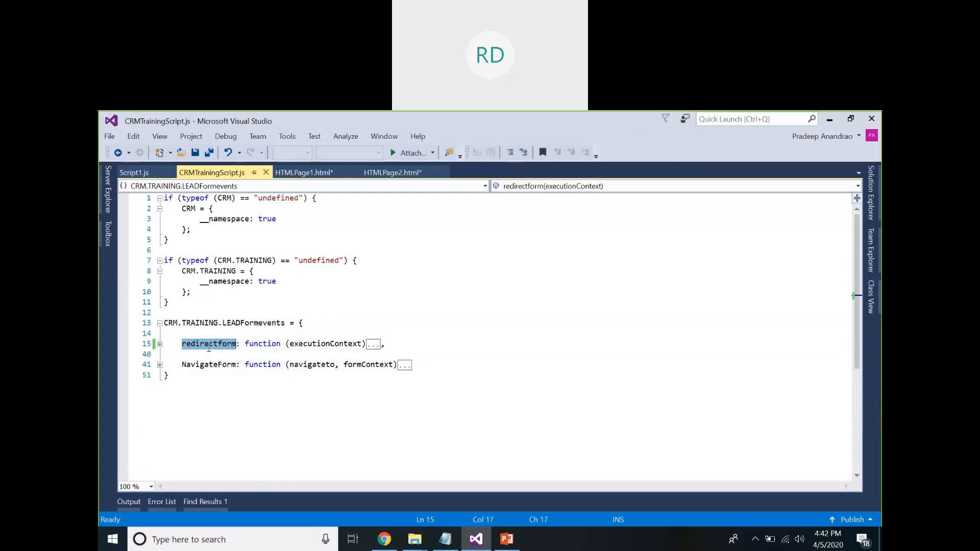
click(159, 365)
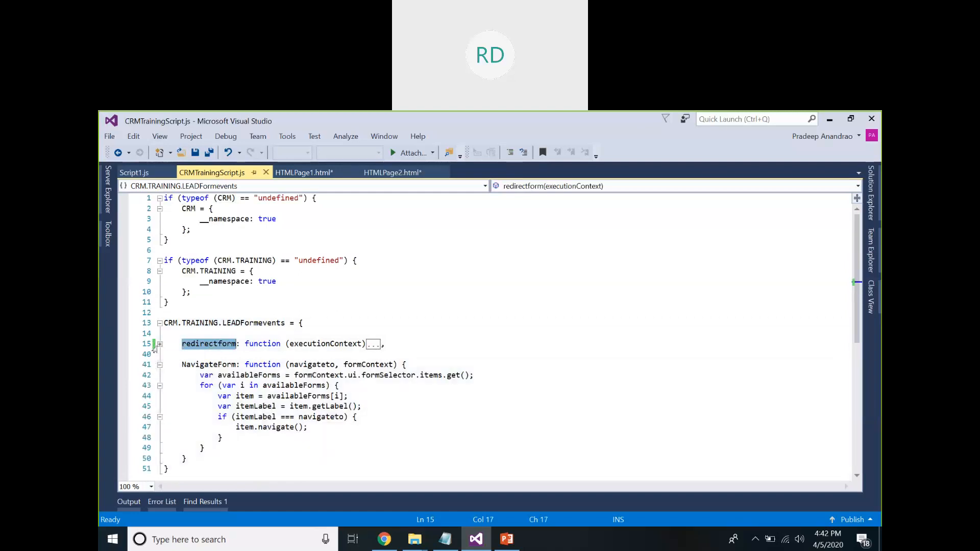
Expand the redirectform function and read through its department-based form switching code.
click(159, 344)
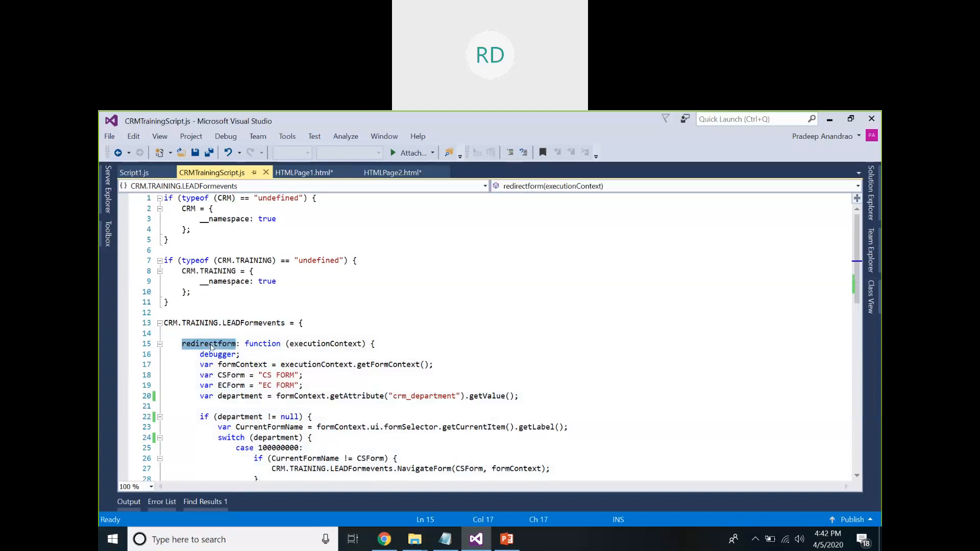
scroll(212, 347, down, 3)
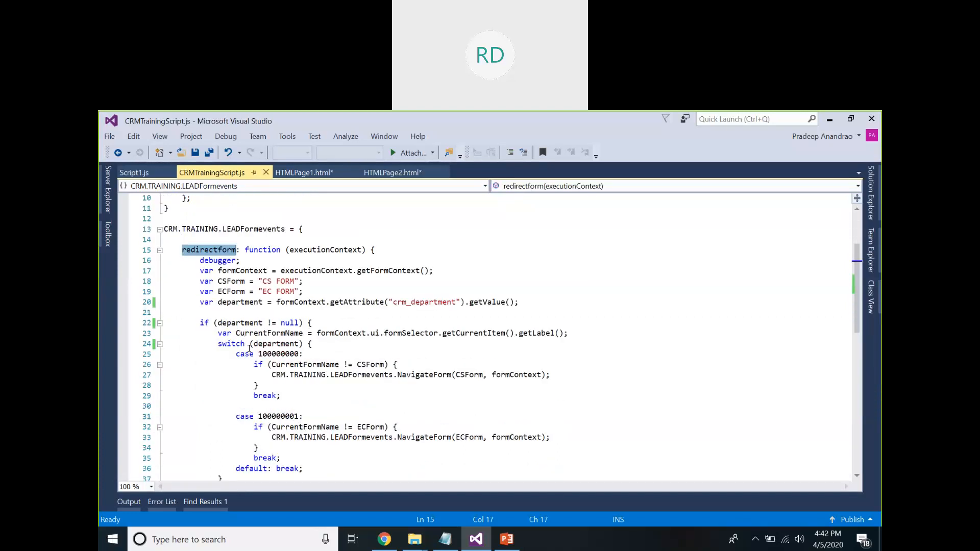
scroll(248, 342, down, 1)
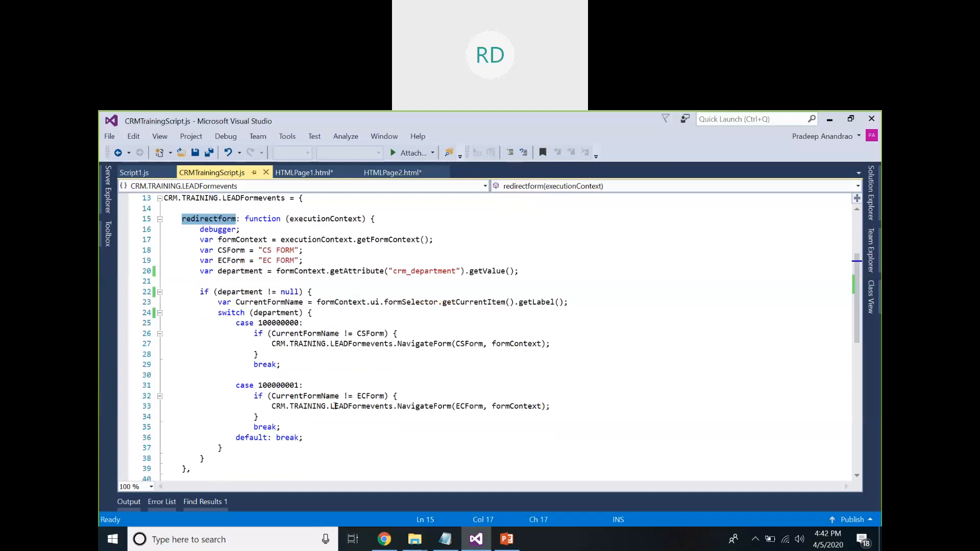
scroll(306, 393, up, 4)
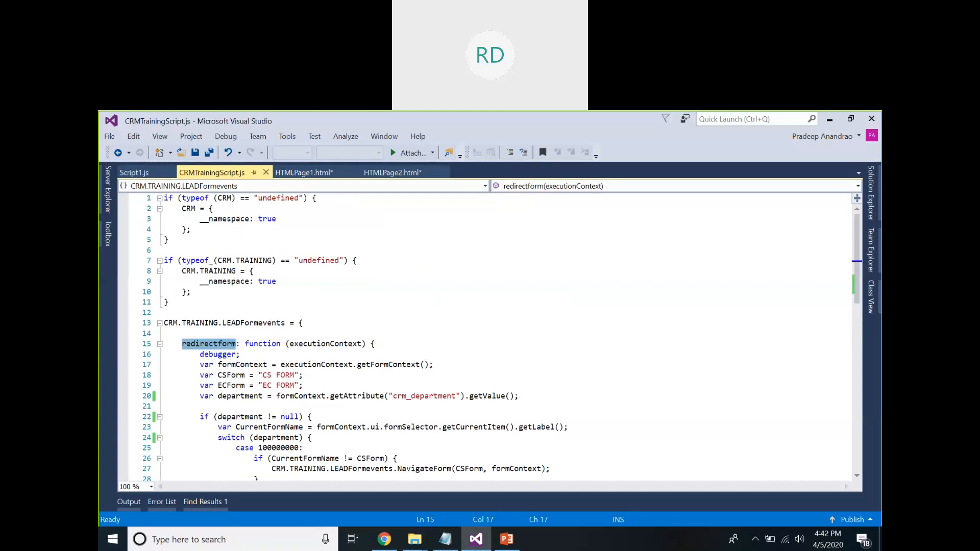
scroll(383, 371, down, 2)
scroll(383, 371, up, 2)
Switch back to Chrome and go from My Apps to the Customizations page in Settings.
click(382, 534)
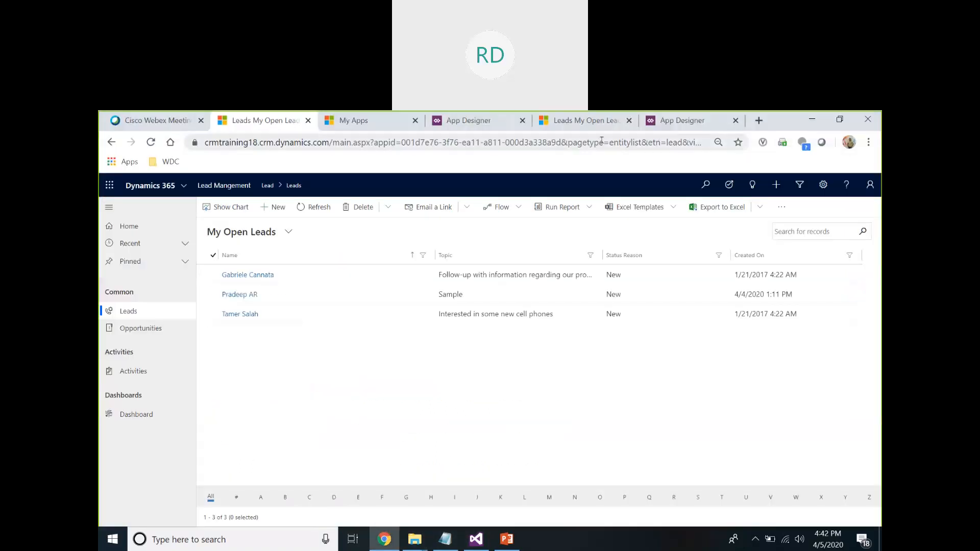
click(380, 127)
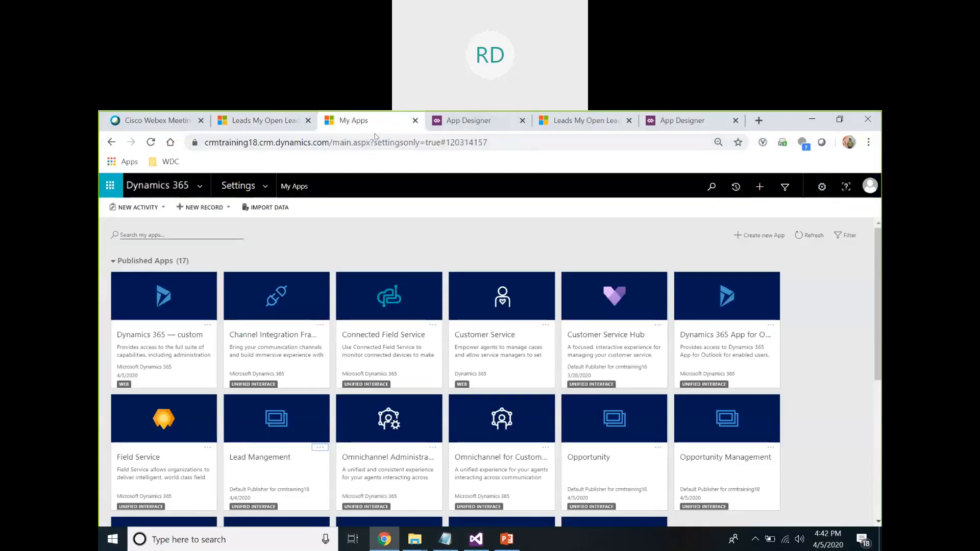
click(265, 185)
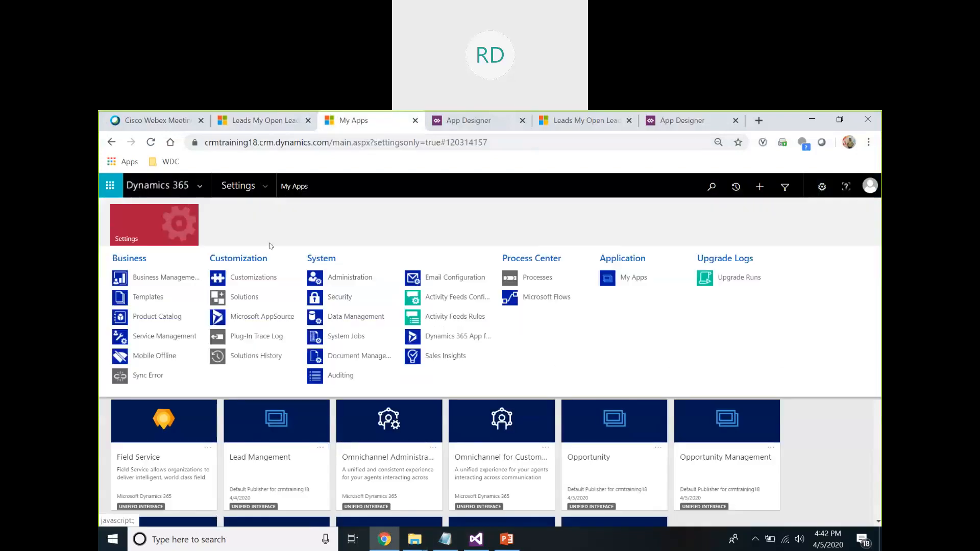
click(251, 281)
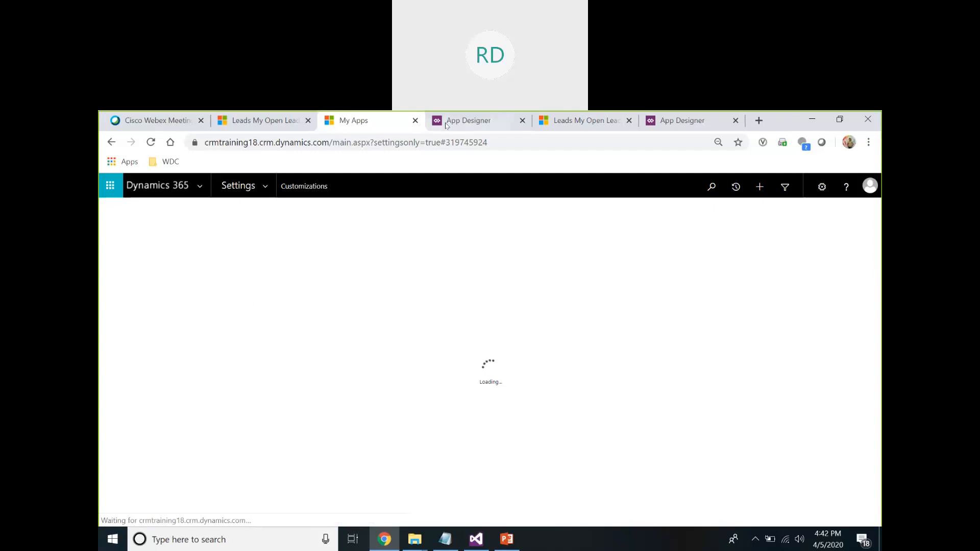
Close the browser page showing the Lead Mangement site map in the App Designer.
click(463, 125)
right_click(464, 127)
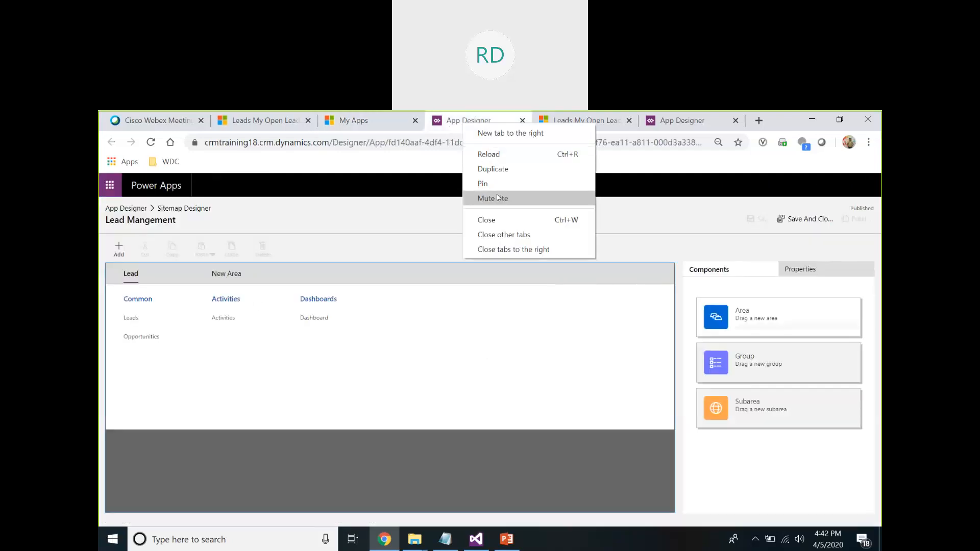
click(504, 220)
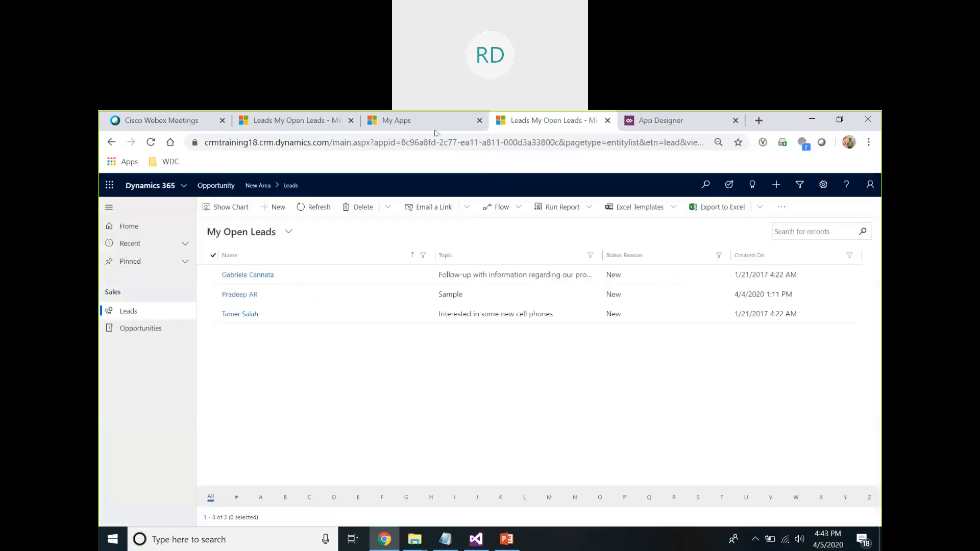
Go from the Customization page to Solutions and open the Training solution in a maximized window.
click(433, 125)
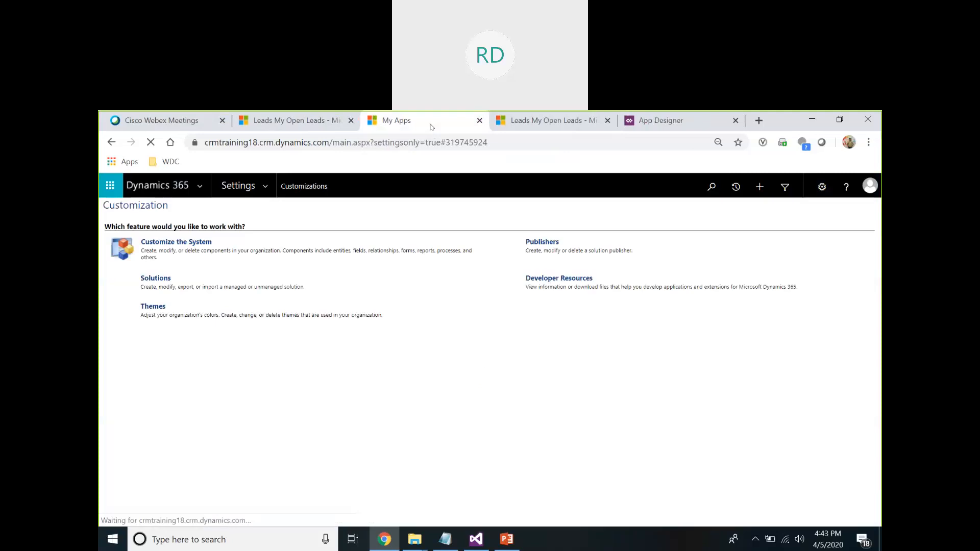
click(168, 280)
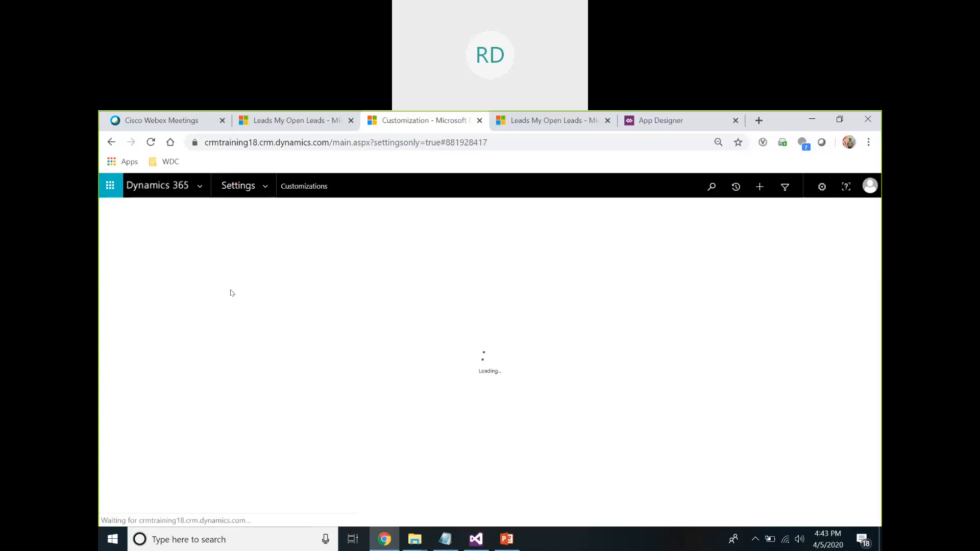
click(135, 265)
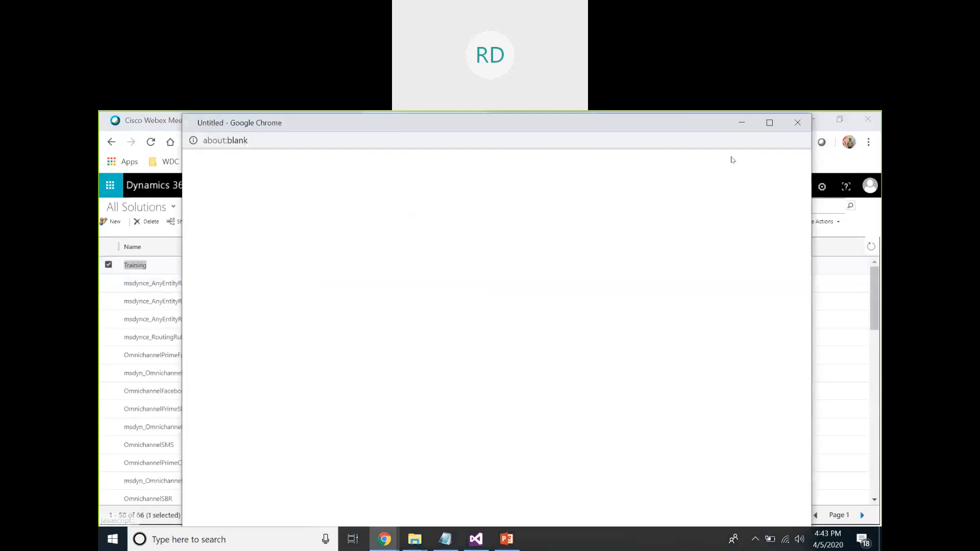
click(769, 123)
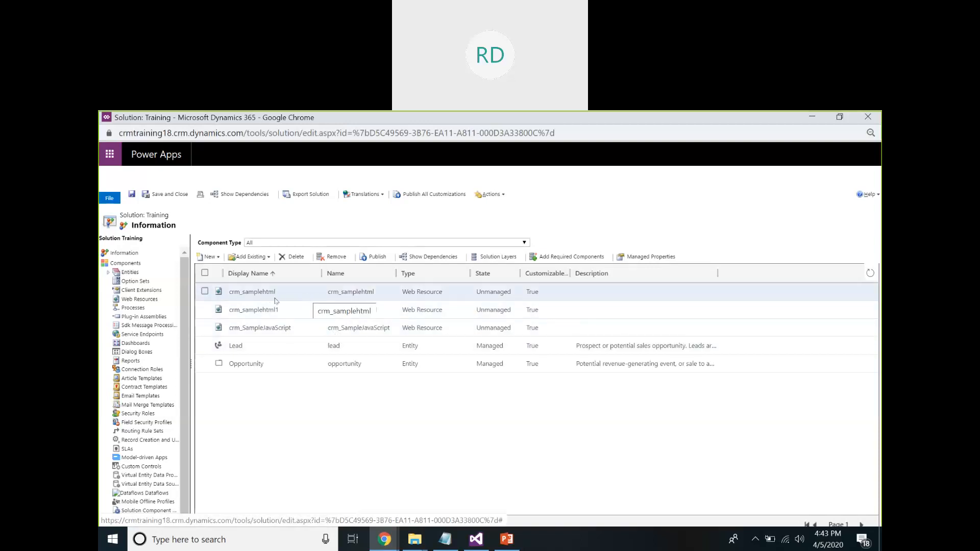
View the crm_SampleJavaScript web resource of the Training solution and minimize its window.
click(297, 329)
double_click(297, 329)
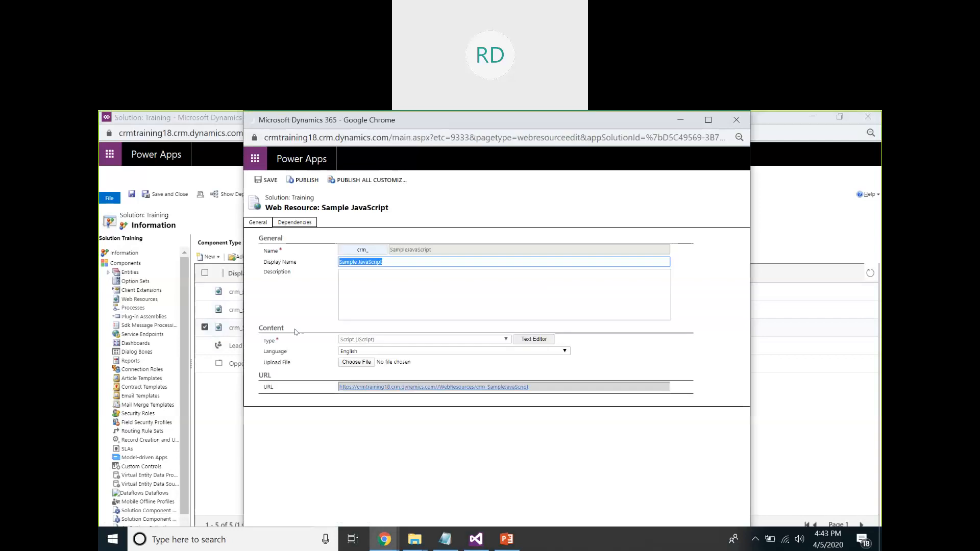
click(681, 120)
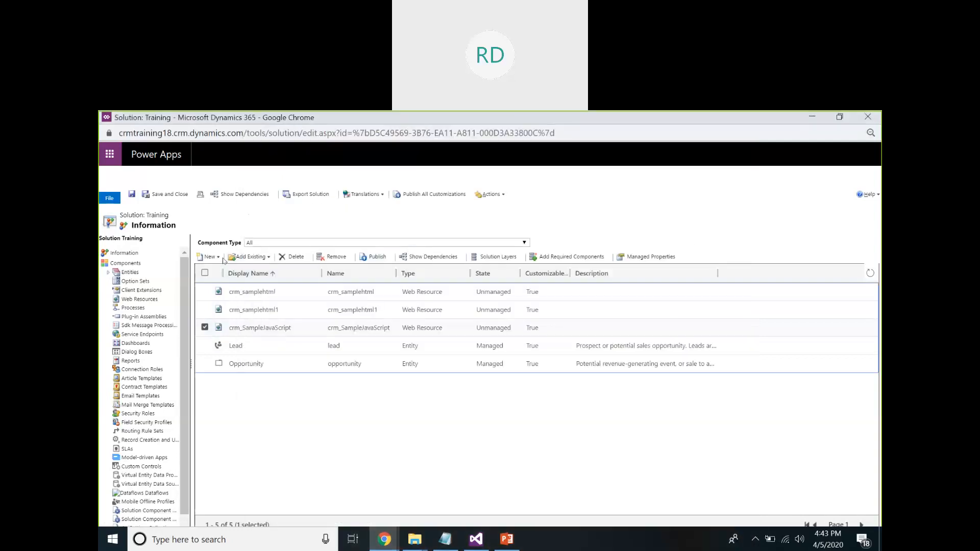
Start a new web resource in the Training solution, view the available content types and close the form without saving.
click(218, 256)
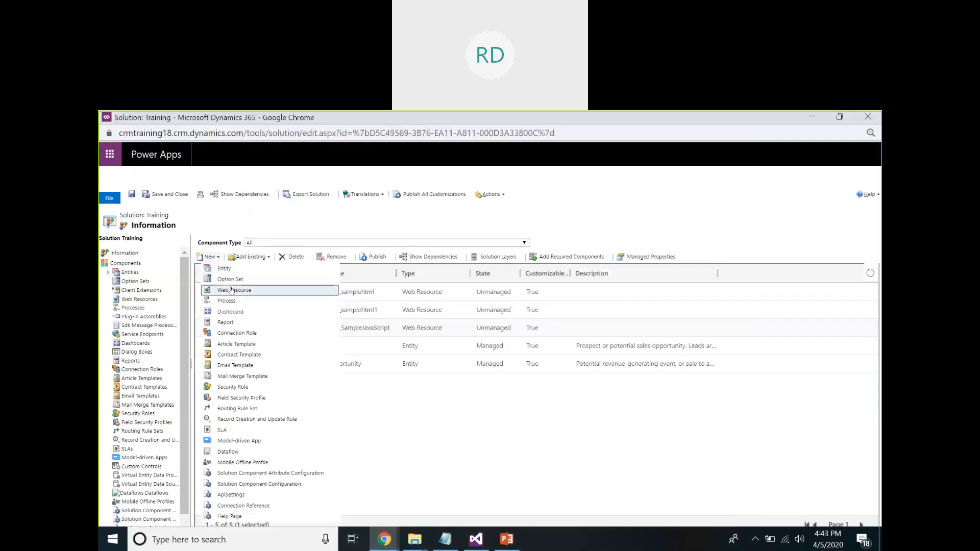
click(255, 291)
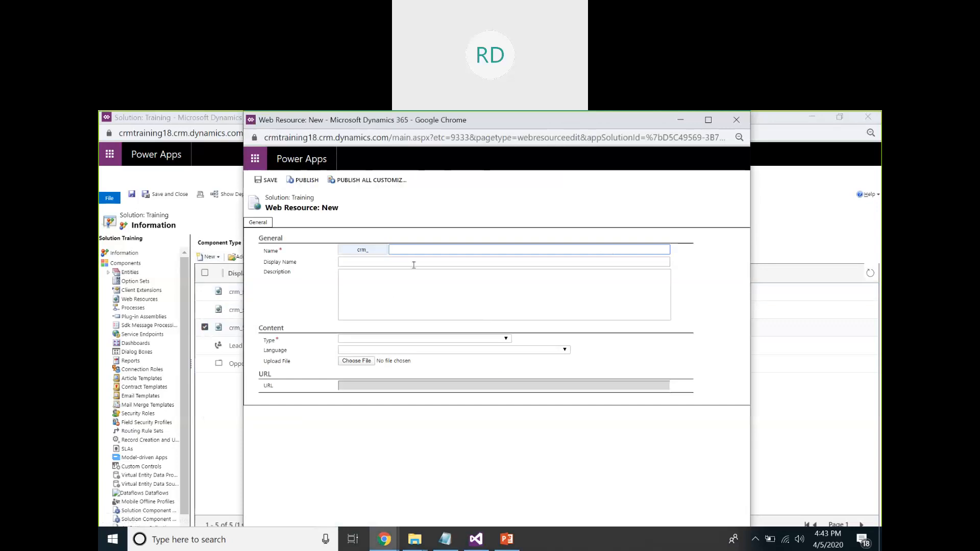
click(459, 339)
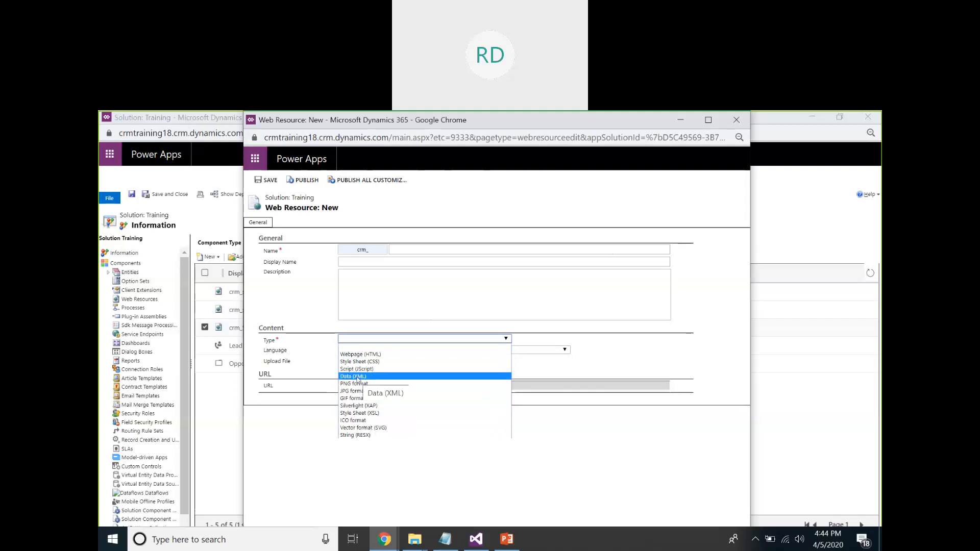
click(422, 477)
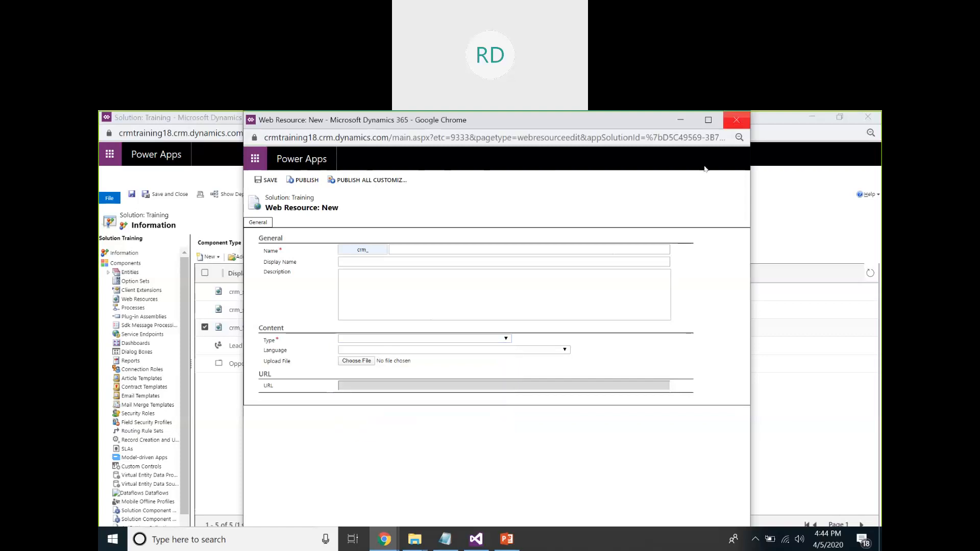
click(736, 119)
View the source of the Sample JavaScript web resource alongside CRMTrainingScript.js in Visual Studio, then close the web resource without changes.
mouse_move(393, 531)
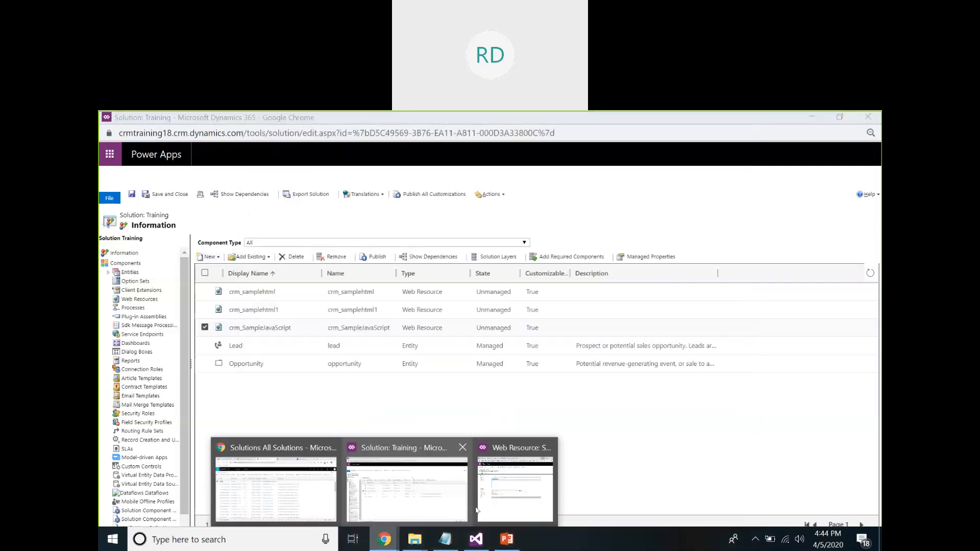
click(479, 475)
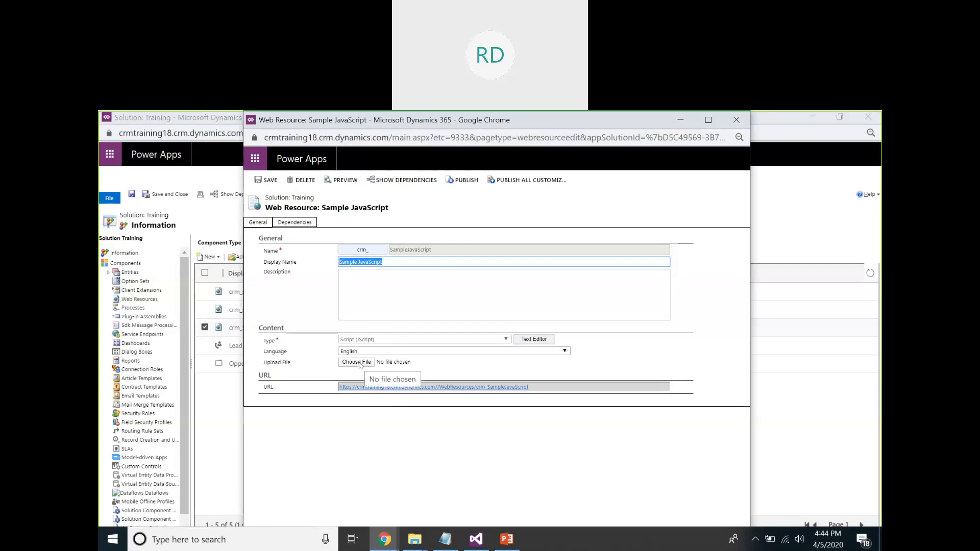
click(534, 341)
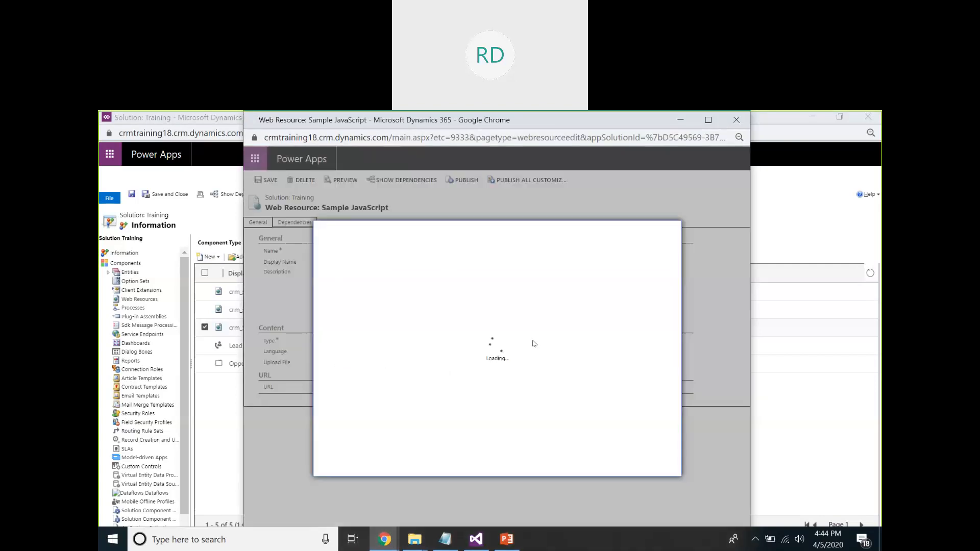
click(476, 539)
click(384, 332)
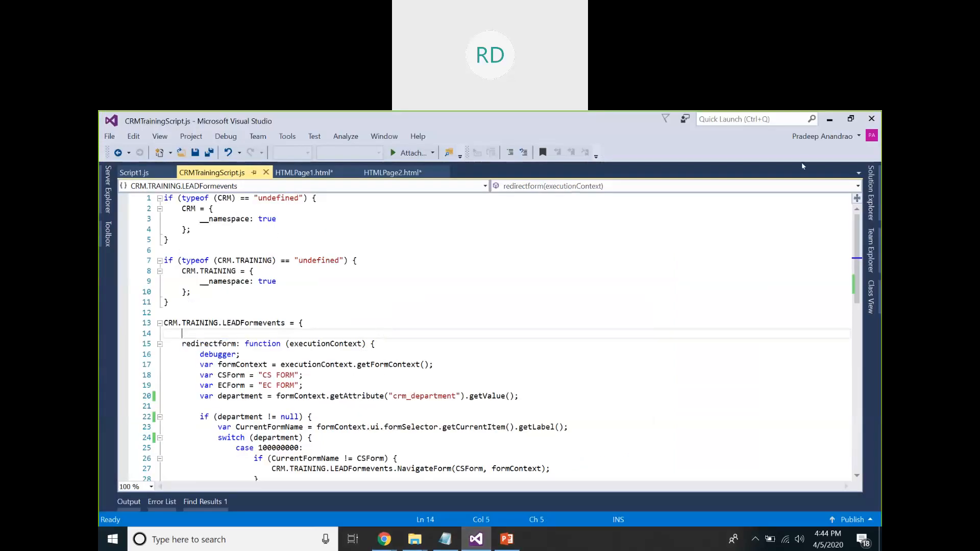
click(830, 119)
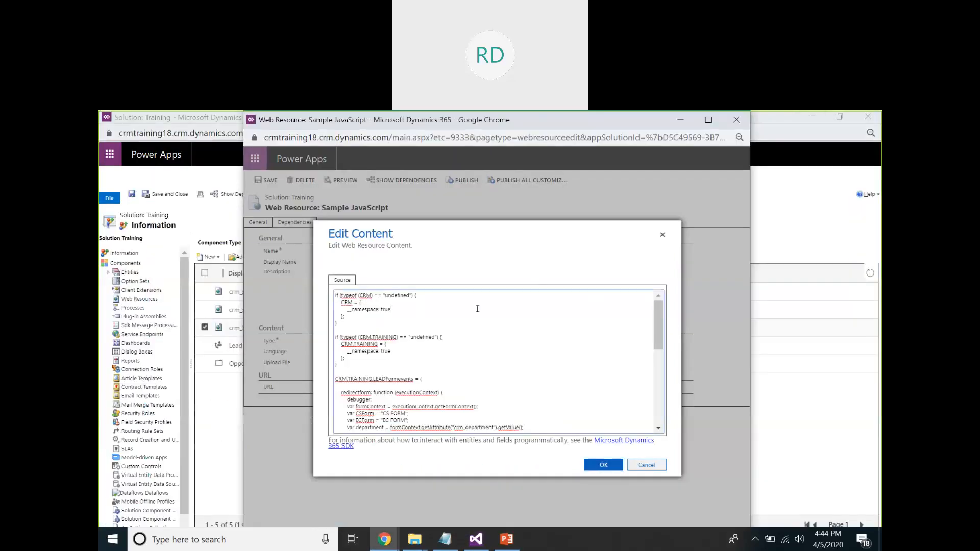
scroll(478, 308, down, 5)
scroll(434, 370, up, 5)
click(647, 465)
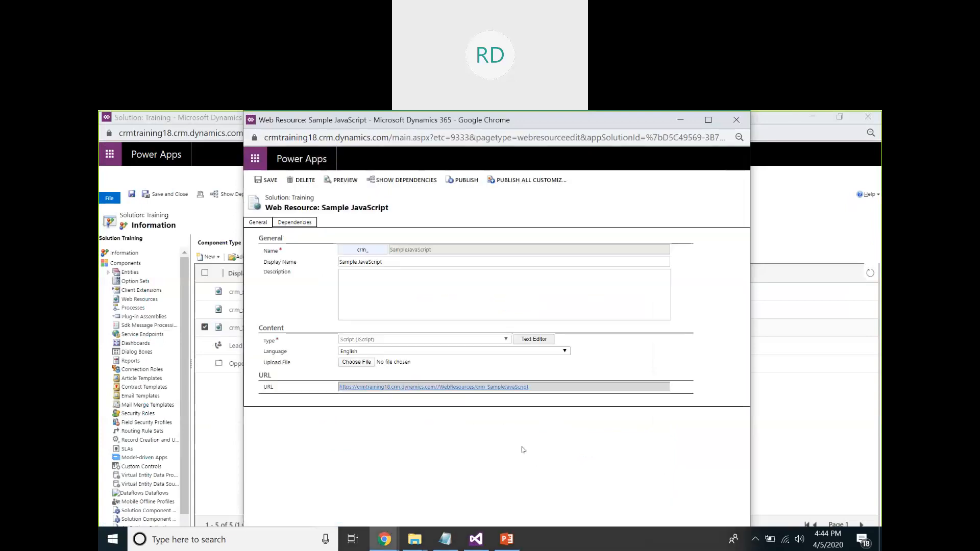
click(736, 120)
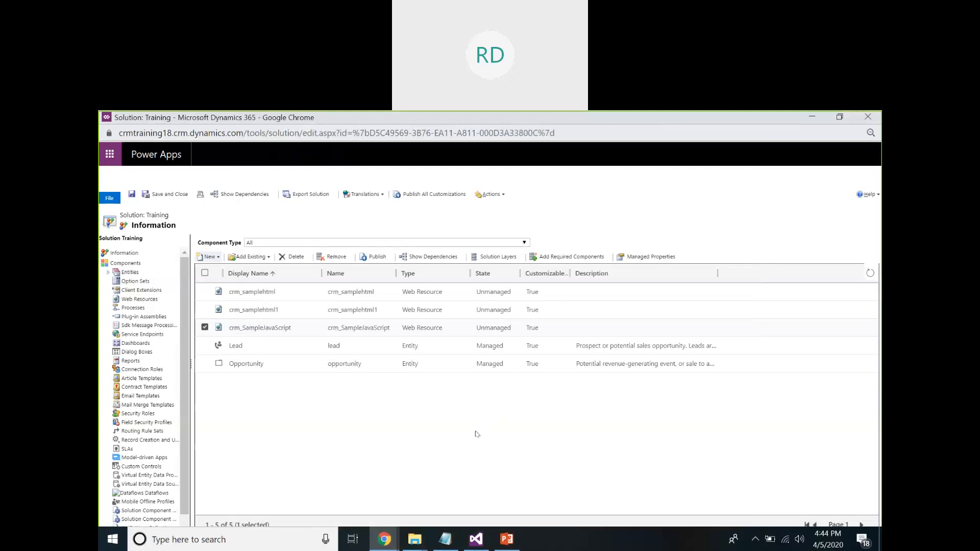
Open the crm_samplehtml web resource, preview its page through its URL and close the preview.
double_click(295, 291)
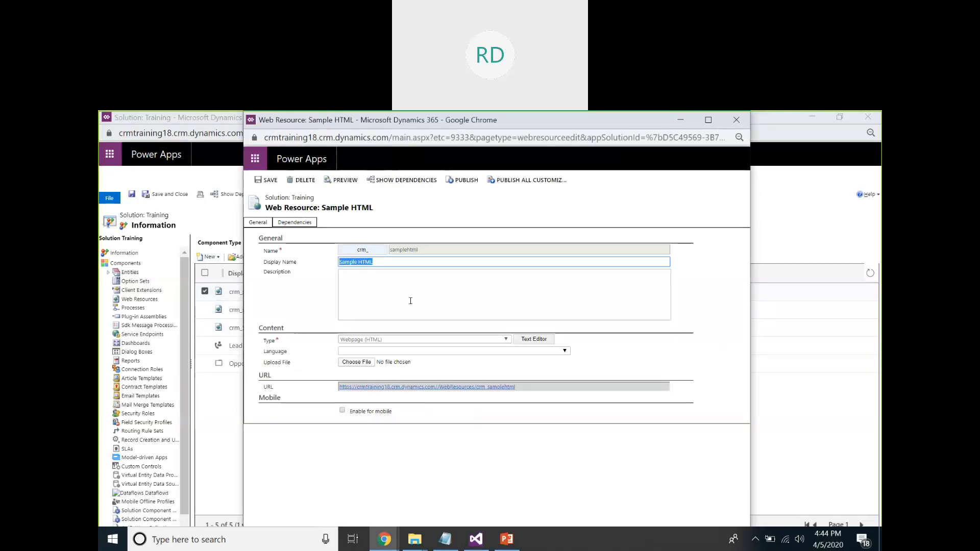
click(432, 387)
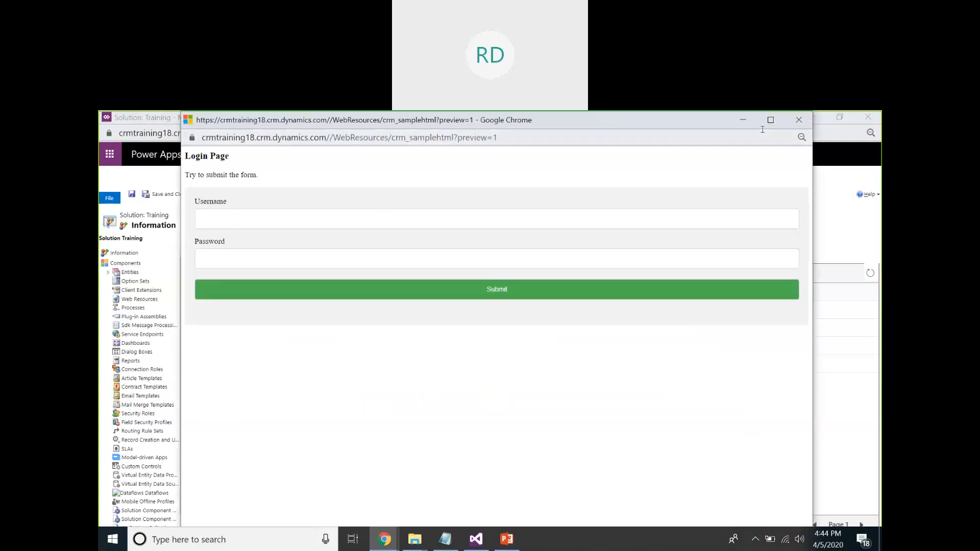
click(799, 120)
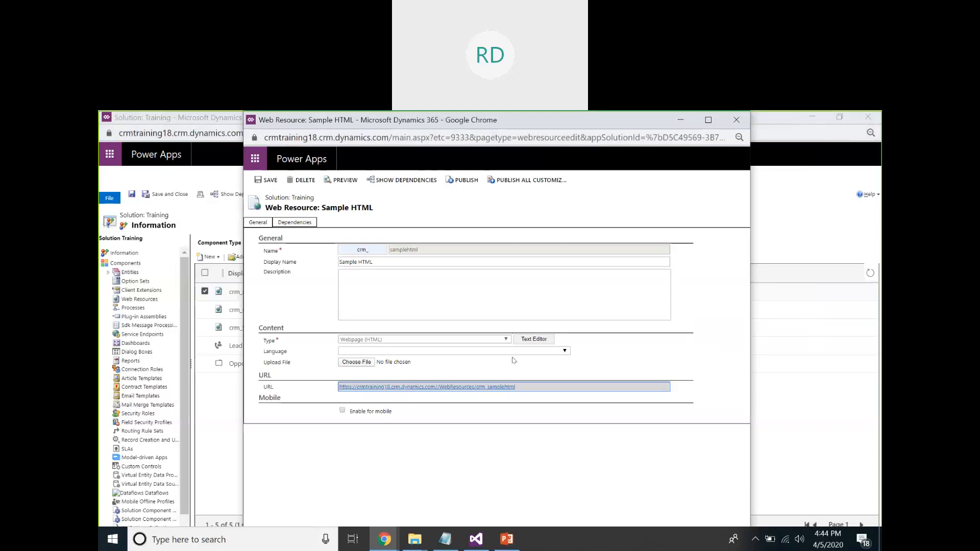
View the source and rich text content of the Sample HTML web resource and close its window.
click(527, 345)
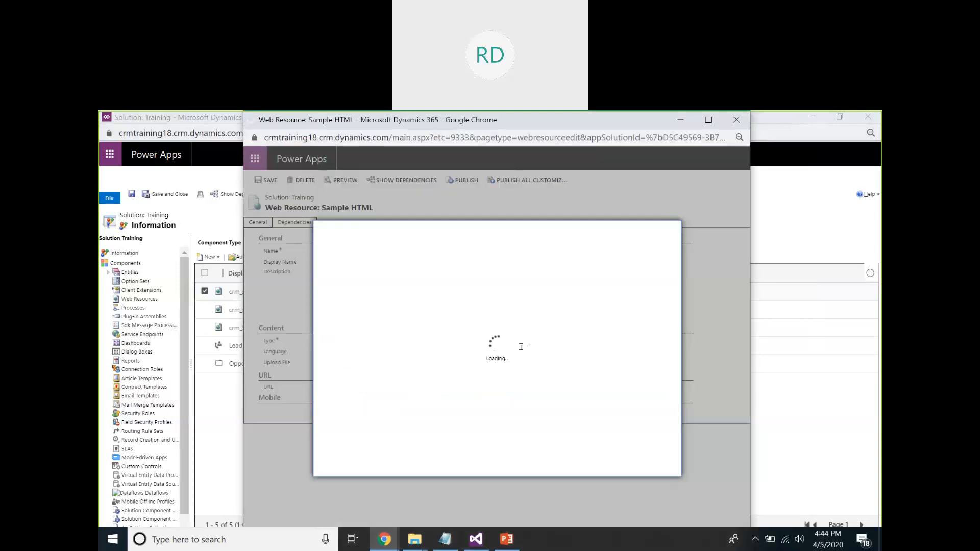
click(380, 282)
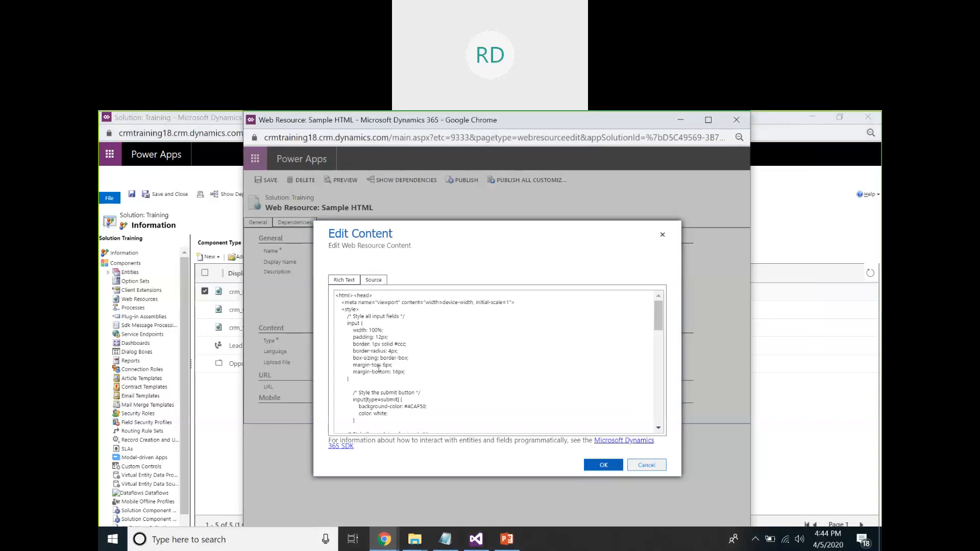
scroll(378, 368, down, 10)
click(343, 280)
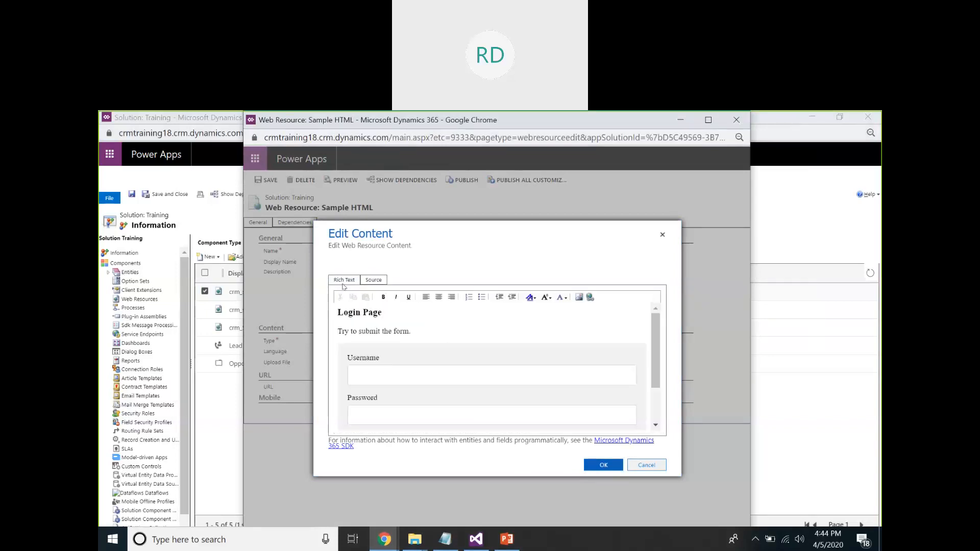
scroll(397, 362, down, 3)
scroll(403, 347, up, 3)
click(604, 465)
click(738, 120)
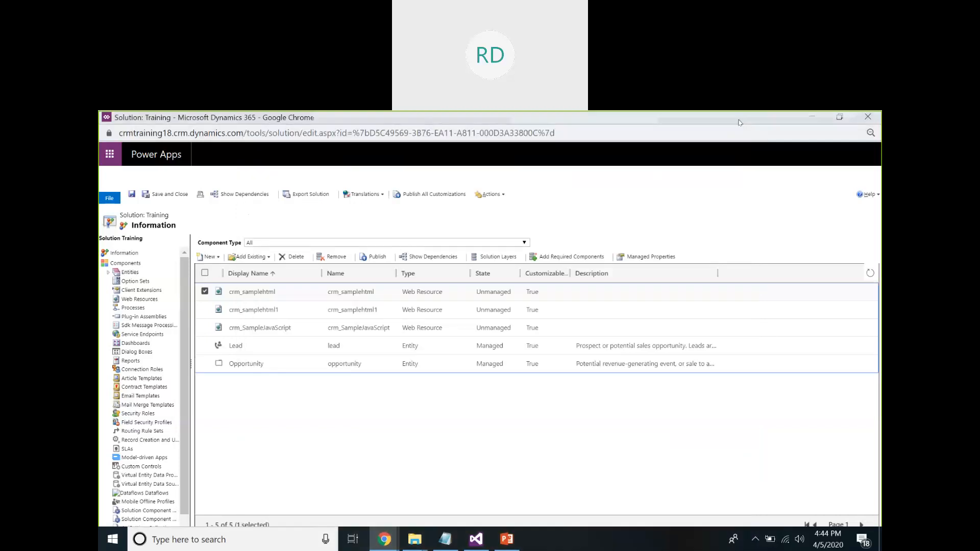
Open CS FORM from the Lead entity's forms in the Training solution and maximize the form editor.
click(107, 273)
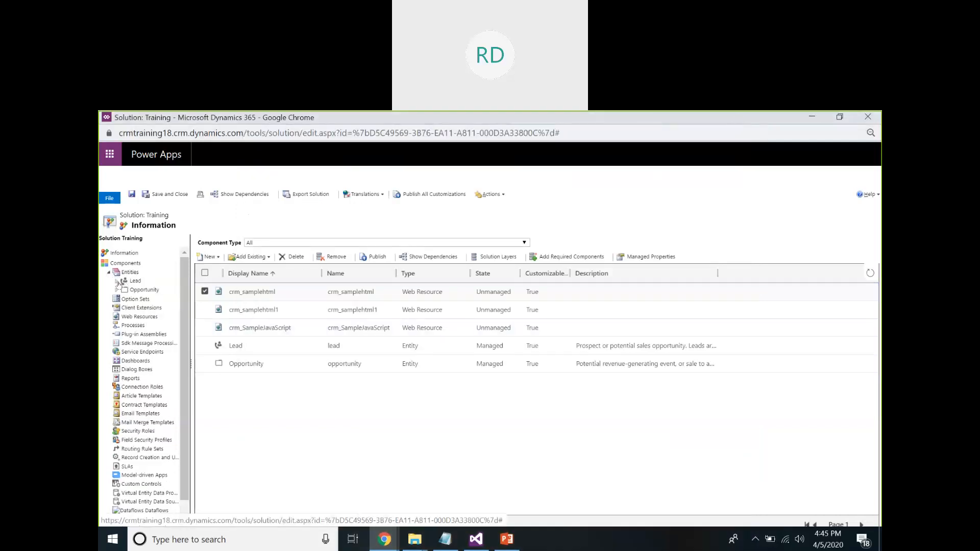
click(117, 281)
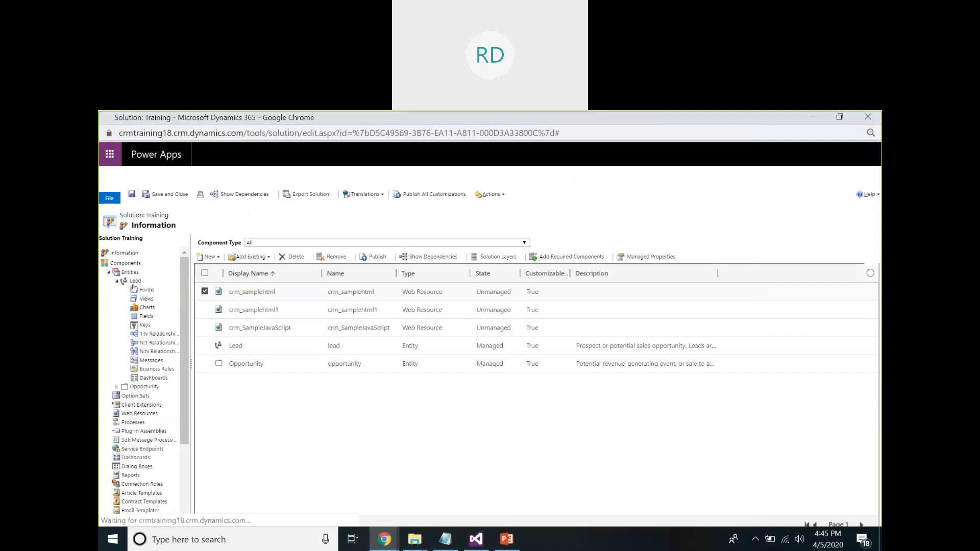
click(146, 290)
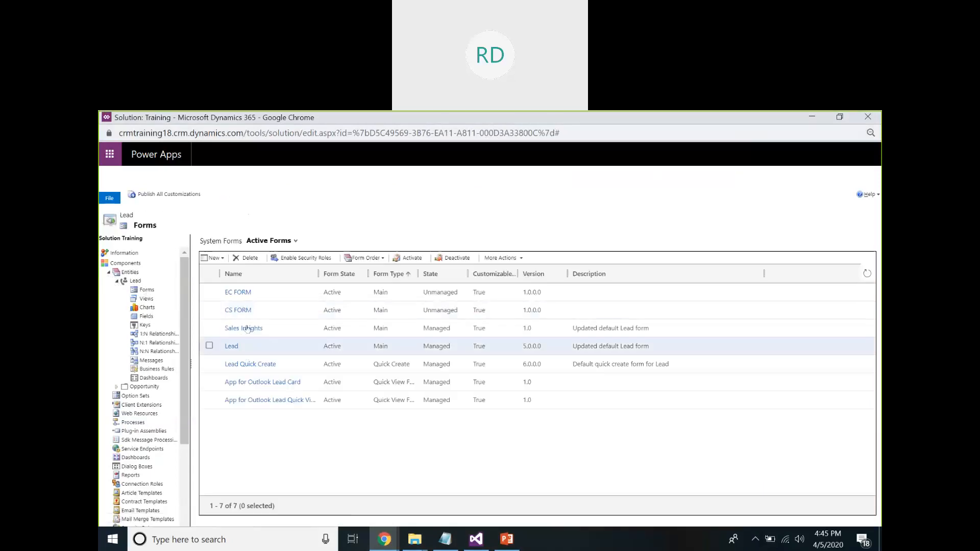
click(238, 311)
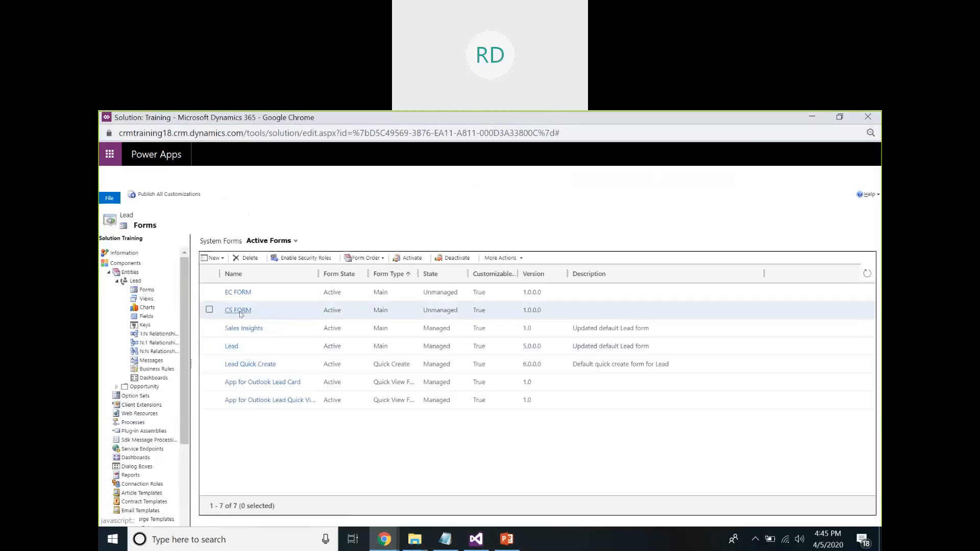
click(772, 120)
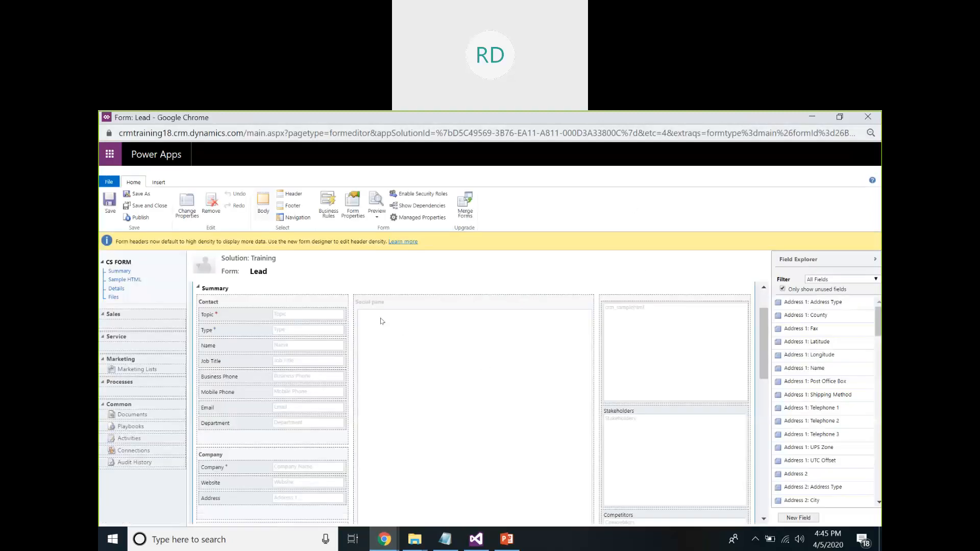
click(158, 183)
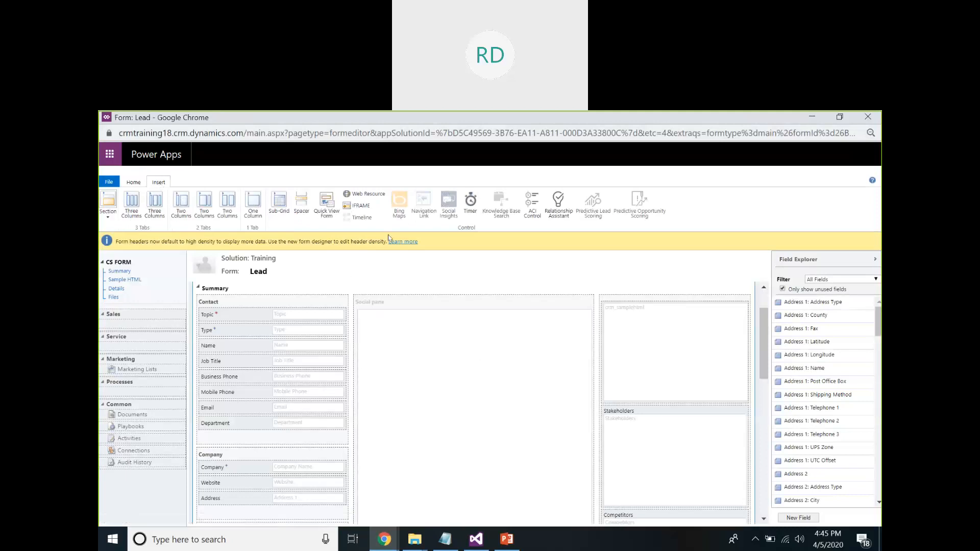
click(134, 184)
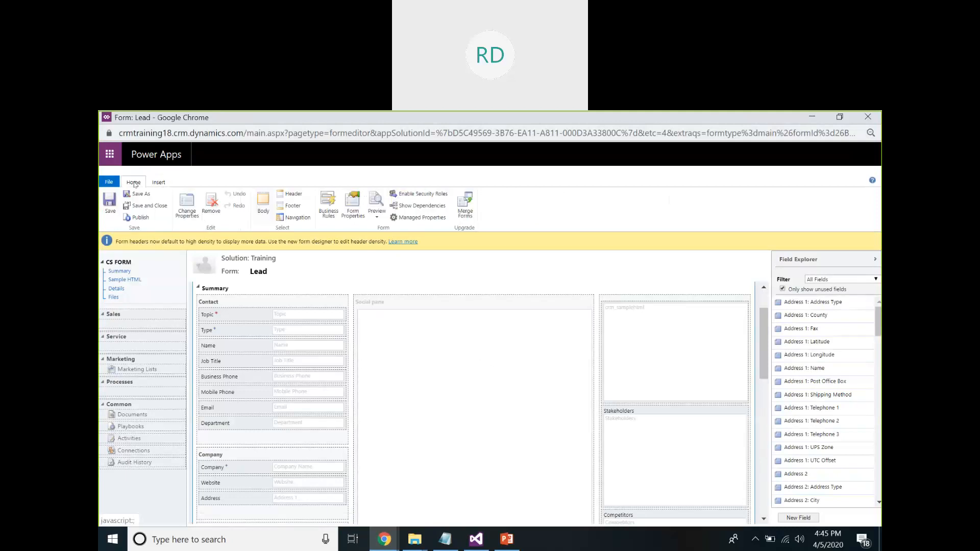
click(158, 182)
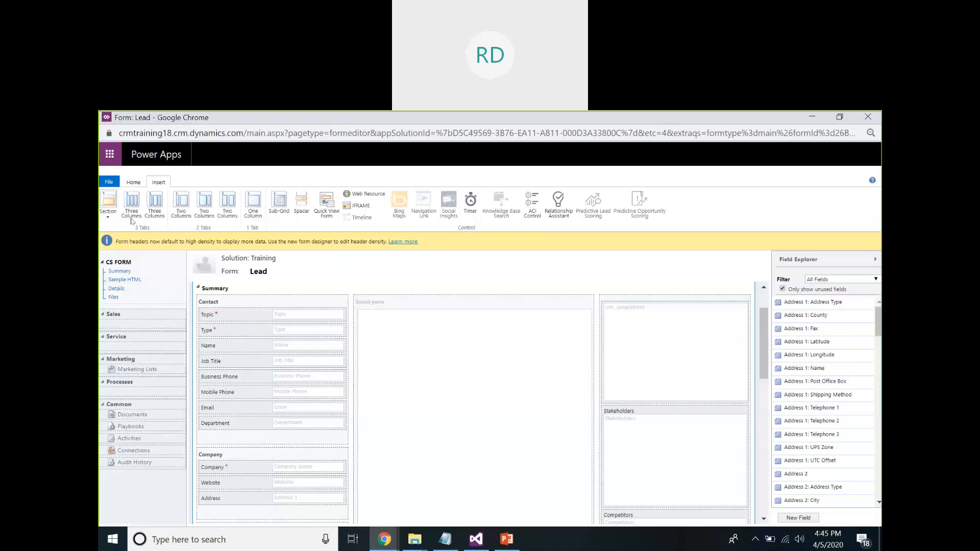
click(137, 185)
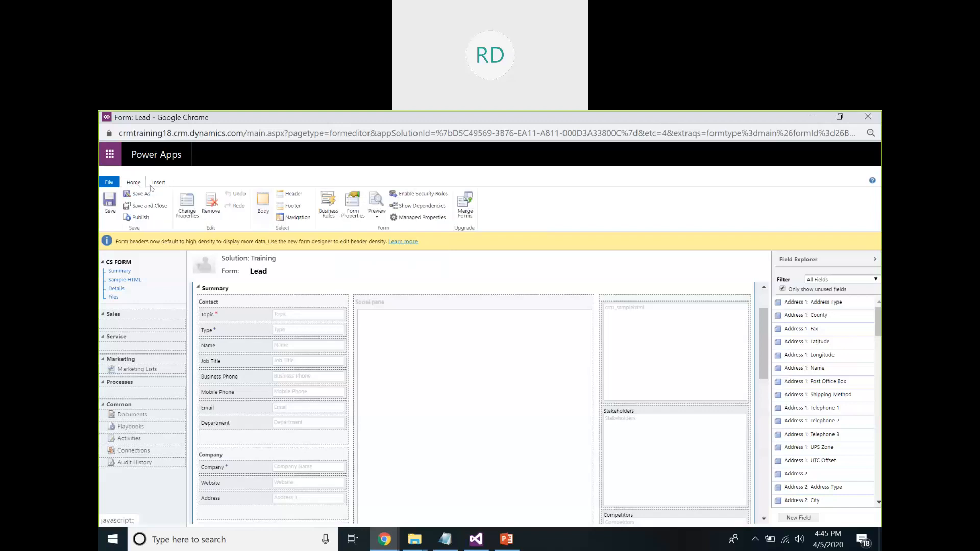
Open the form properties of CS FORM and view the web resource lookup for form libraries without adding one.
click(353, 214)
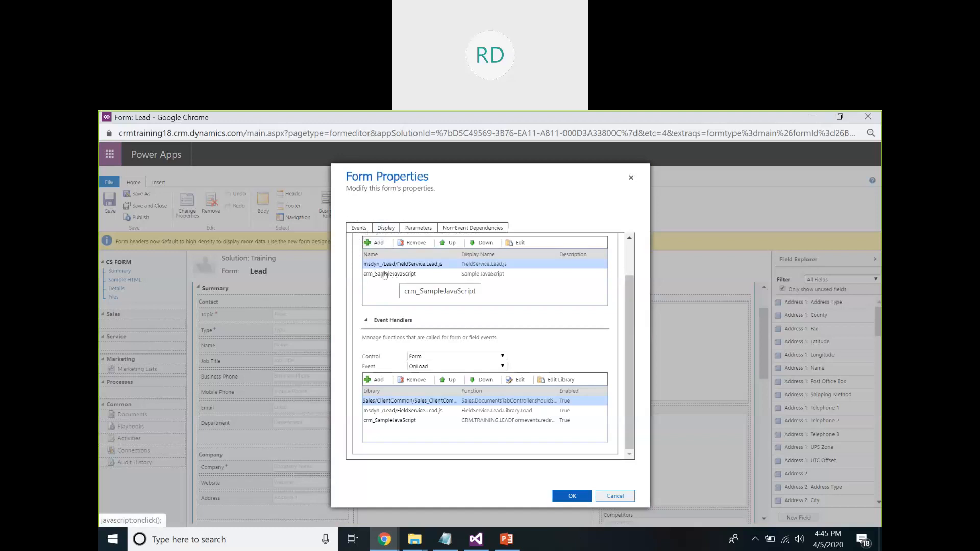
click(371, 243)
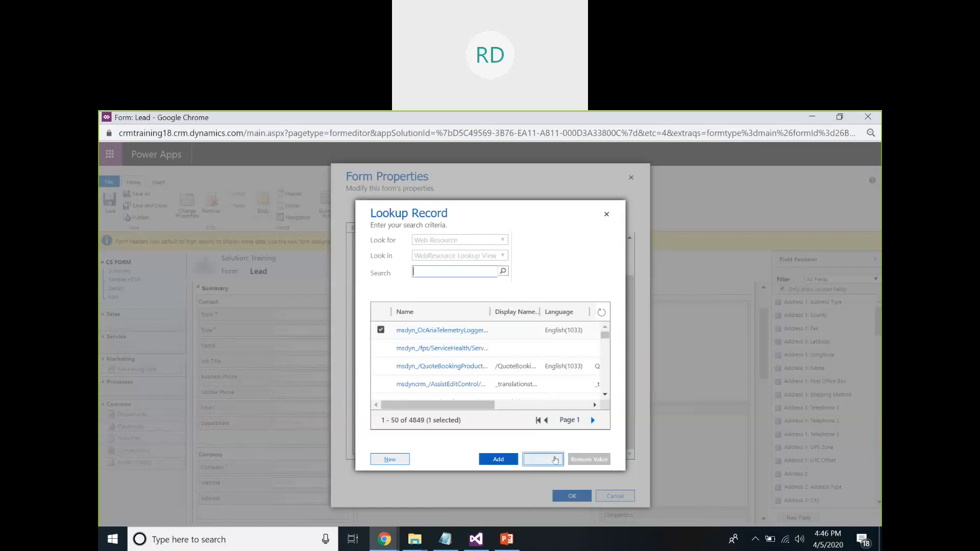
click(535, 459)
Select the crm_SampleJavaScript form library and view the events available for the form's event handlers.
click(403, 276)
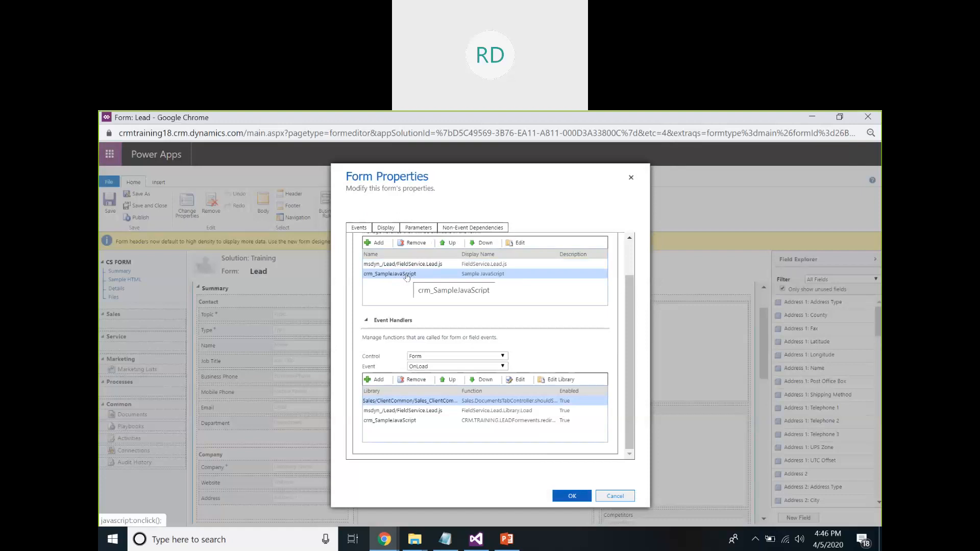
click(368, 324)
click(378, 423)
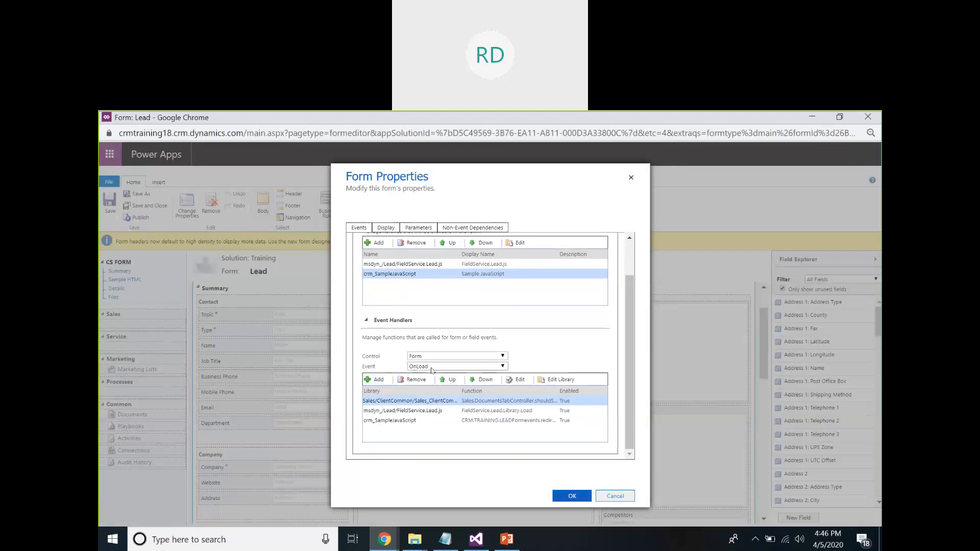
click(430, 367)
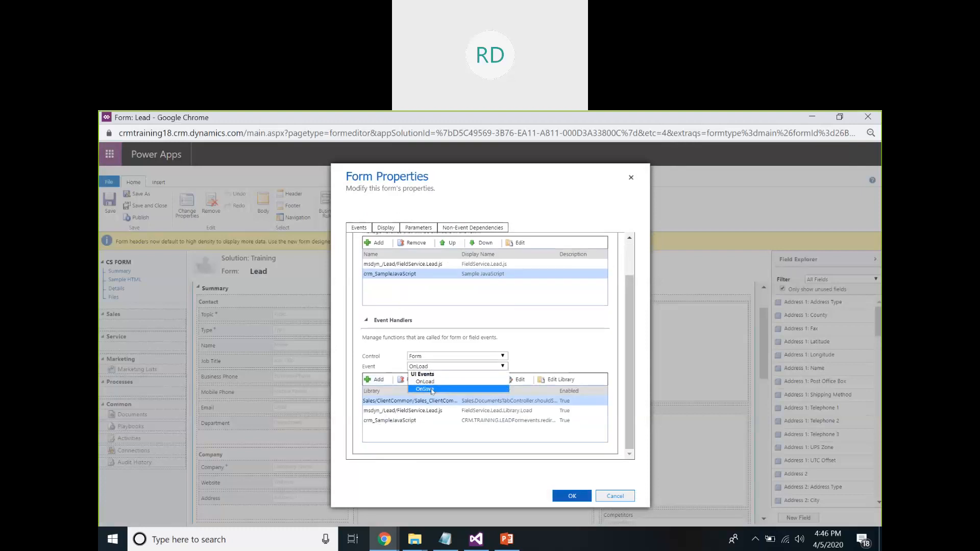
click(435, 436)
View the tabs and fields that can be chosen as the event handler control, keeping Form selected.
click(429, 361)
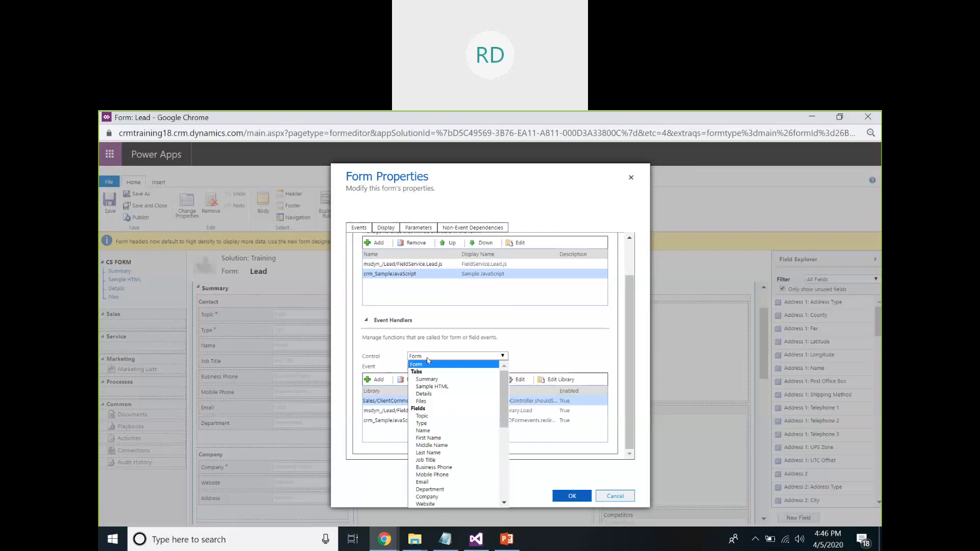
scroll(434, 394, down, 2)
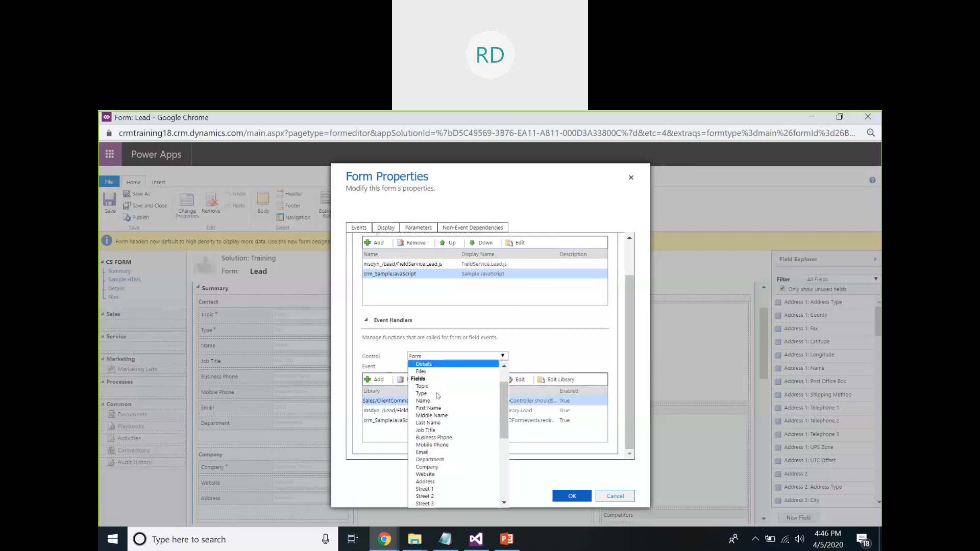
scroll(434, 403, up, 2)
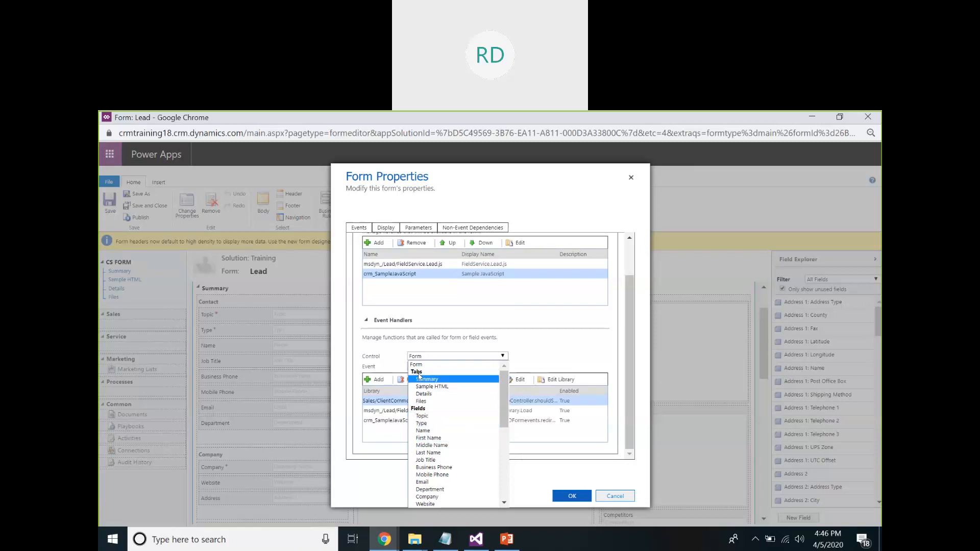
click(529, 467)
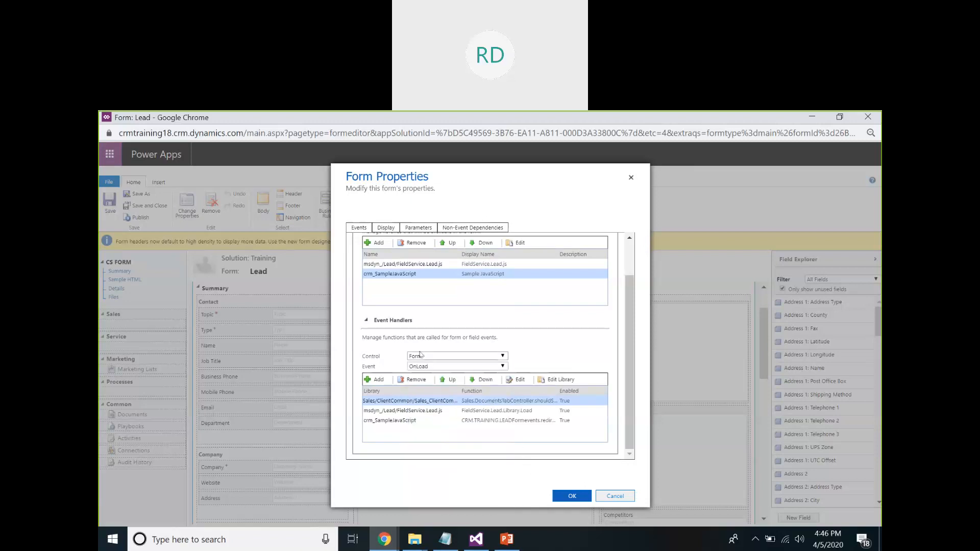
Start adding an OnLoad event handler for the form with the function CRM.TRAINING.LEADFormevents.redirectform.
click(378, 381)
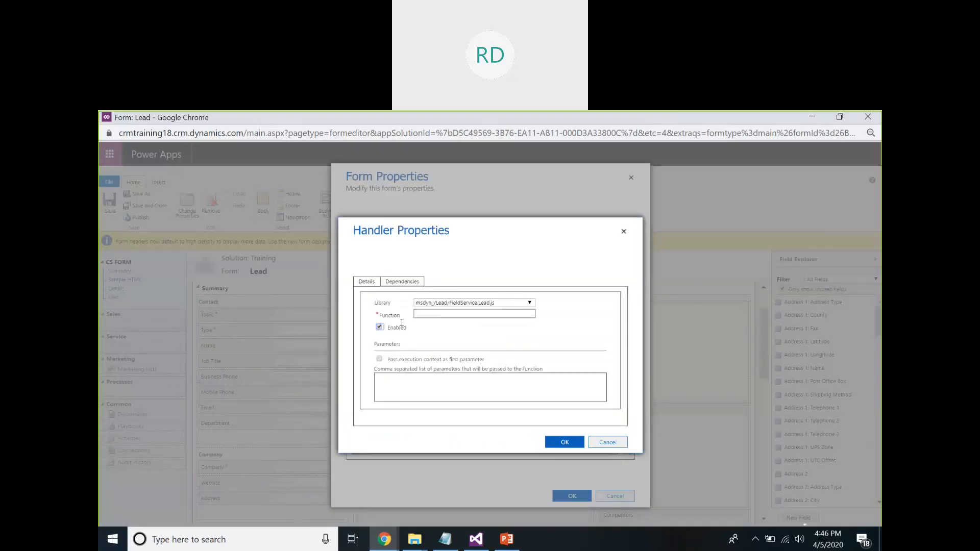
click(531, 303)
click(487, 336)
click(437, 314)
key(Down)
key(Return)
drag(414, 315, 580, 319)
click(580, 318)
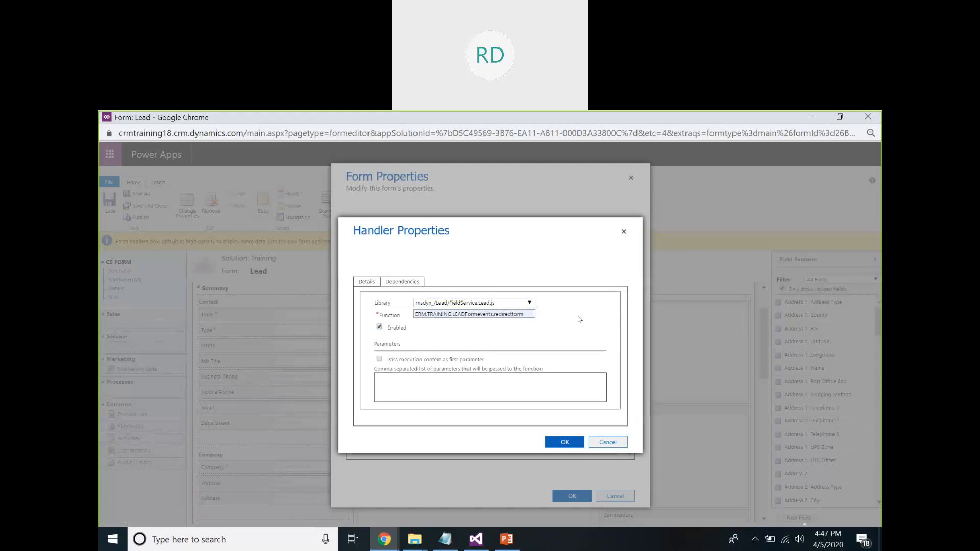
double_click(506, 315)
click(571, 334)
Check redirectform's executionContext parameter in Visual Studio, and set the new handler to pass execution context as first parameter.
click(476, 539)
double_click(333, 343)
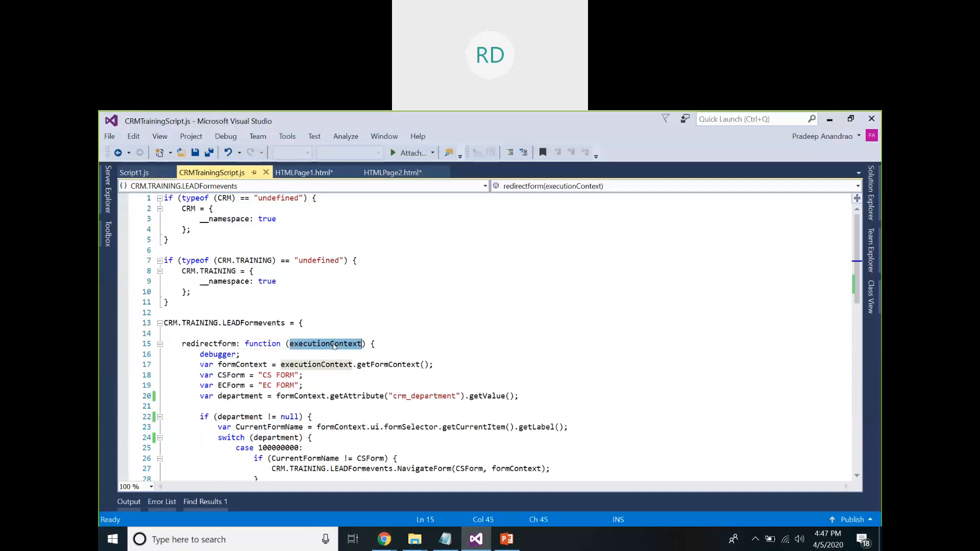
mouse_move(384, 540)
click(517, 480)
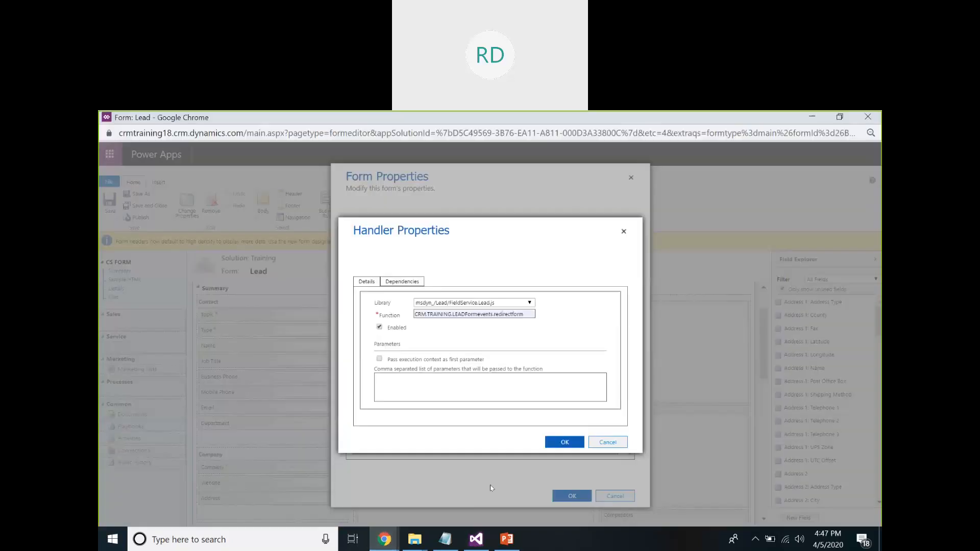
click(380, 359)
Examine in CRMTrainingScript.js how redirectform uses executionContext, formContext and crm_department, and how NavigateForm switches forms.
click(476, 539)
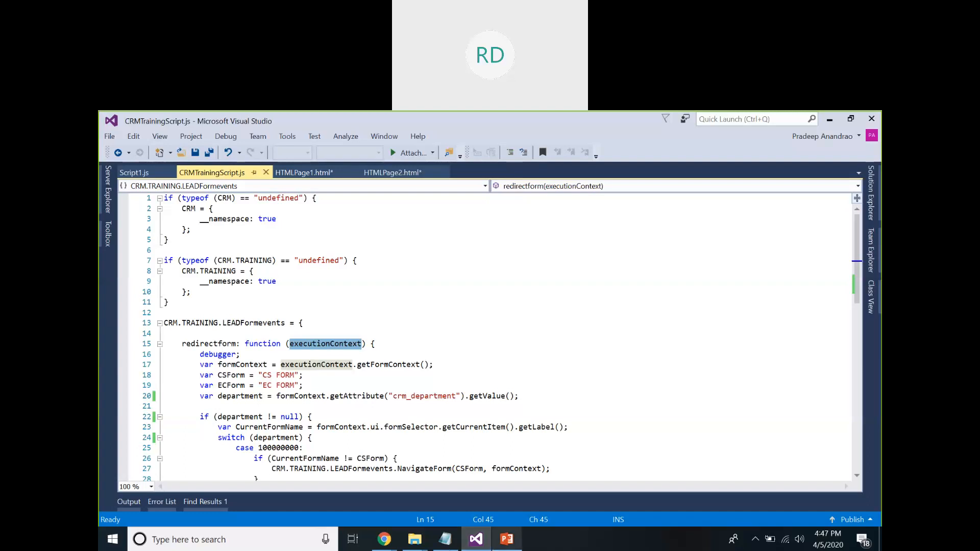
double_click(320, 347)
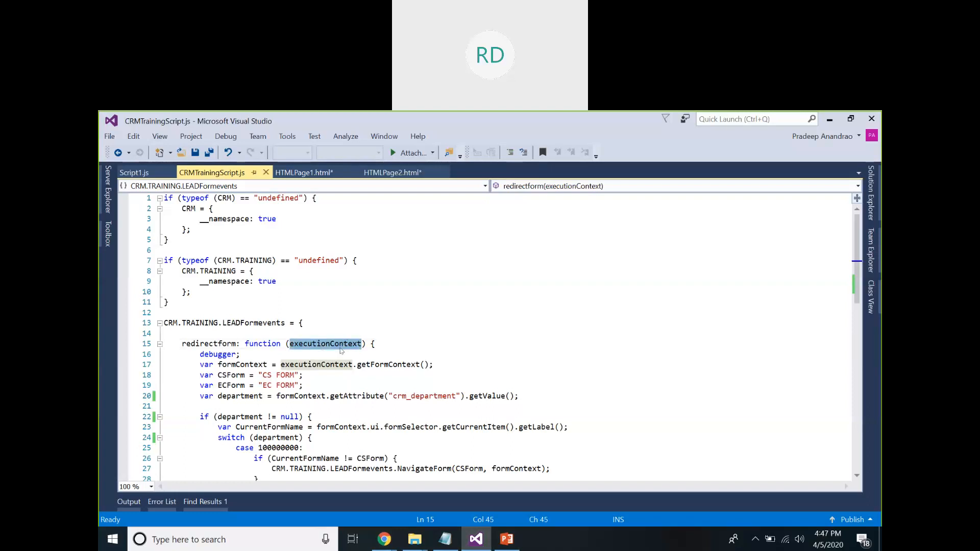
scroll(341, 347, down, 2)
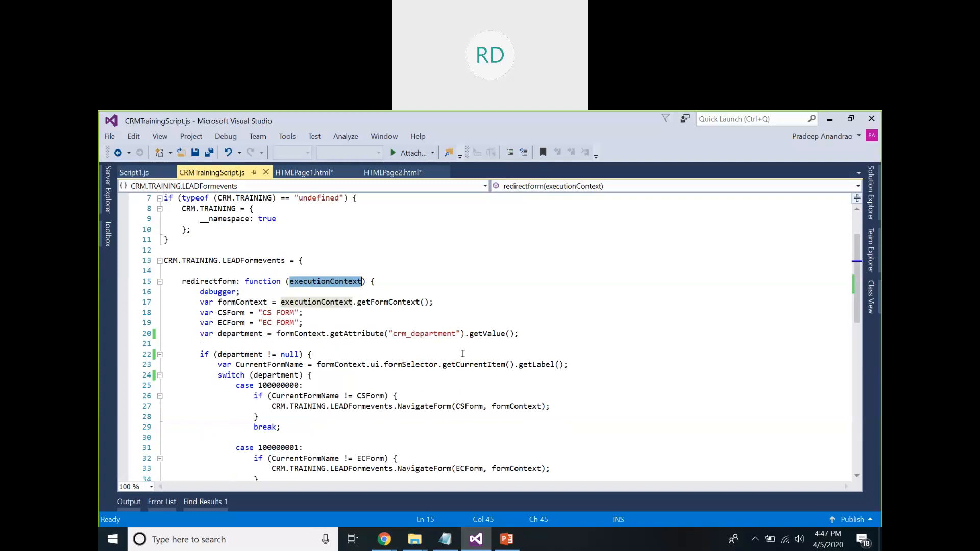
click(425, 340)
double_click(422, 334)
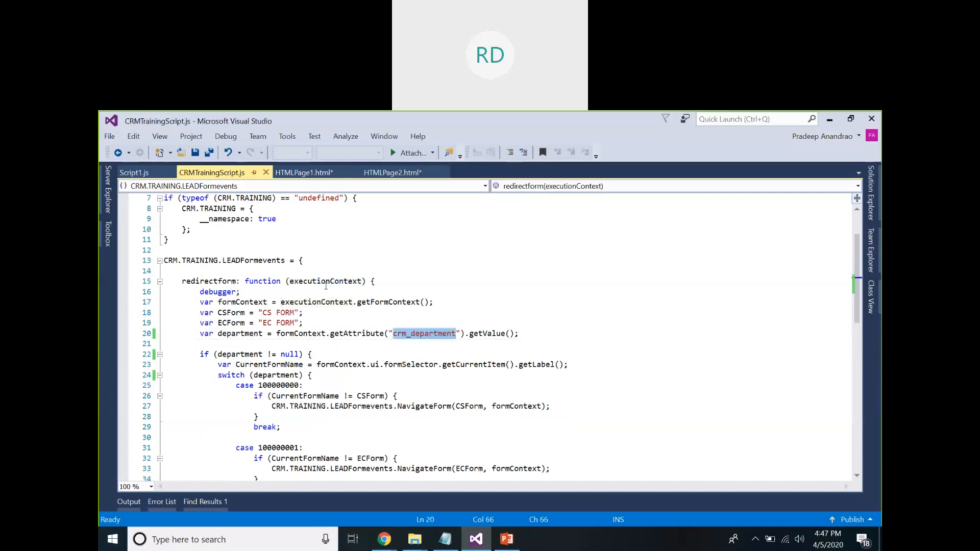
double_click(259, 303)
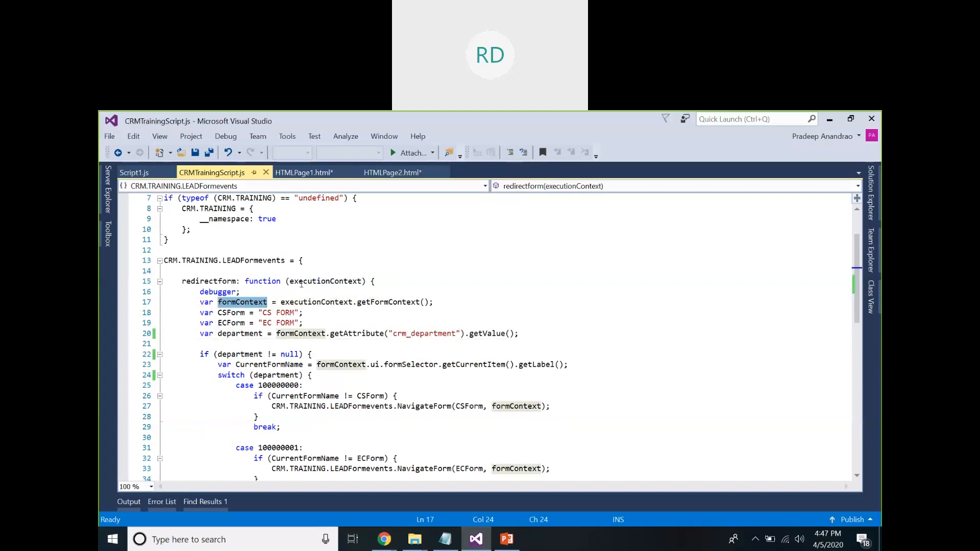
double_click(339, 281)
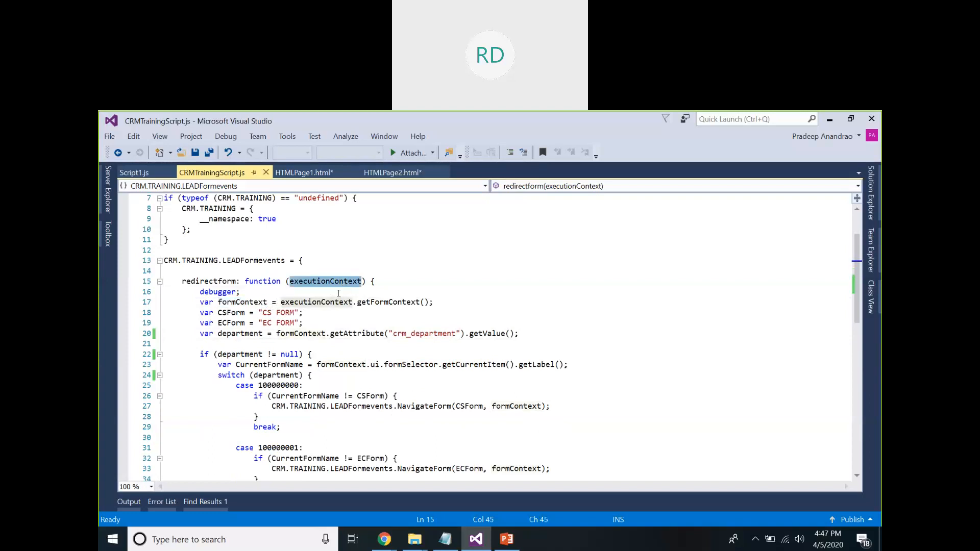
click(255, 301)
double_click(388, 302)
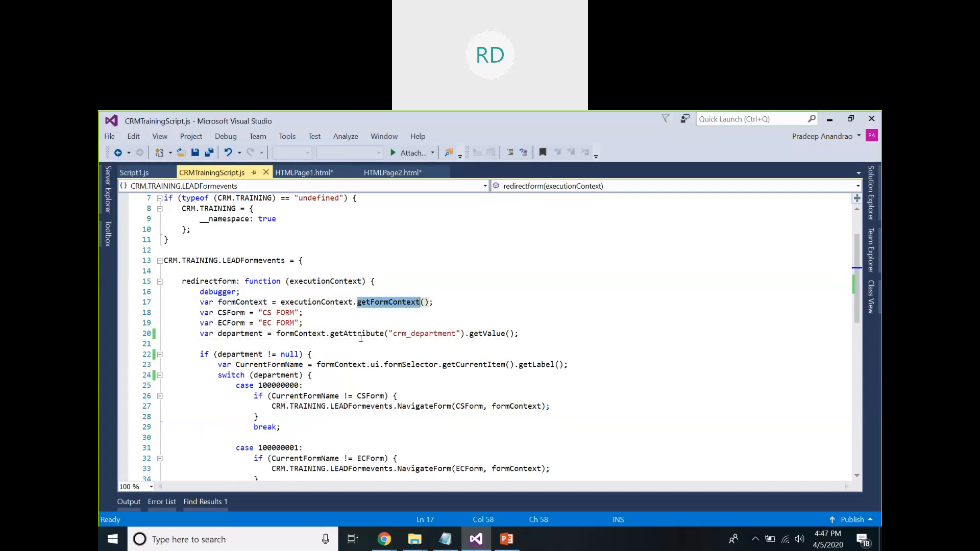
click(316, 334)
drag(332, 332, 420, 324)
double_click(311, 334)
scroll(311, 335, down, 7)
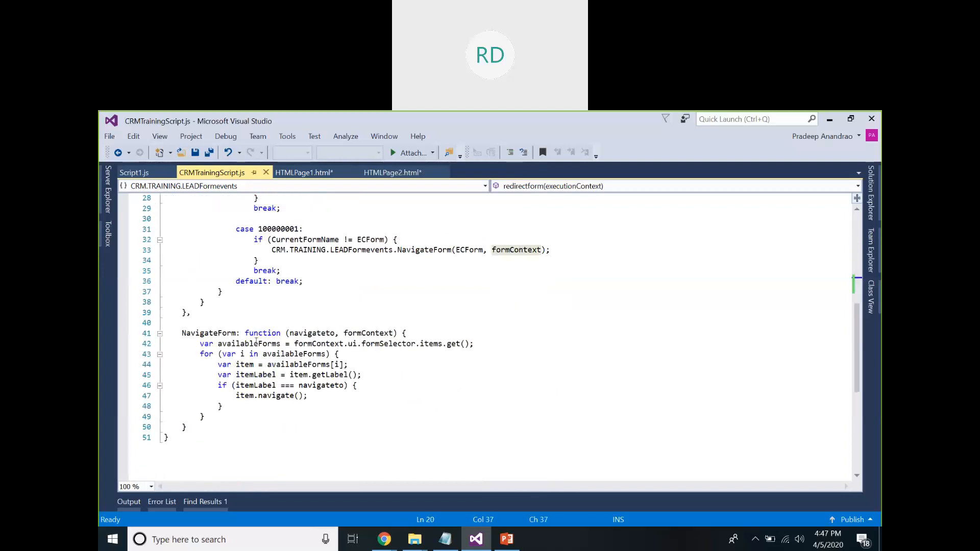
scroll(262, 344, up, 7)
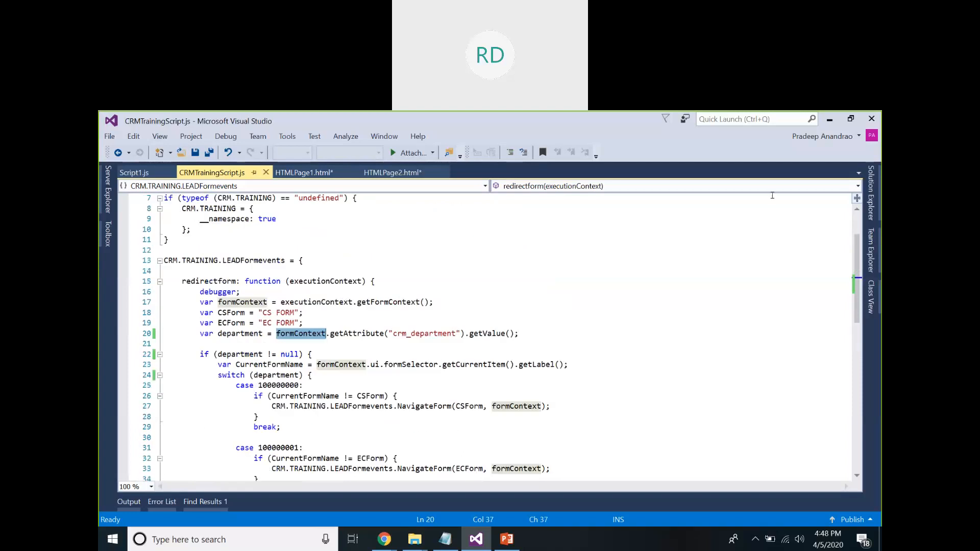
Minimize Visual Studio, discard the new event handler and close the form properties without saving.
click(829, 119)
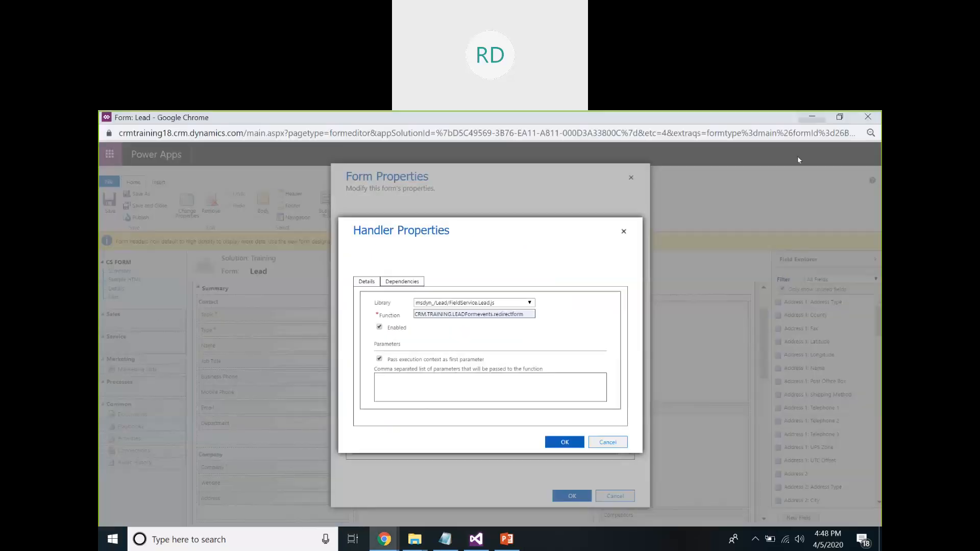
click(619, 439)
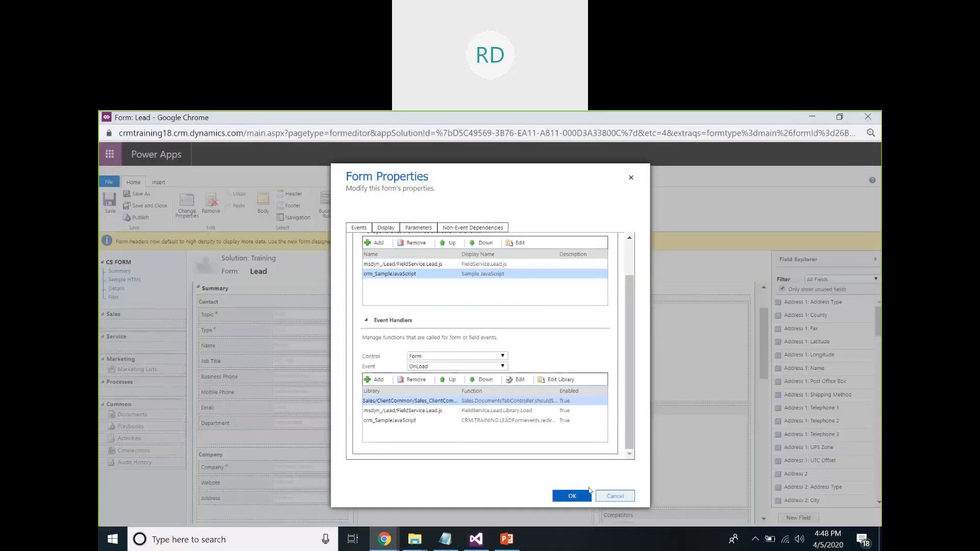
click(615, 496)
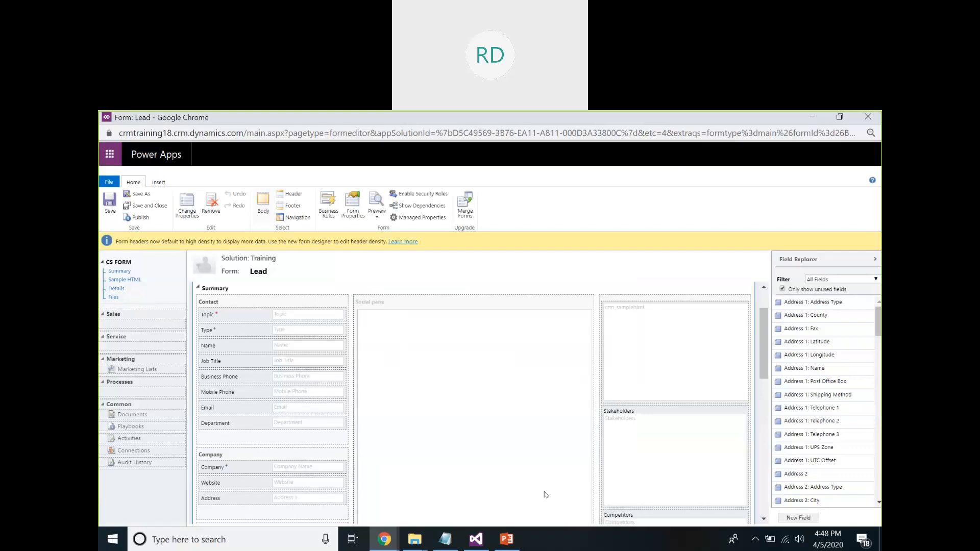
Search for web resources matching *sample* to insert, cancel the insertion and select the HTML web resource already on the Summary tab.
click(159, 184)
click(351, 197)
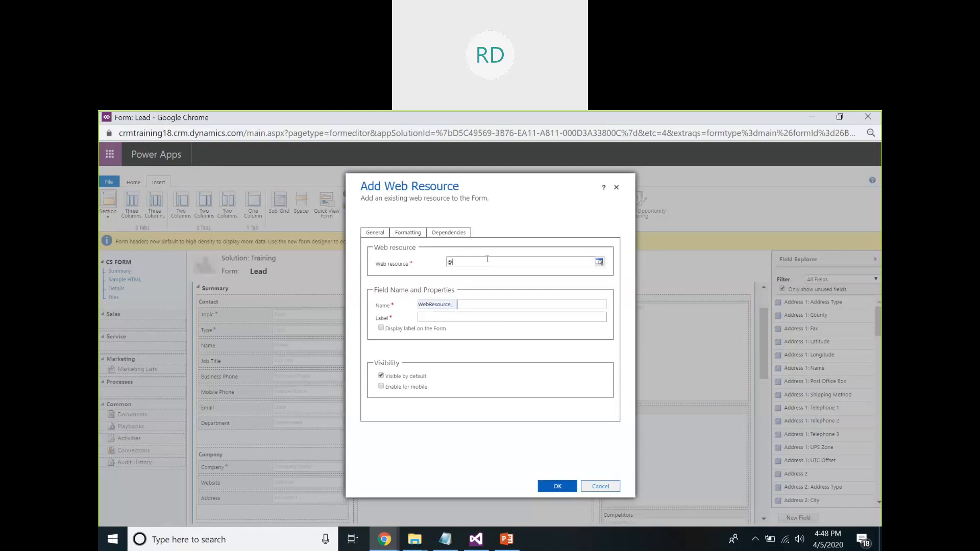
text(e)
key(Delete)
text(*)
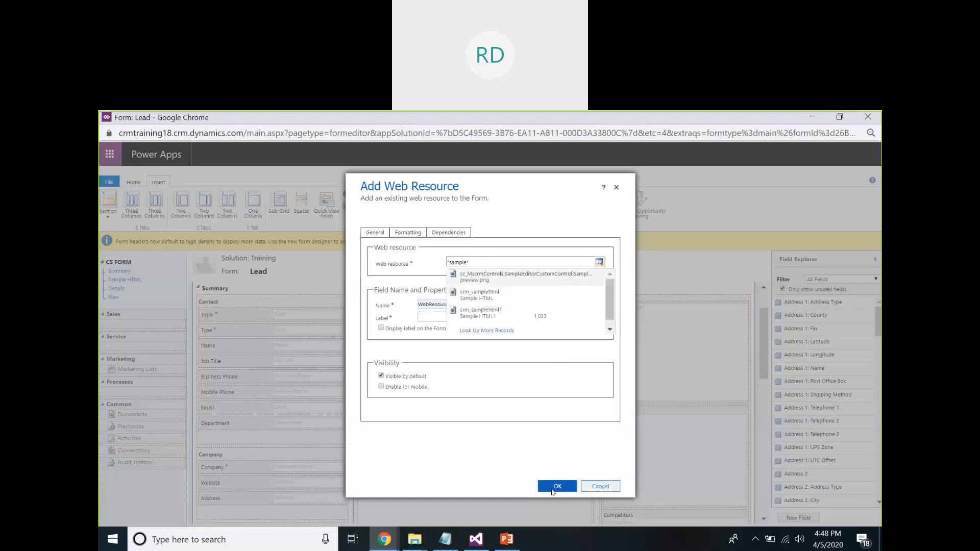
click(598, 487)
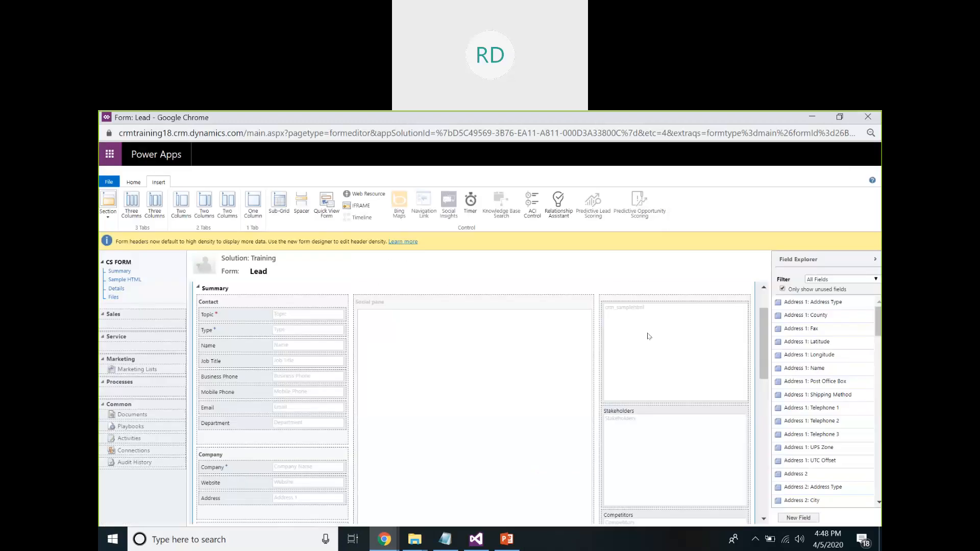
click(648, 336)
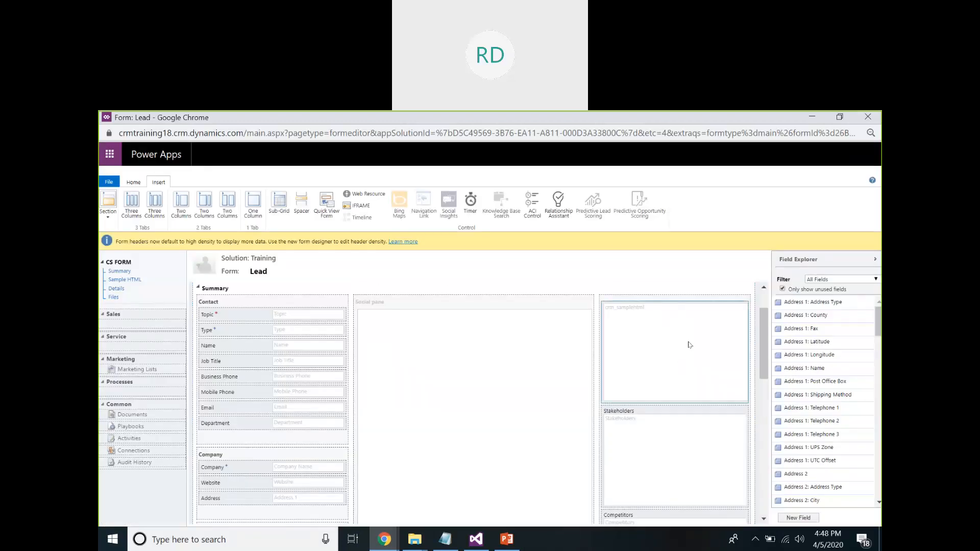
Minimize the form editor and solution windows and open the first lead in My Open Leads of the lead management app.
click(811, 117)
click(811, 117)
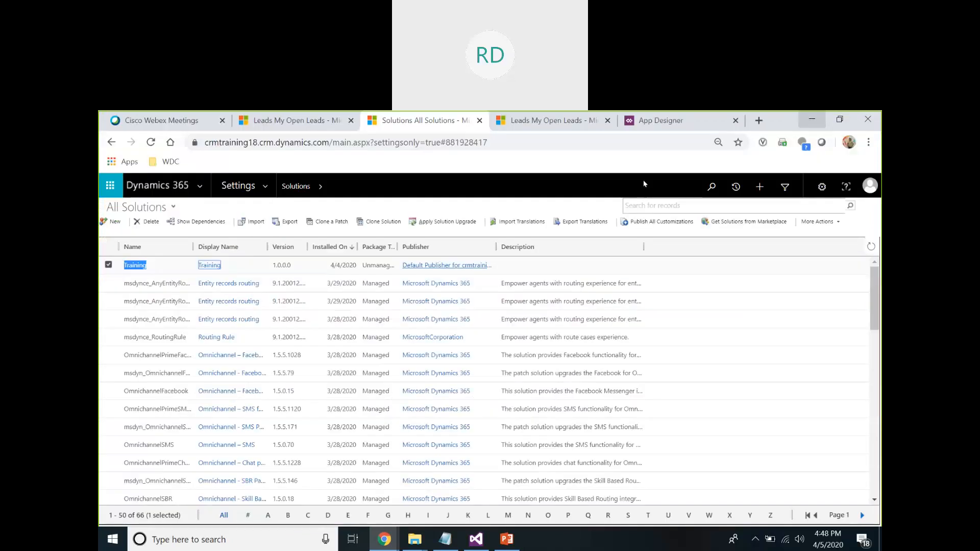
click(302, 126)
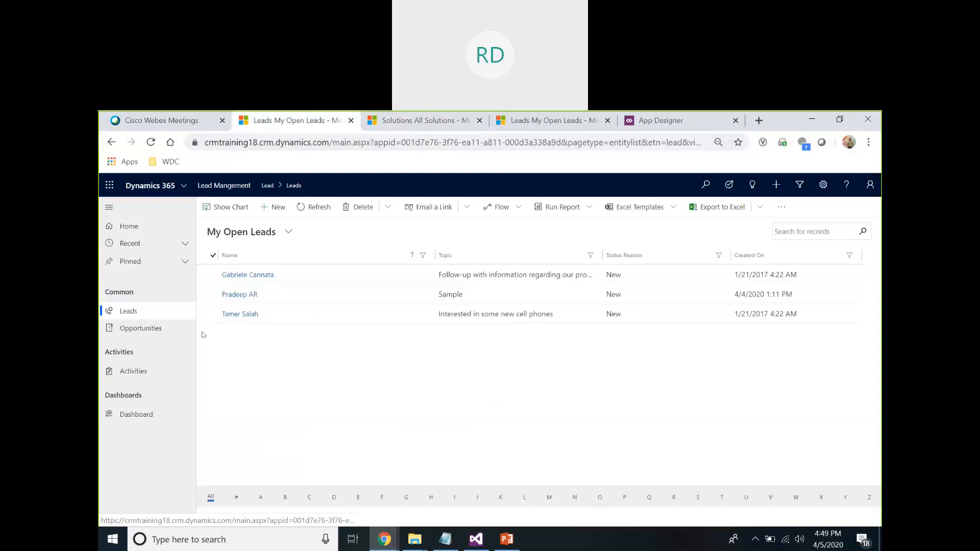
click(265, 276)
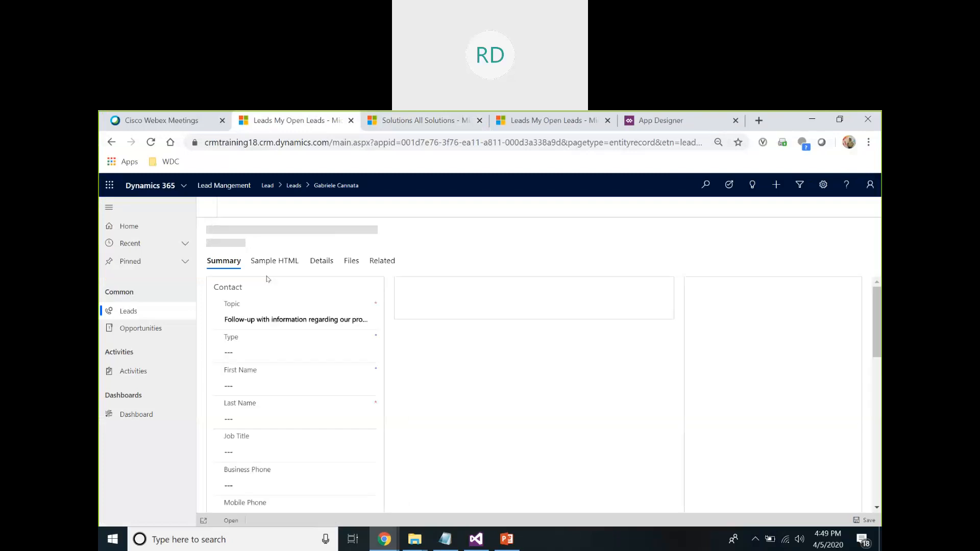
Examine the lead's Summary tab and view the options of the Department field.
scroll(494, 390, down, 4)
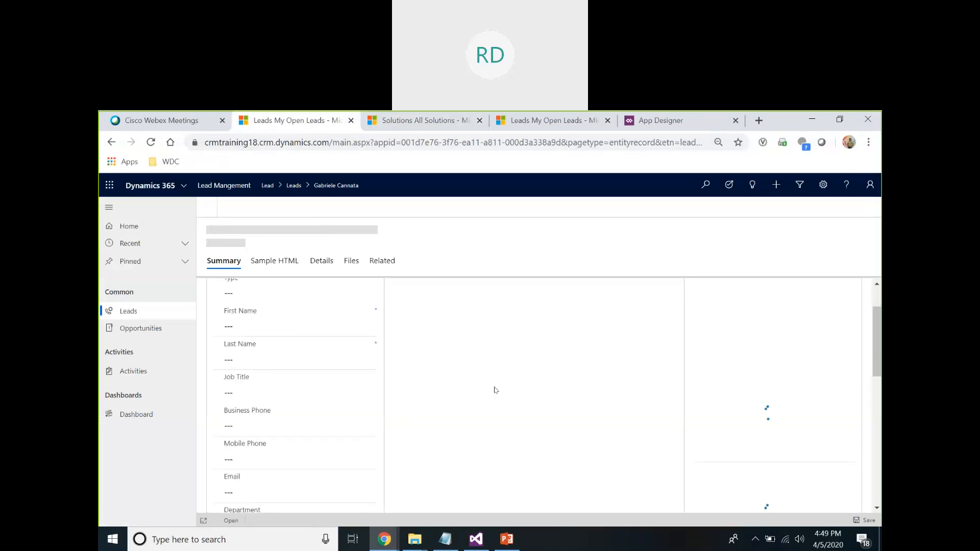
click(256, 404)
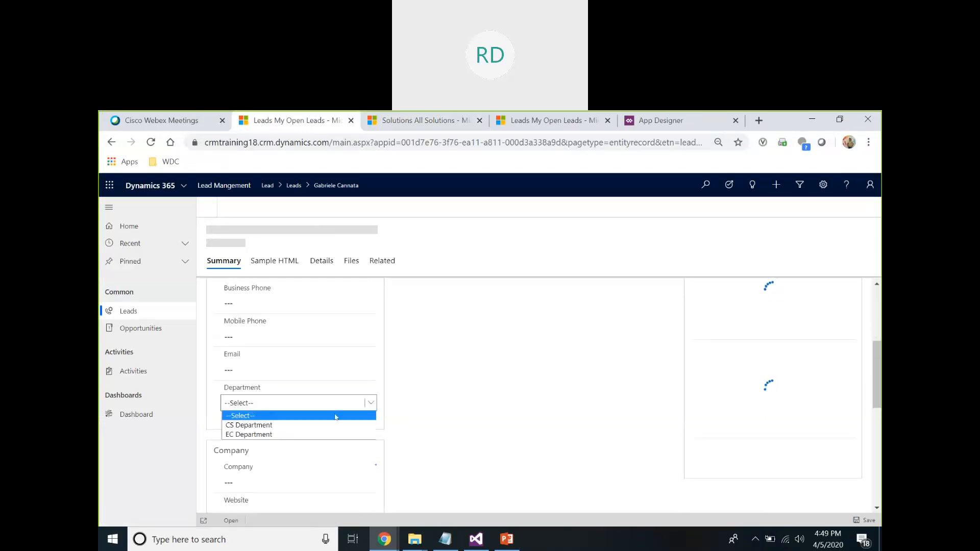
scroll(434, 420, up, 4)
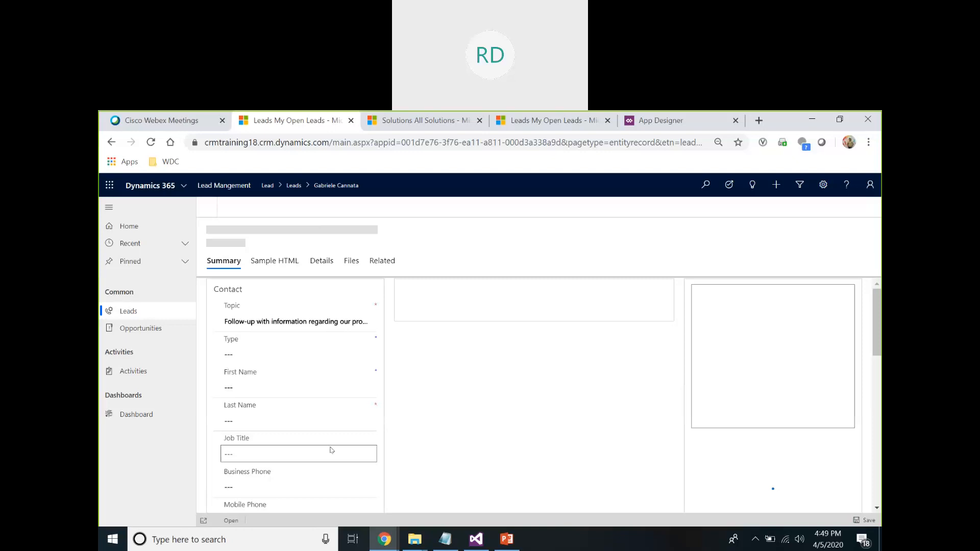
scroll(329, 444, down, 3)
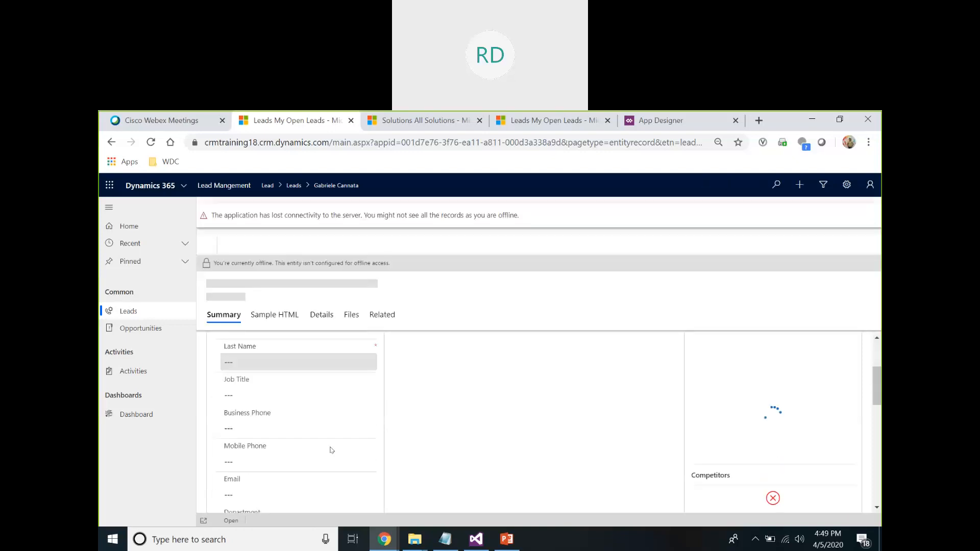
scroll(272, 505, down, 1)
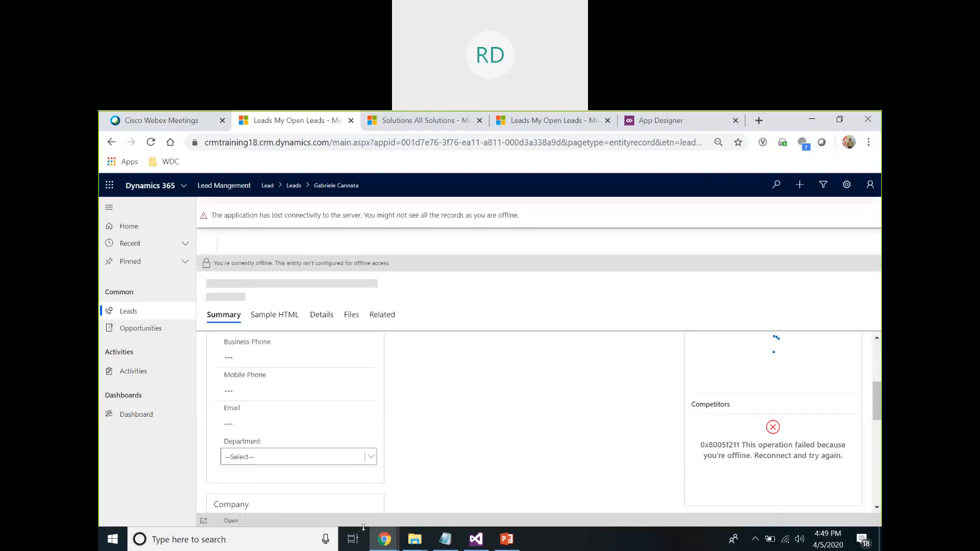
Return to the Lead form editor and view the OnChange event handlers in the Department field's properties.
mouse_move(384, 539)
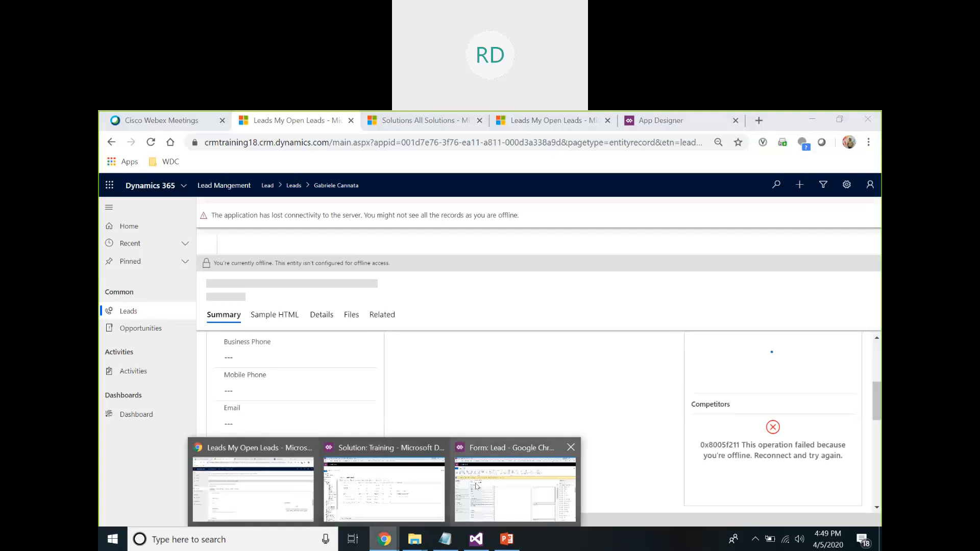
click(484, 497)
click(132, 183)
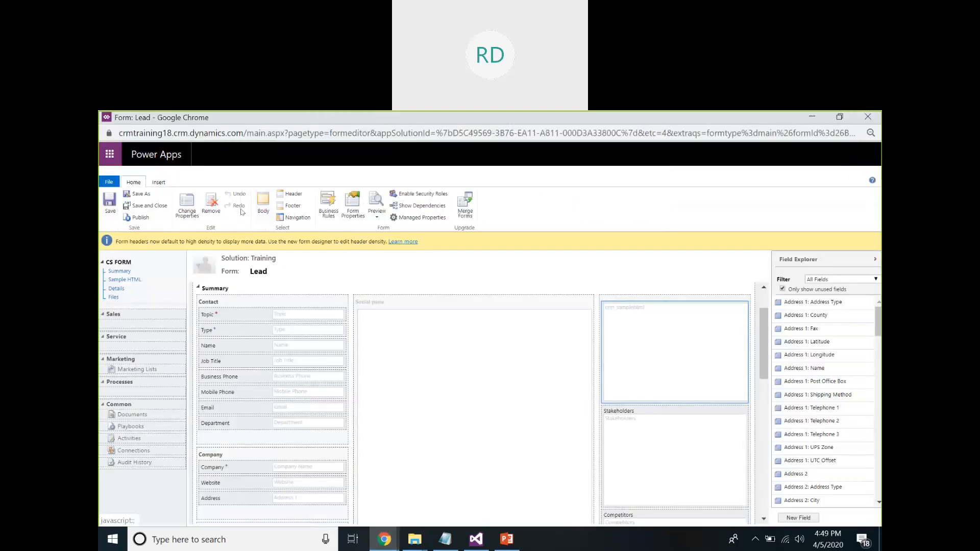
click(230, 427)
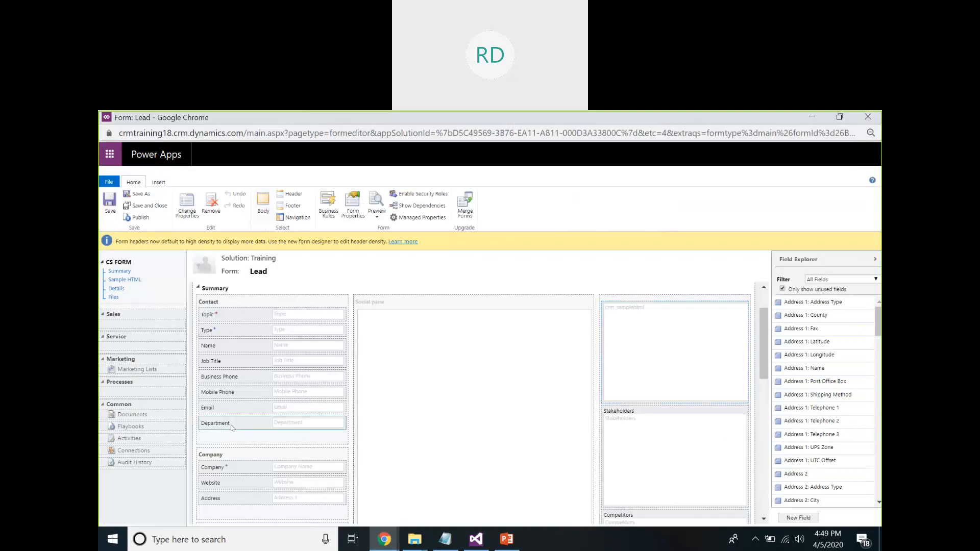
double_click(271, 428)
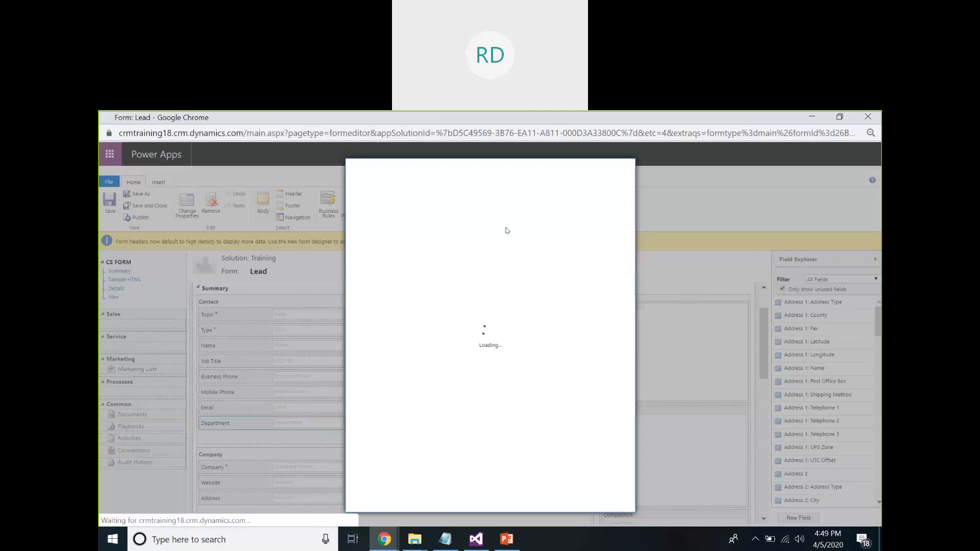
click(465, 216)
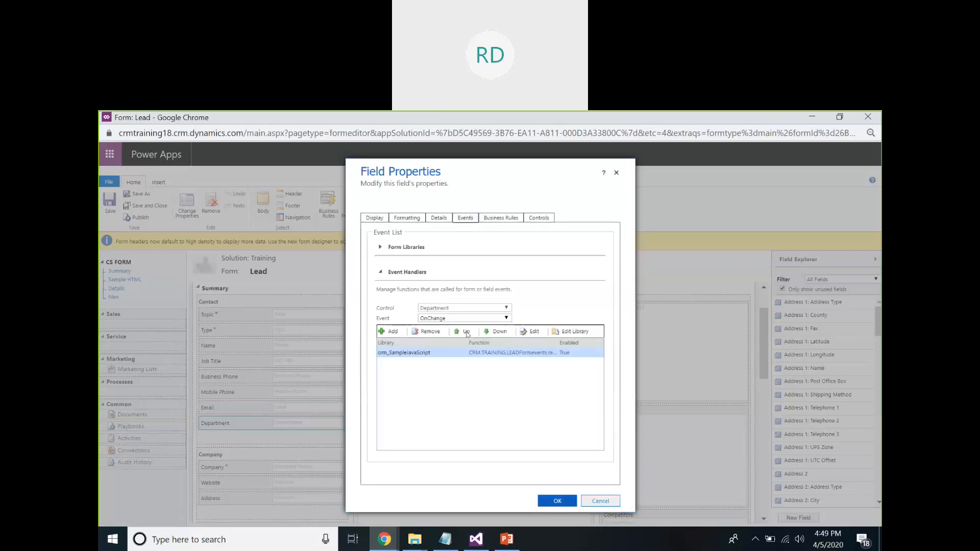
View the settings for adding an OnChange handler to Department, discard it, close the field properties and minimize the form editor.
click(384, 332)
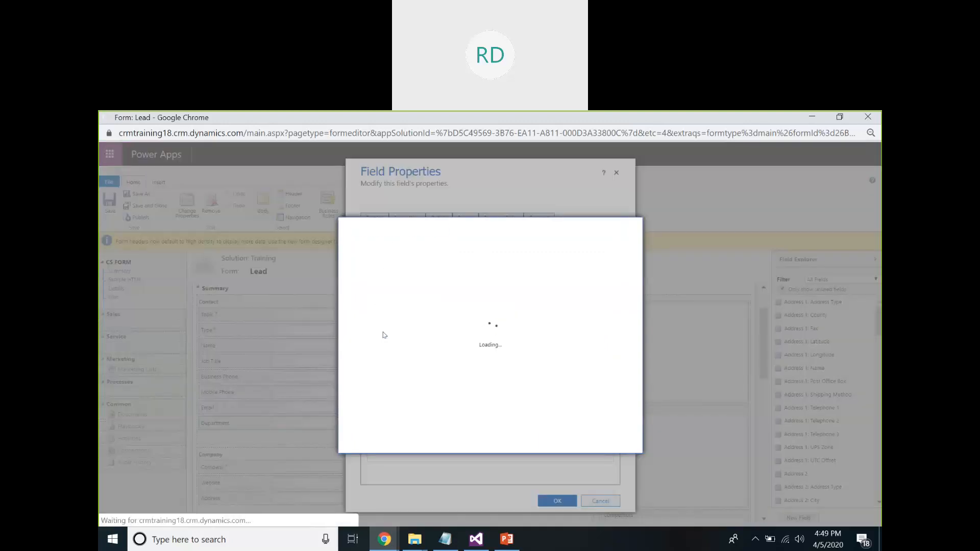
click(509, 303)
click(459, 345)
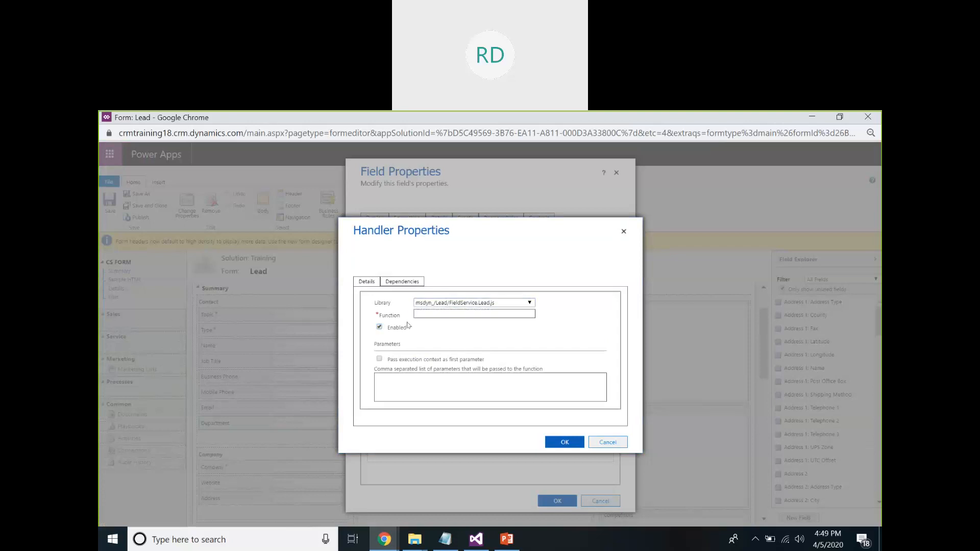
click(607, 442)
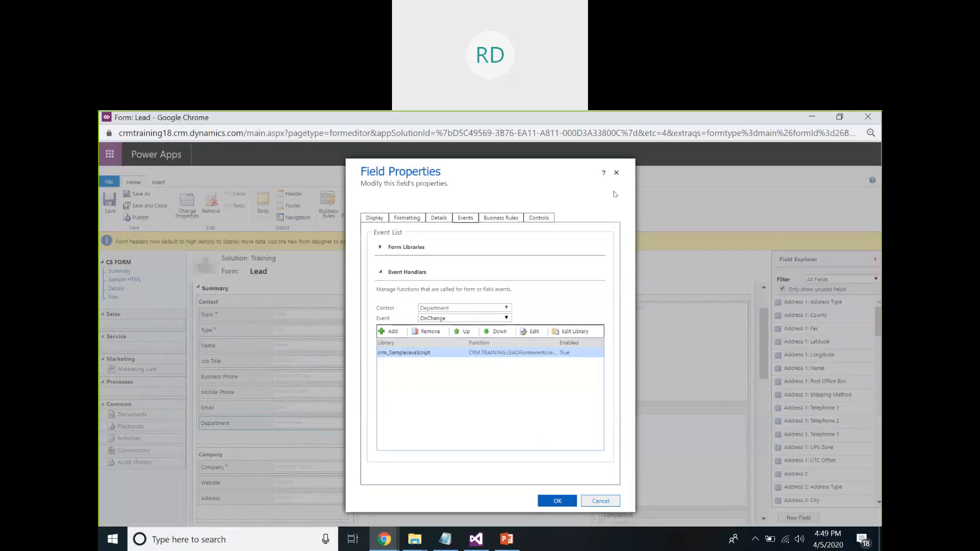
click(616, 174)
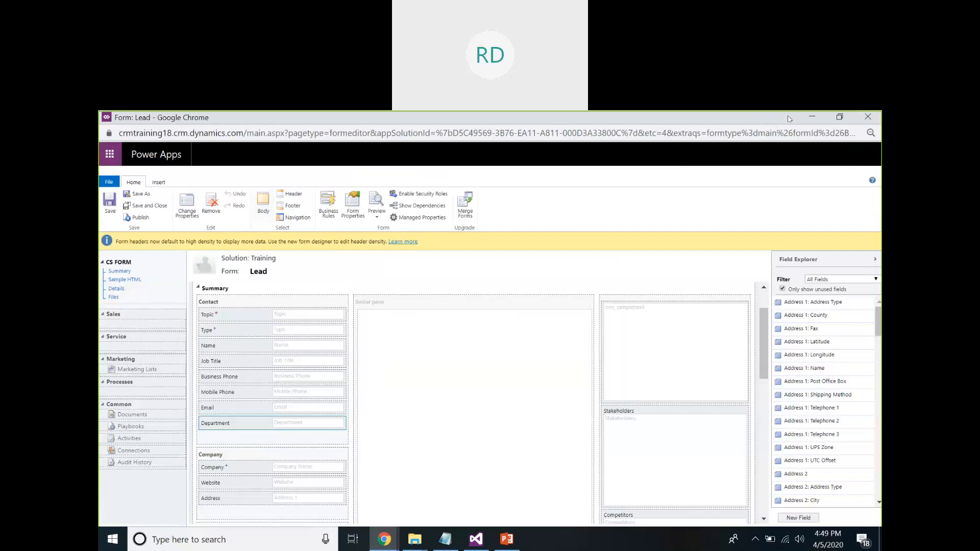
click(812, 117)
Reload the lead record and examine the HTML web resources on its Summary and Sample HTML tabs.
scroll(622, 434, up, 5)
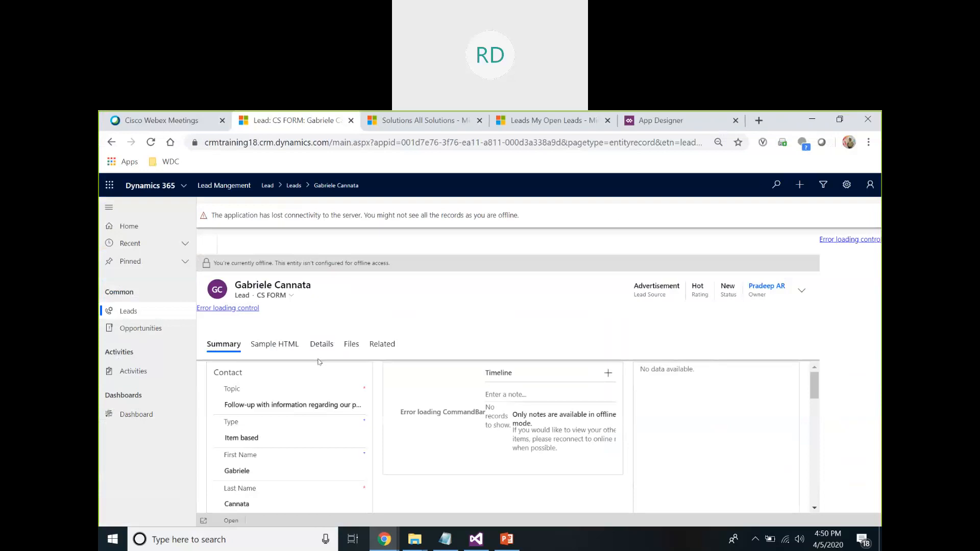
key(F5)
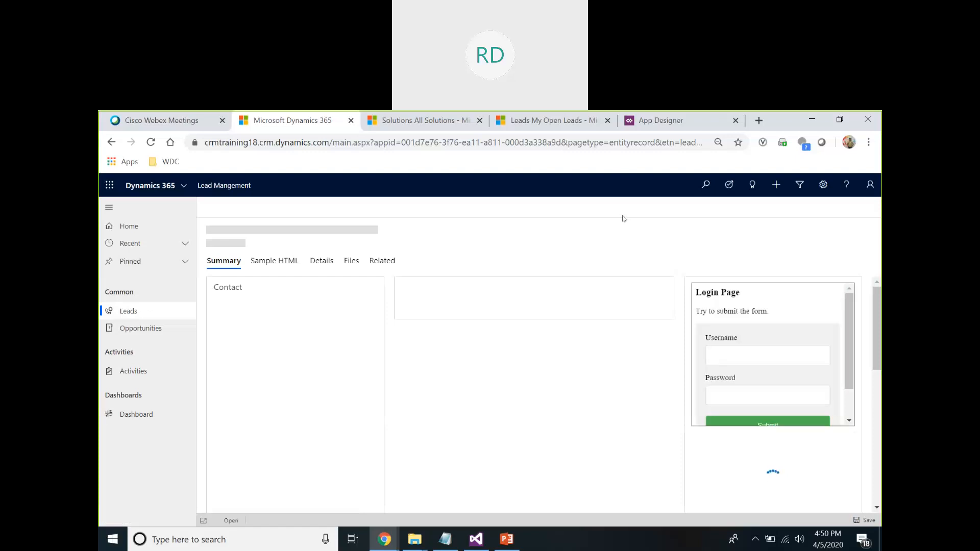
scroll(335, 418, down, 2)
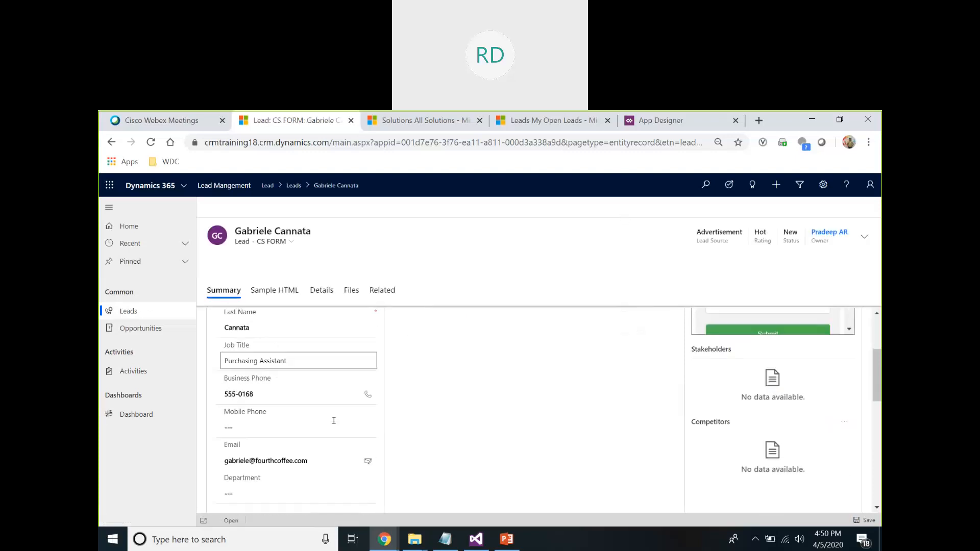
scroll(294, 503, down, 1)
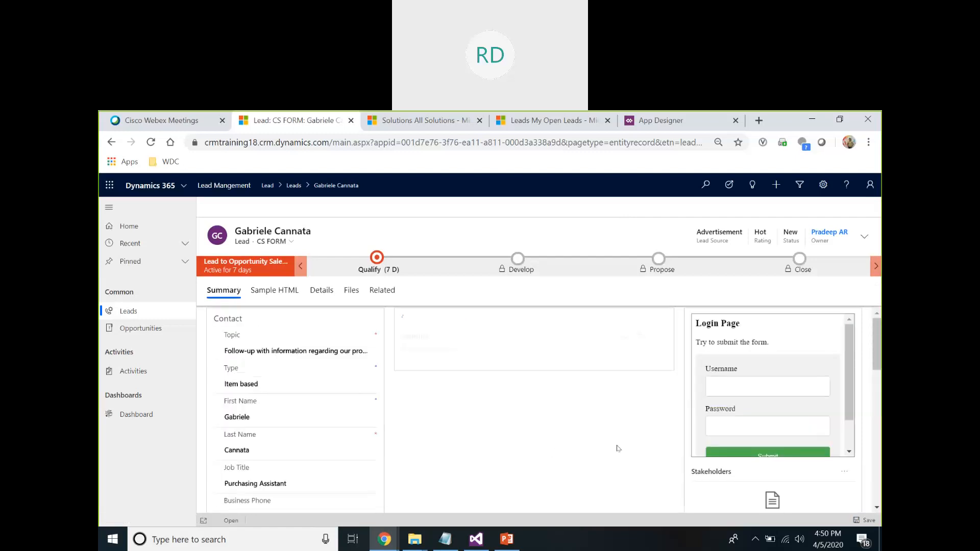
mouse_move(849, 366)
mouse_down()
mouse_move(873, 399)
mouse_move(863, 358)
mouse_up()
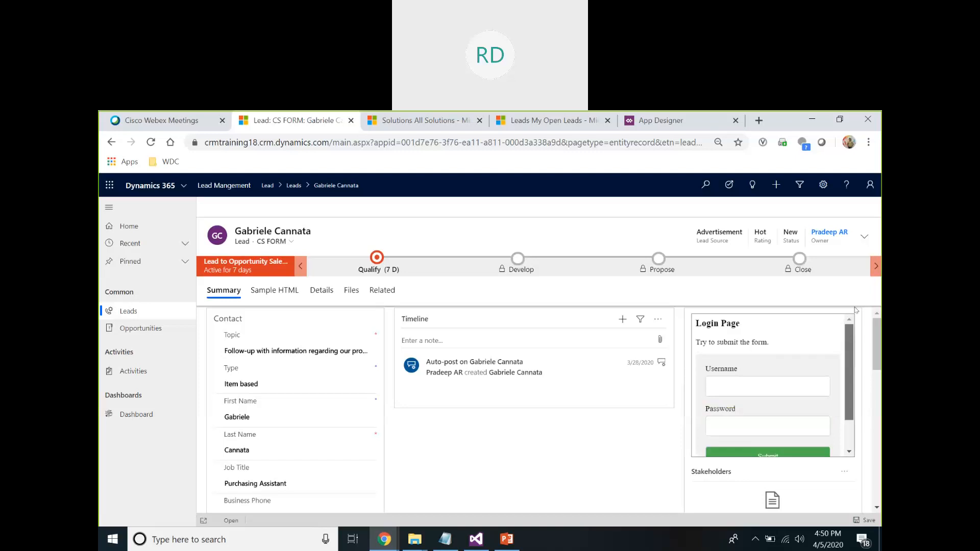
click(274, 290)
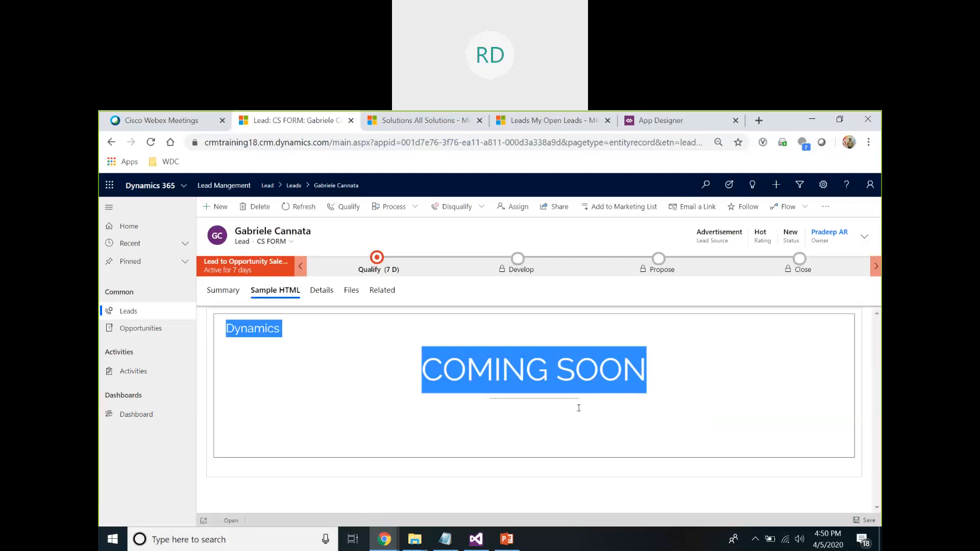
click(229, 297)
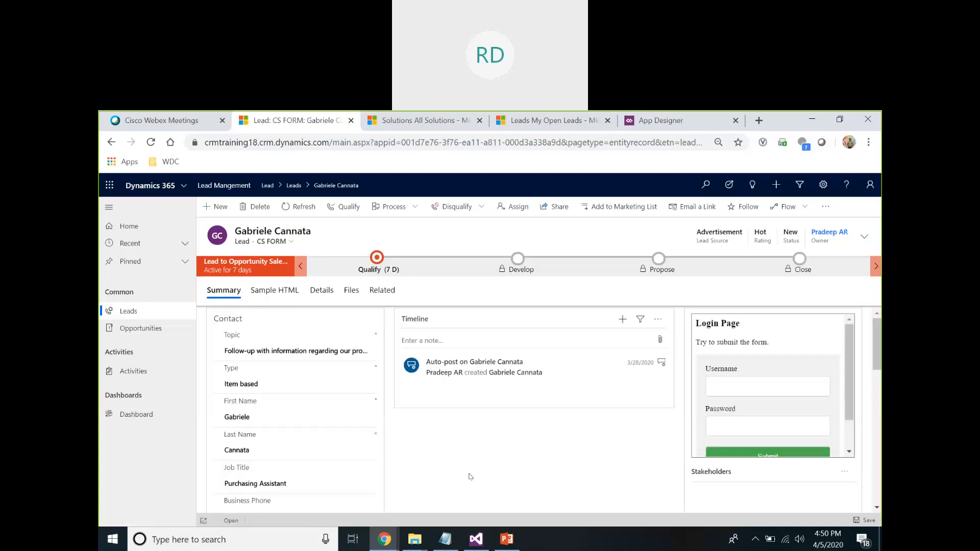
Switch to CRMTrainingScript.js in Visual Studio, highlight the debugger statement in the redirectform function, and minimize the window.
click(481, 537)
click(480, 537)
click(477, 539)
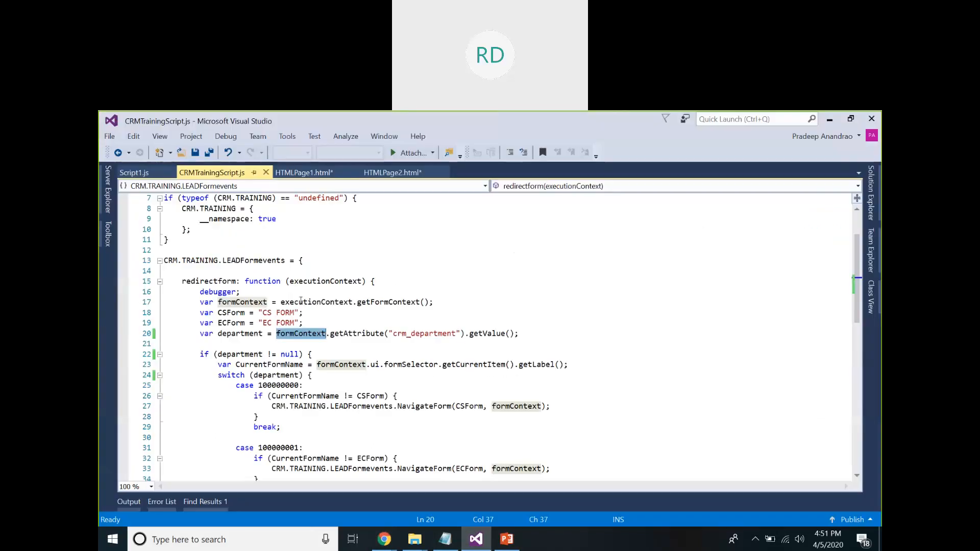
drag(240, 292, 191, 291)
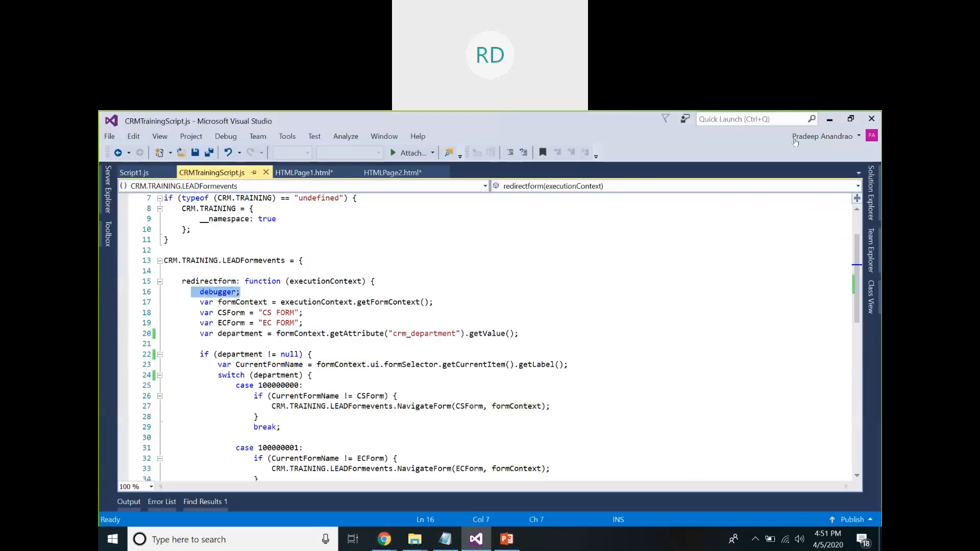
click(829, 118)
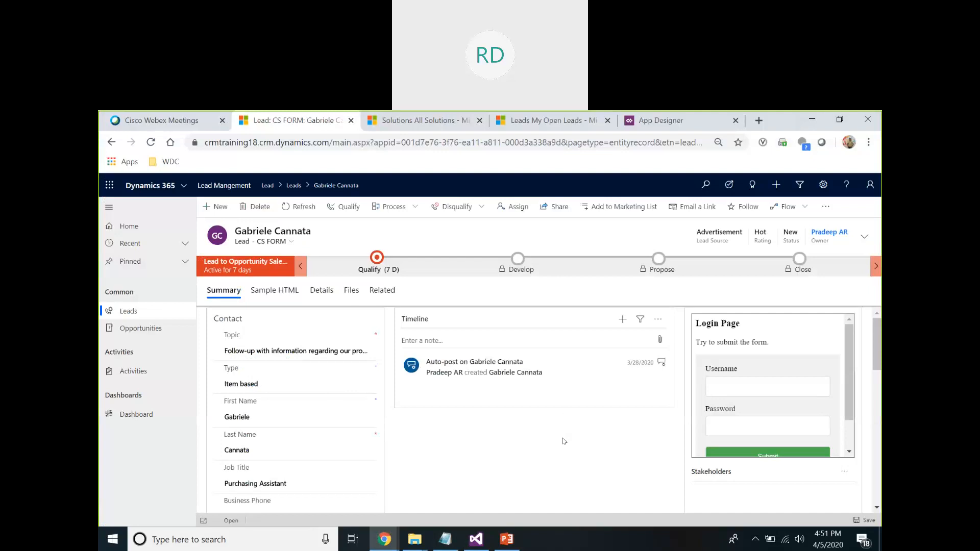
Open the browser's developer tools for the lead and refresh the record to trigger the script's debugger statement.
key(F12)
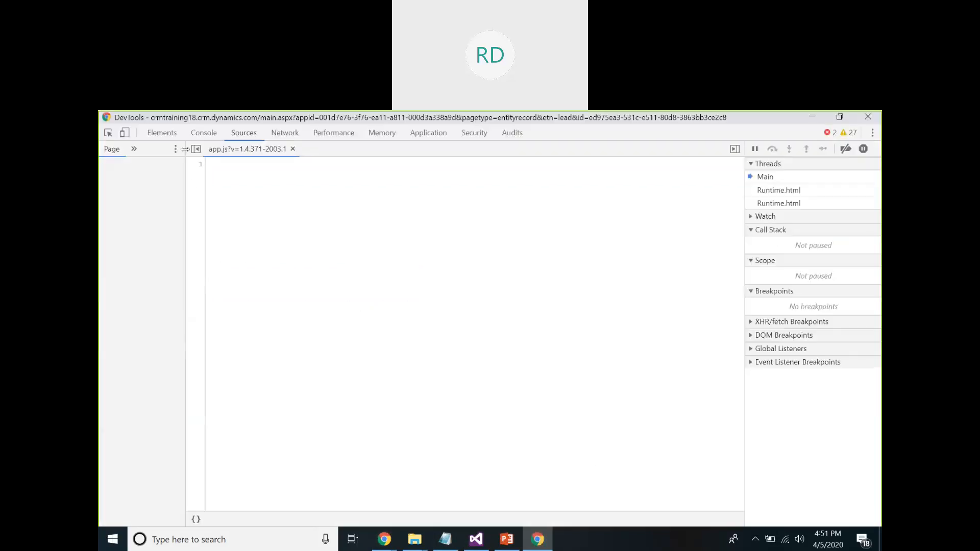
click(812, 116)
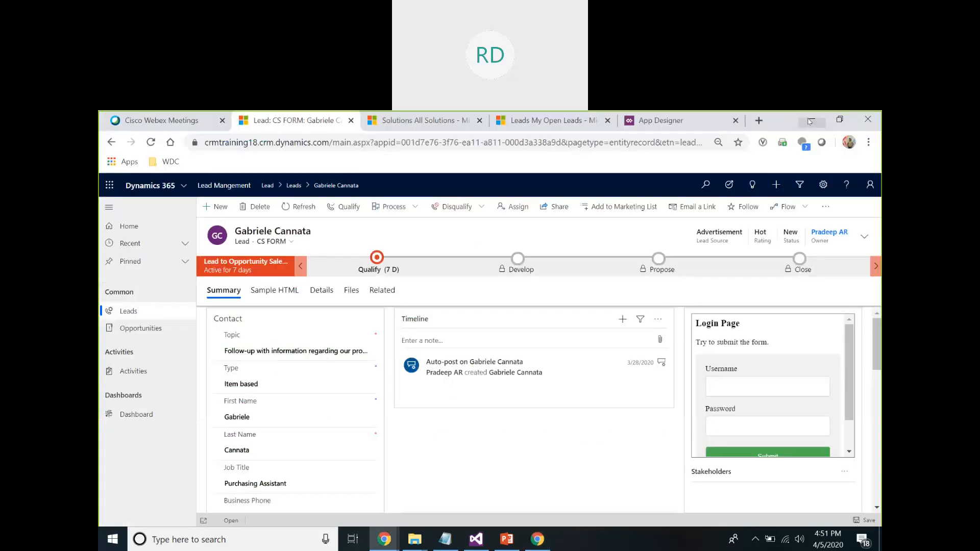
click(301, 216)
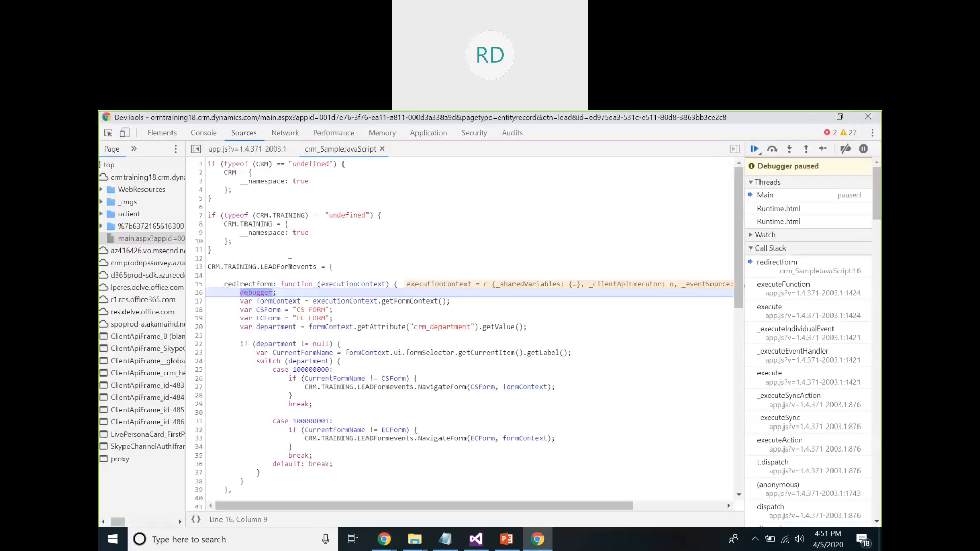
Step through redirectform line by line up to the department null check, and close the developer tools.
mouse_move(271, 301)
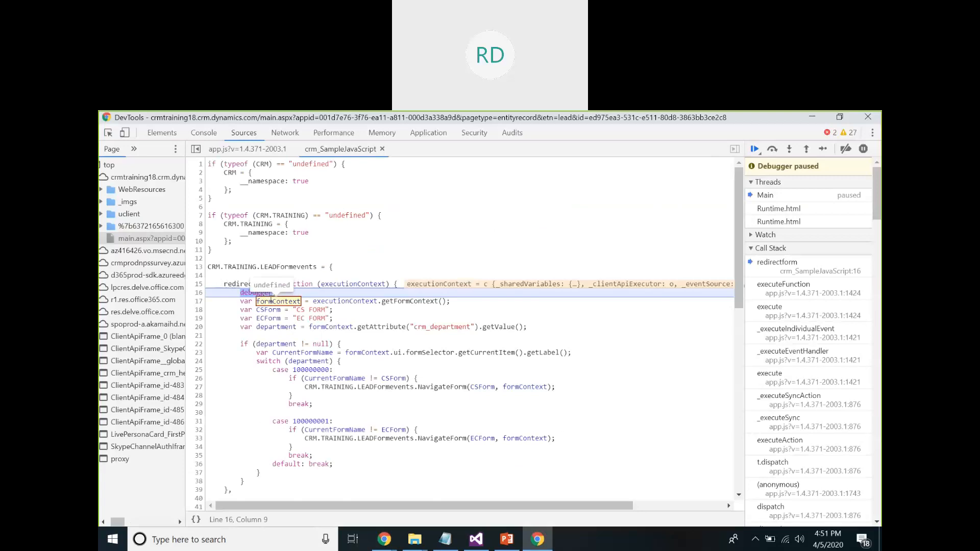
click(376, 292)
key(F10)
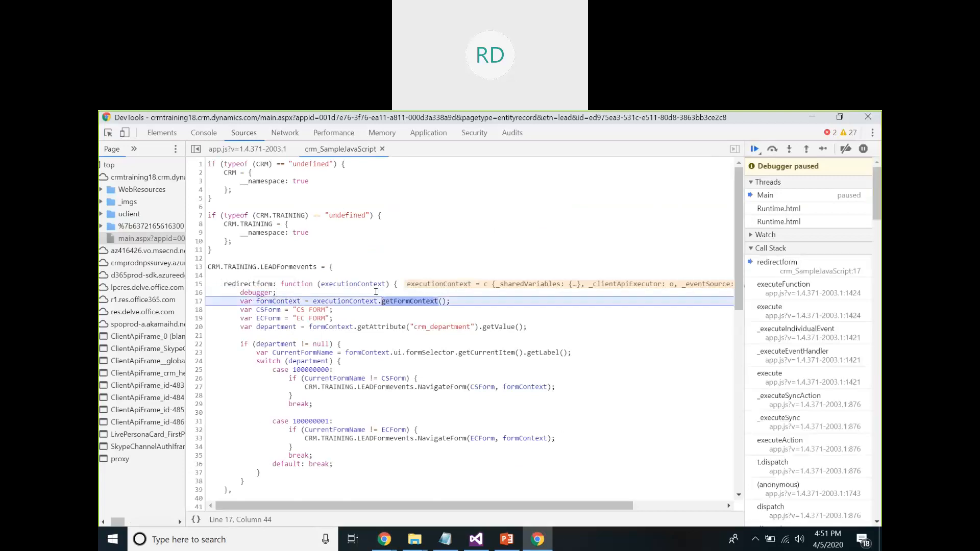
key(F10)
key(F10)
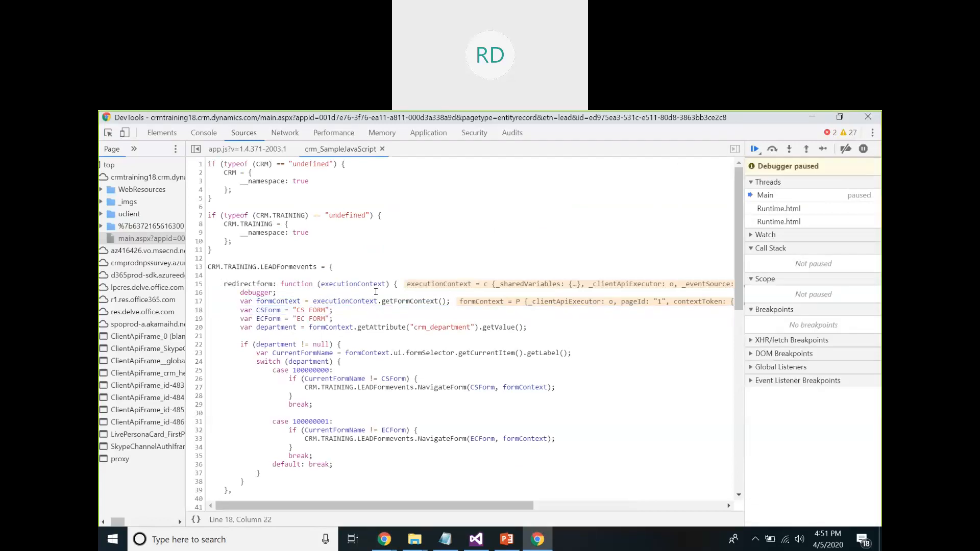
key(F10)
key(F10)
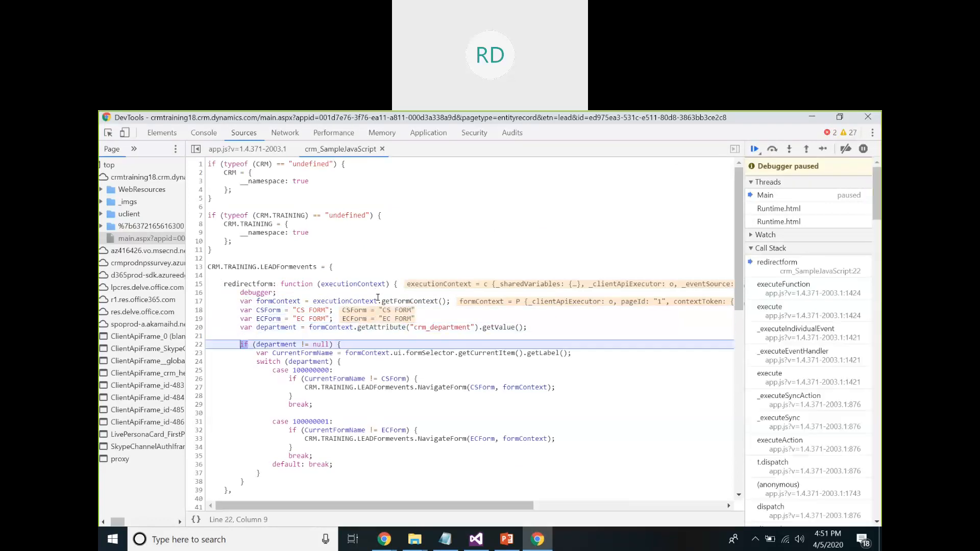
click(869, 117)
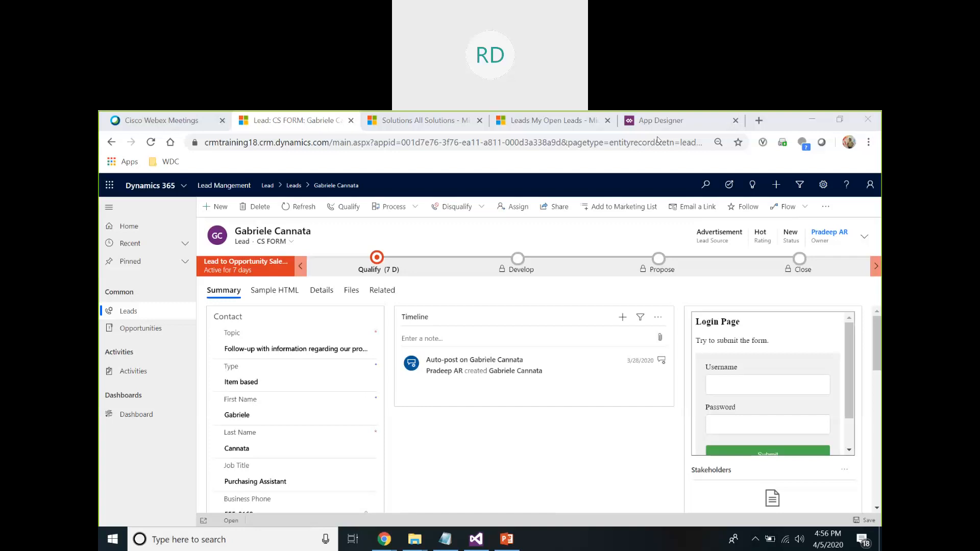
View the data types offered for a new Lead field from the form editor, and close both windows without saving.
click(483, 247)
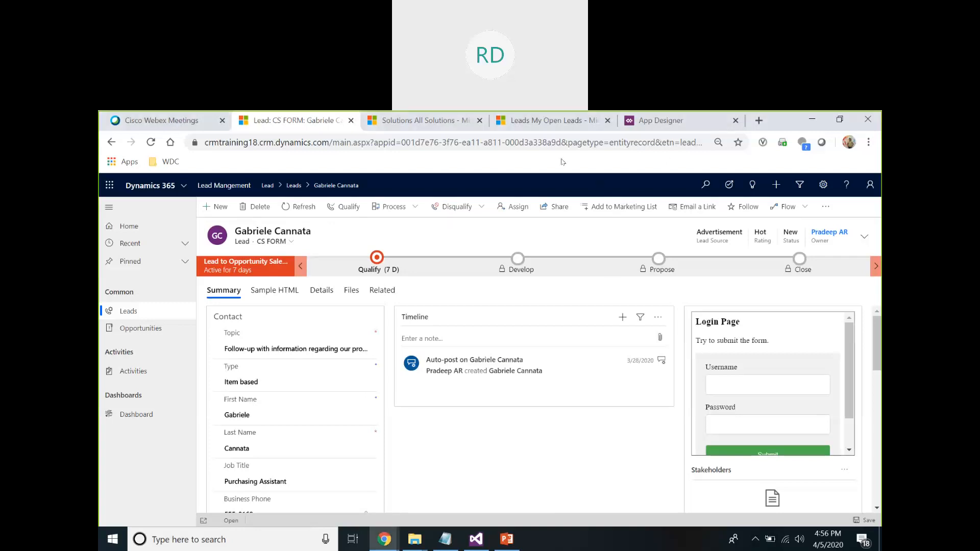
click(446, 123)
click(384, 539)
click(498, 517)
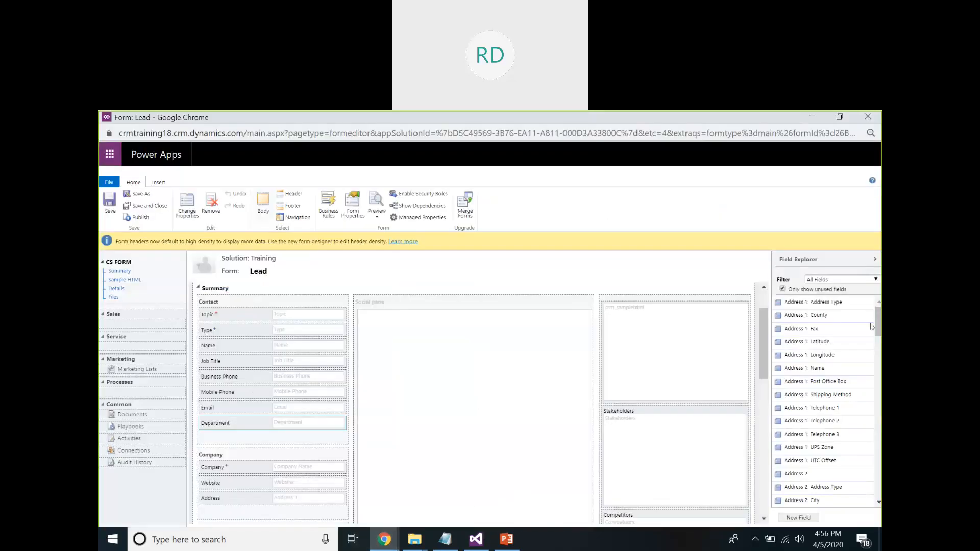
click(799, 519)
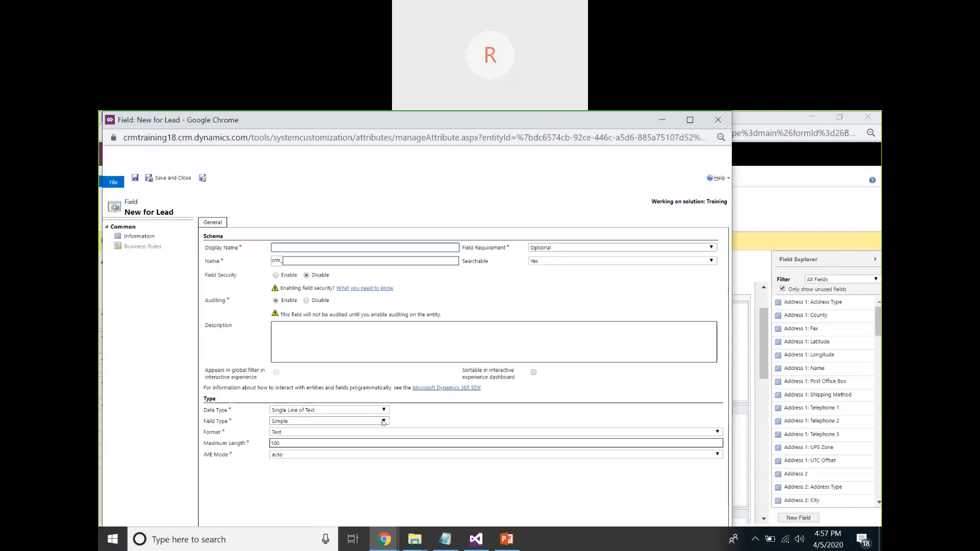
click(329, 411)
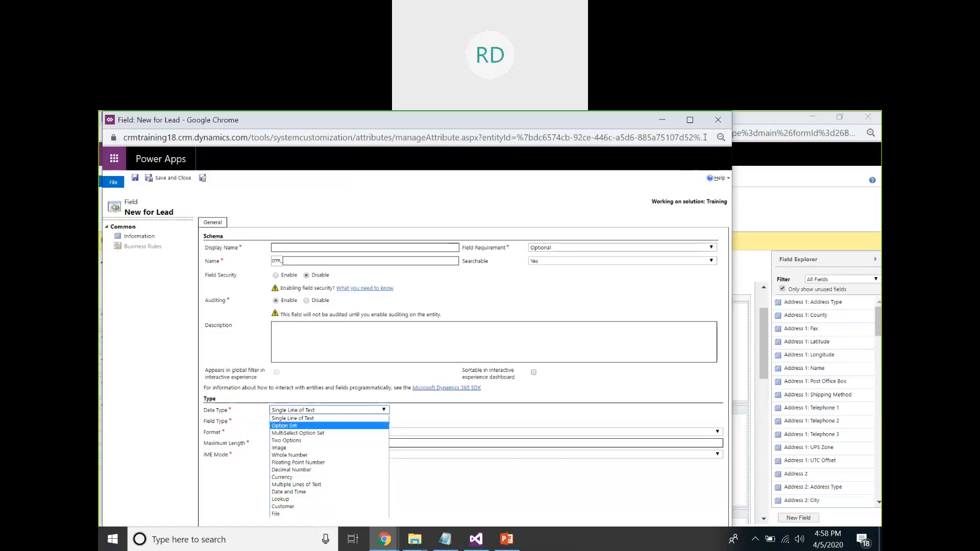
click(719, 121)
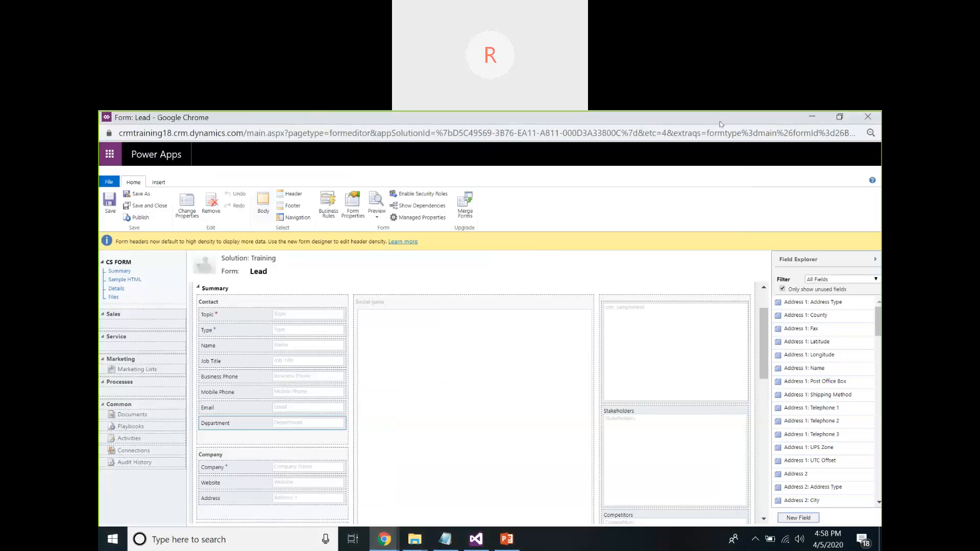
click(870, 117)
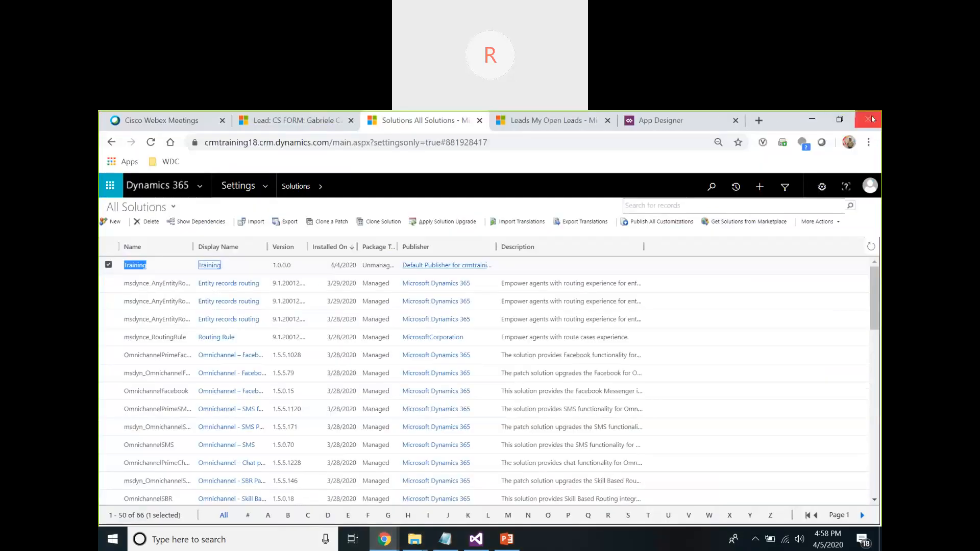